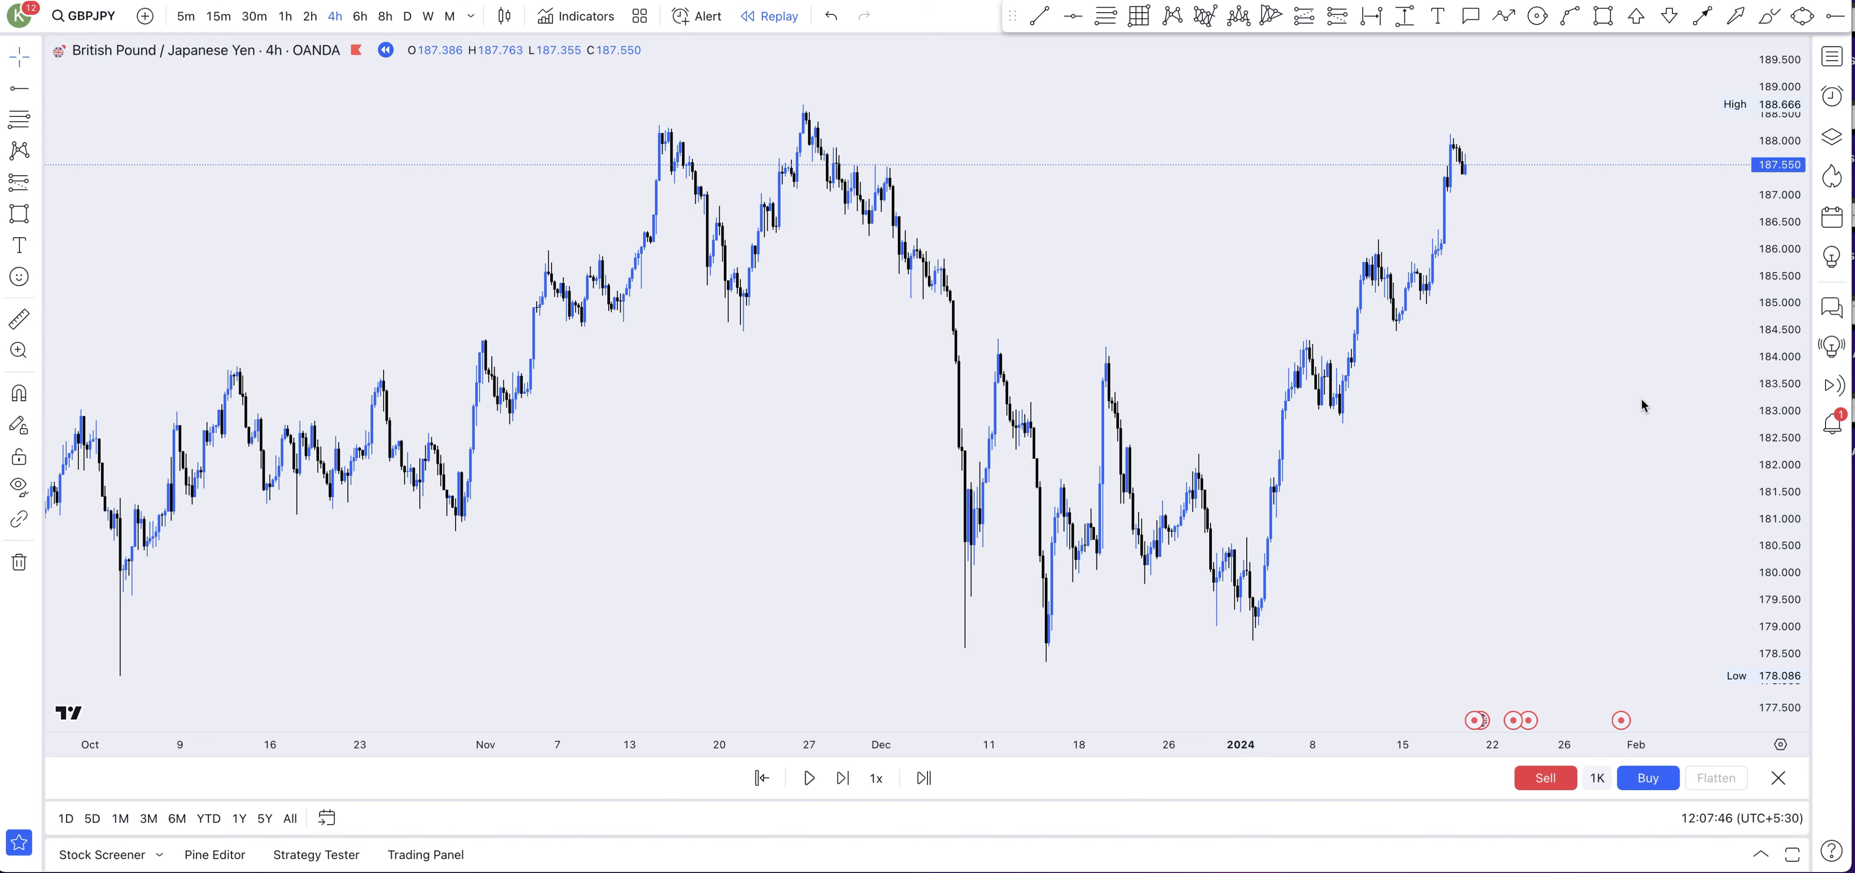
- Draw a grey zone across the November highs near 188.1–188.7, stretched out to the latest candles
click(1603, 15)
click(791, 104)
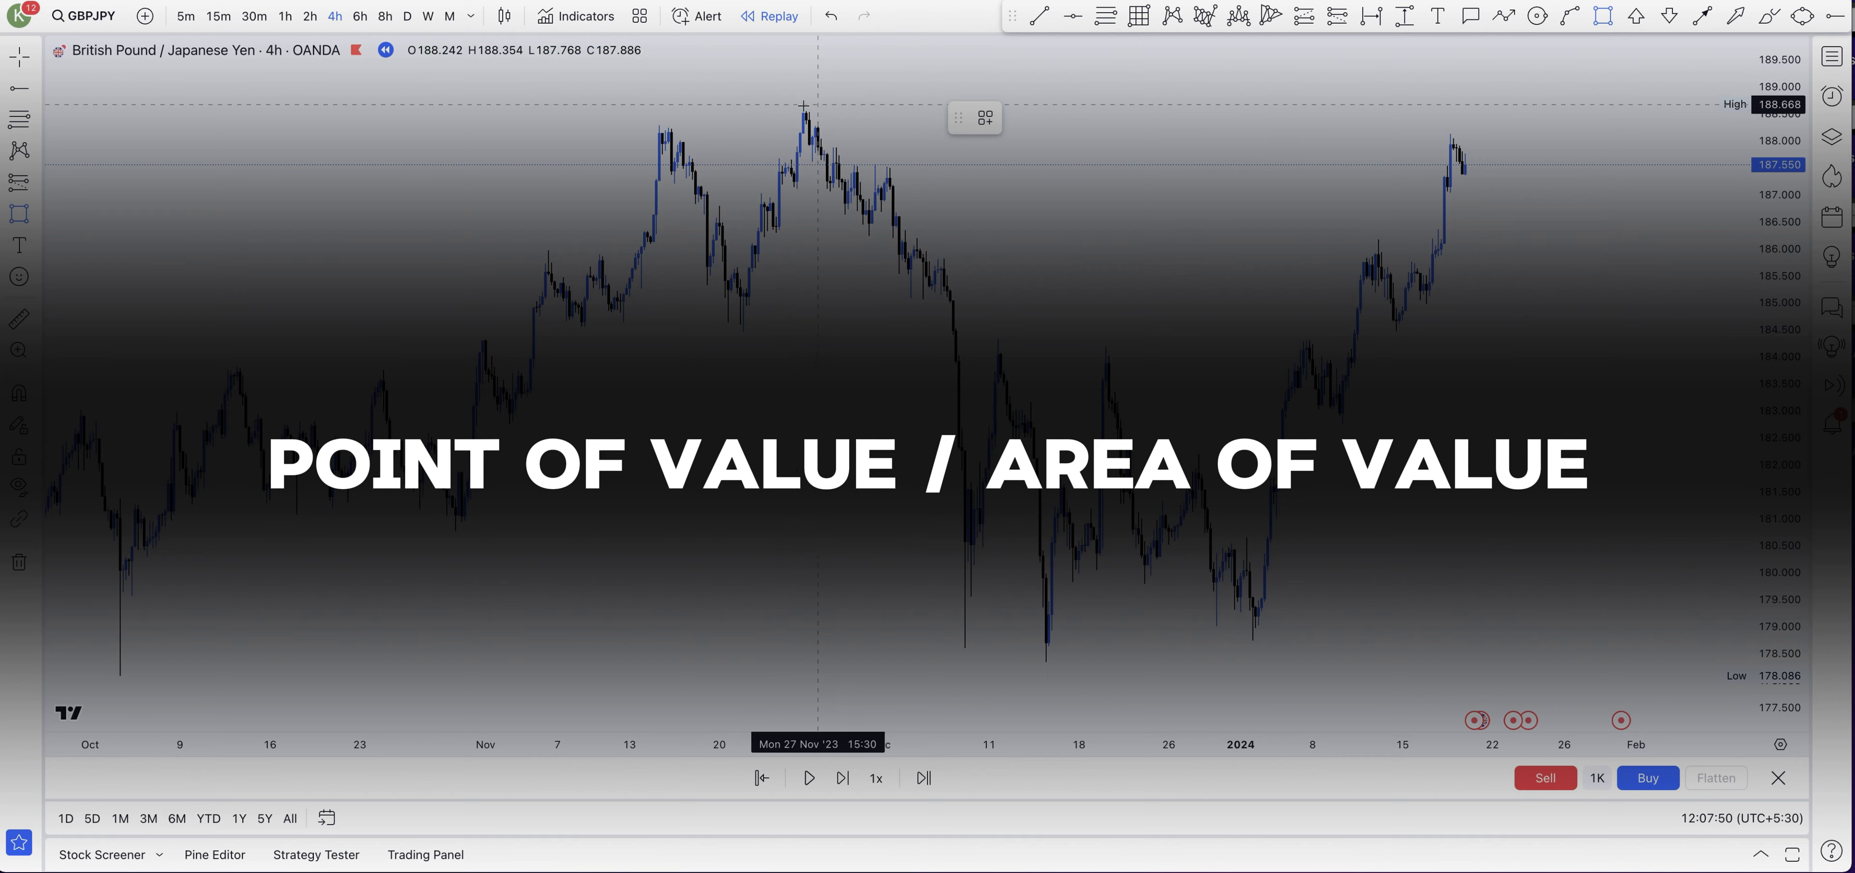
click(1201, 127)
drag(1200, 126, 1549, 134)
drag(792, 120, 617, 120)
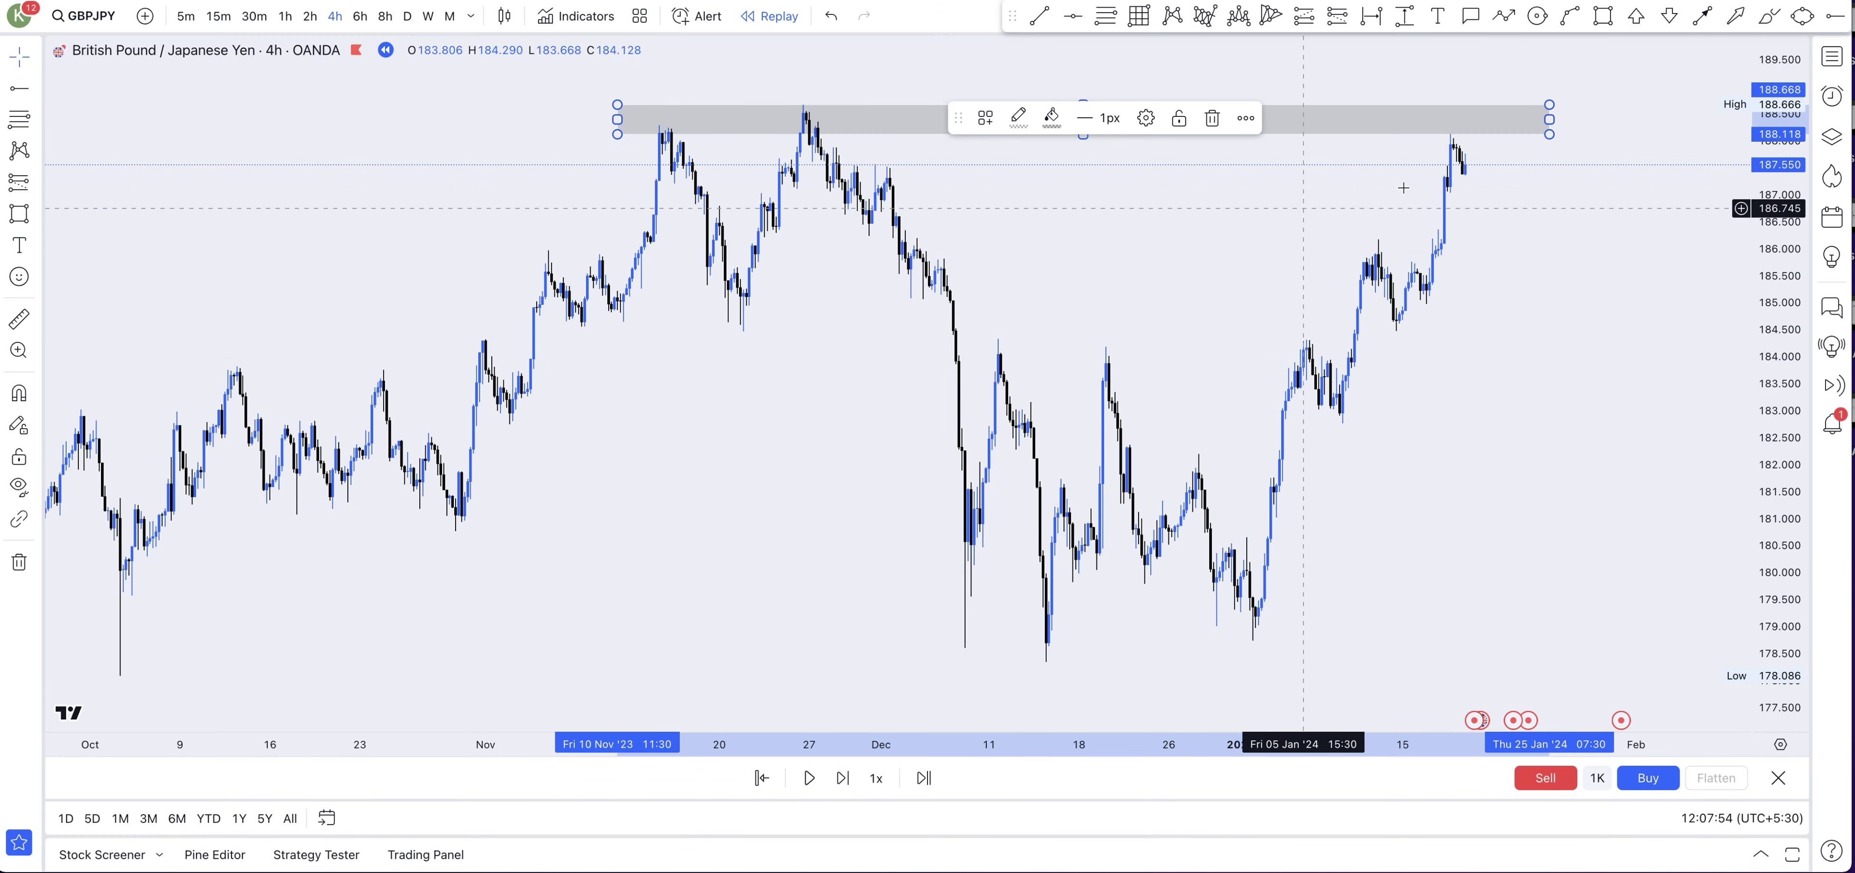
drag(1548, 119, 1650, 119)
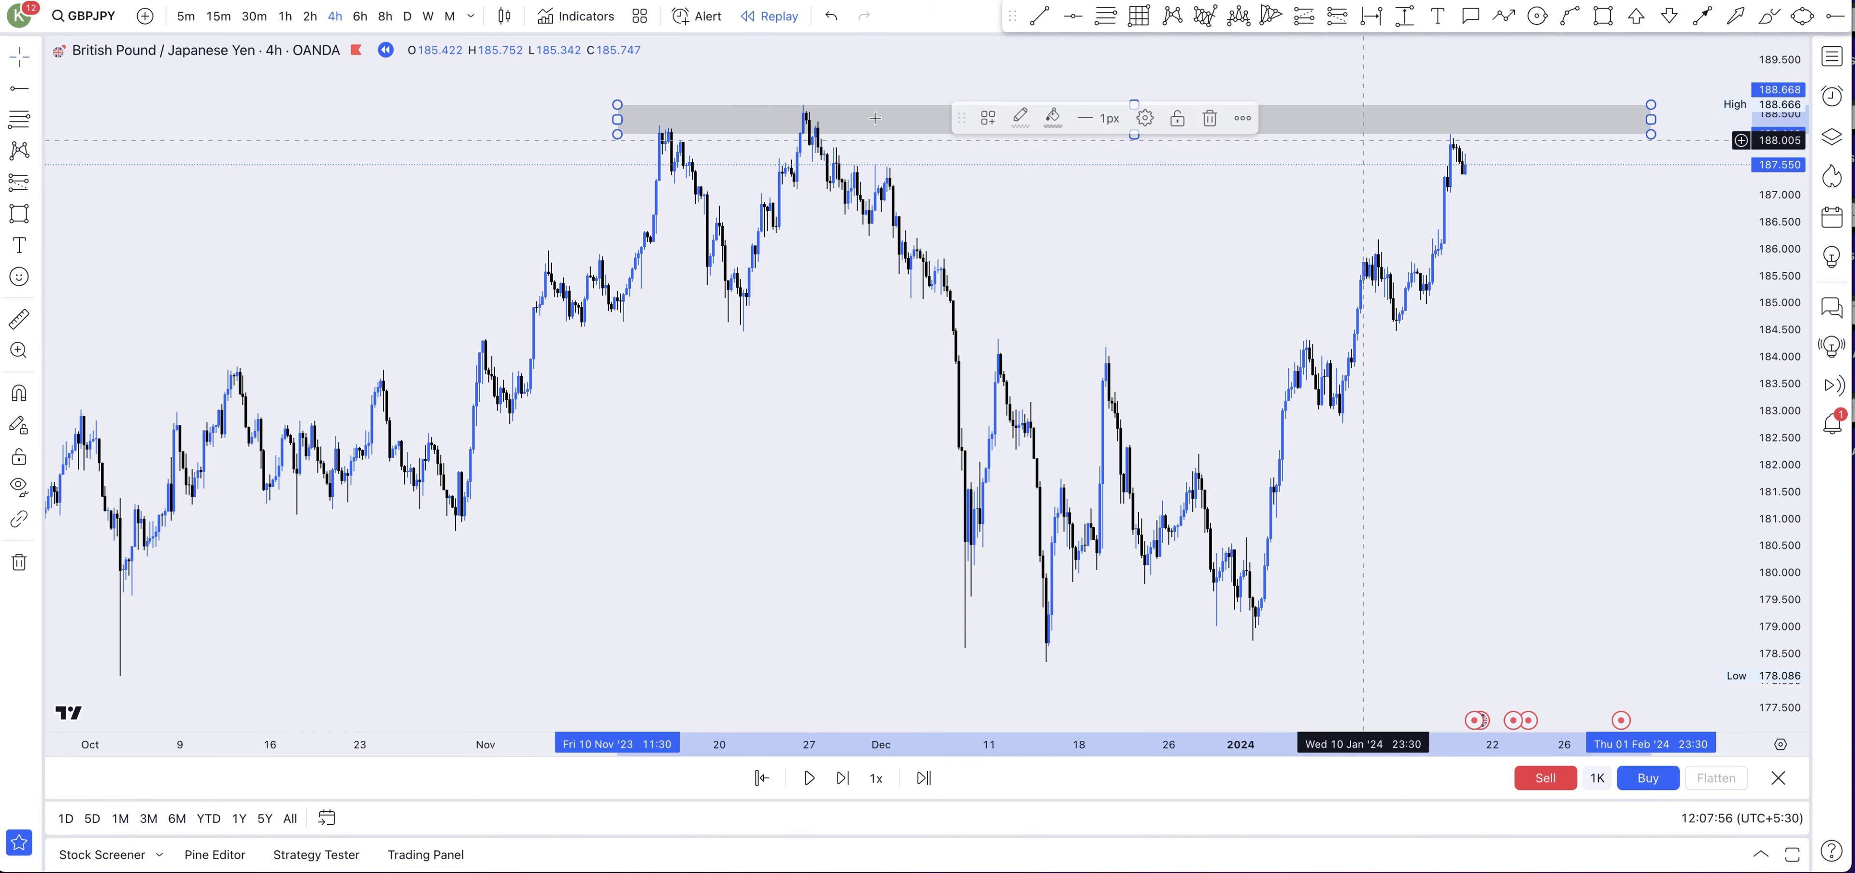
click(1013, 145)
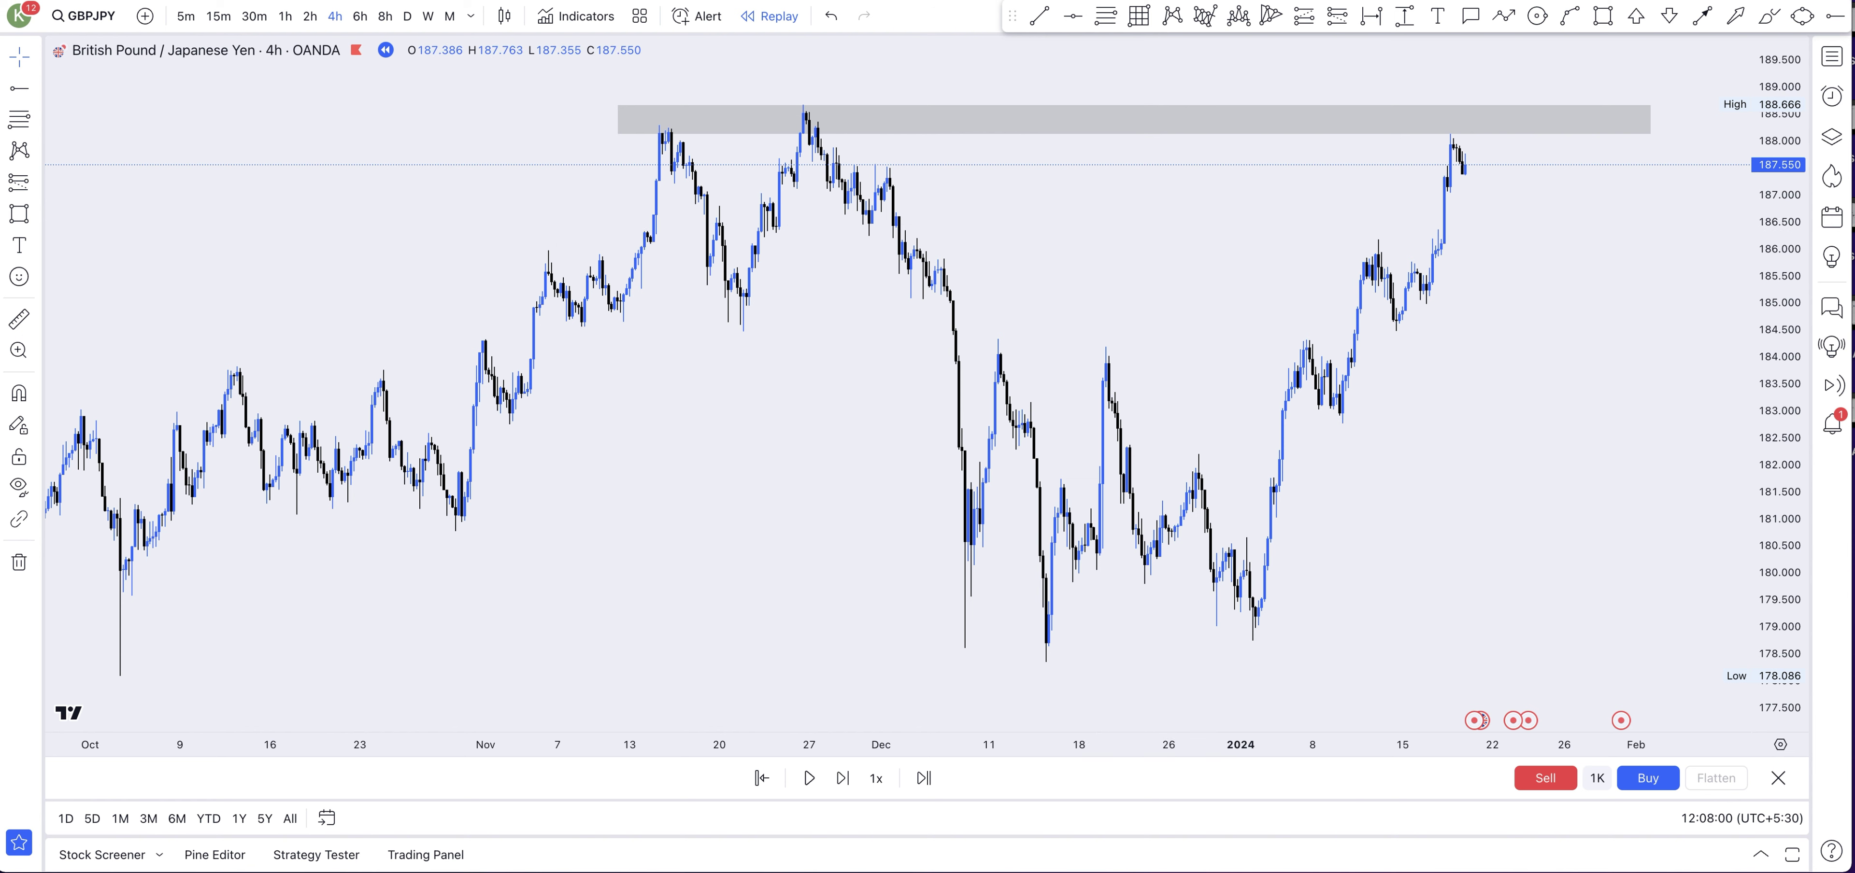
- Add a second zone around 184.4–184.8 that starts in early November
click(1603, 16)
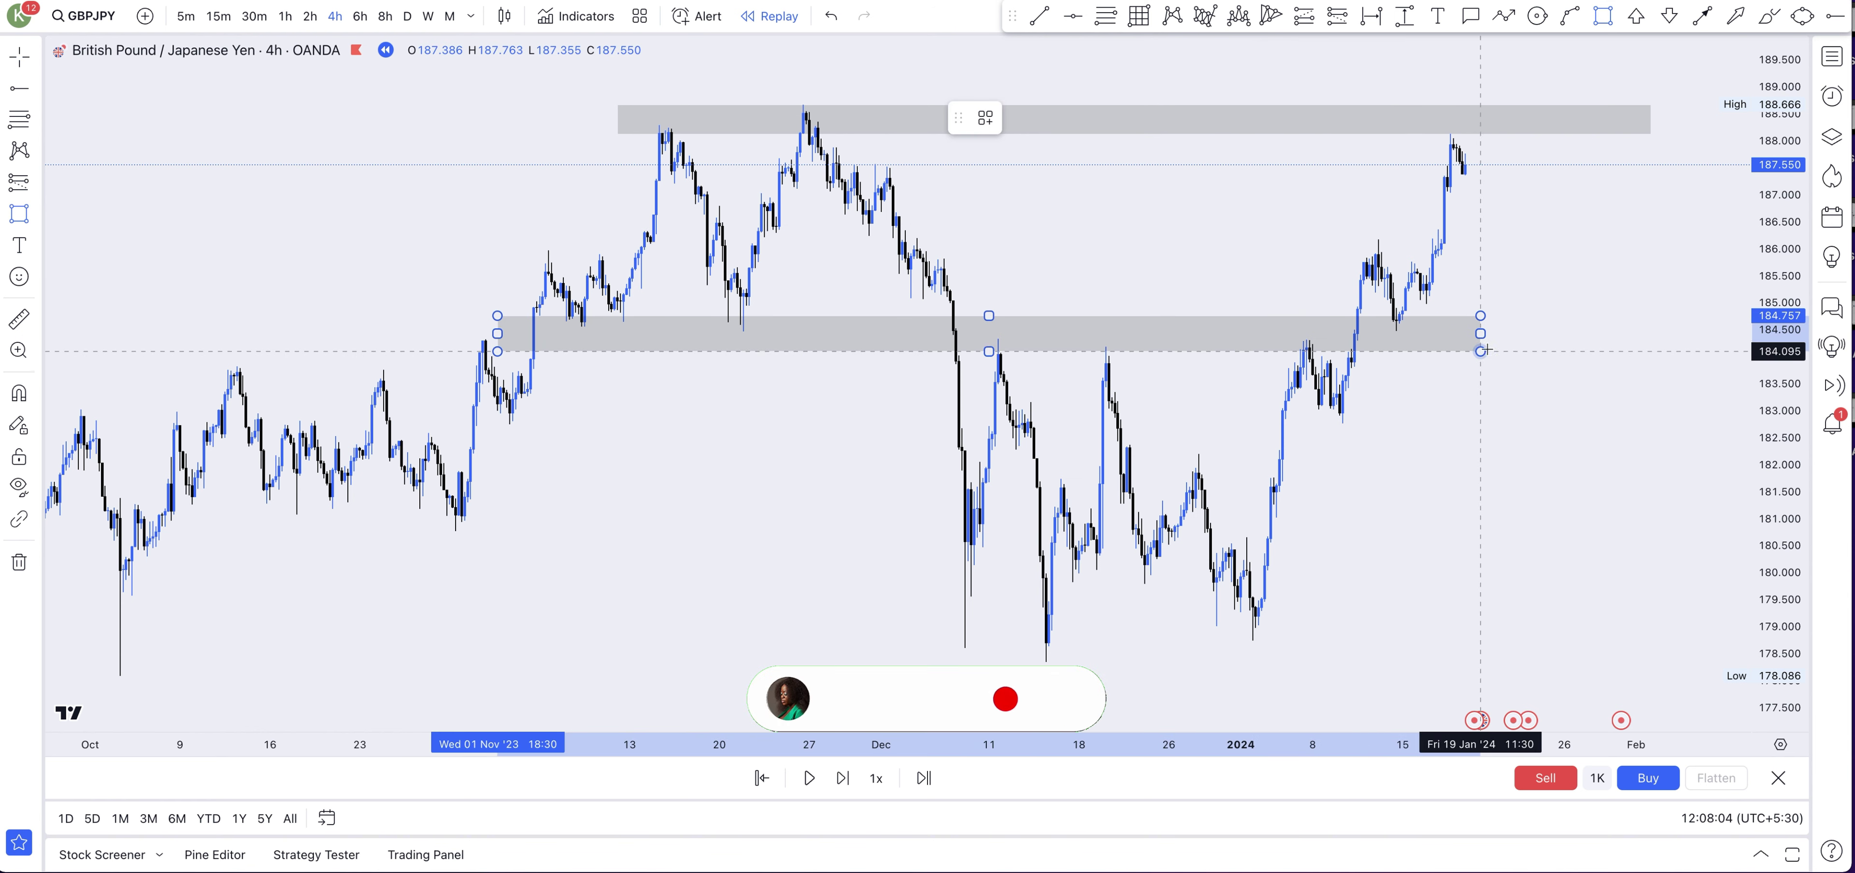
click(1560, 321)
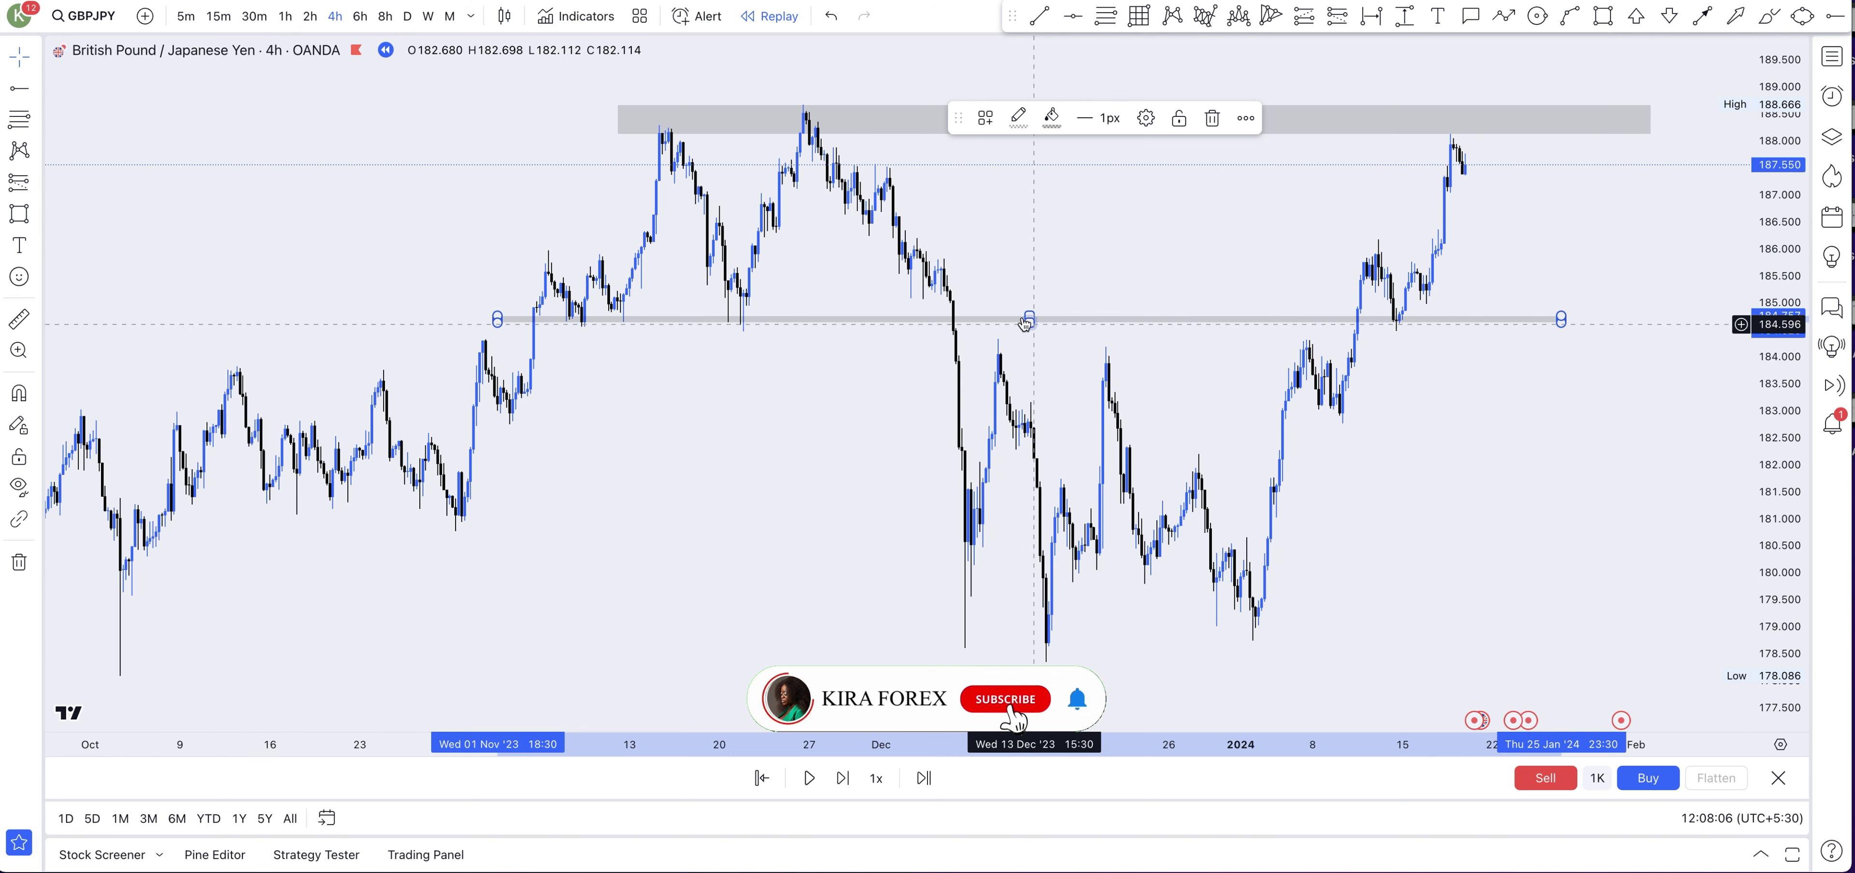
drag(1024, 320, 1024, 337)
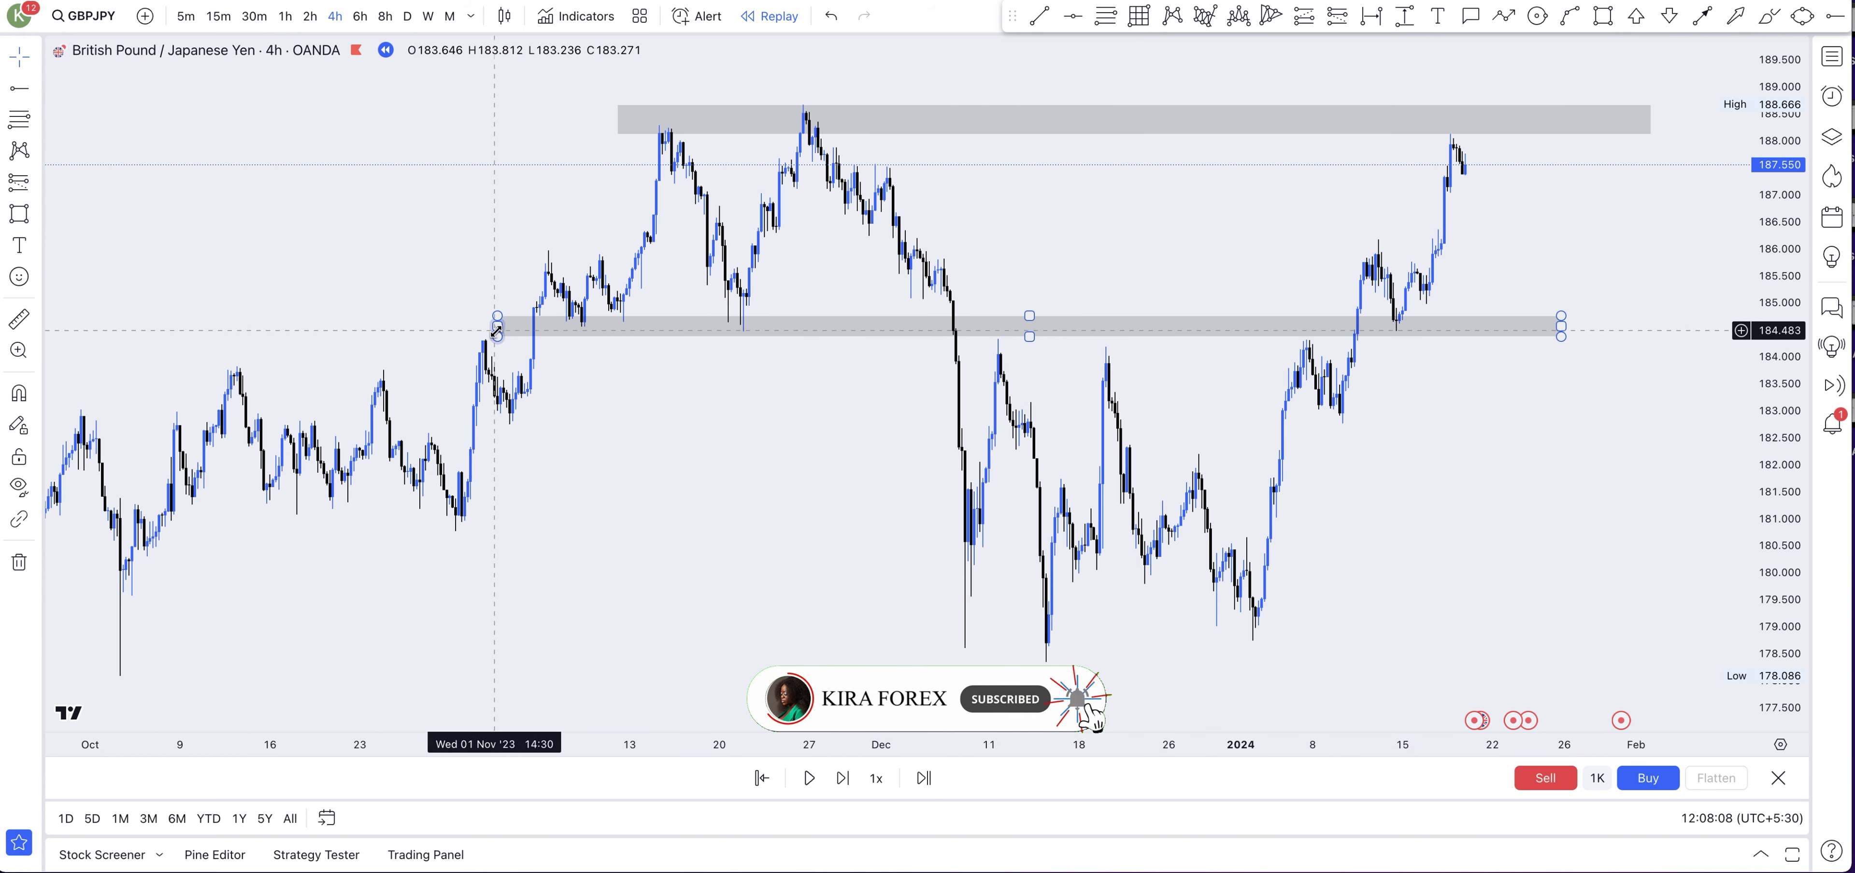
drag(497, 326, 528, 327)
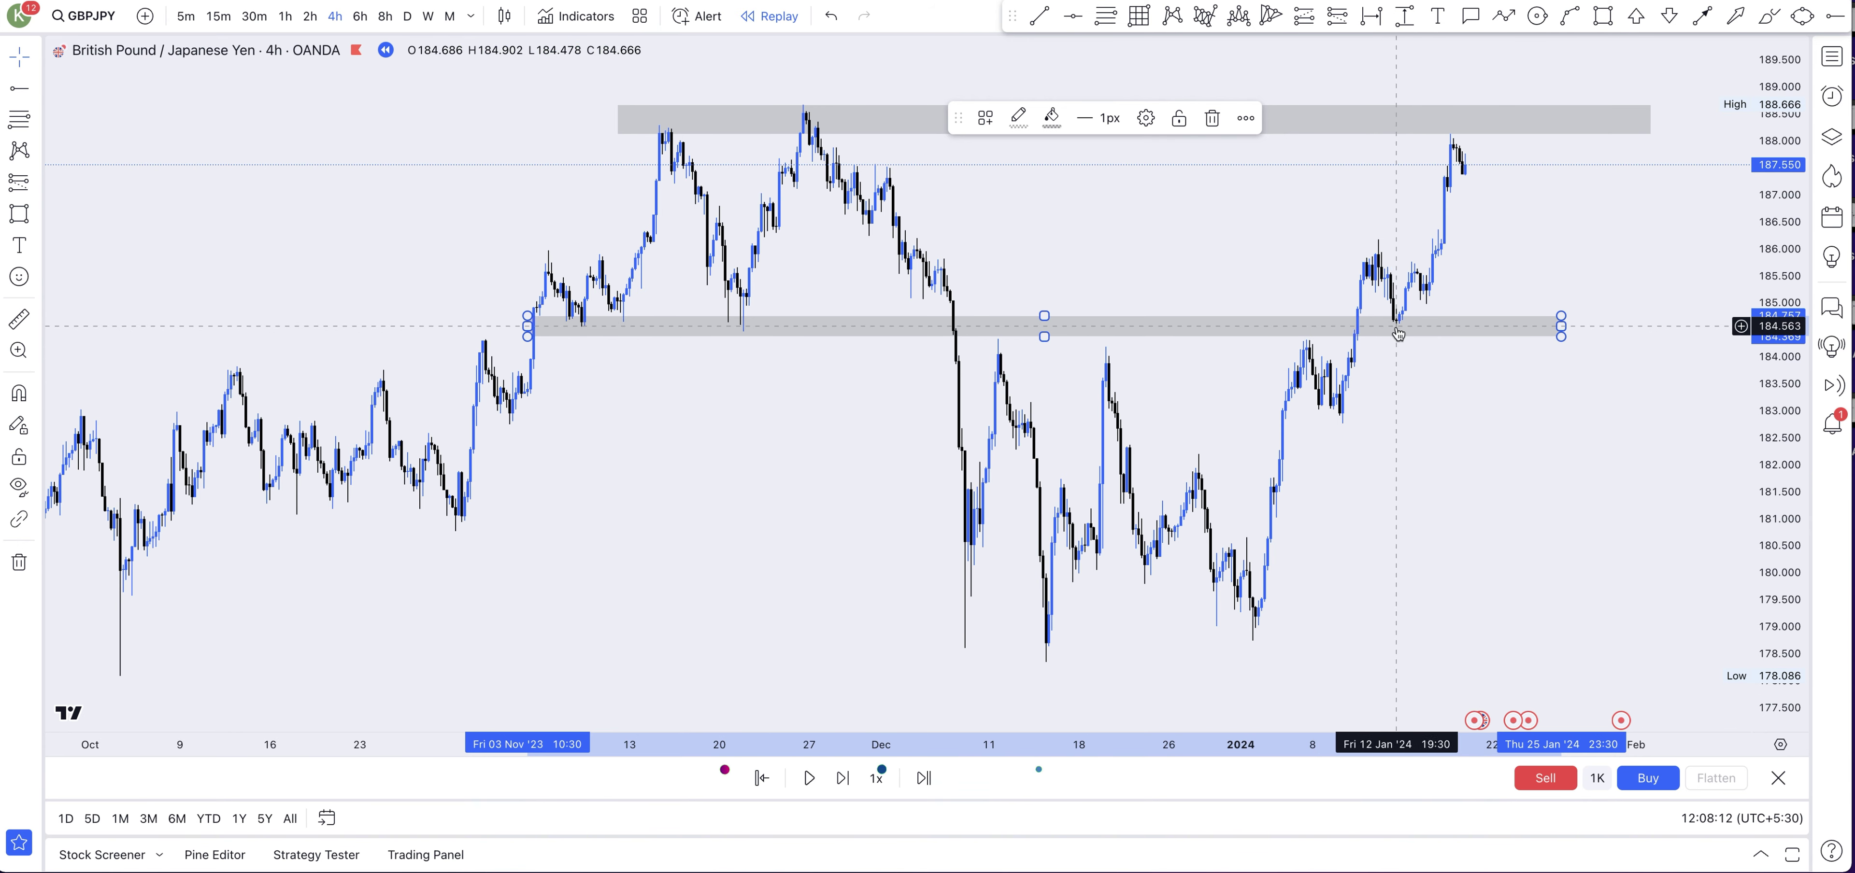
click(1502, 16)
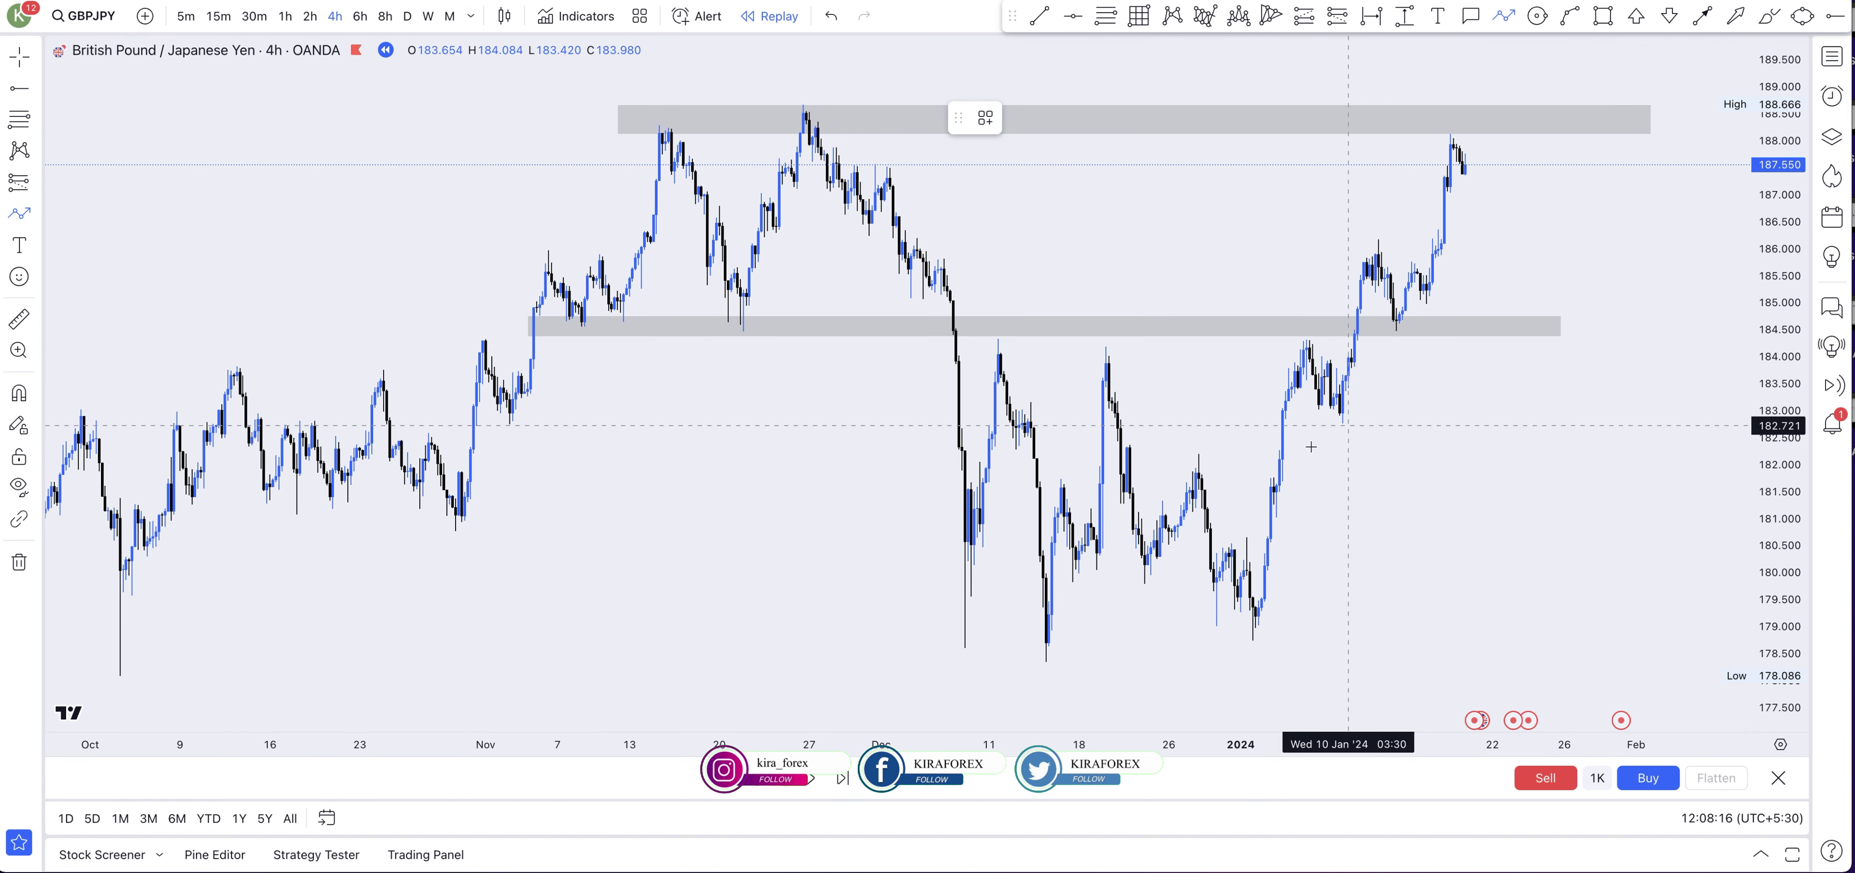
click(1347, 419)
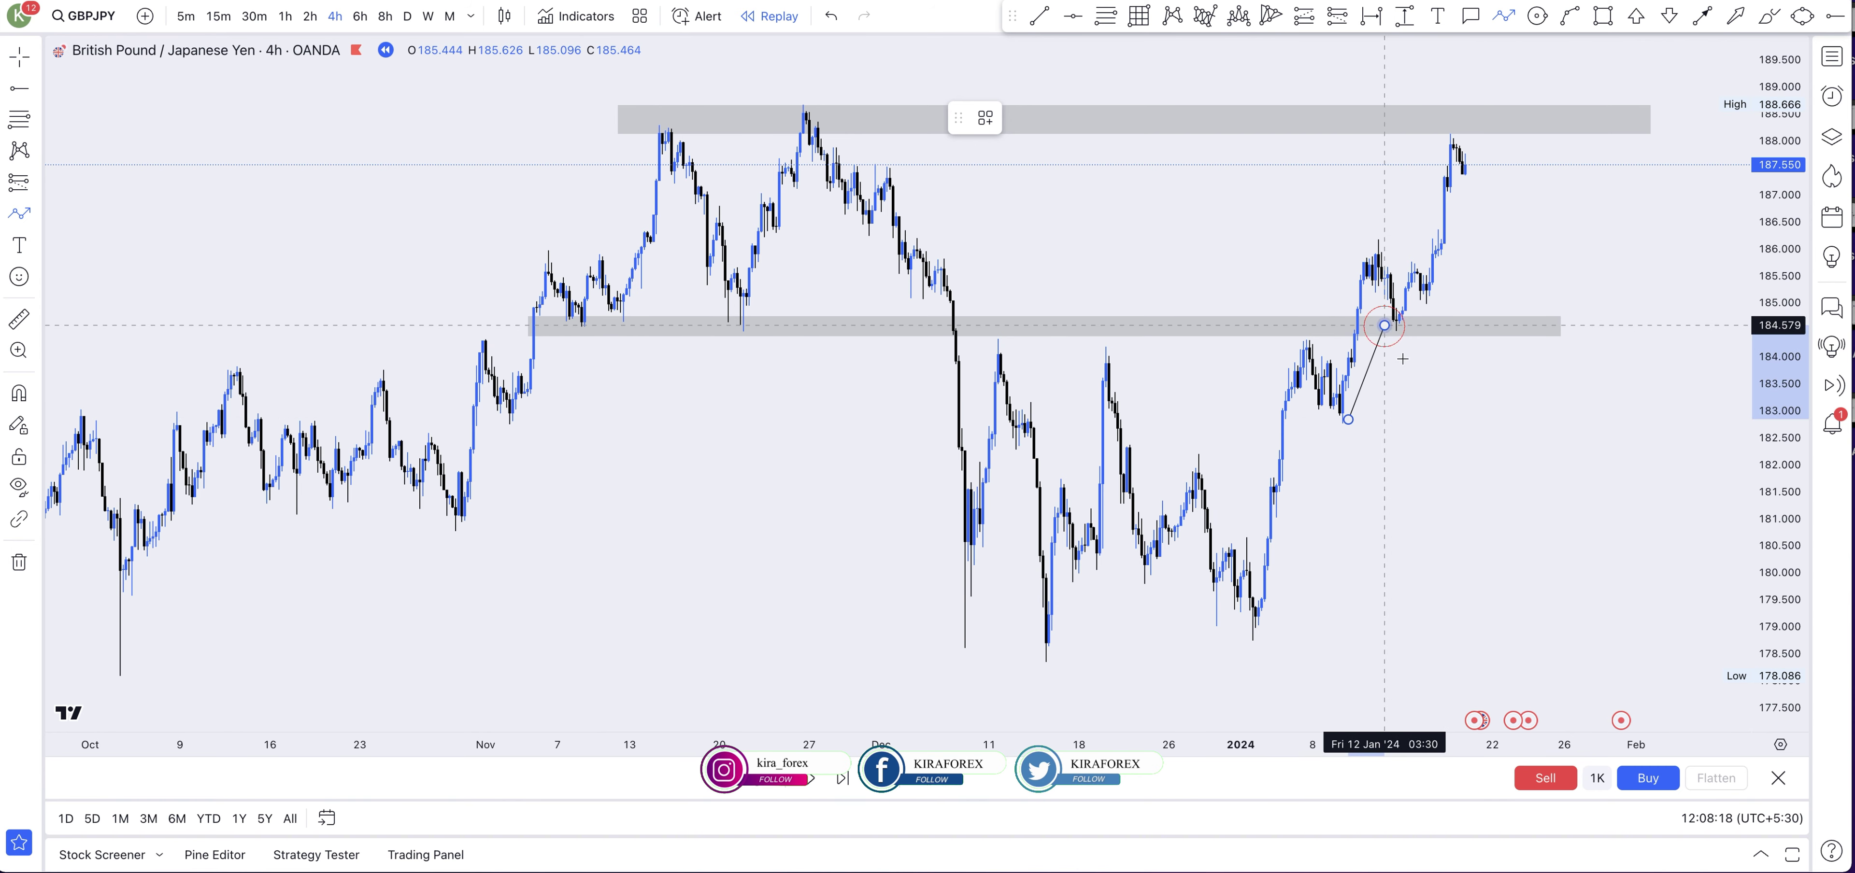
click(1384, 325)
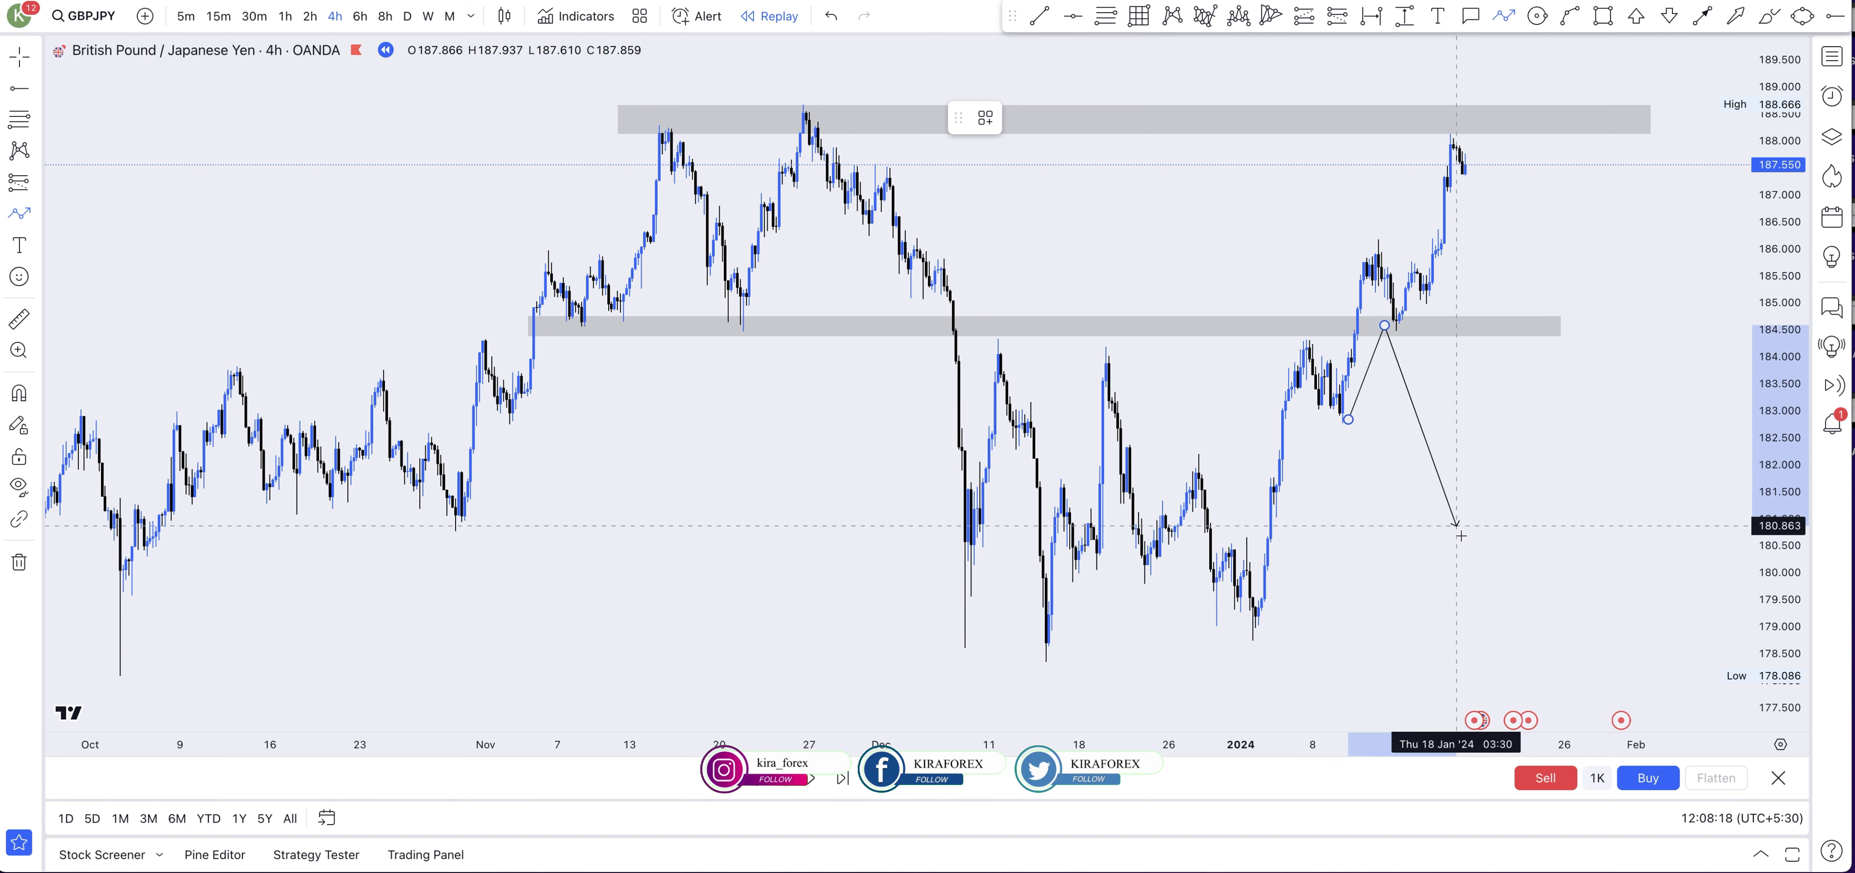
click(1470, 509)
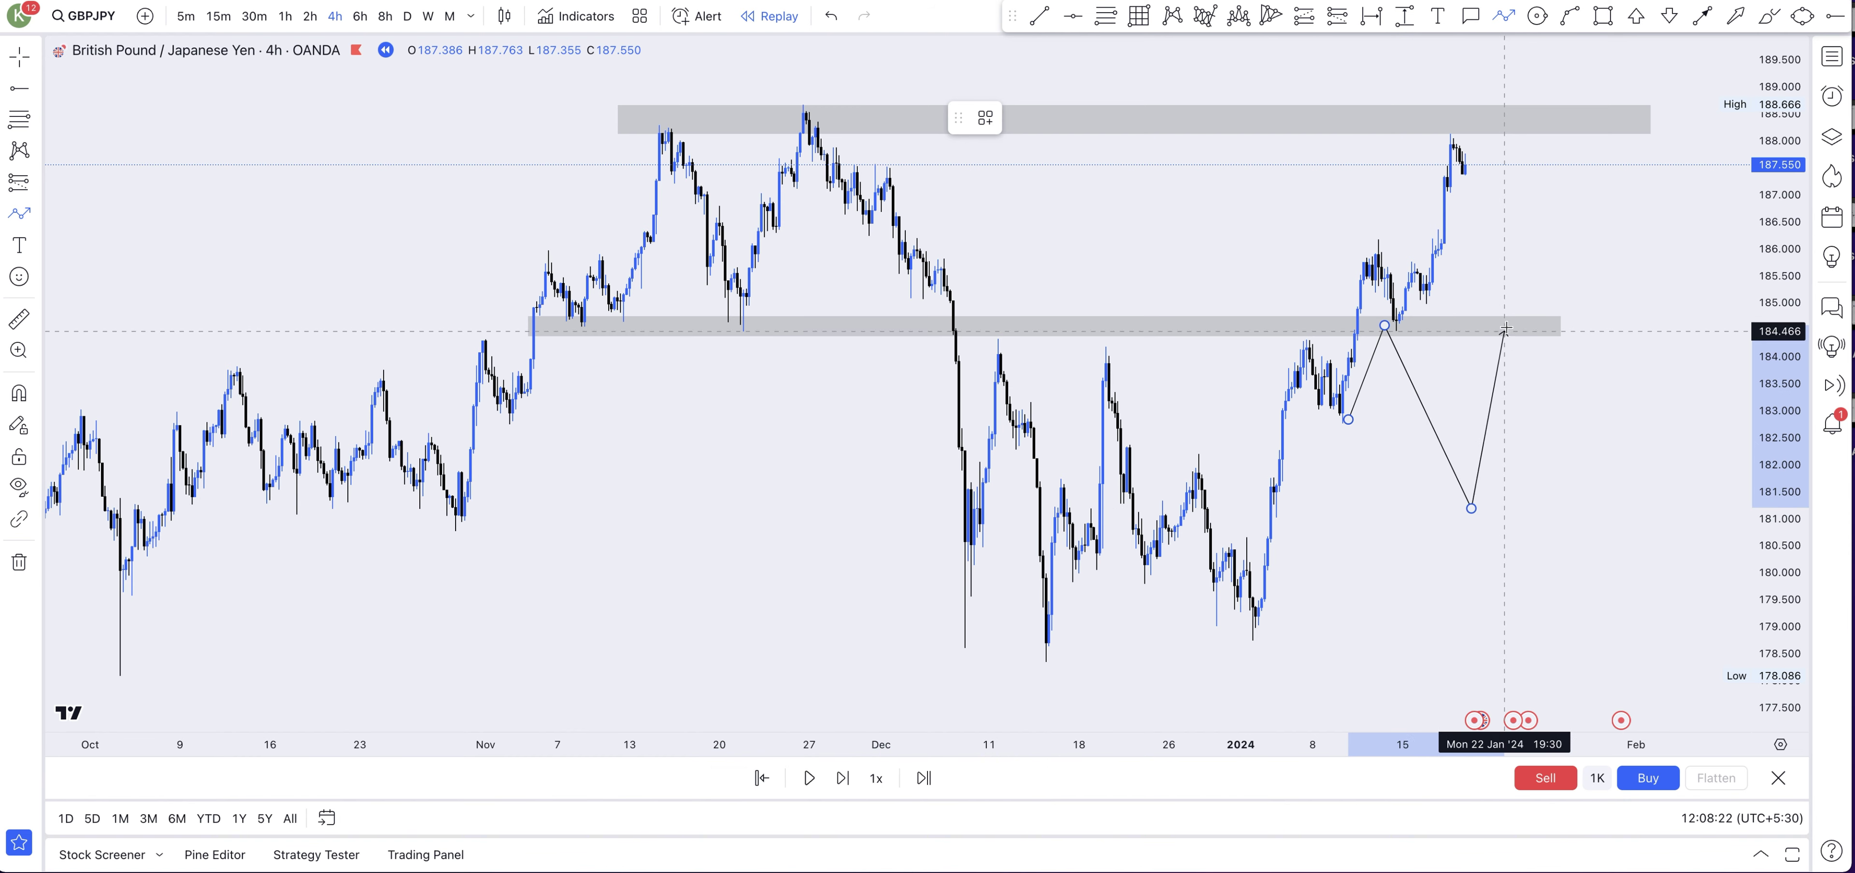
double_click(1546, 250)
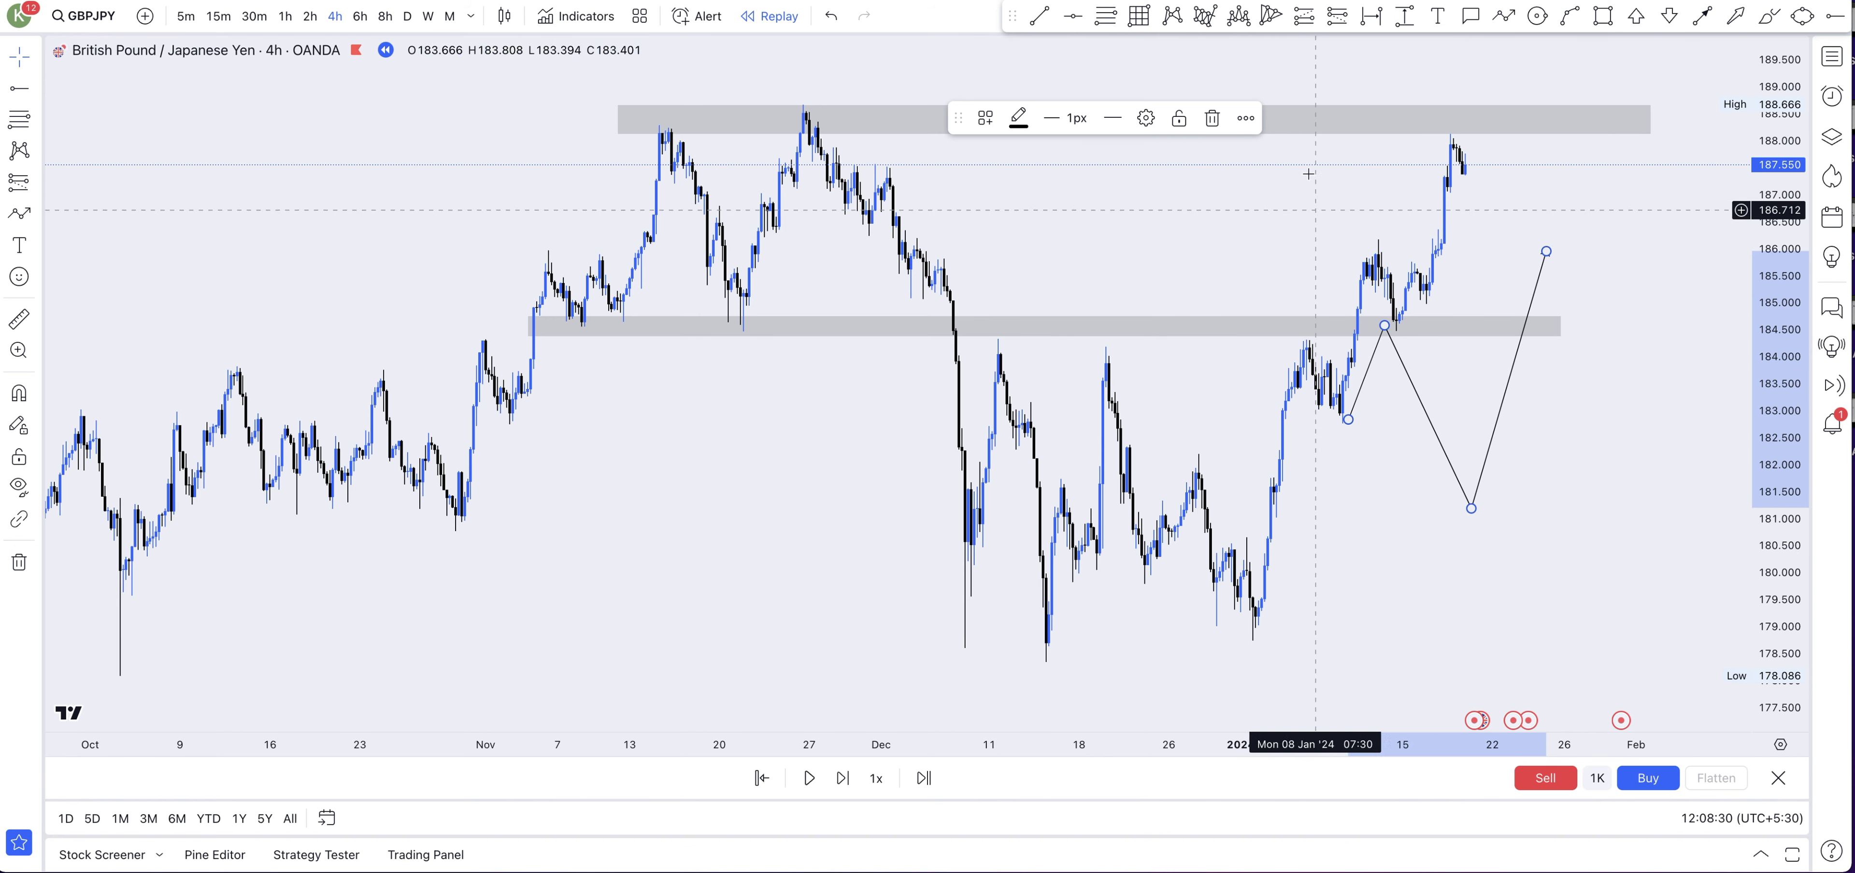
click(1212, 119)
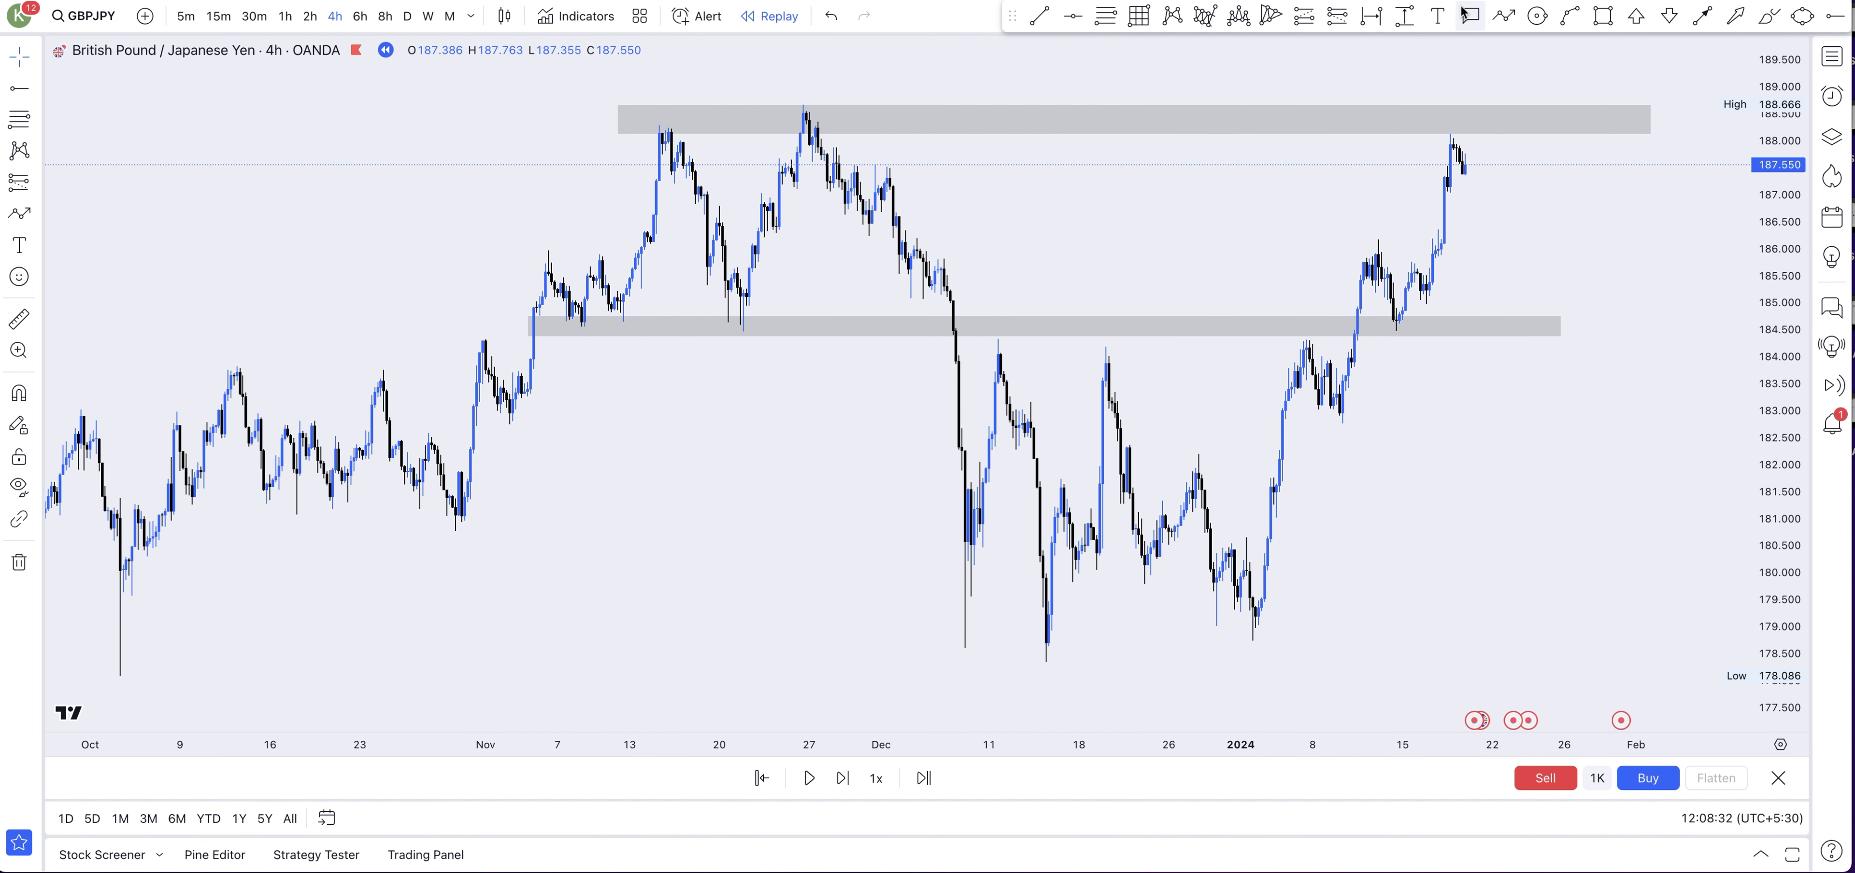
click(1504, 17)
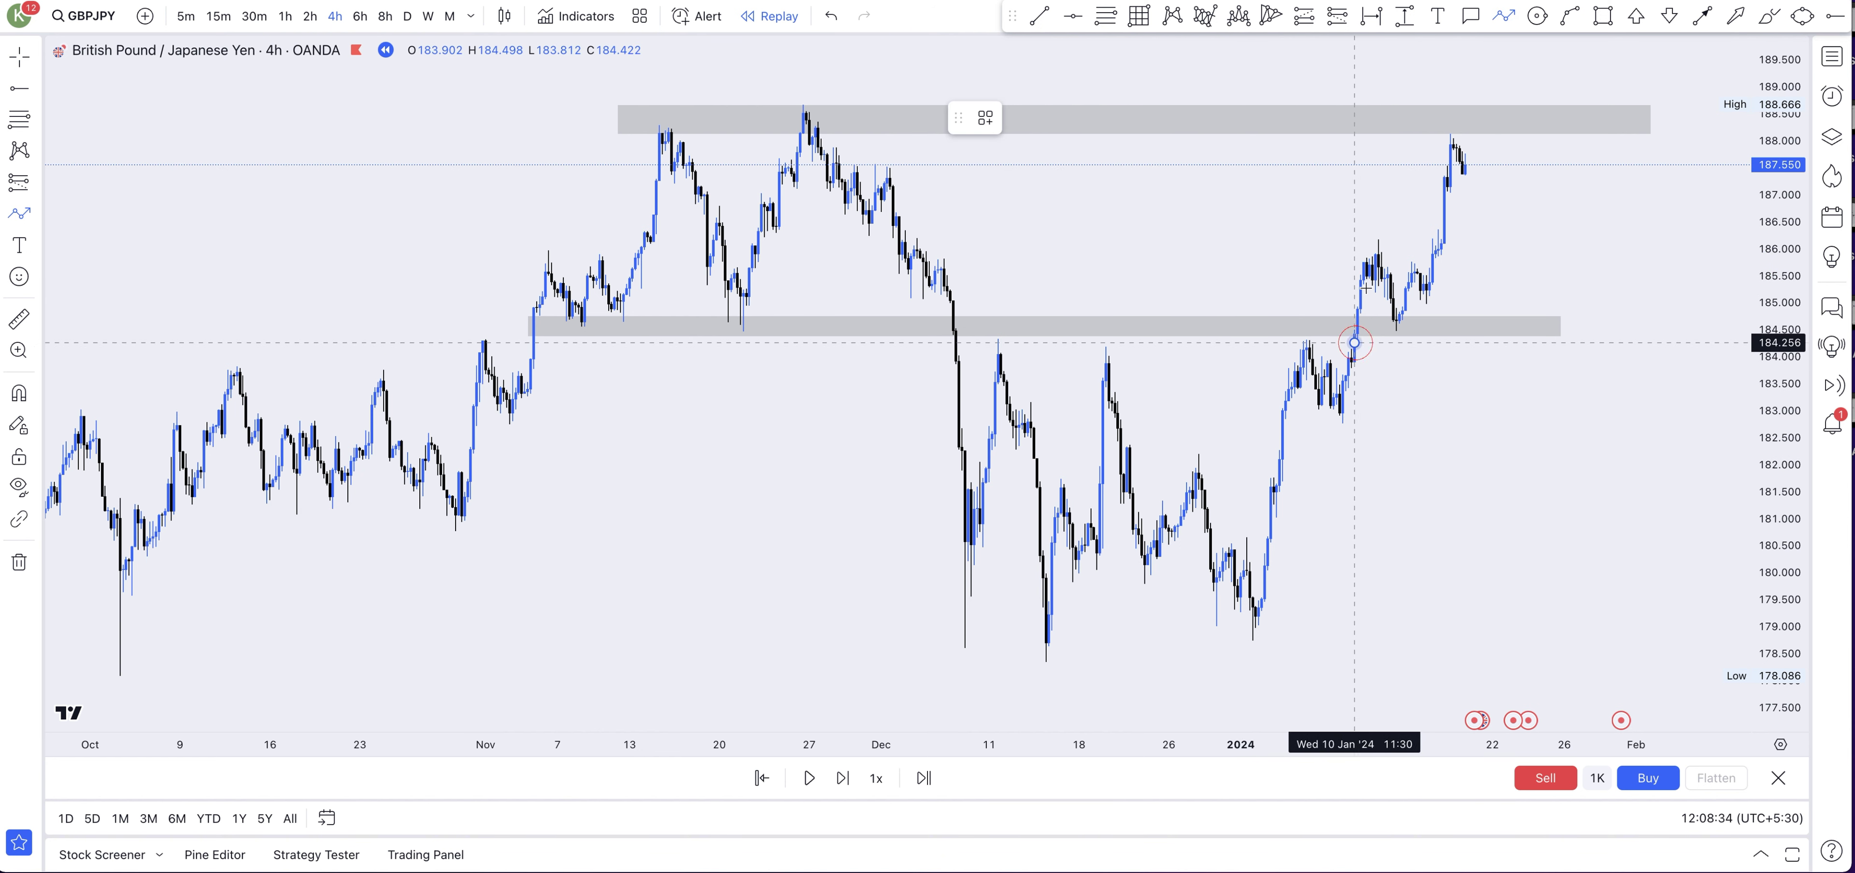
click(1378, 242)
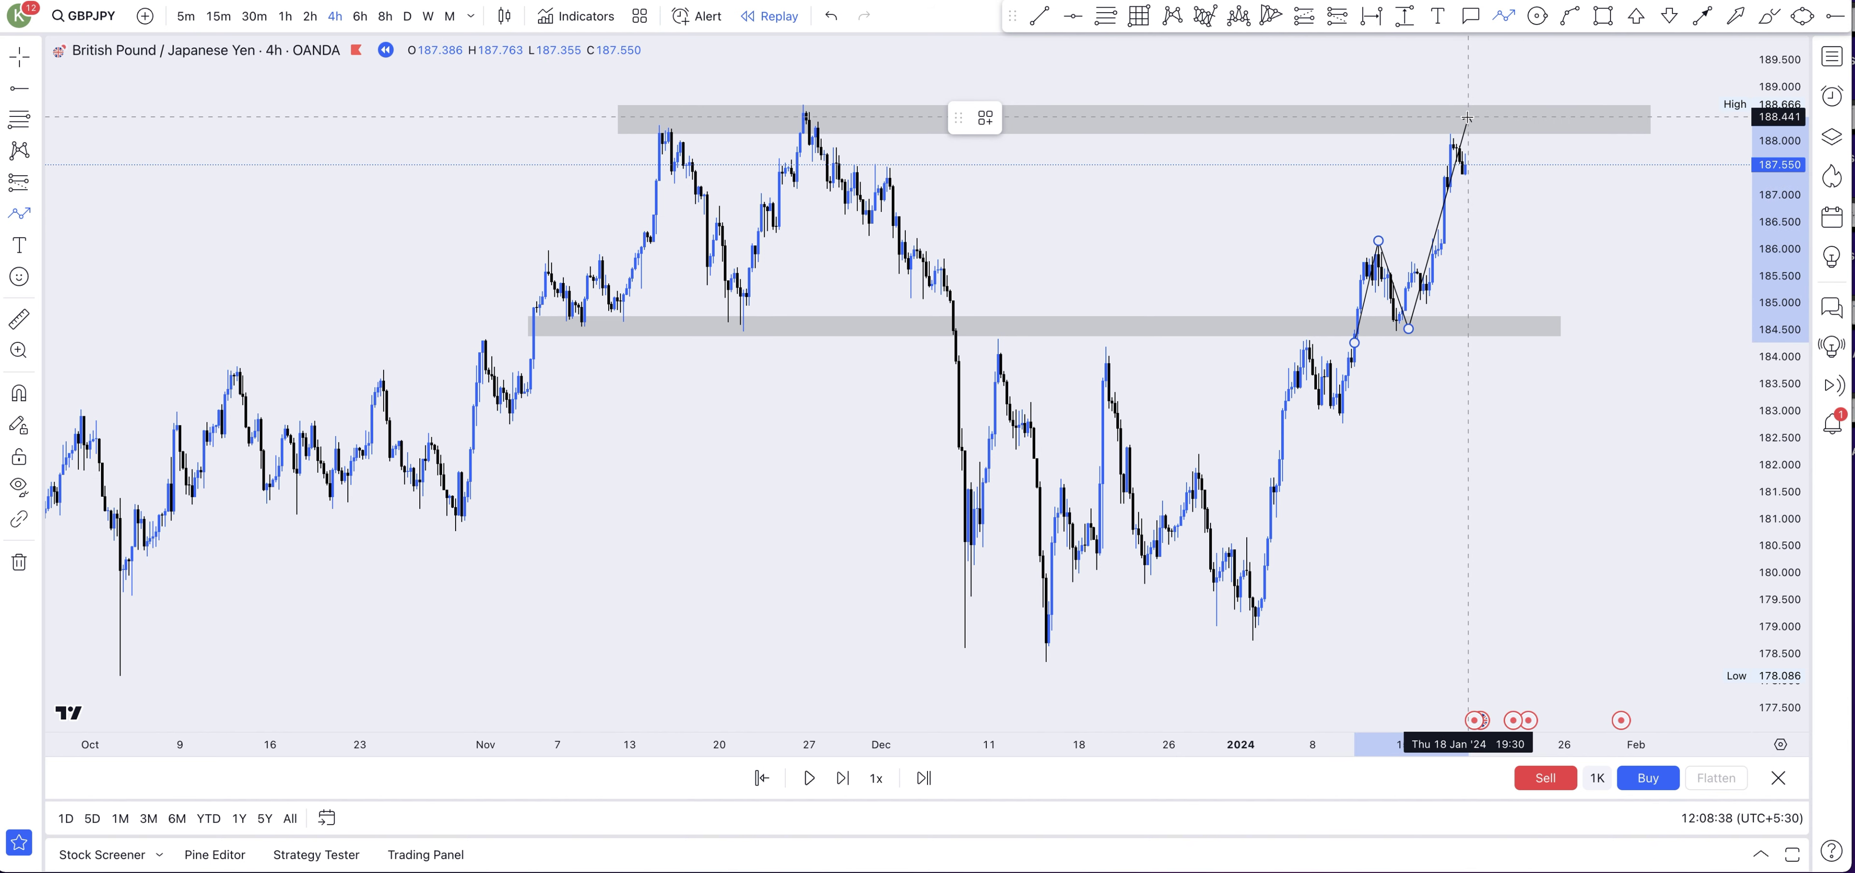
double_click(1467, 179)
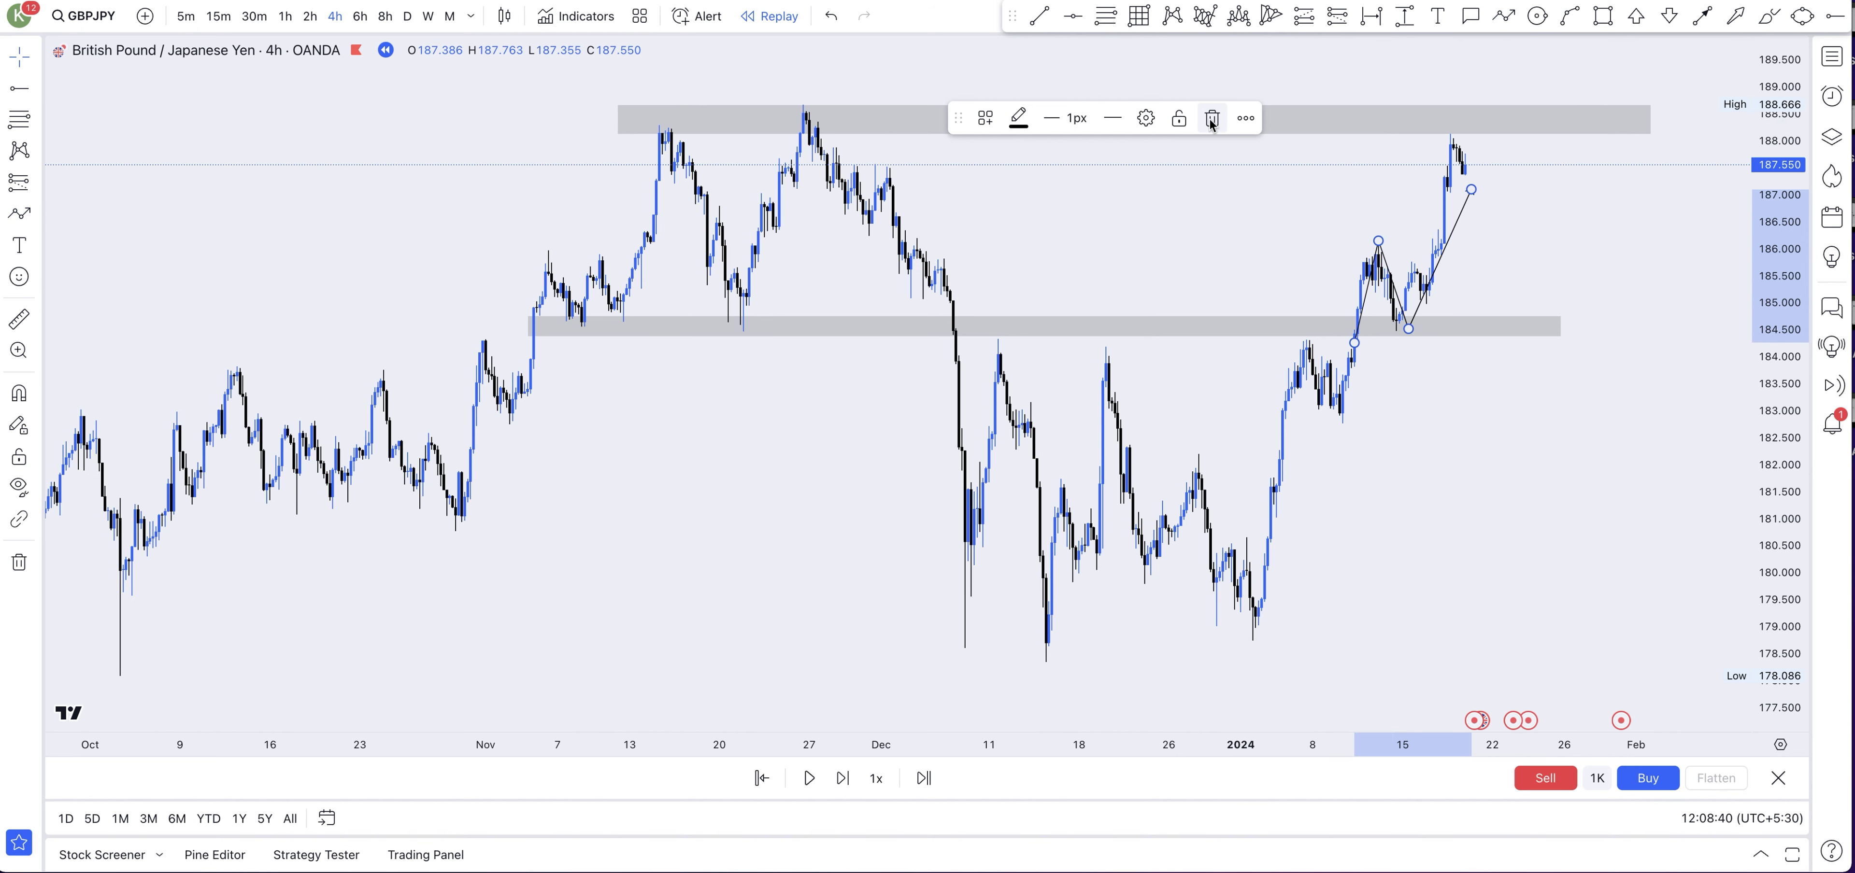
click(1212, 119)
- Draw a thin 183.5–183.9 zone that starts at the mid-December high and runs into late January
scroll(1072, 320, right, 5)
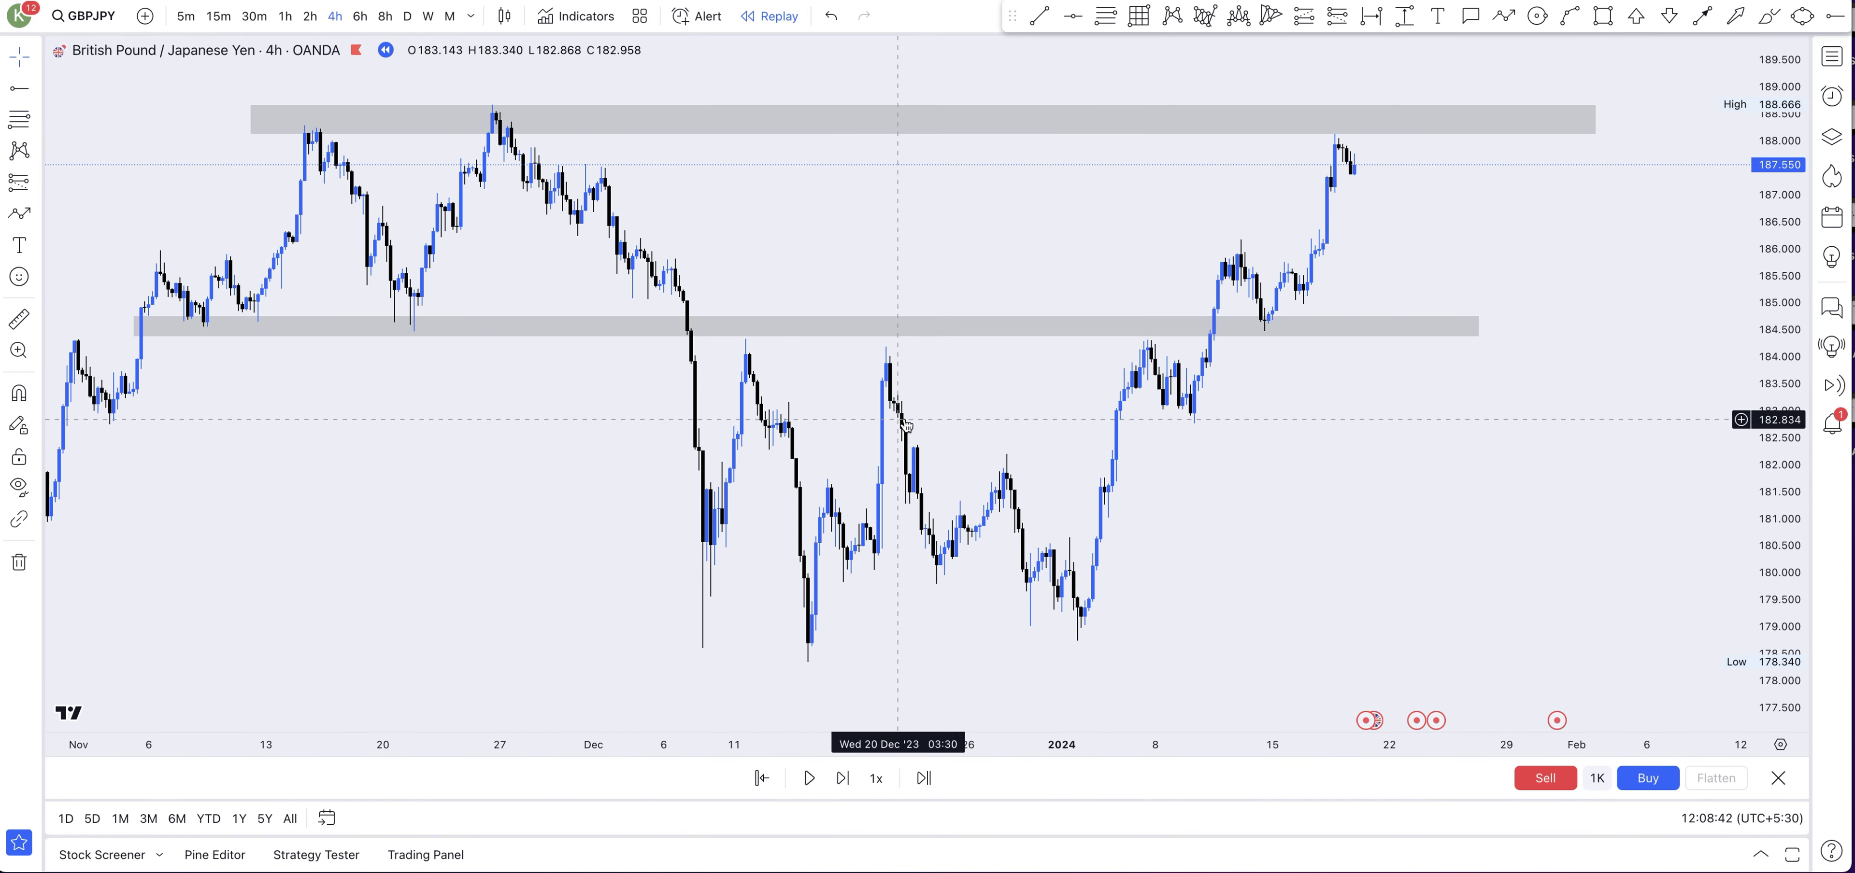
scroll(950, 360, left, 3)
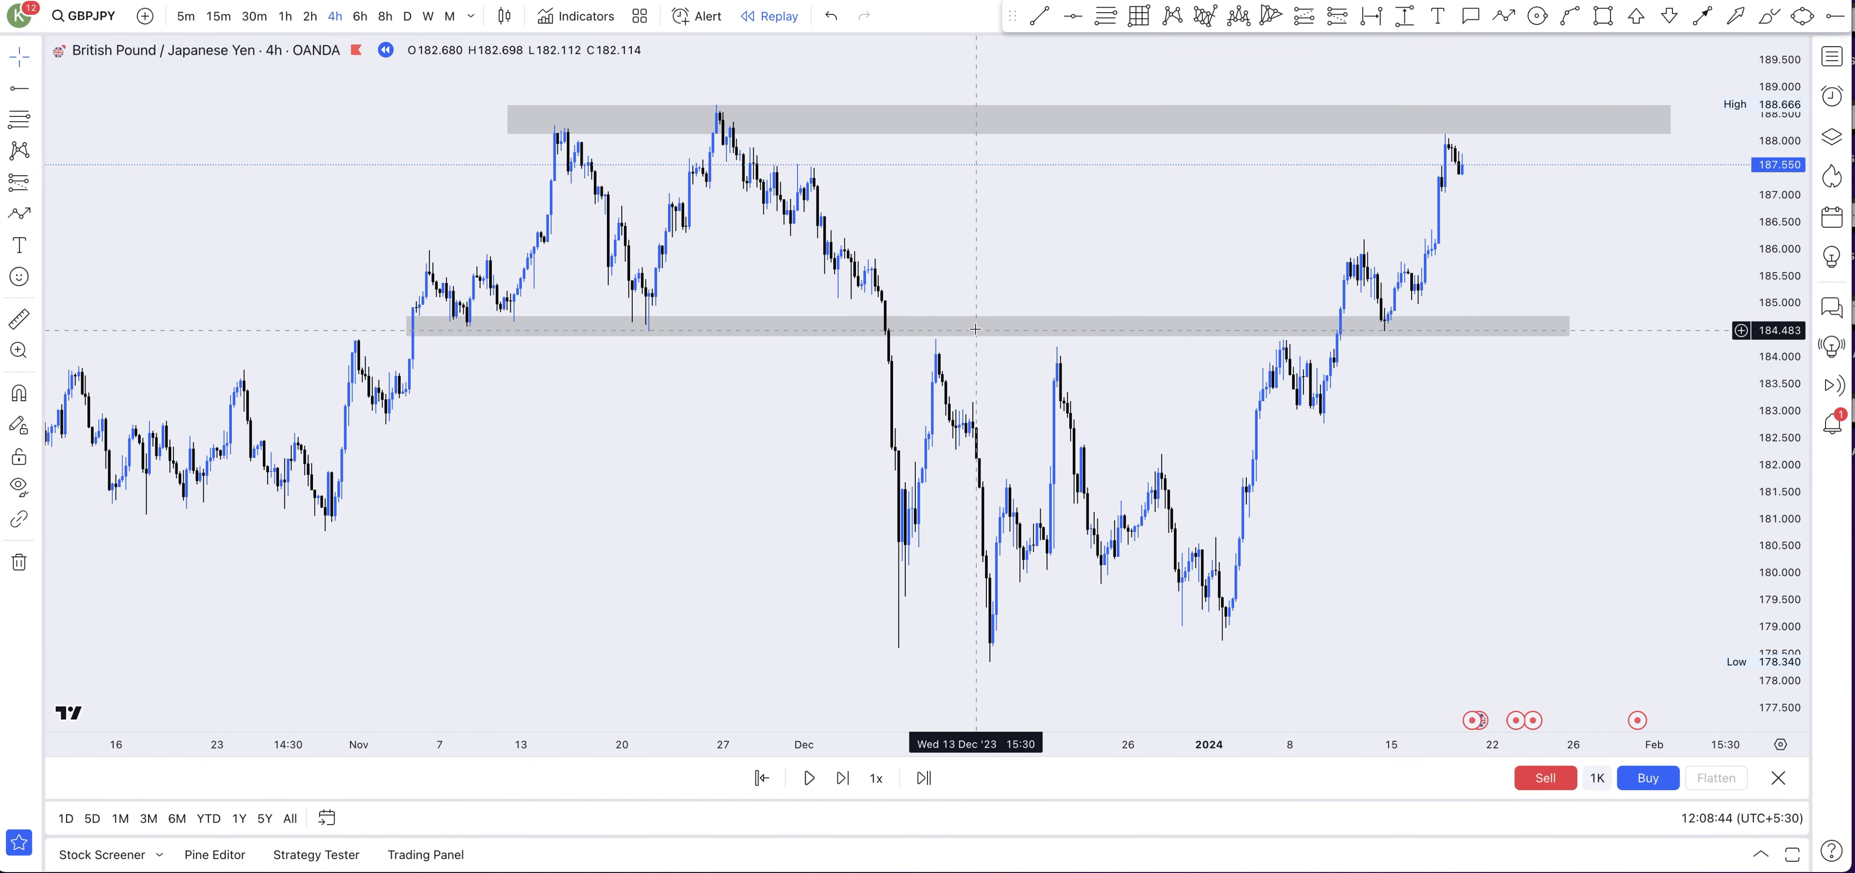
scroll(993, 306, right, 1)
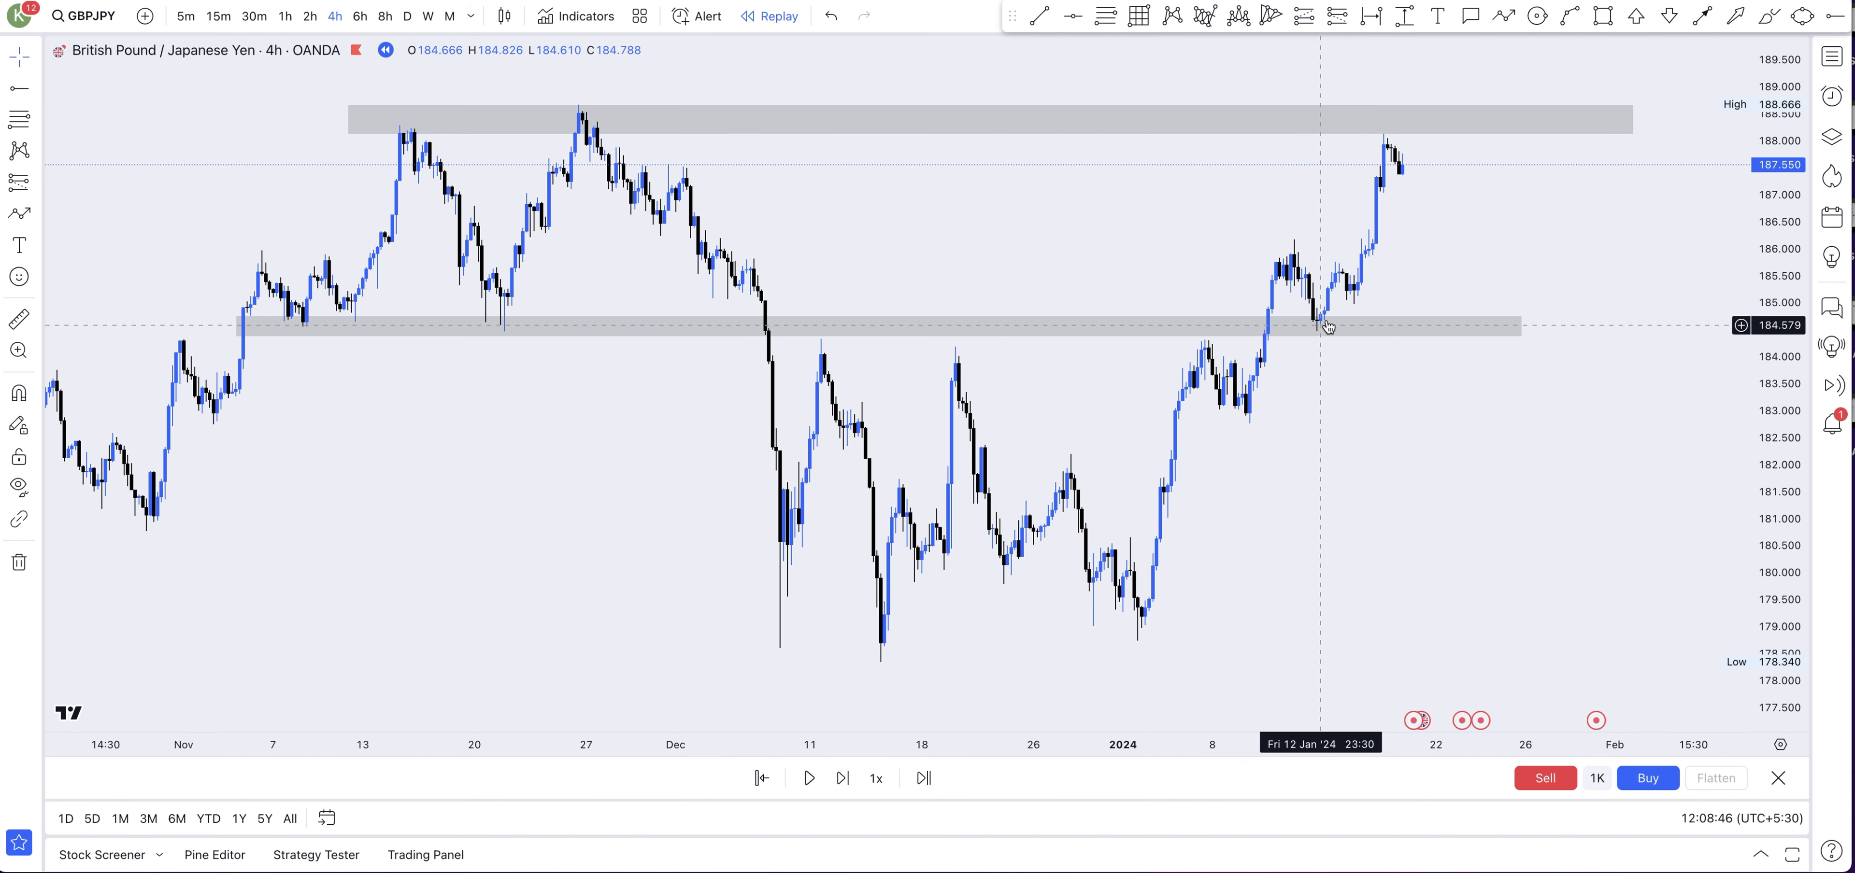
click(1604, 15)
mouse_move(812, 355)
mouse_down()
mouse_move(1217, 382)
mouse_move(1607, 374)
mouse_up()
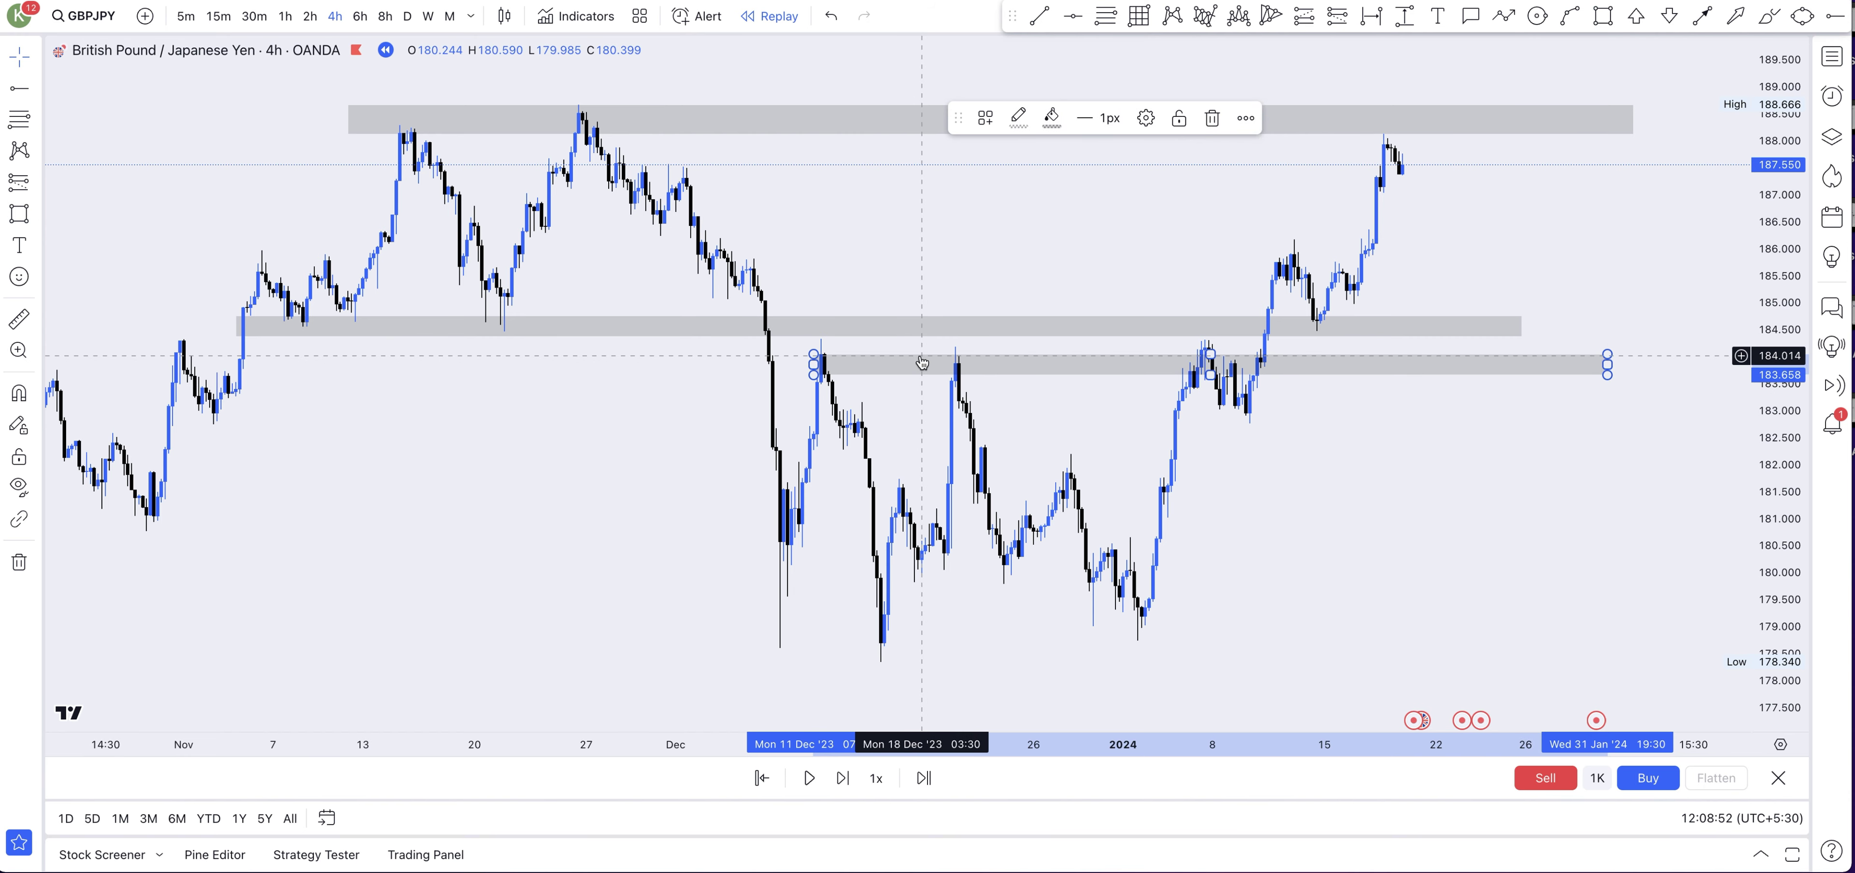
drag(922, 363, 1065, 366)
drag(1197, 500, 1038, 518)
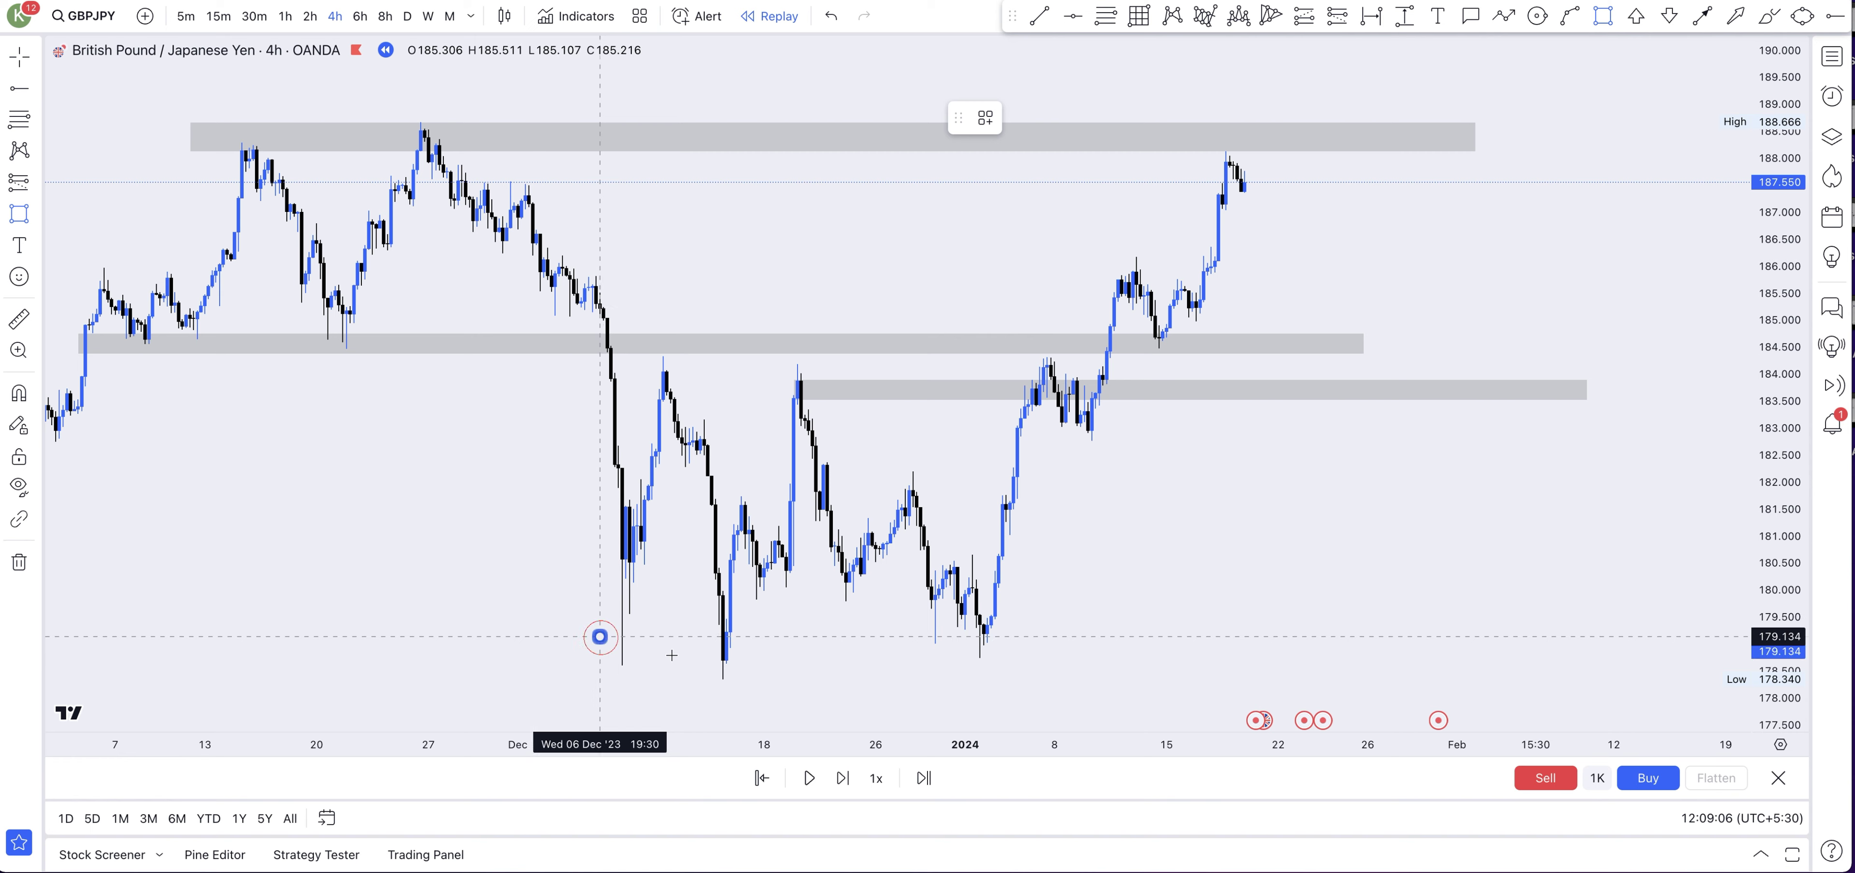
- Draw a zone over the 178.6–179.1 December–January lows, then frame all zones in view
drag(600, 637, 1128, 676)
click(1163, 605)
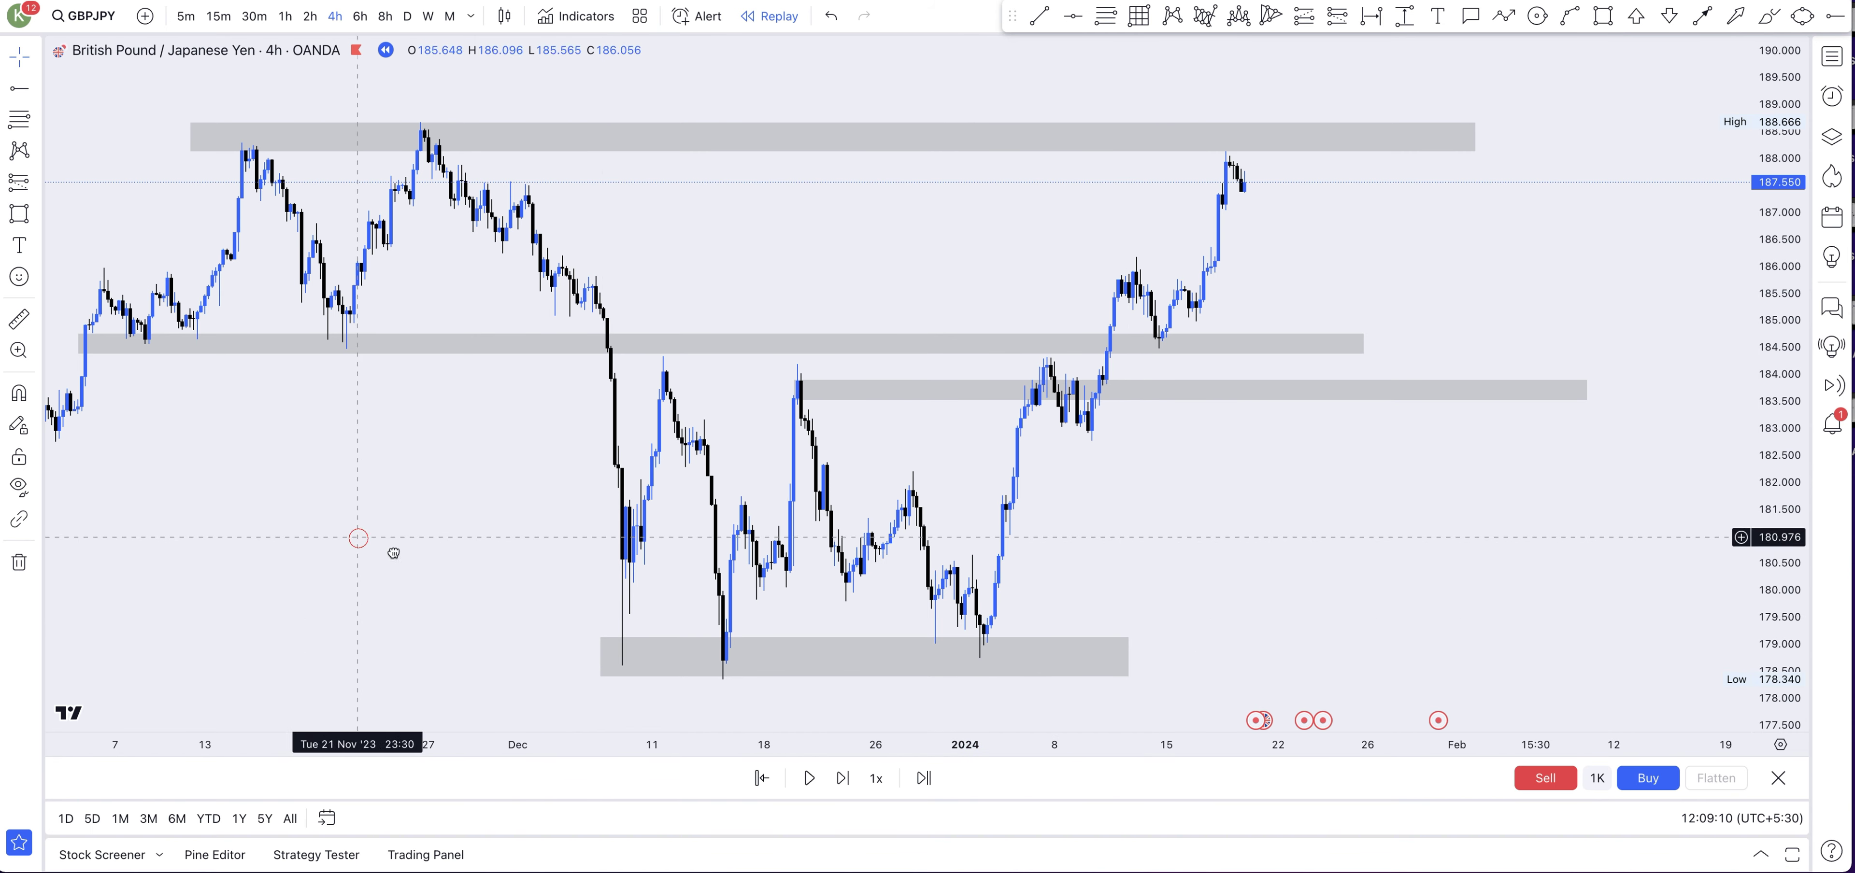
mouse_move(393, 553)
mouse_down()
mouse_move(558, 599)
mouse_move(335, 600)
mouse_move(488, 594)
mouse_up()
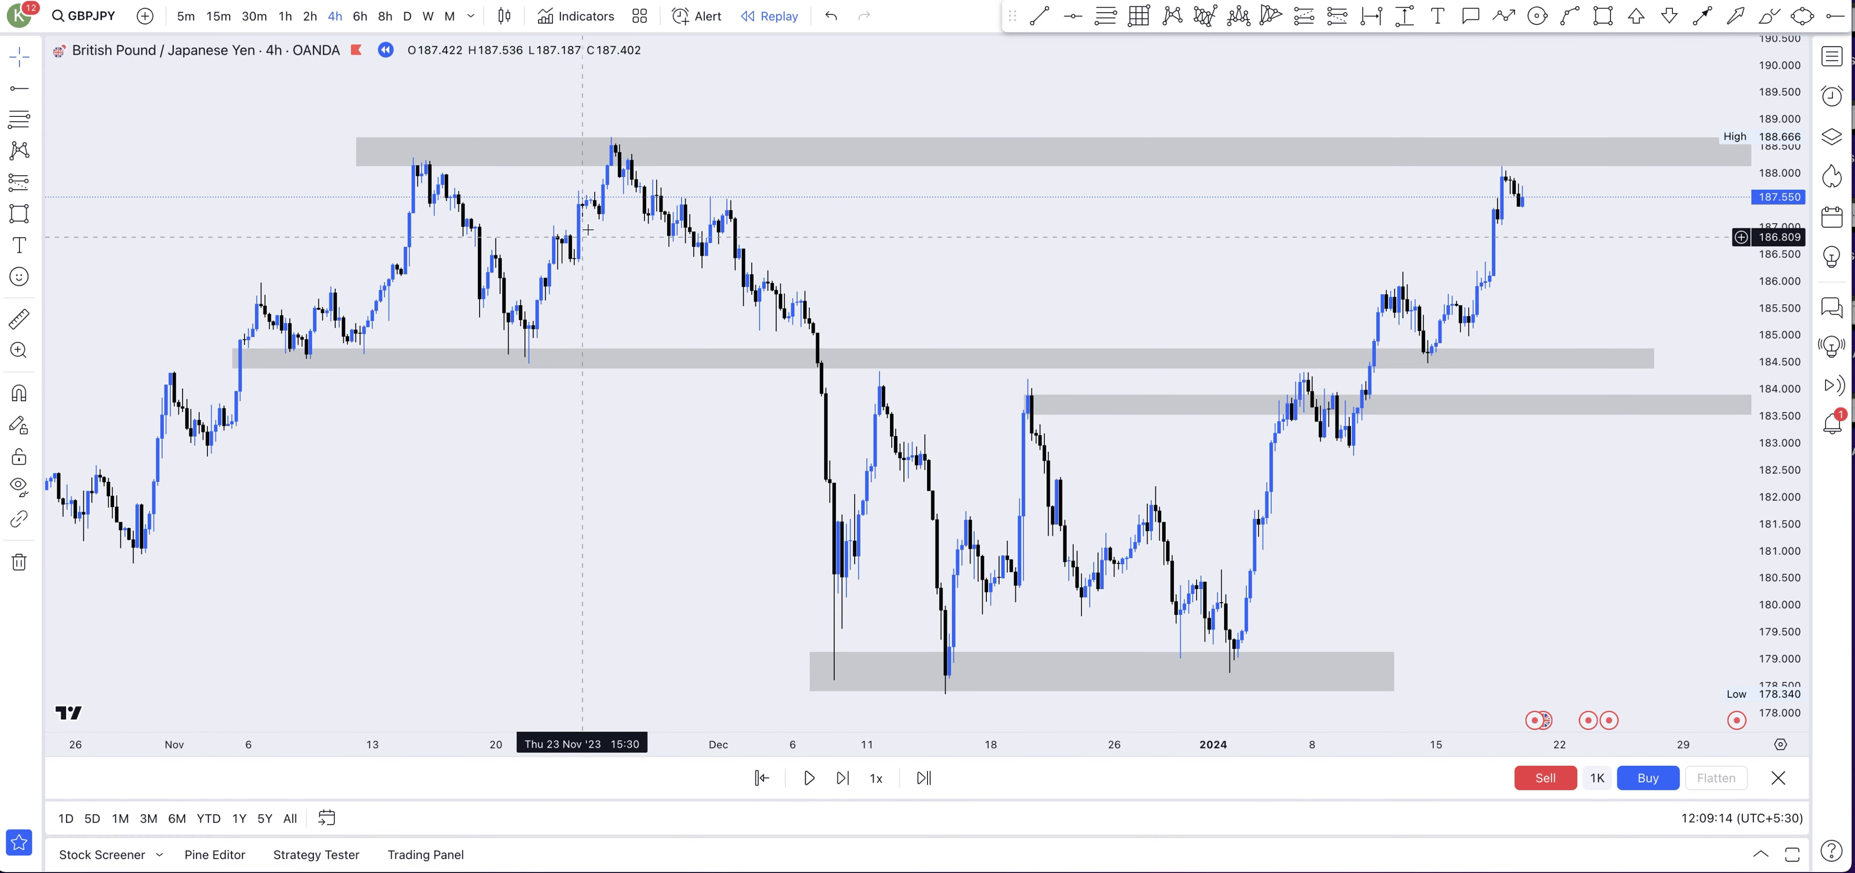
click(636, 168)
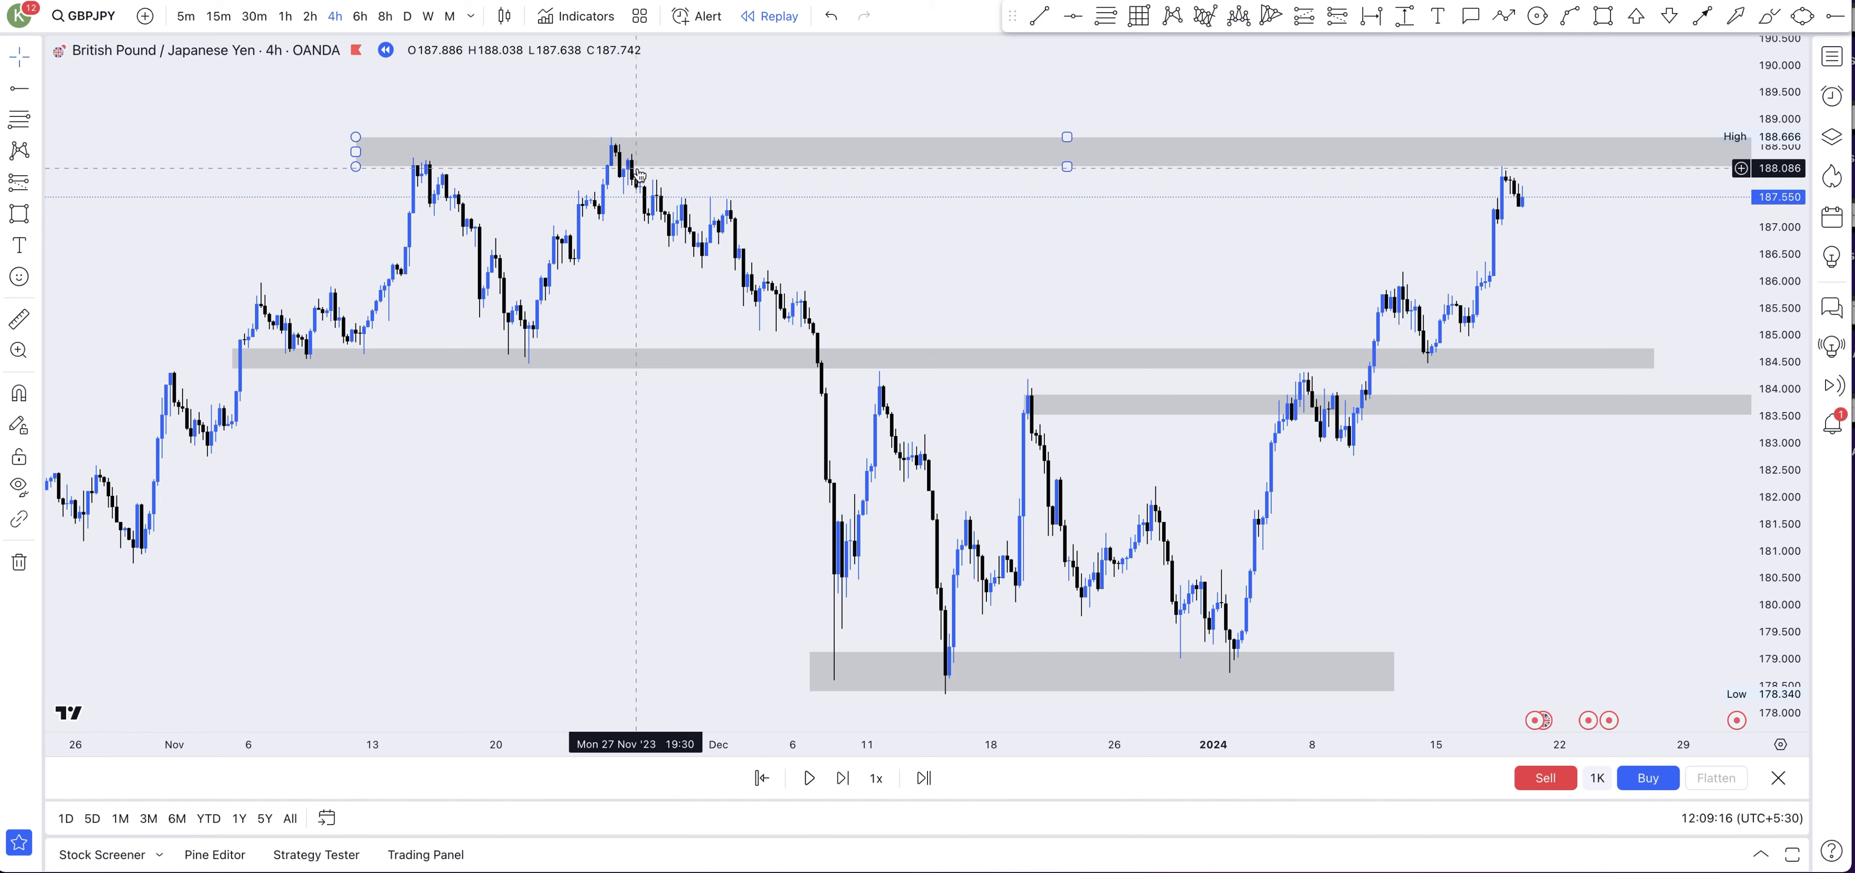
click(673, 217)
scroll(965, 311, down, 1)
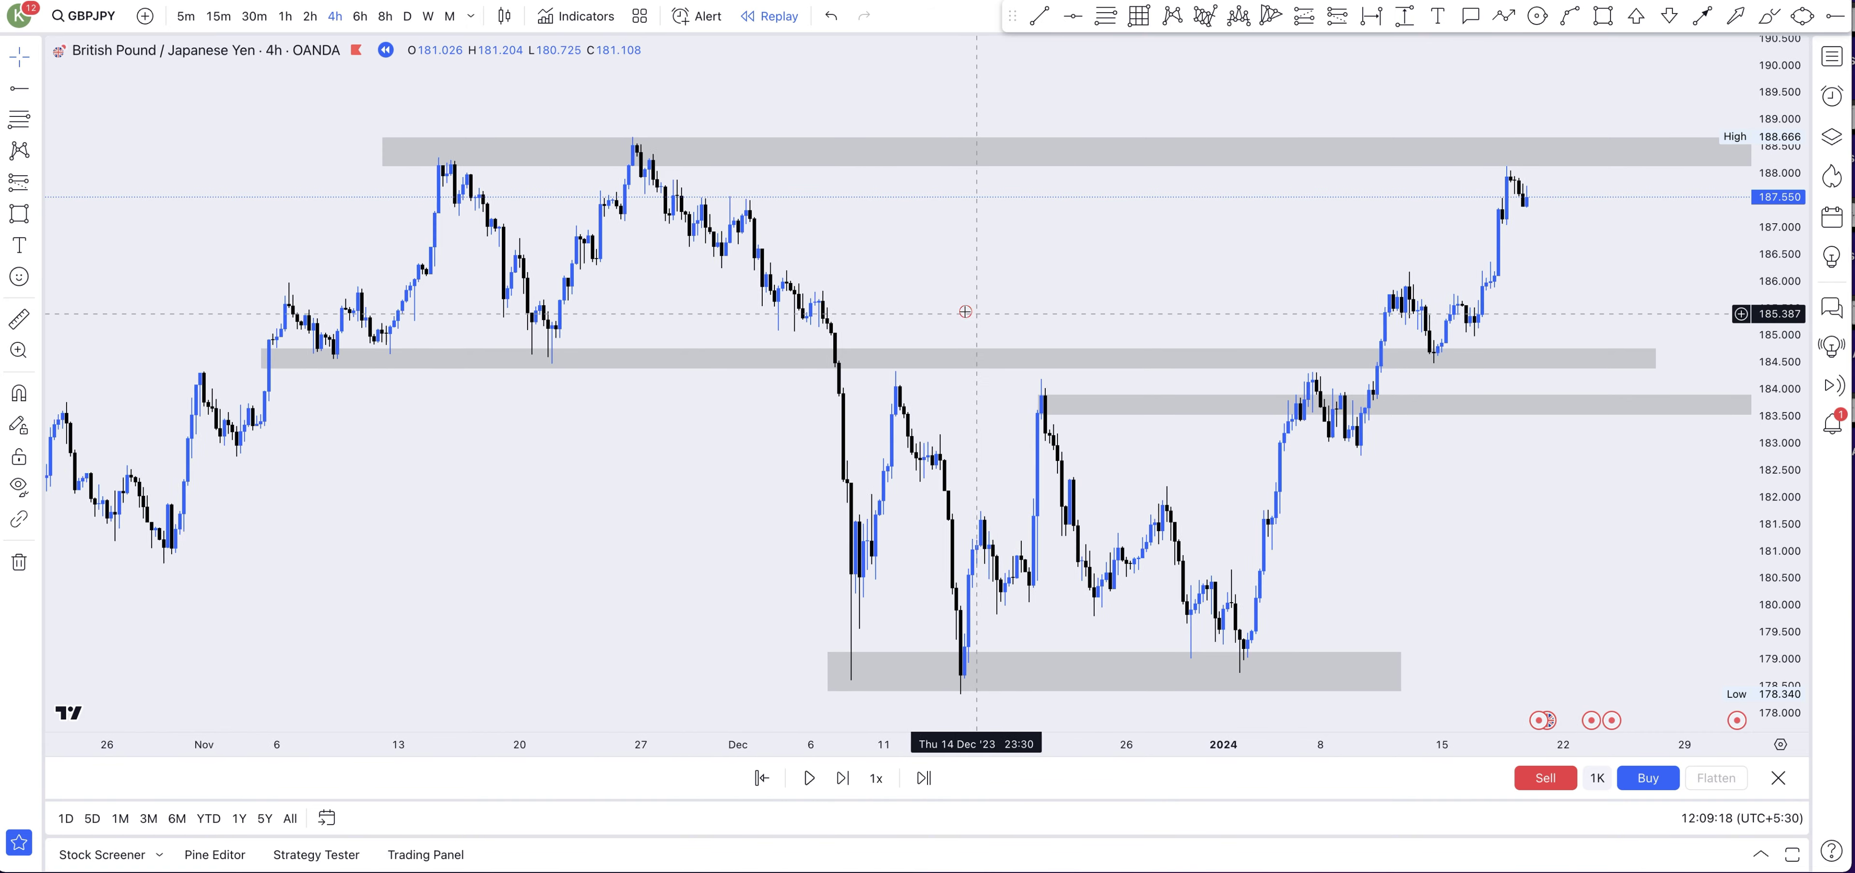
scroll(965, 311, right, 5)
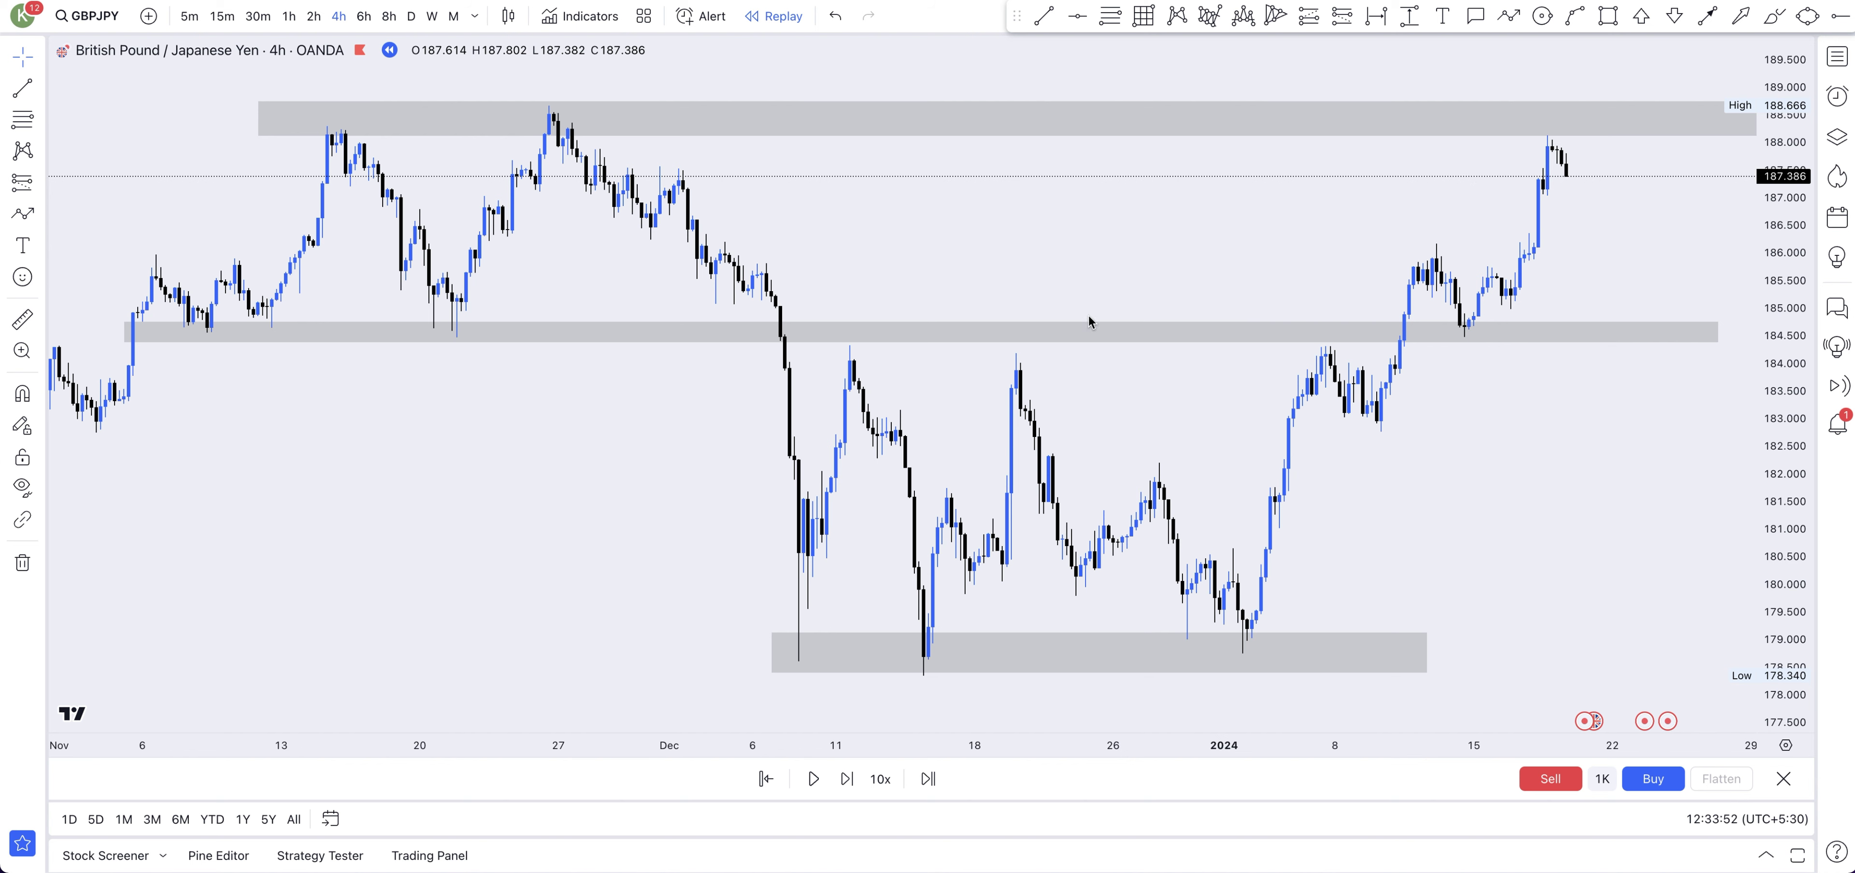
- Zoom and pan until the mid-December to late-January candles fill the chart
scroll(1123, 236, up, 3)
scroll(909, 252, right, 5)
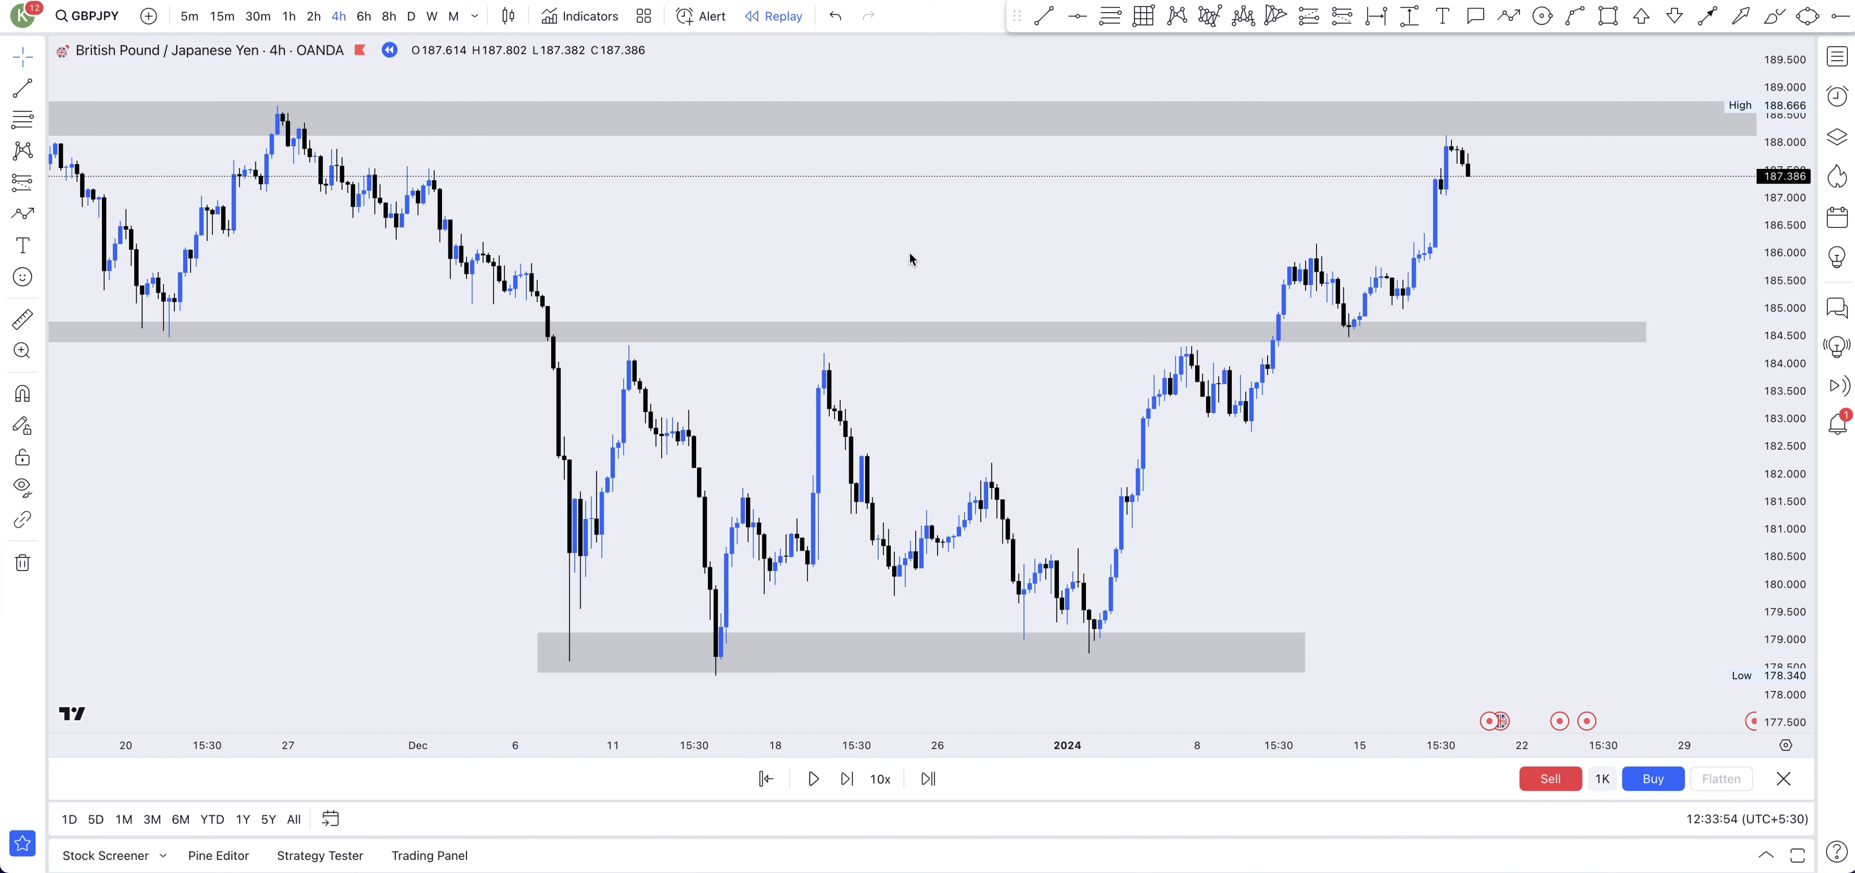
scroll(902, 232, up, 3)
scroll(900, 232, right, 5)
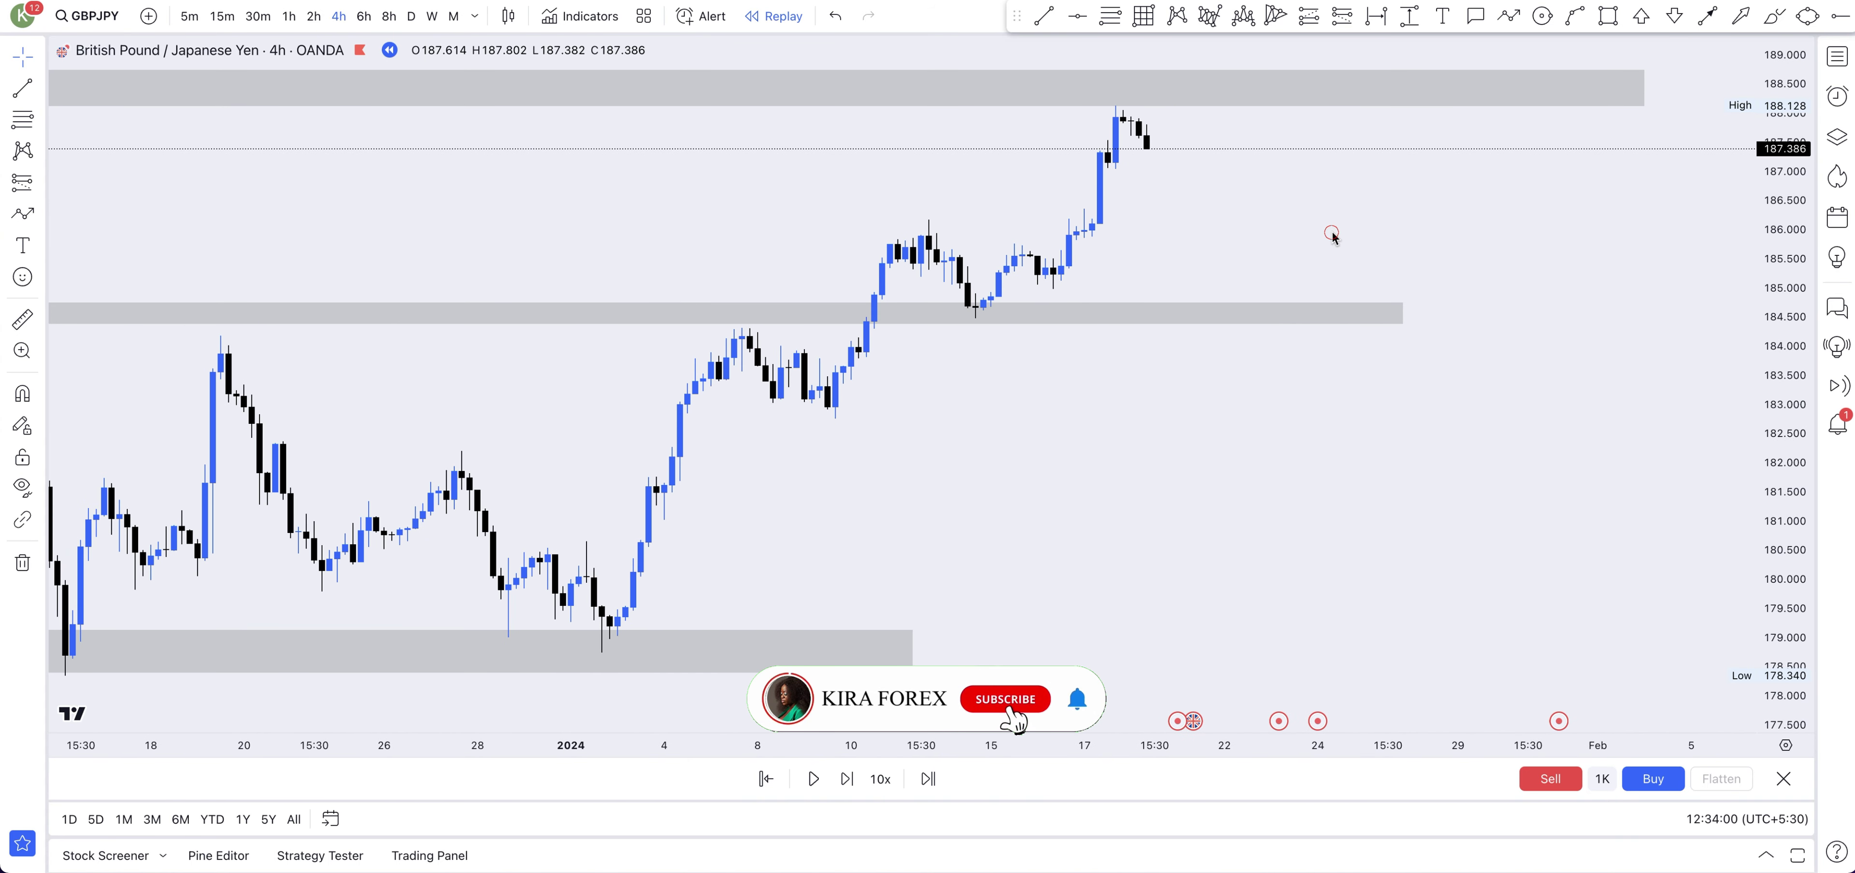
scroll(1253, 237, left, 3)
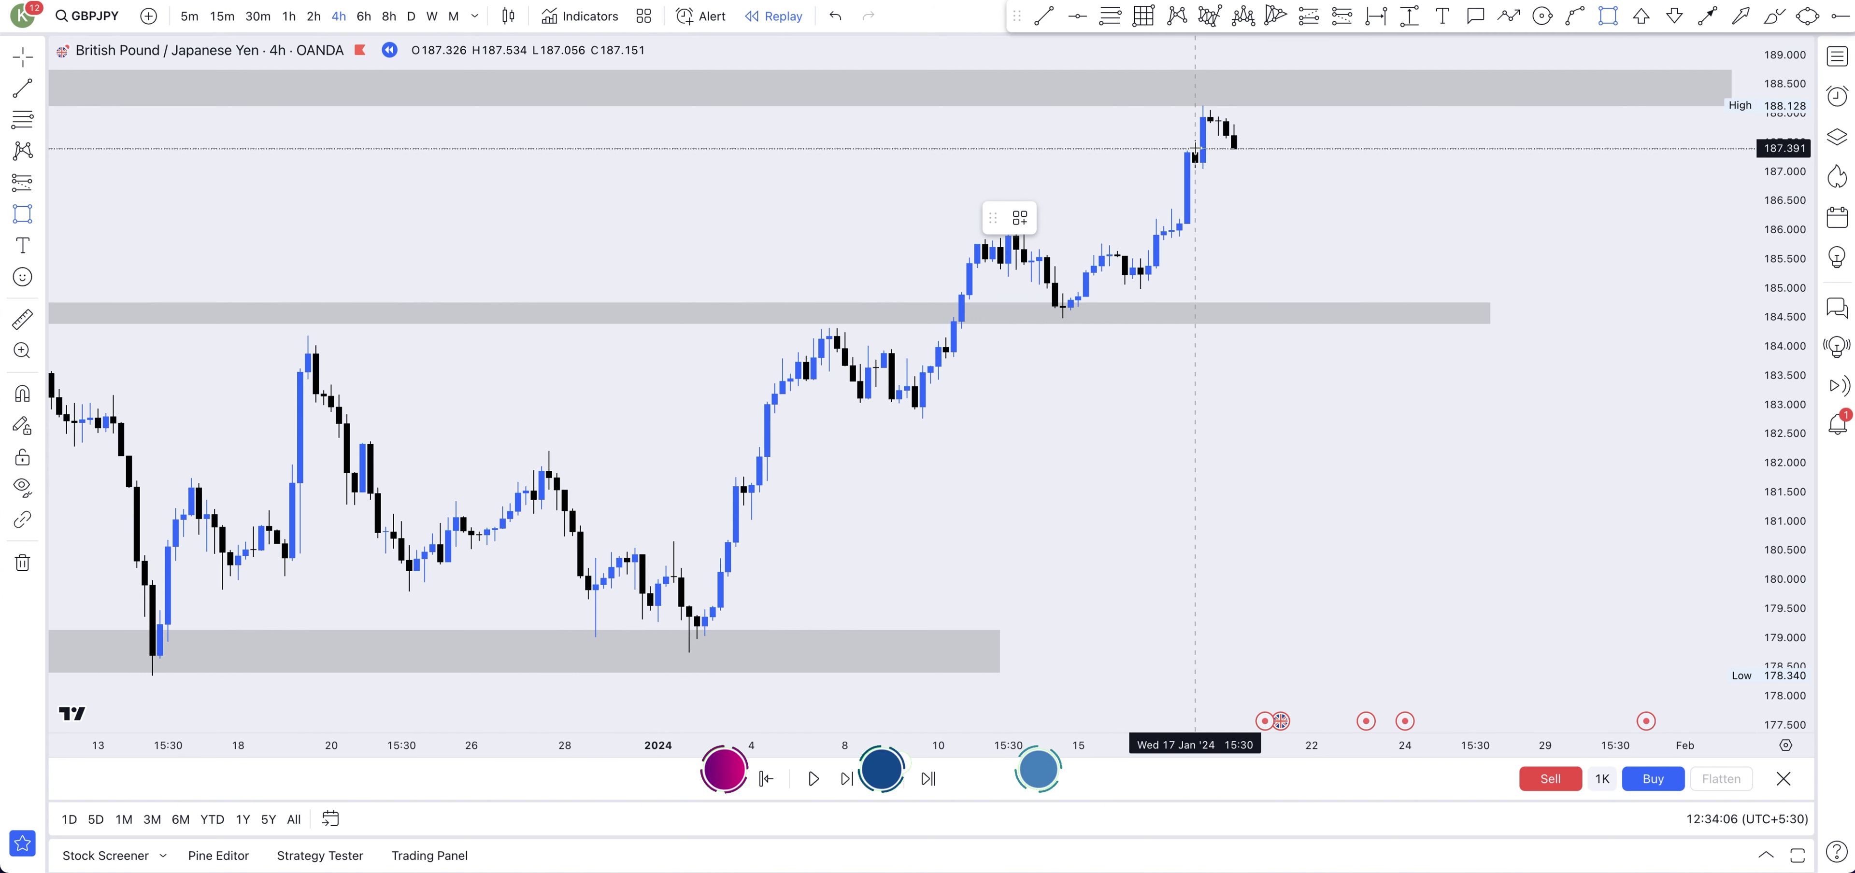
drag(1194, 145, 1288, 178)
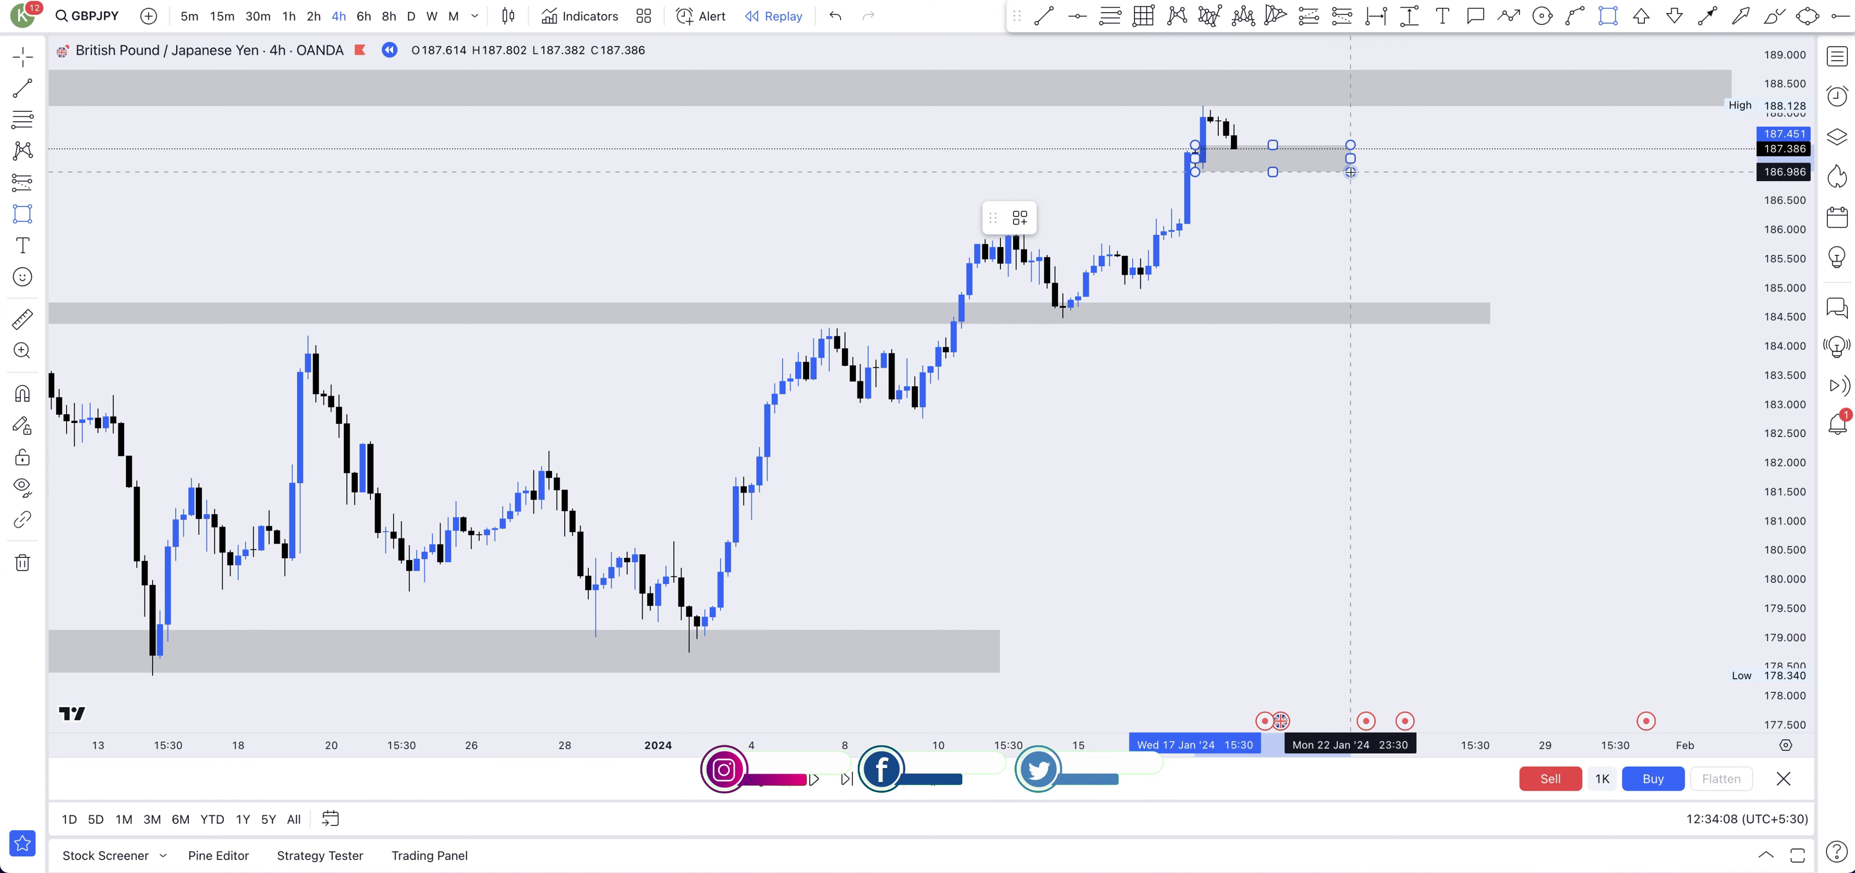
click(1350, 173)
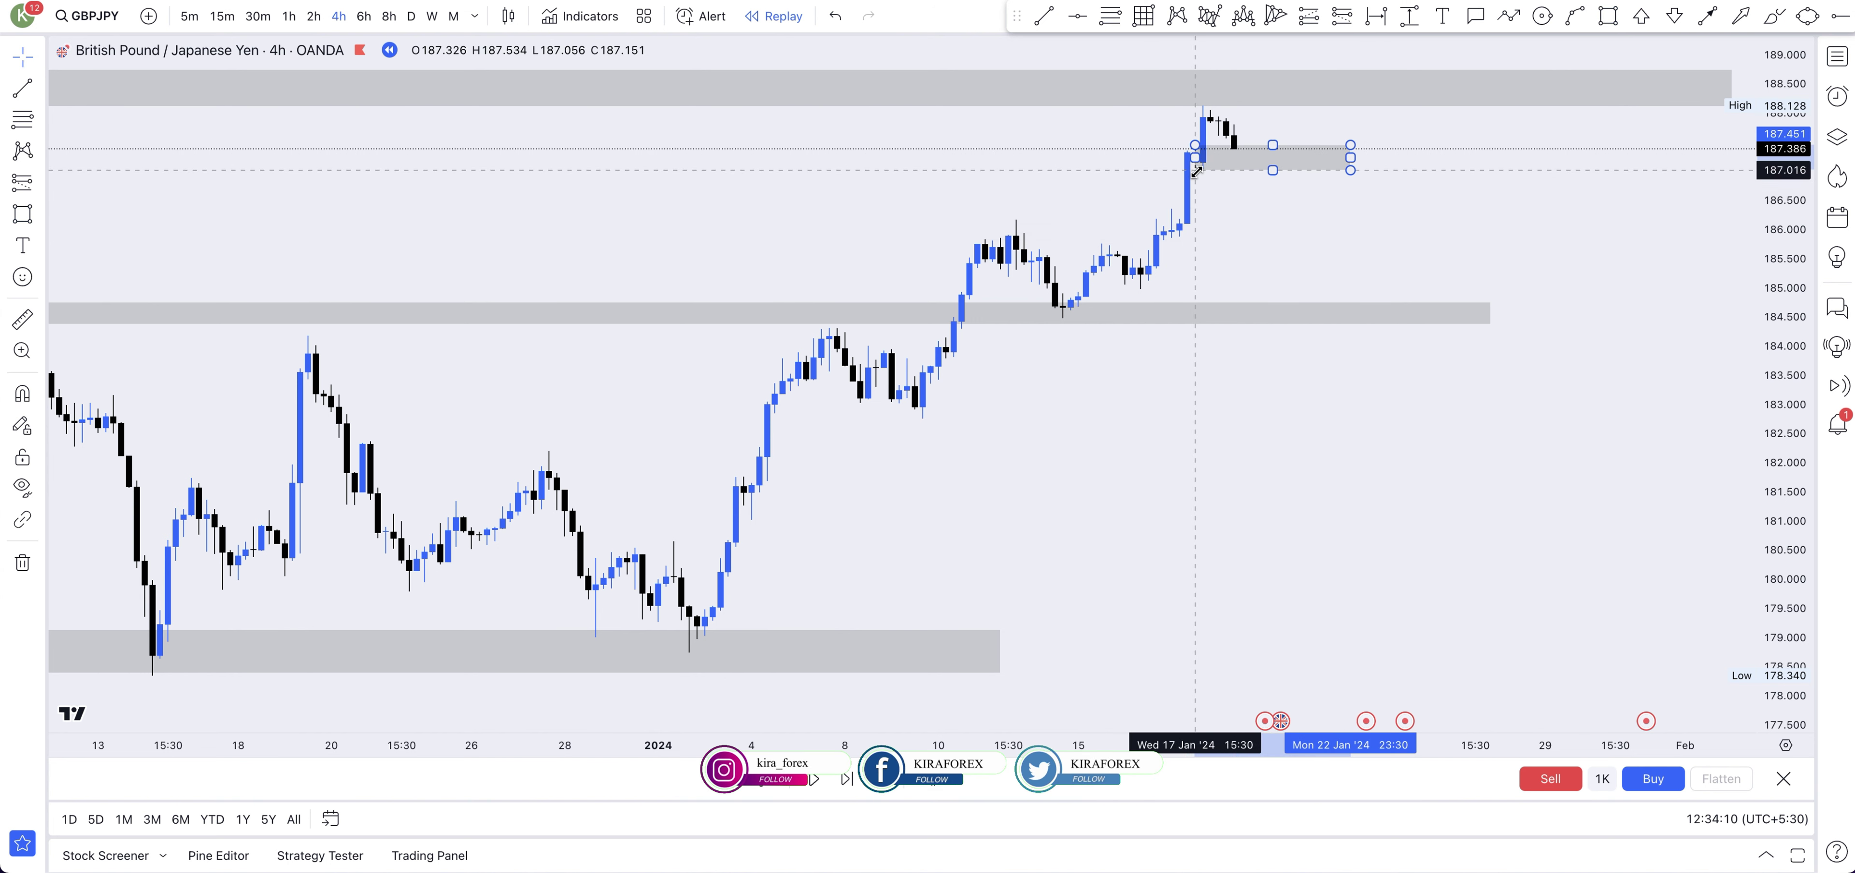
click(1193, 173)
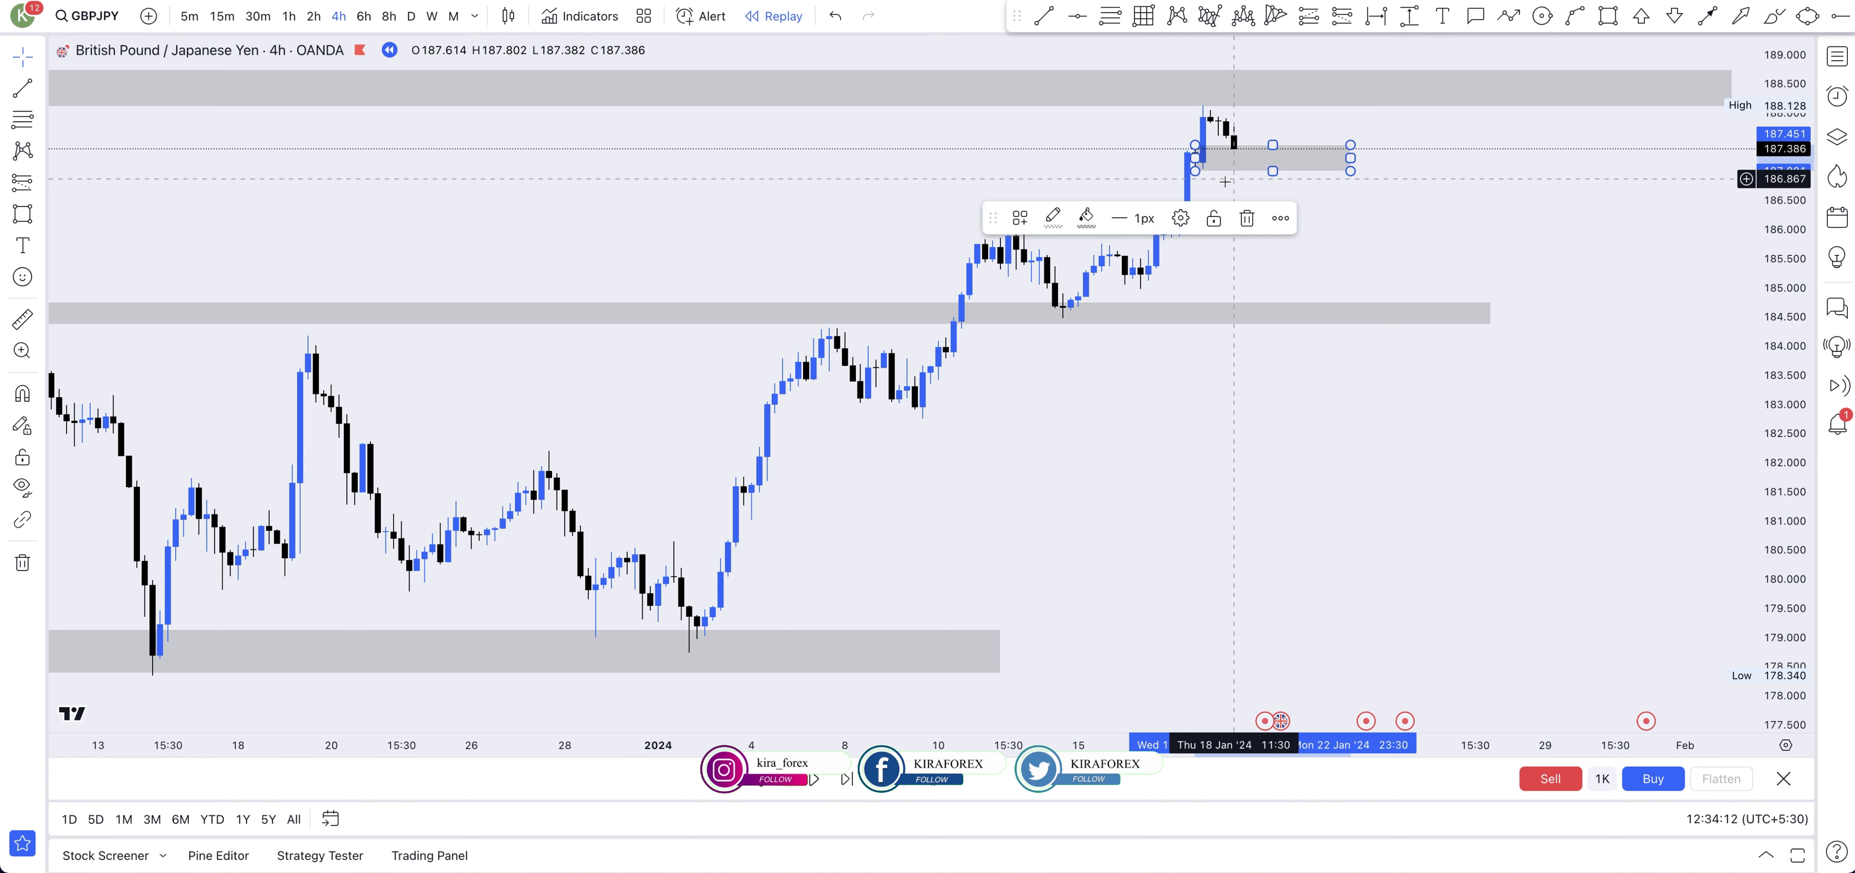
click(1307, 235)
click(1221, 159)
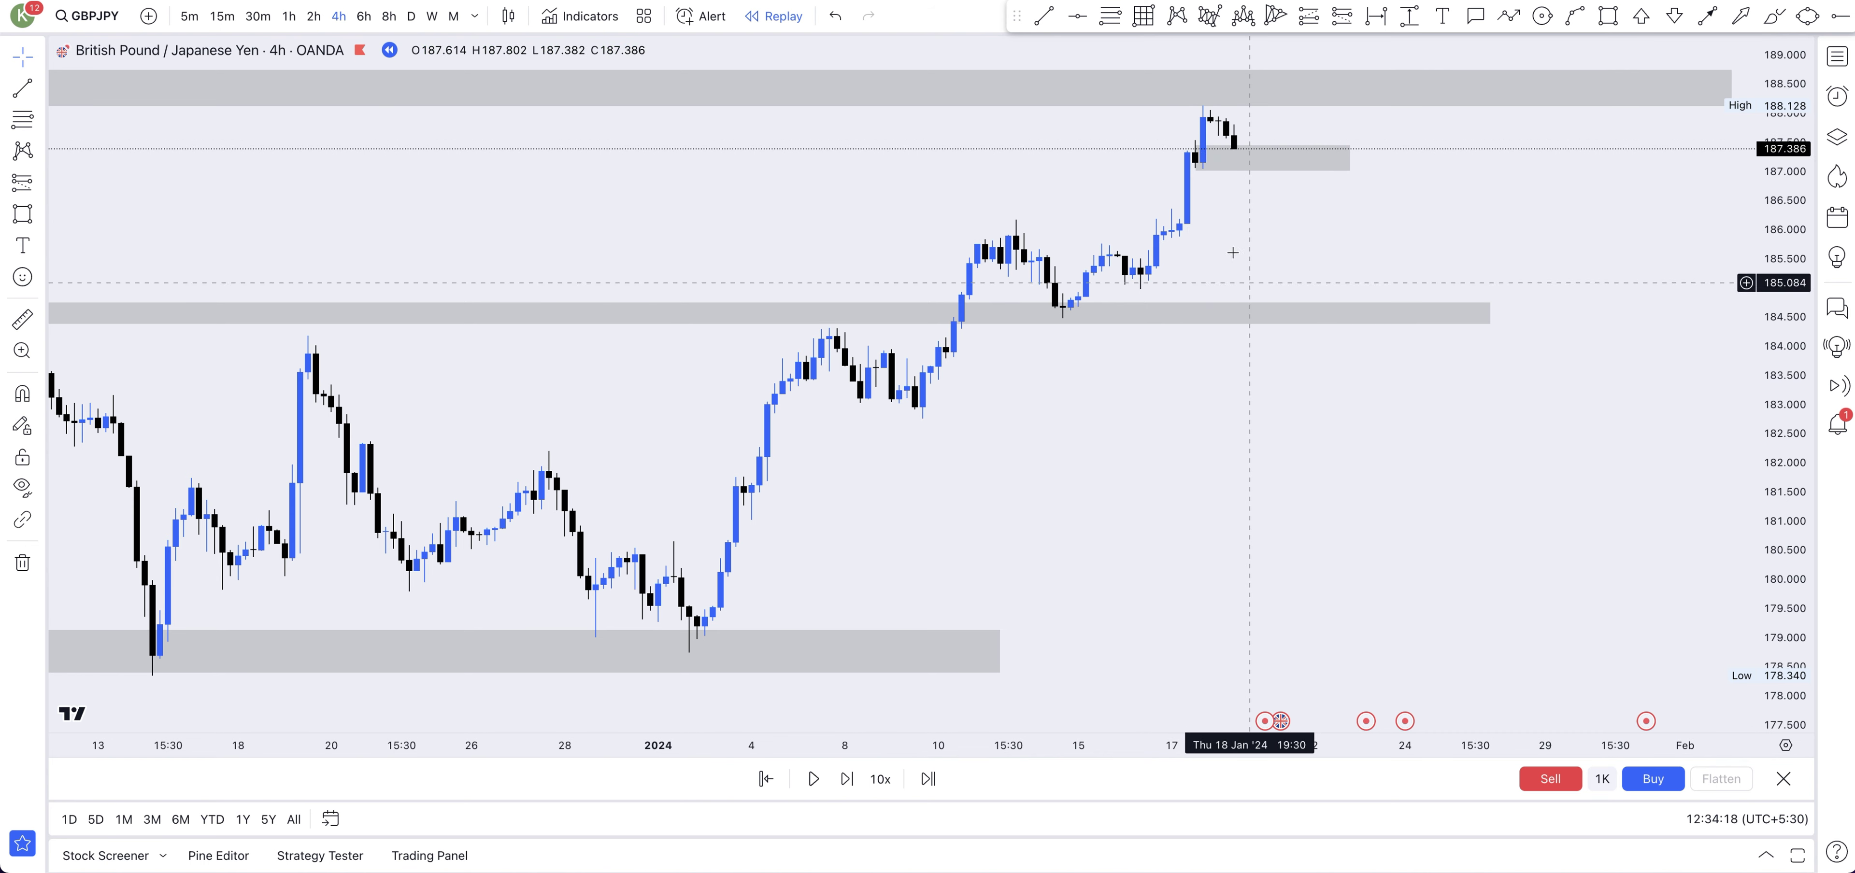
scroll(1223, 230, up, 3)
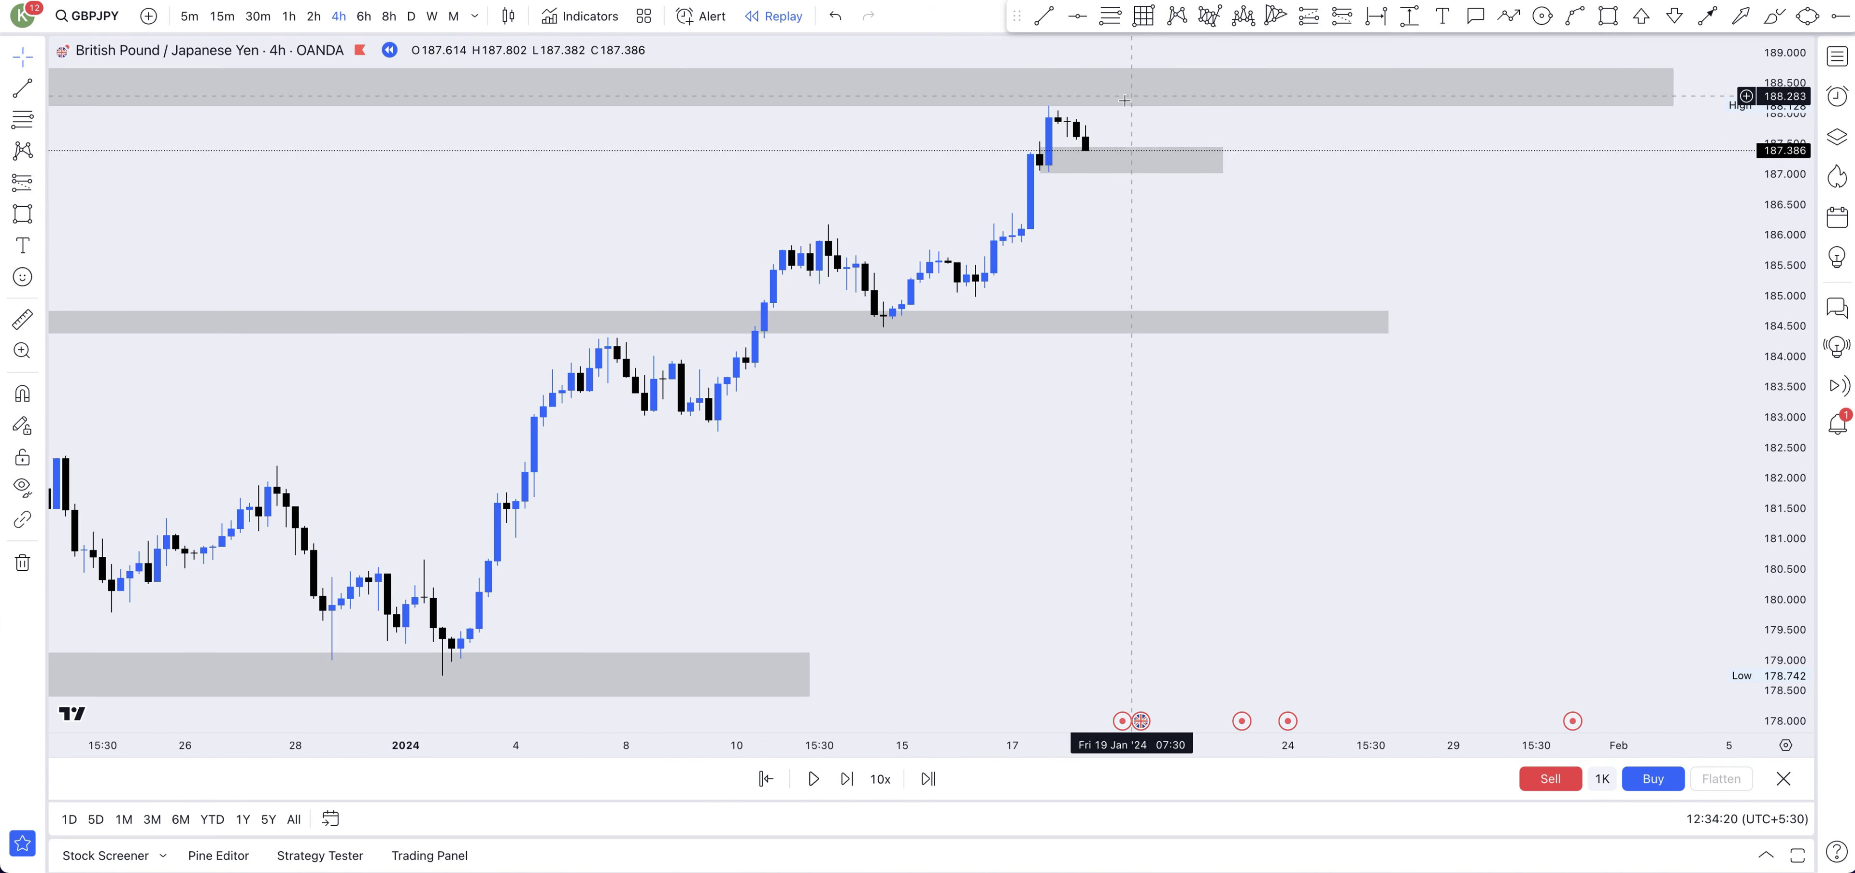
- Draw a path from the small zone up into the 188 zone, ending in an arrow near 185
click(1508, 16)
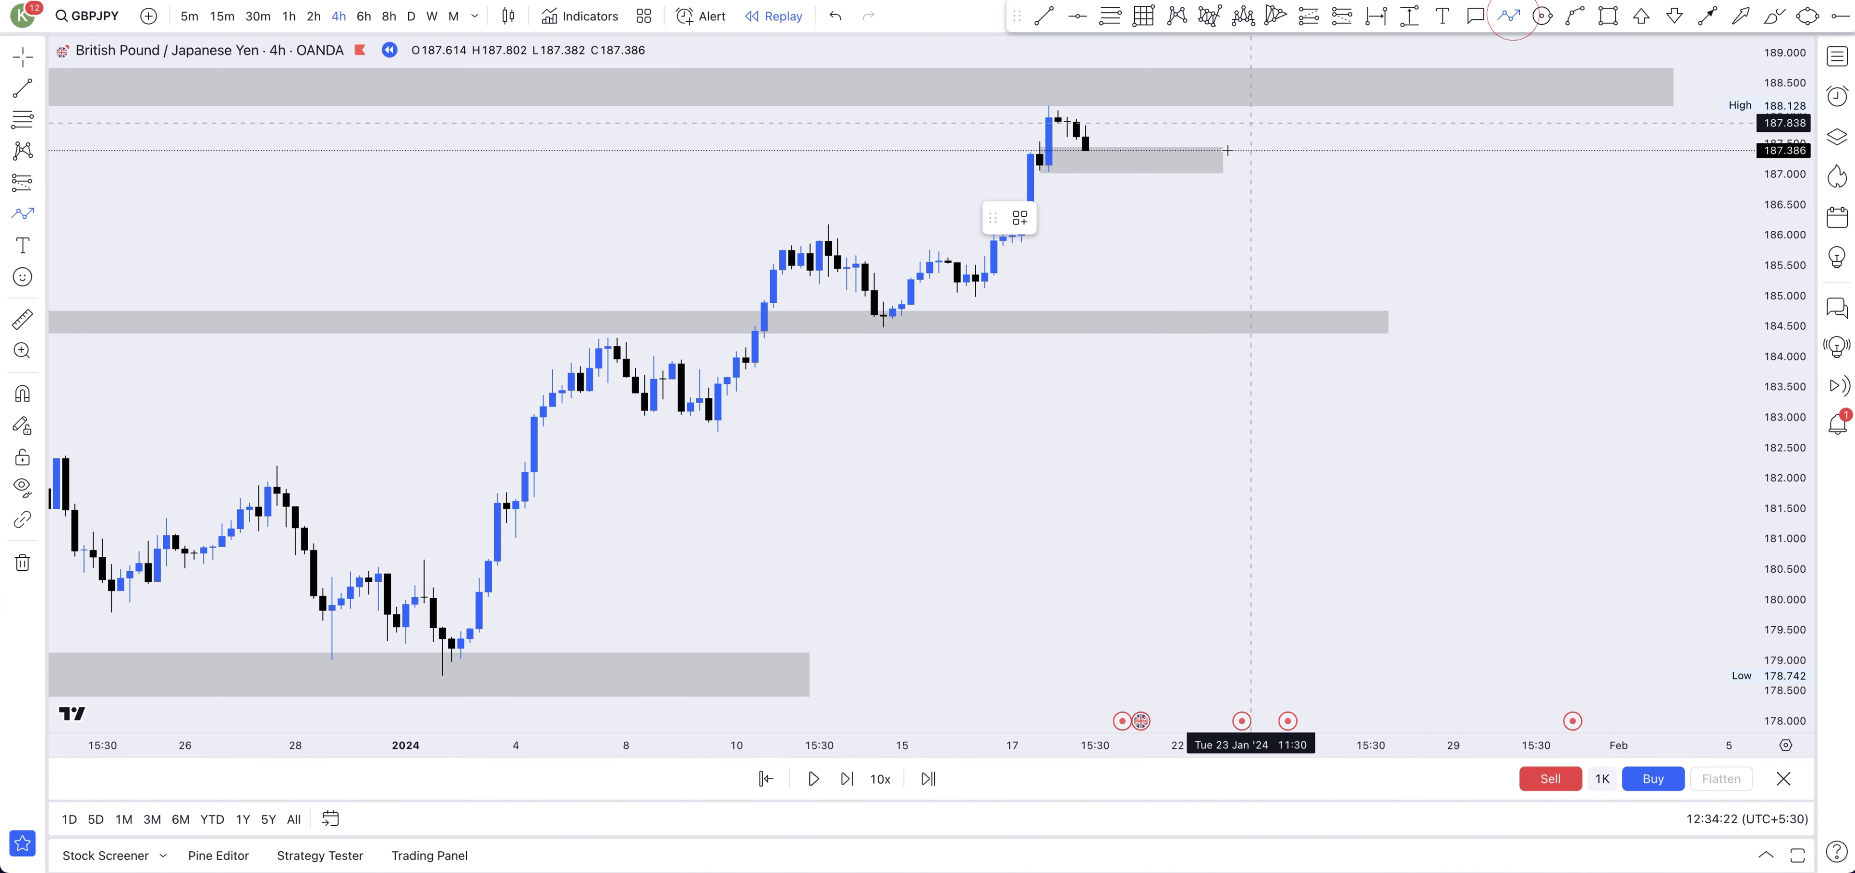
click(1094, 164)
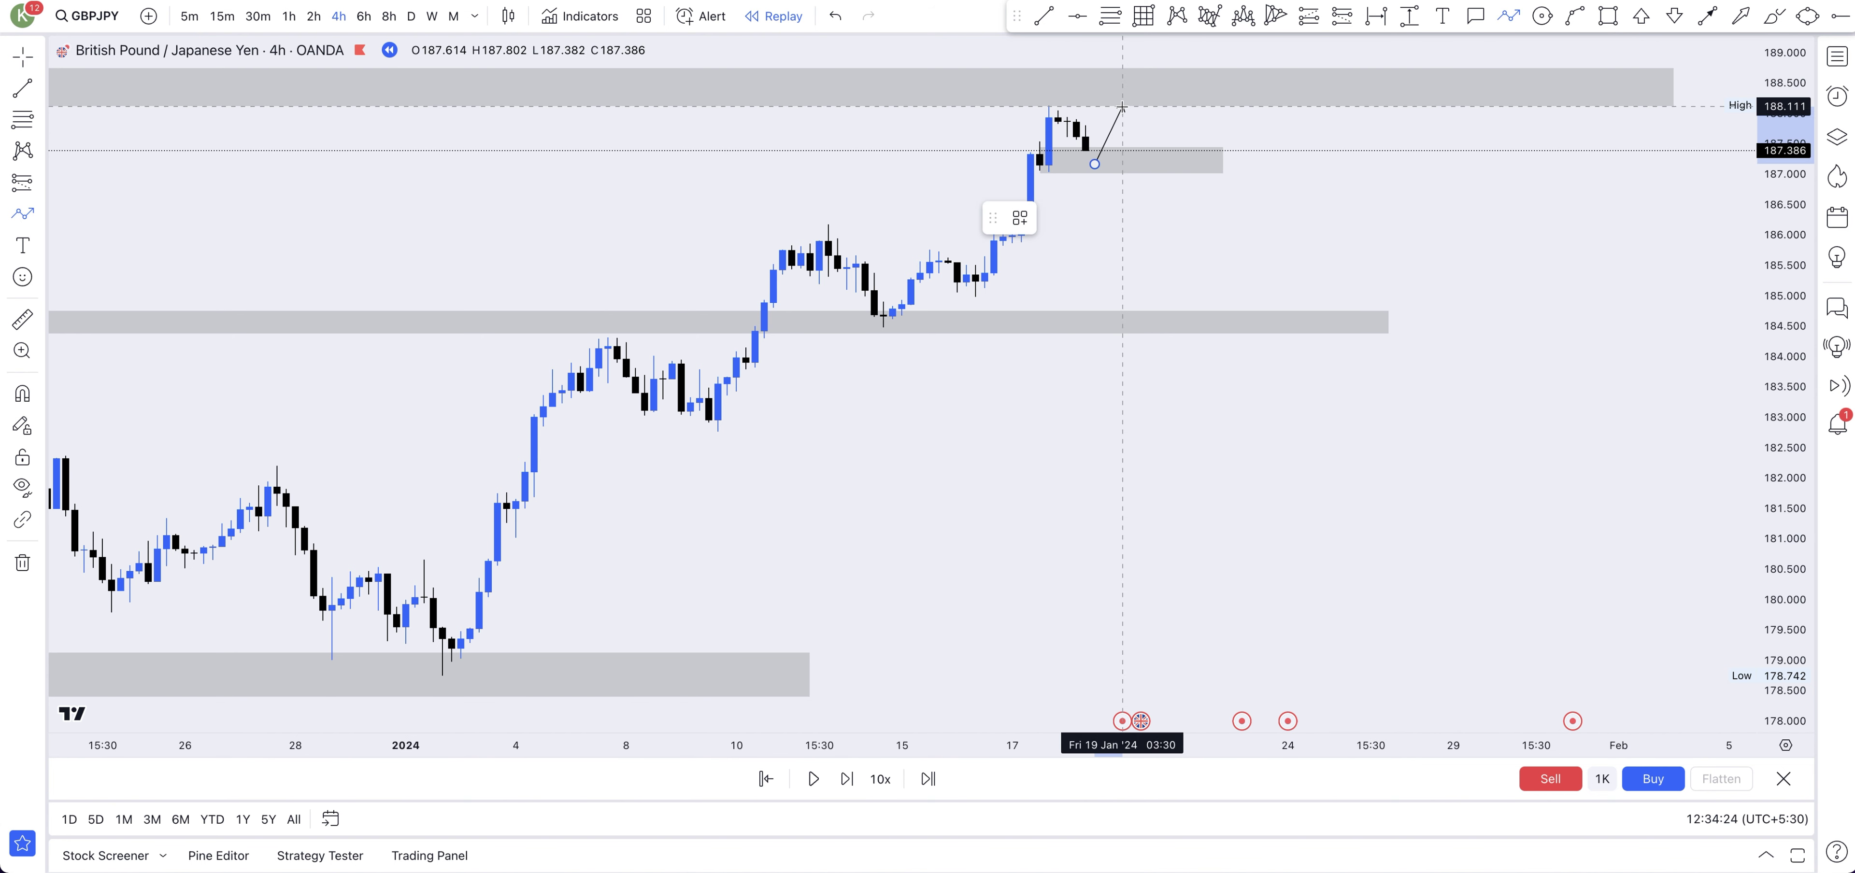
click(1130, 103)
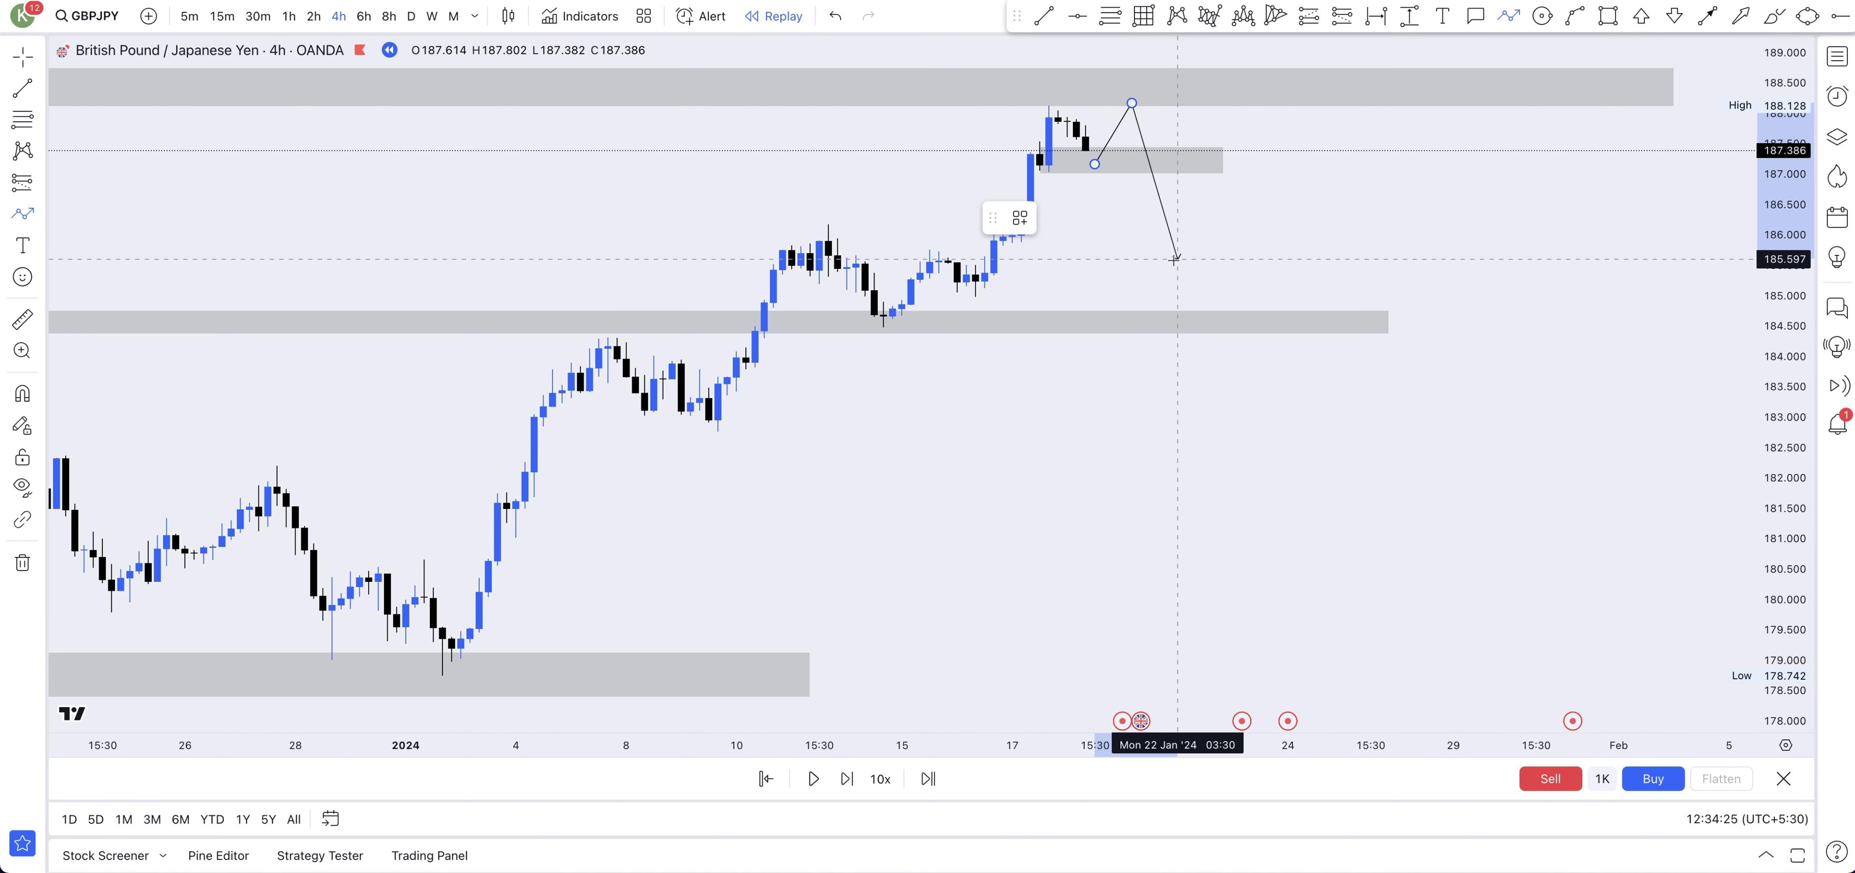
double_click(1196, 295)
click(1671, 15)
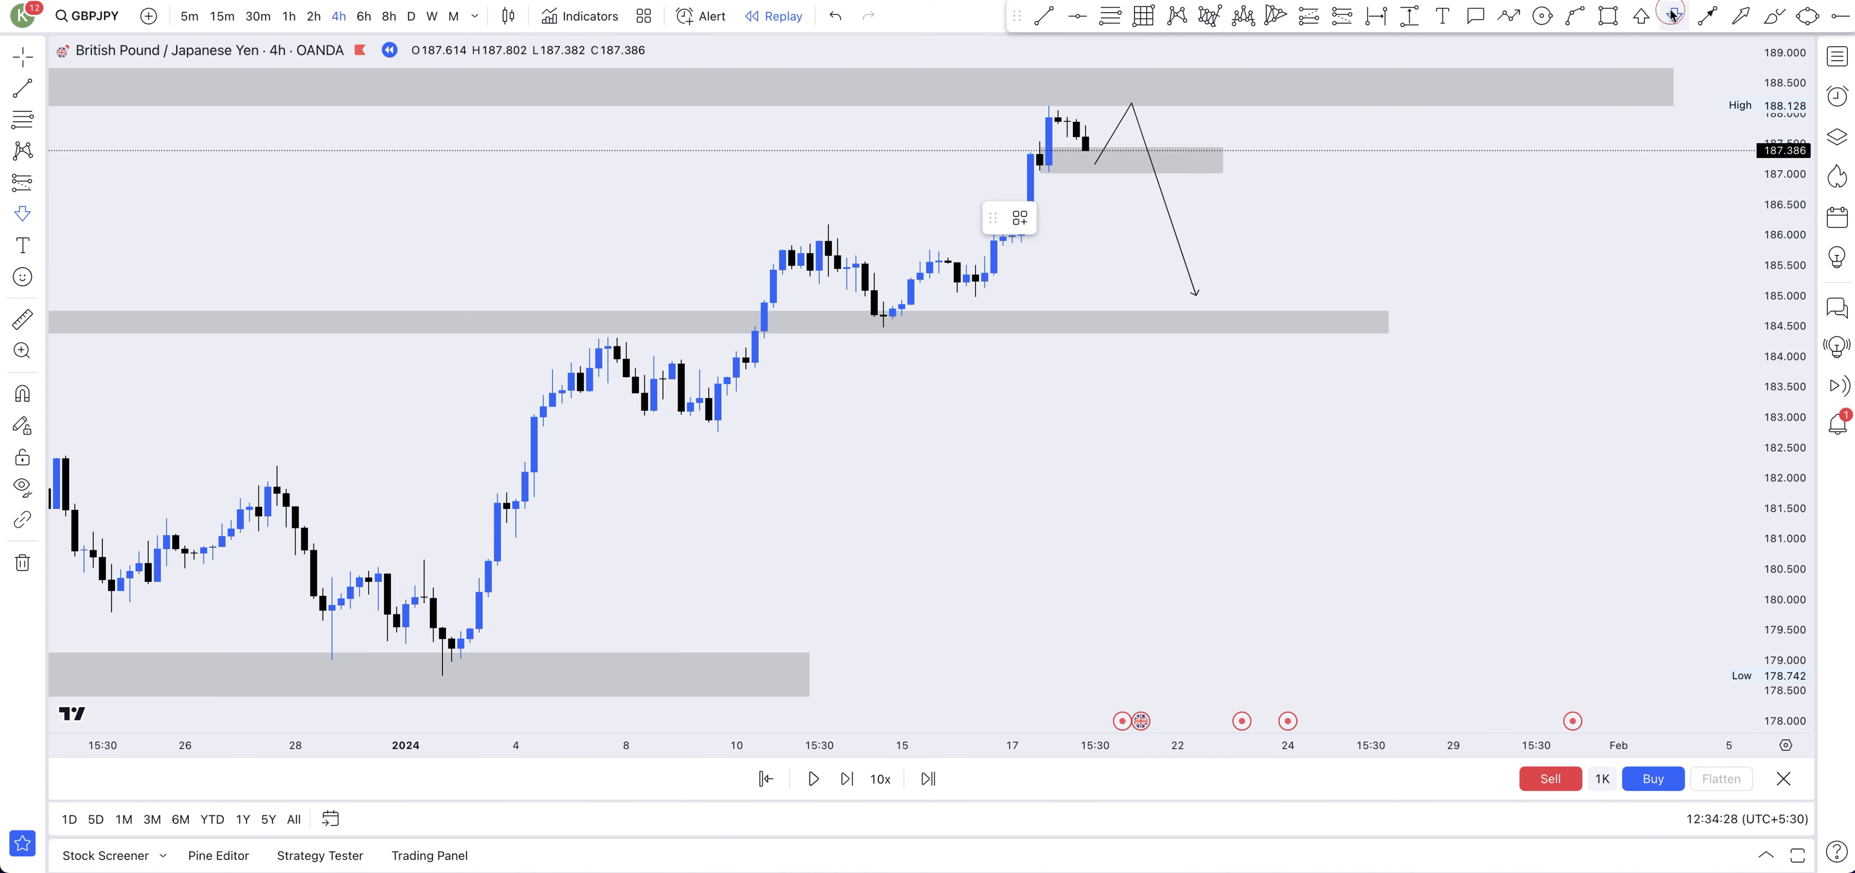
- Put red down arrows above the recent high and the projected peak, then delete the path
click(1045, 95)
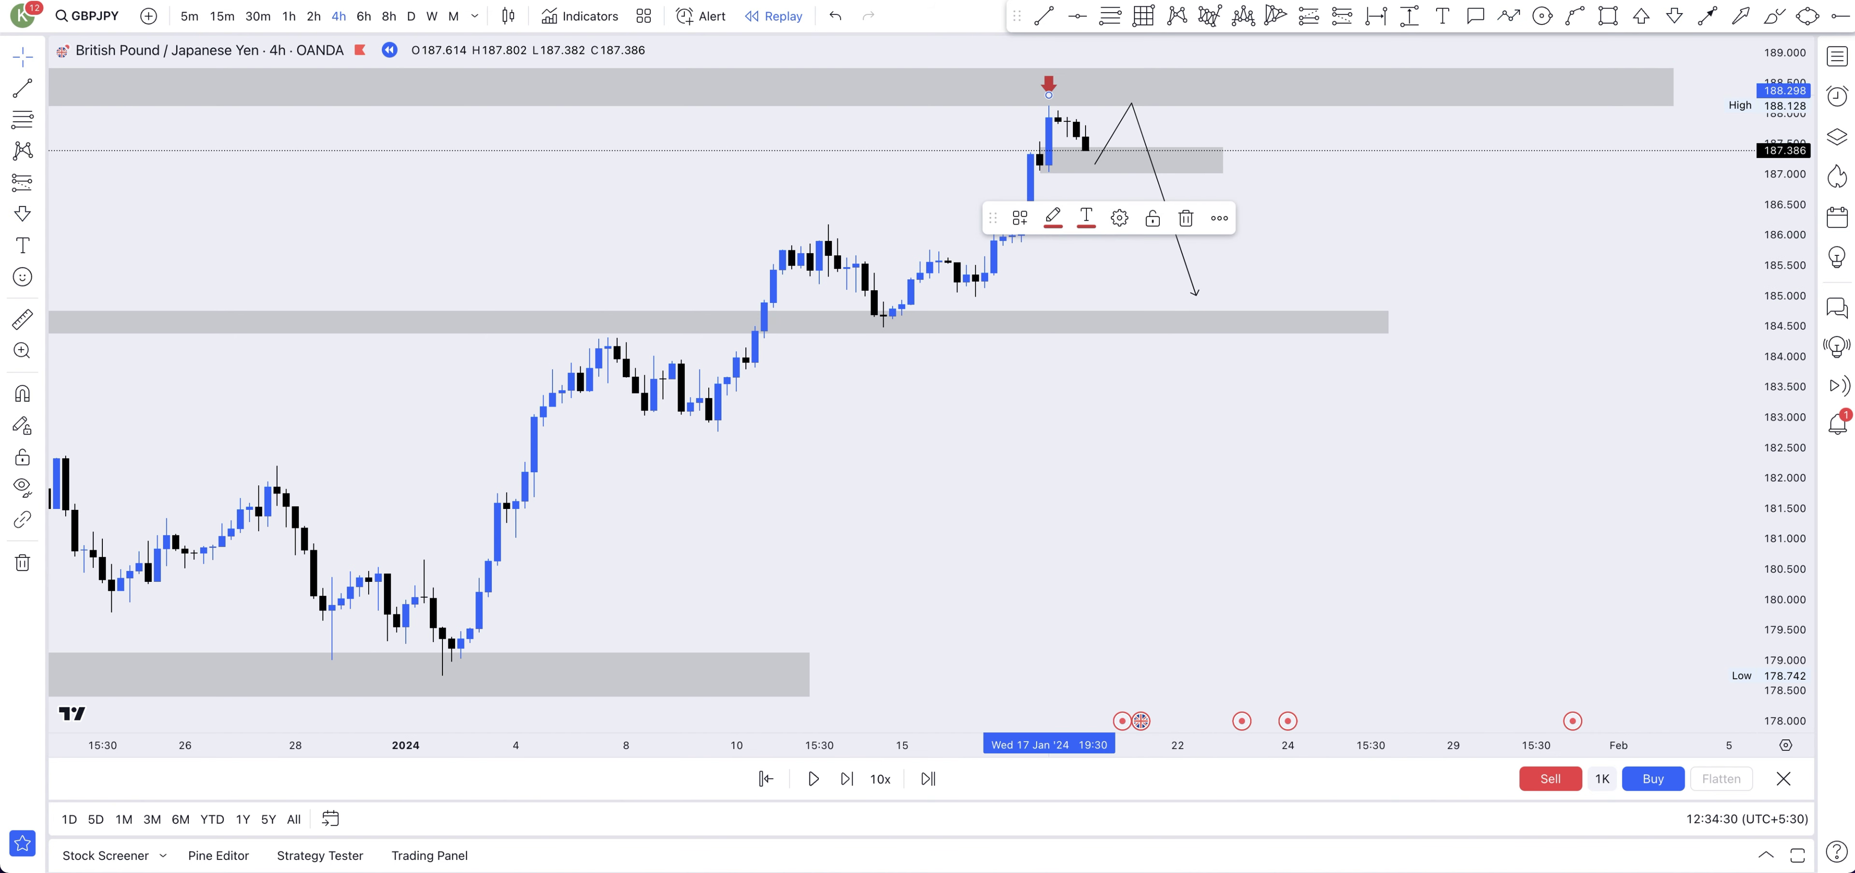
click(1133, 94)
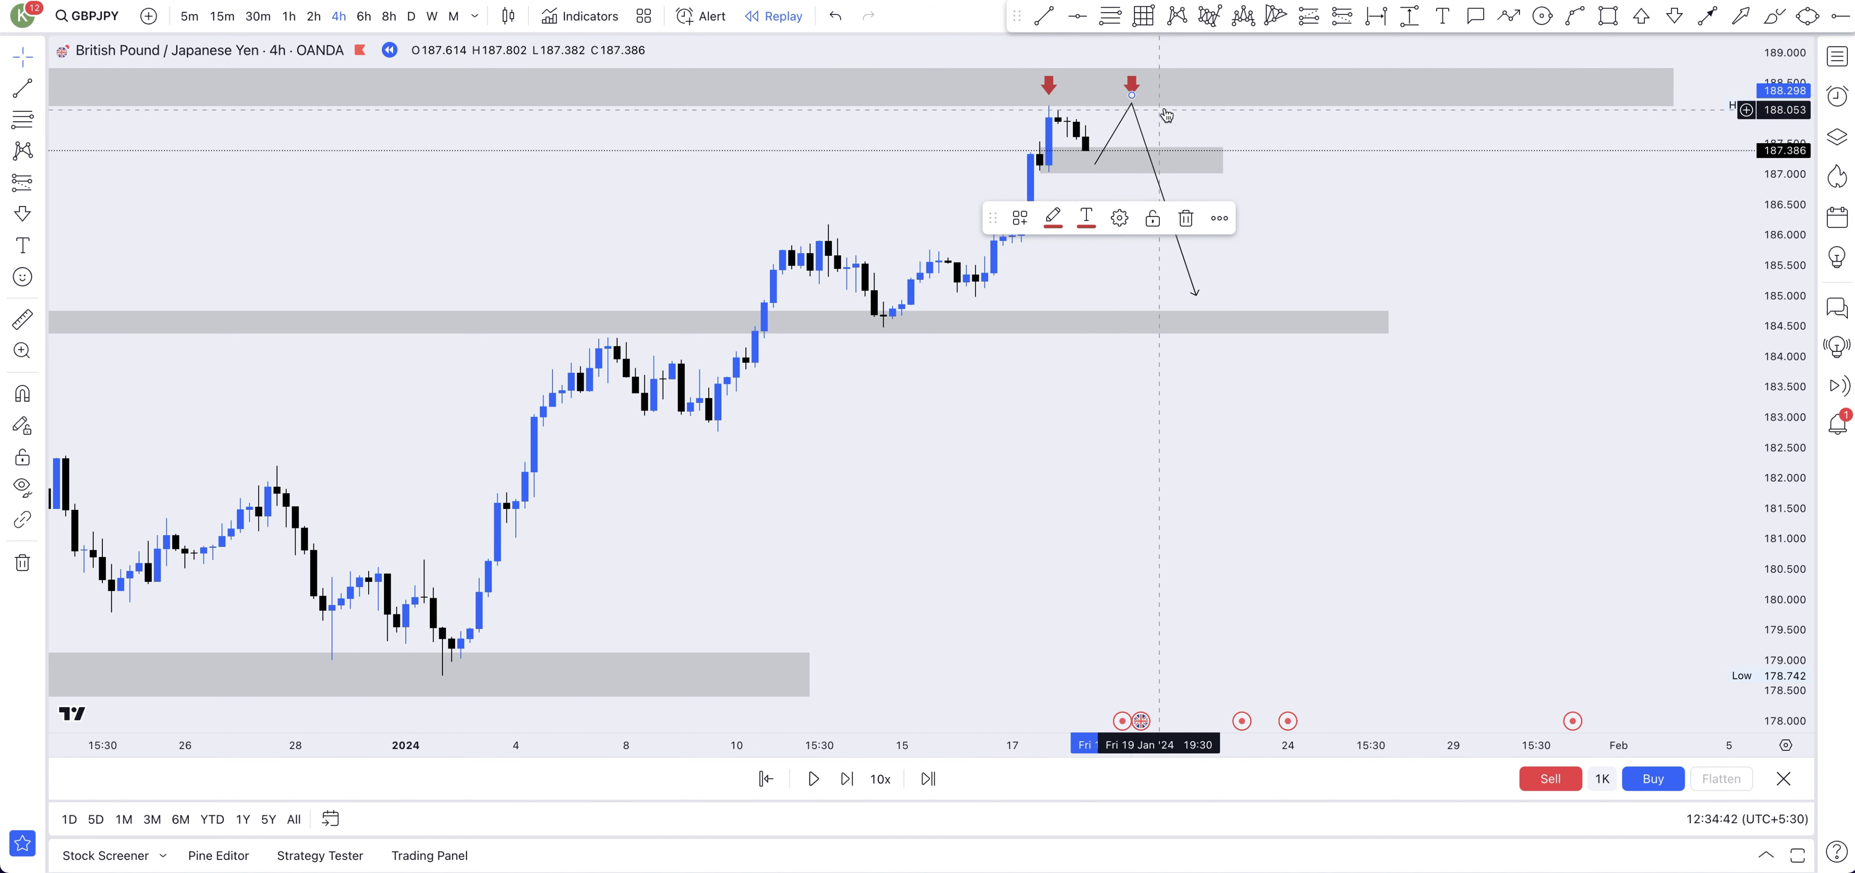
click(1195, 295)
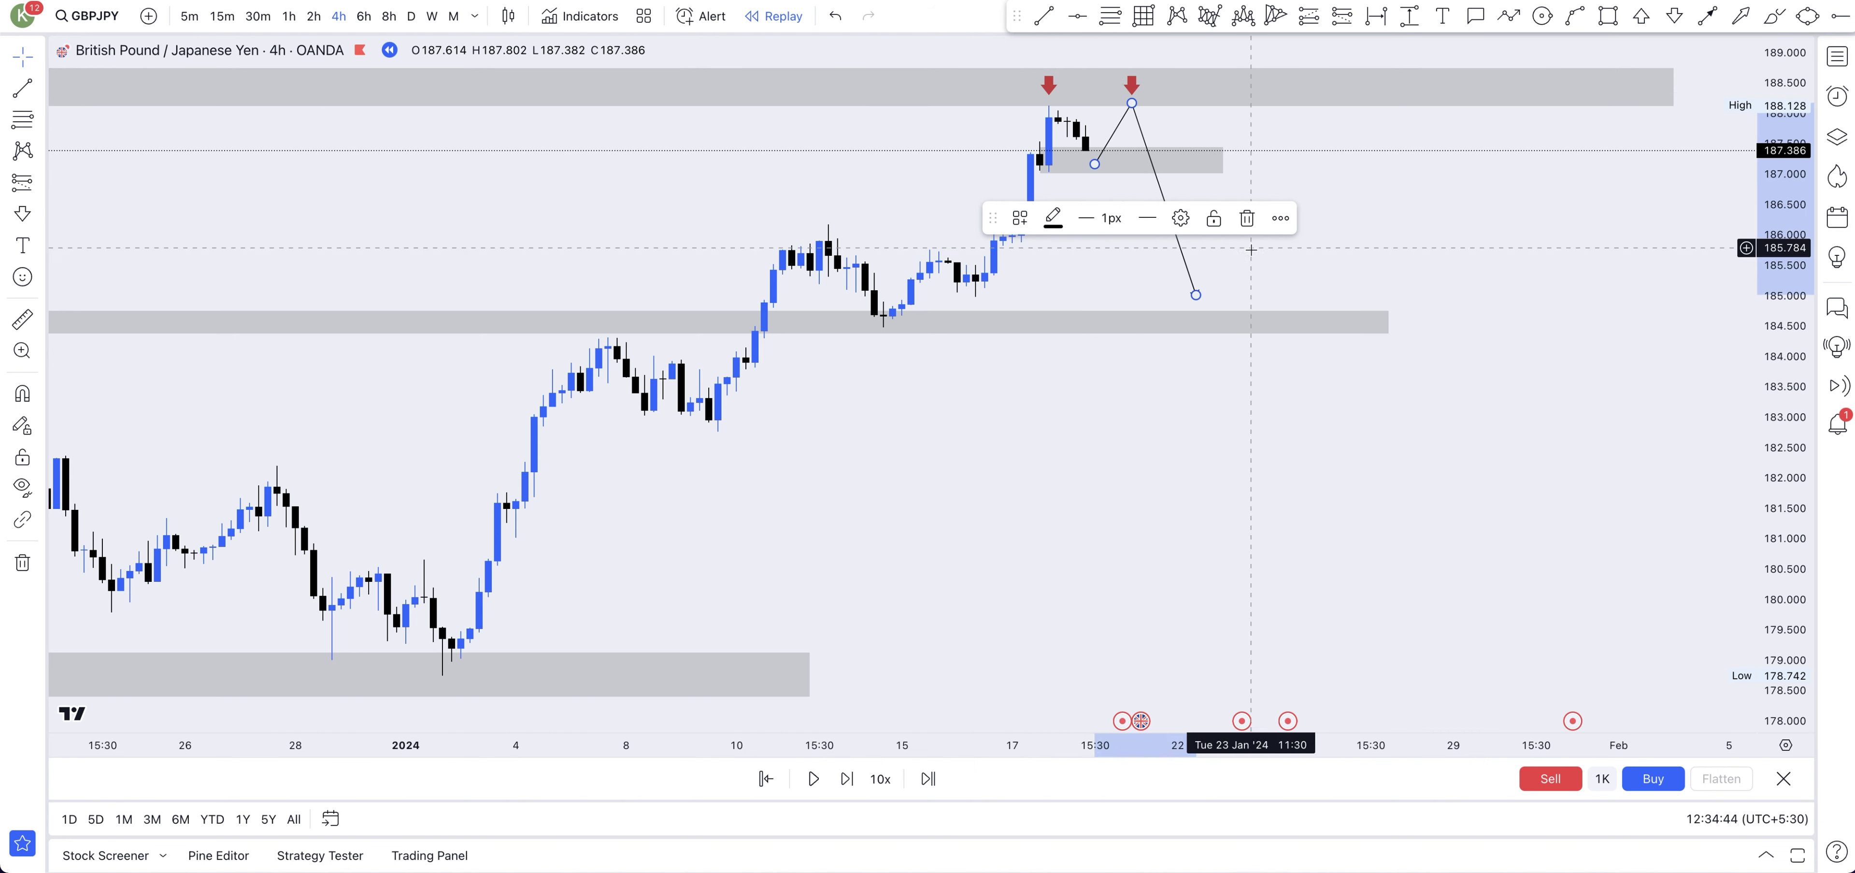
click(1246, 219)
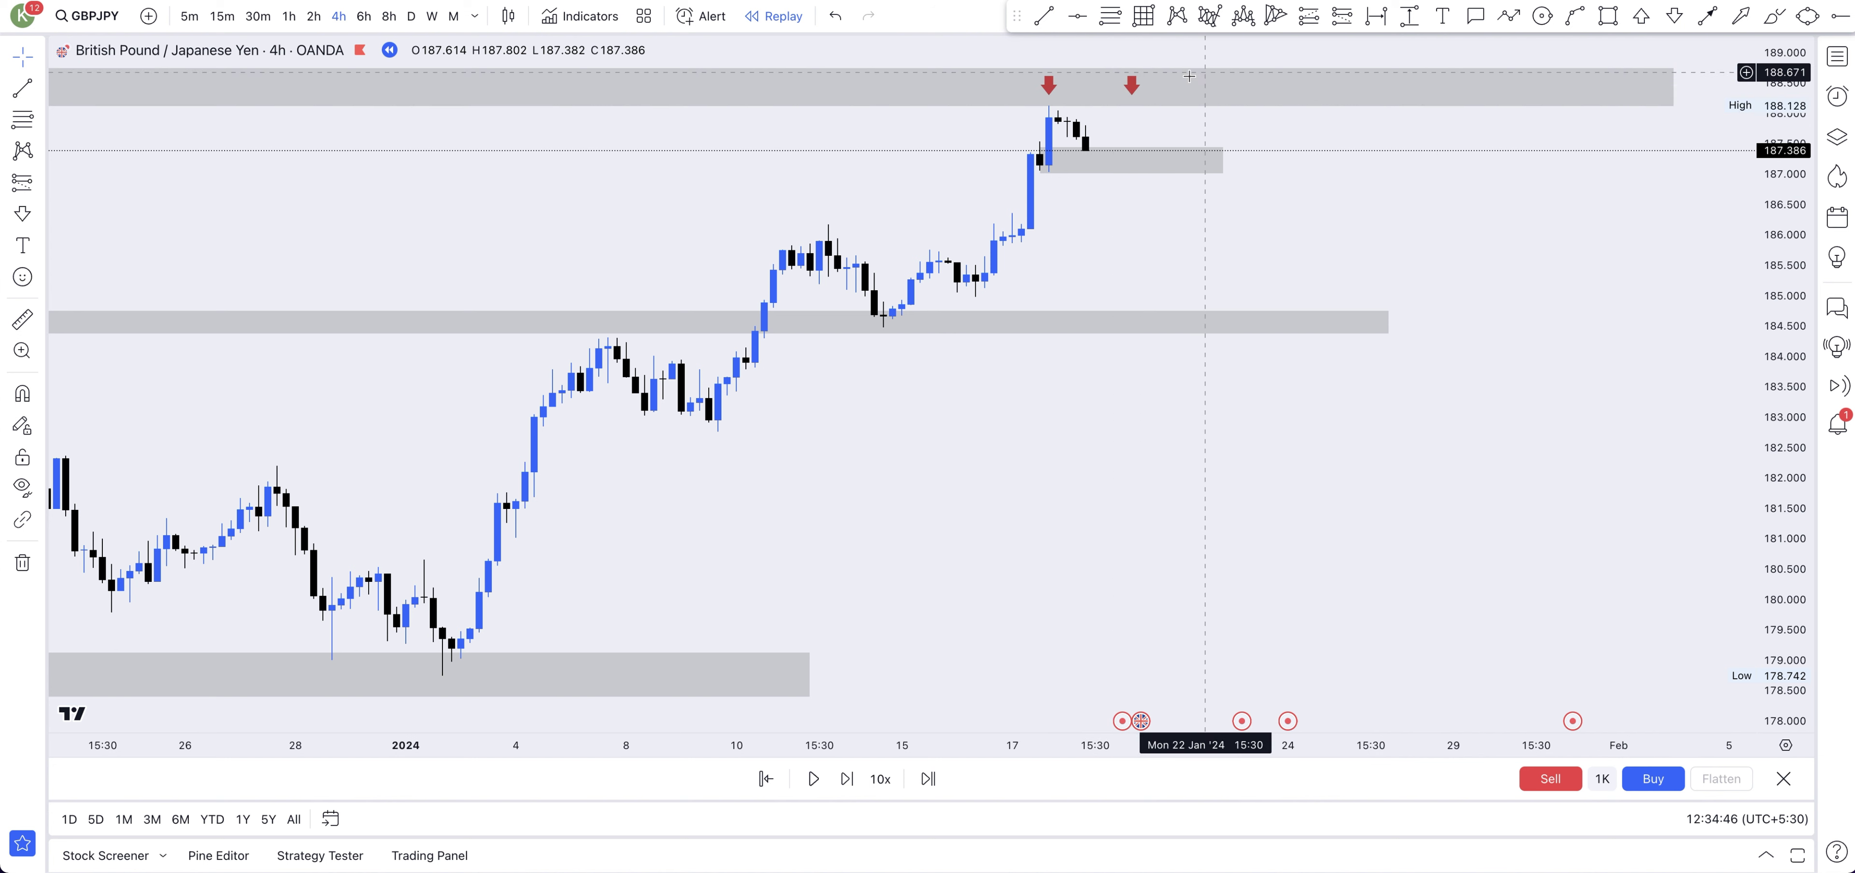
- Draw a path from the last candle to above the upper zone, then delete it and the red arrows
click(1085, 155)
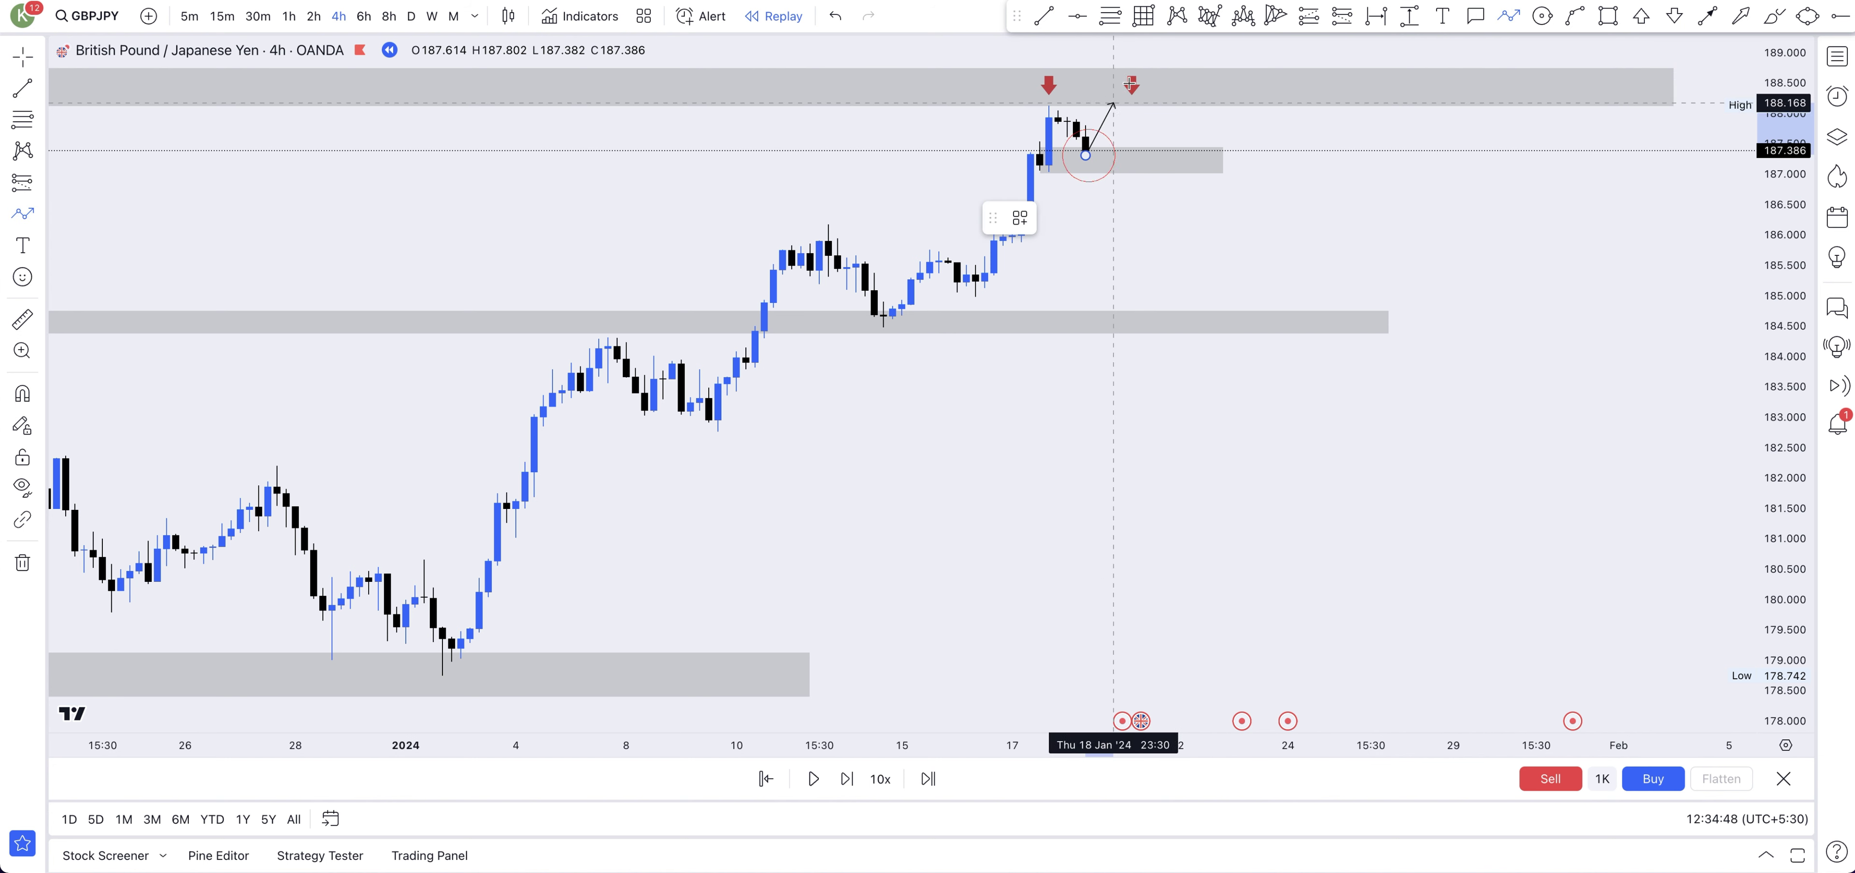
double_click(1177, 46)
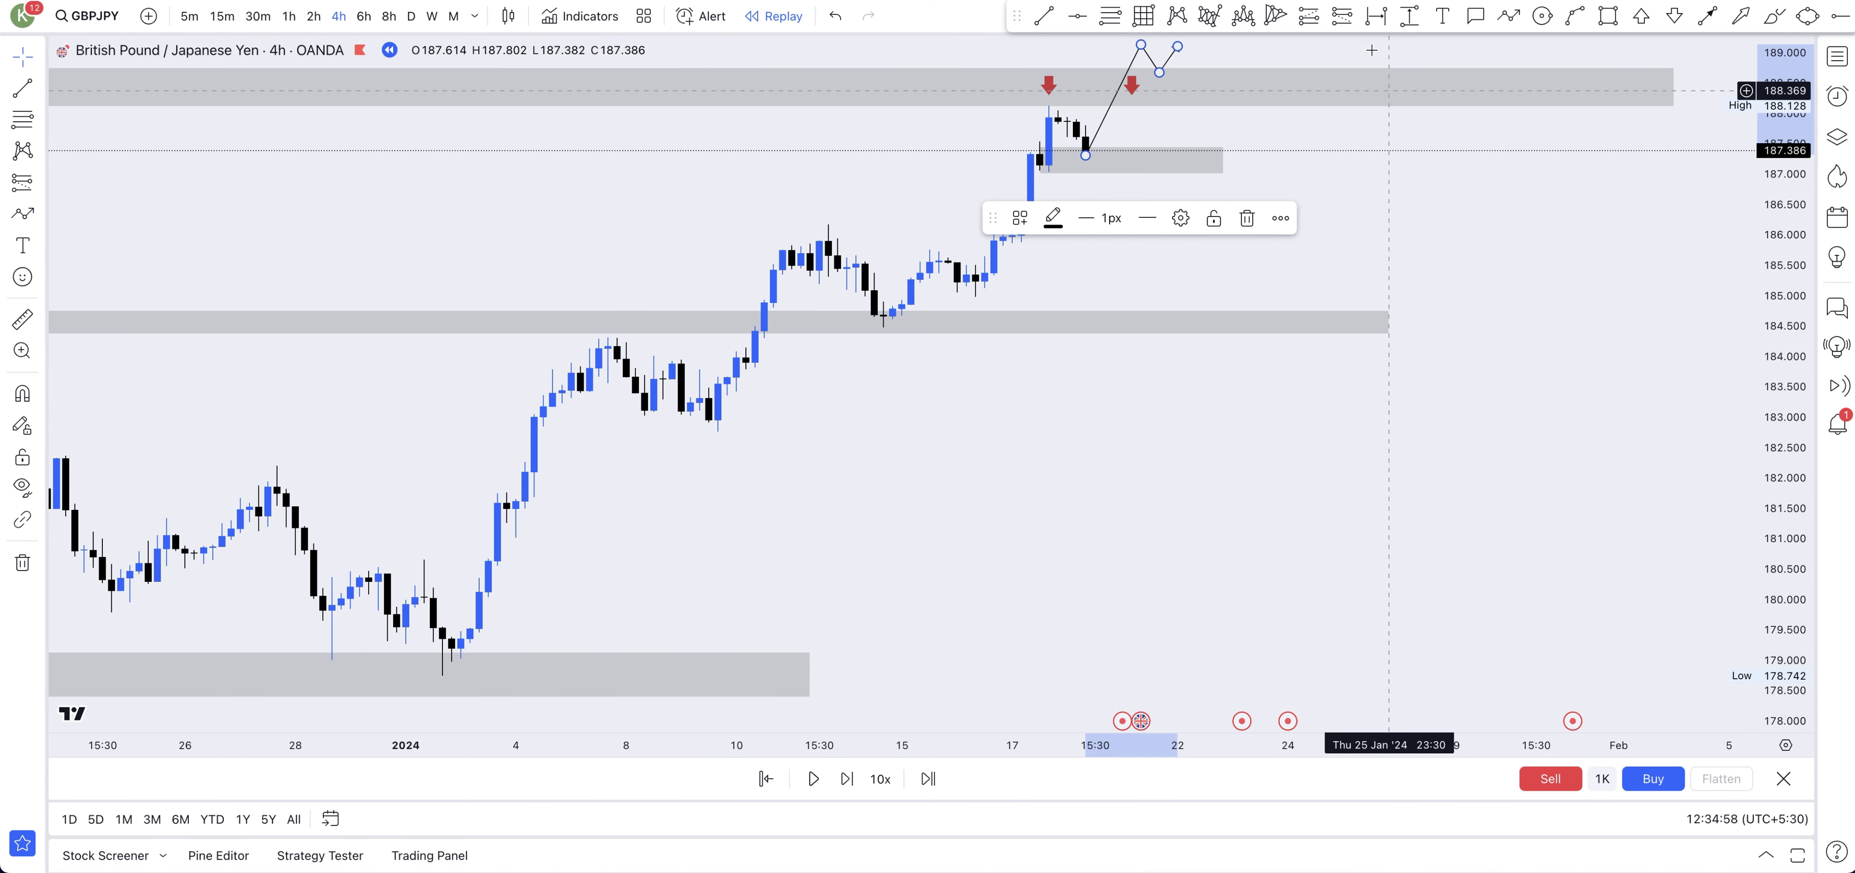
click(1249, 220)
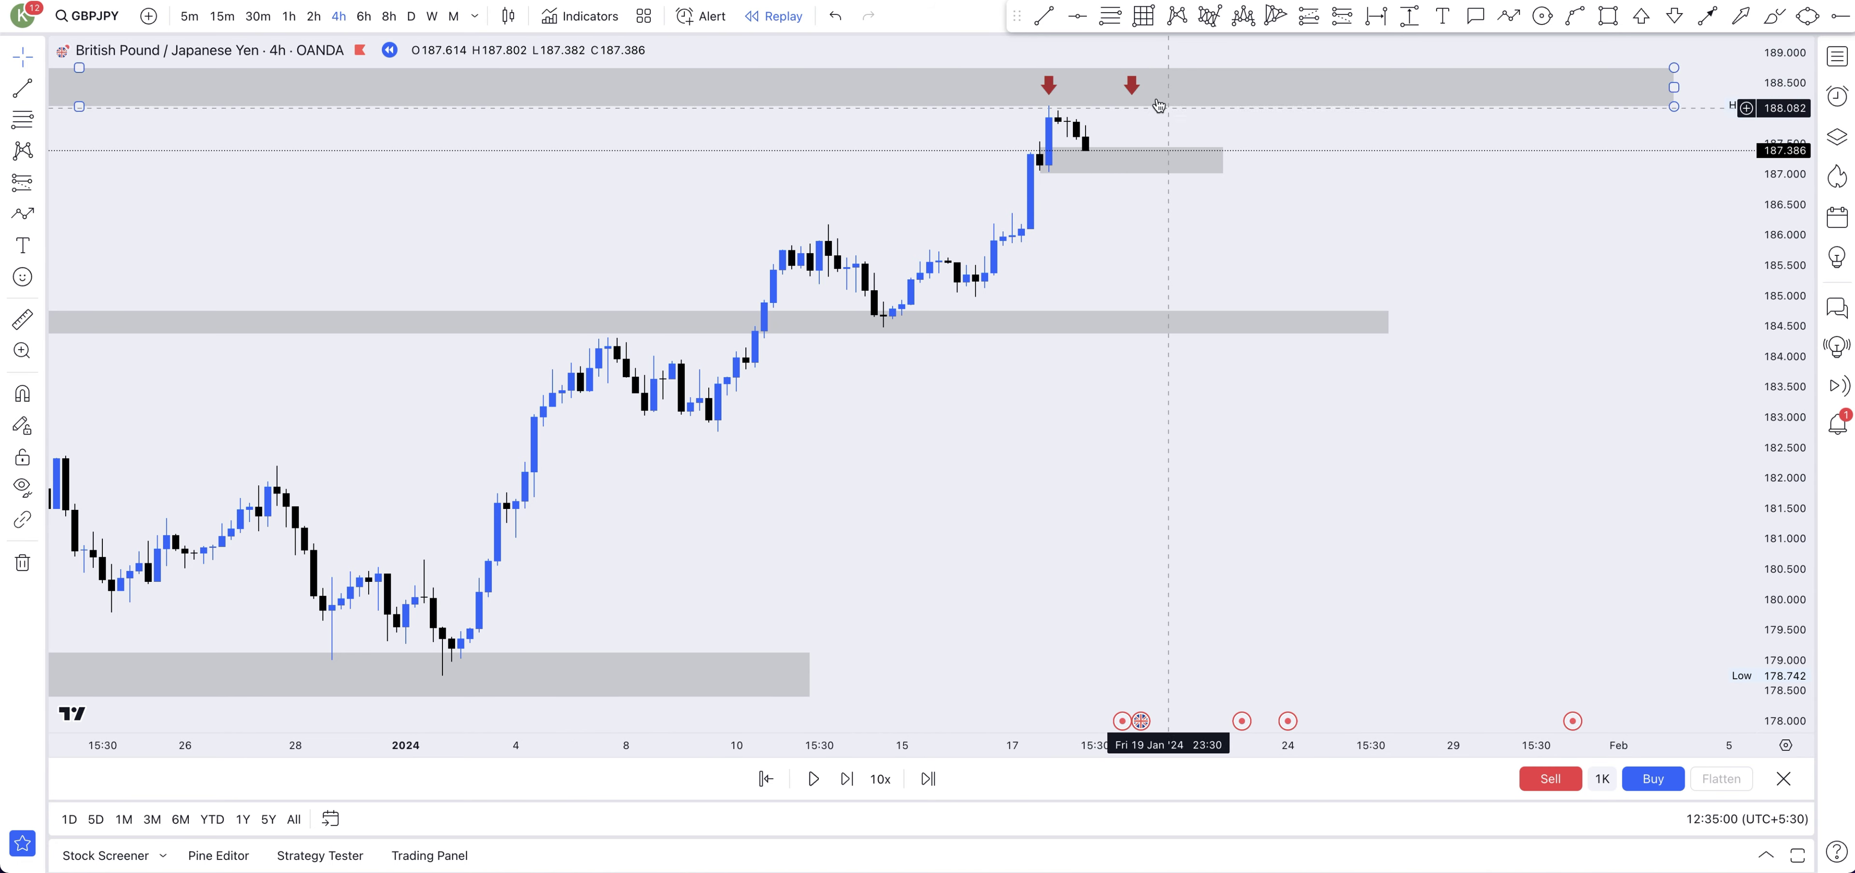
click(1132, 85)
click(1190, 218)
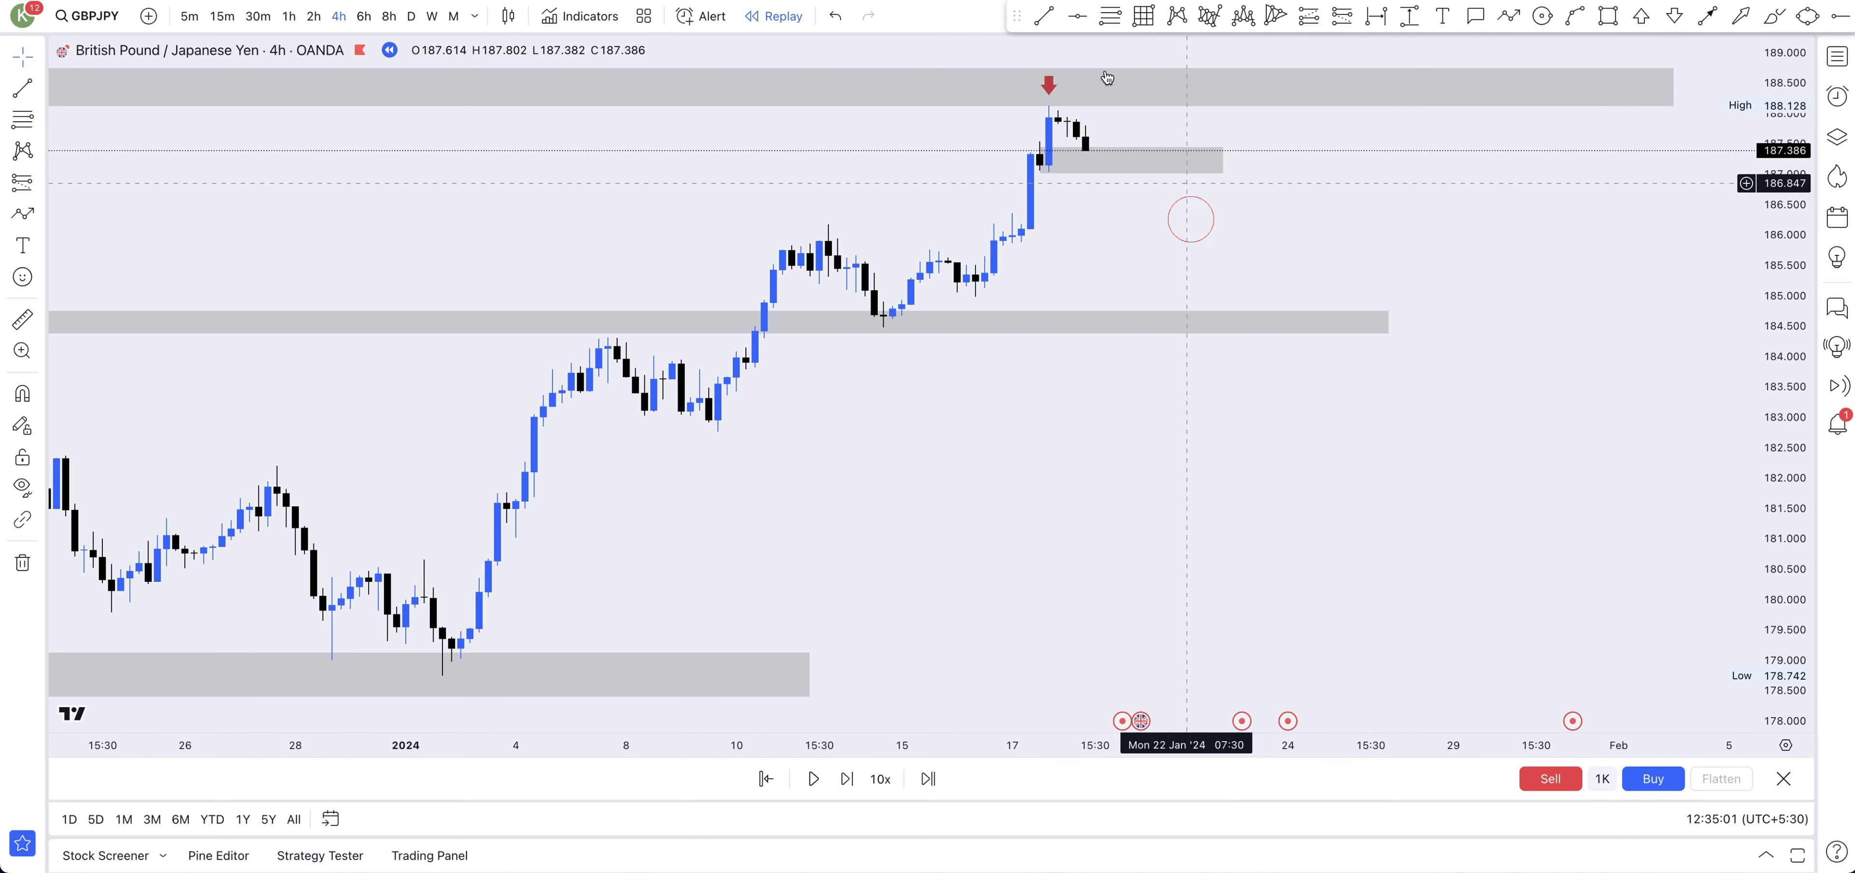
click(1048, 85)
click(1190, 219)
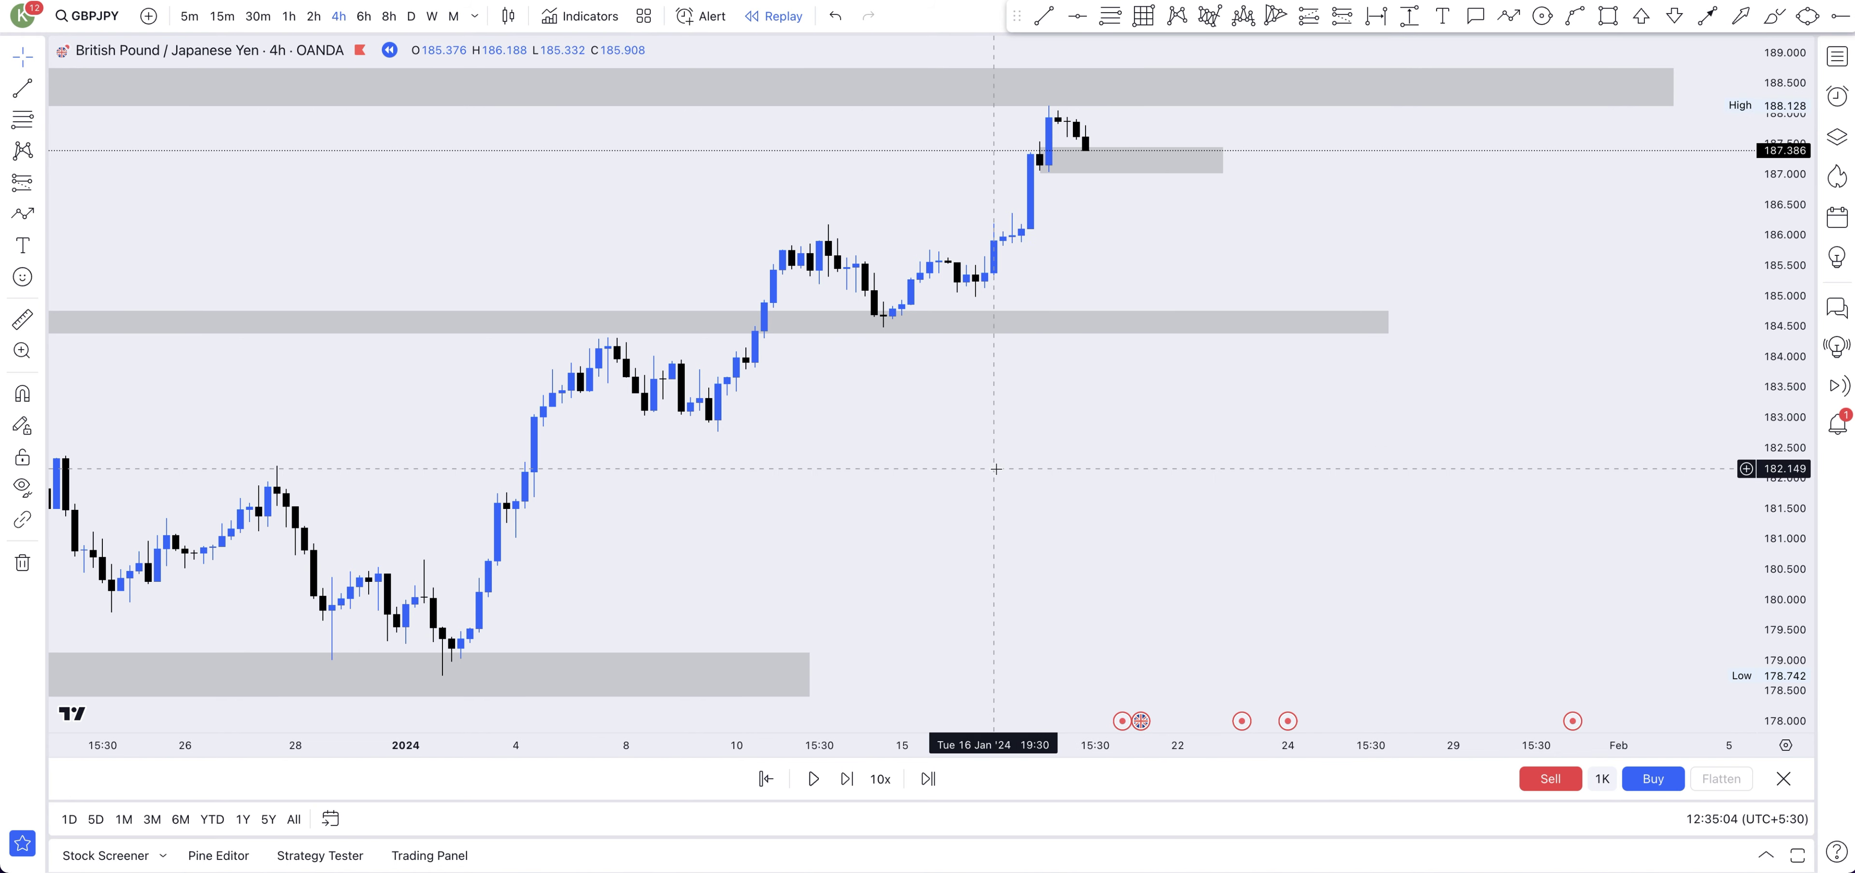
scroll(1006, 467, left, 10)
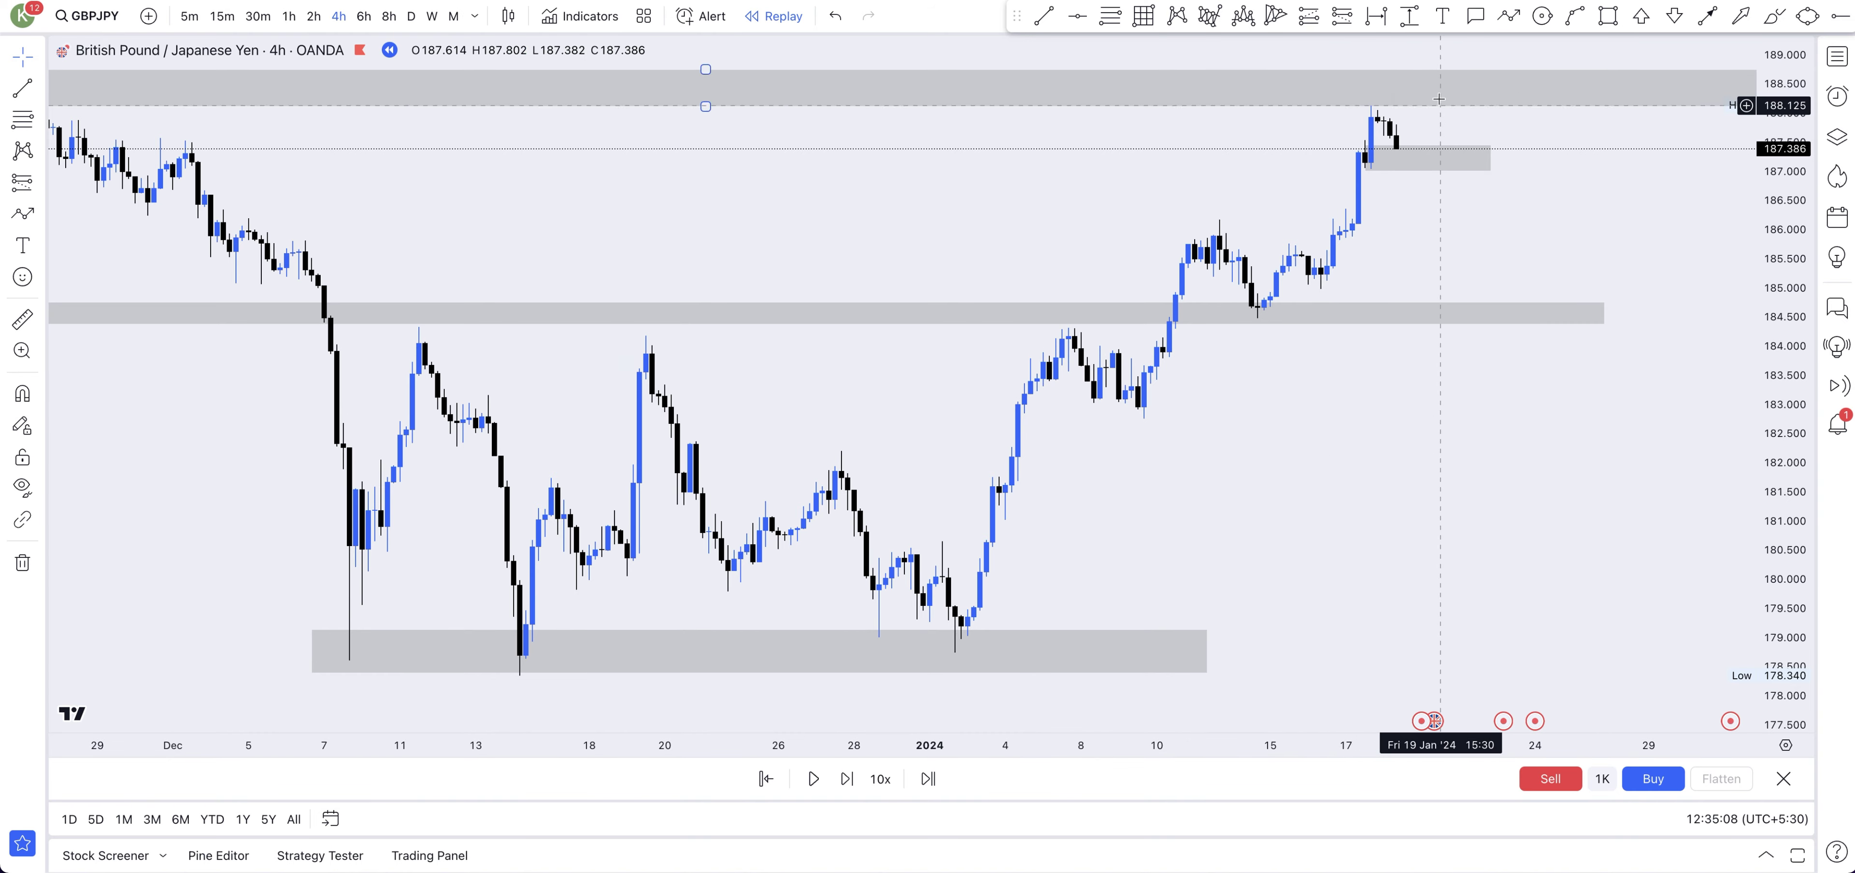
scroll(1226, 276, left, 10)
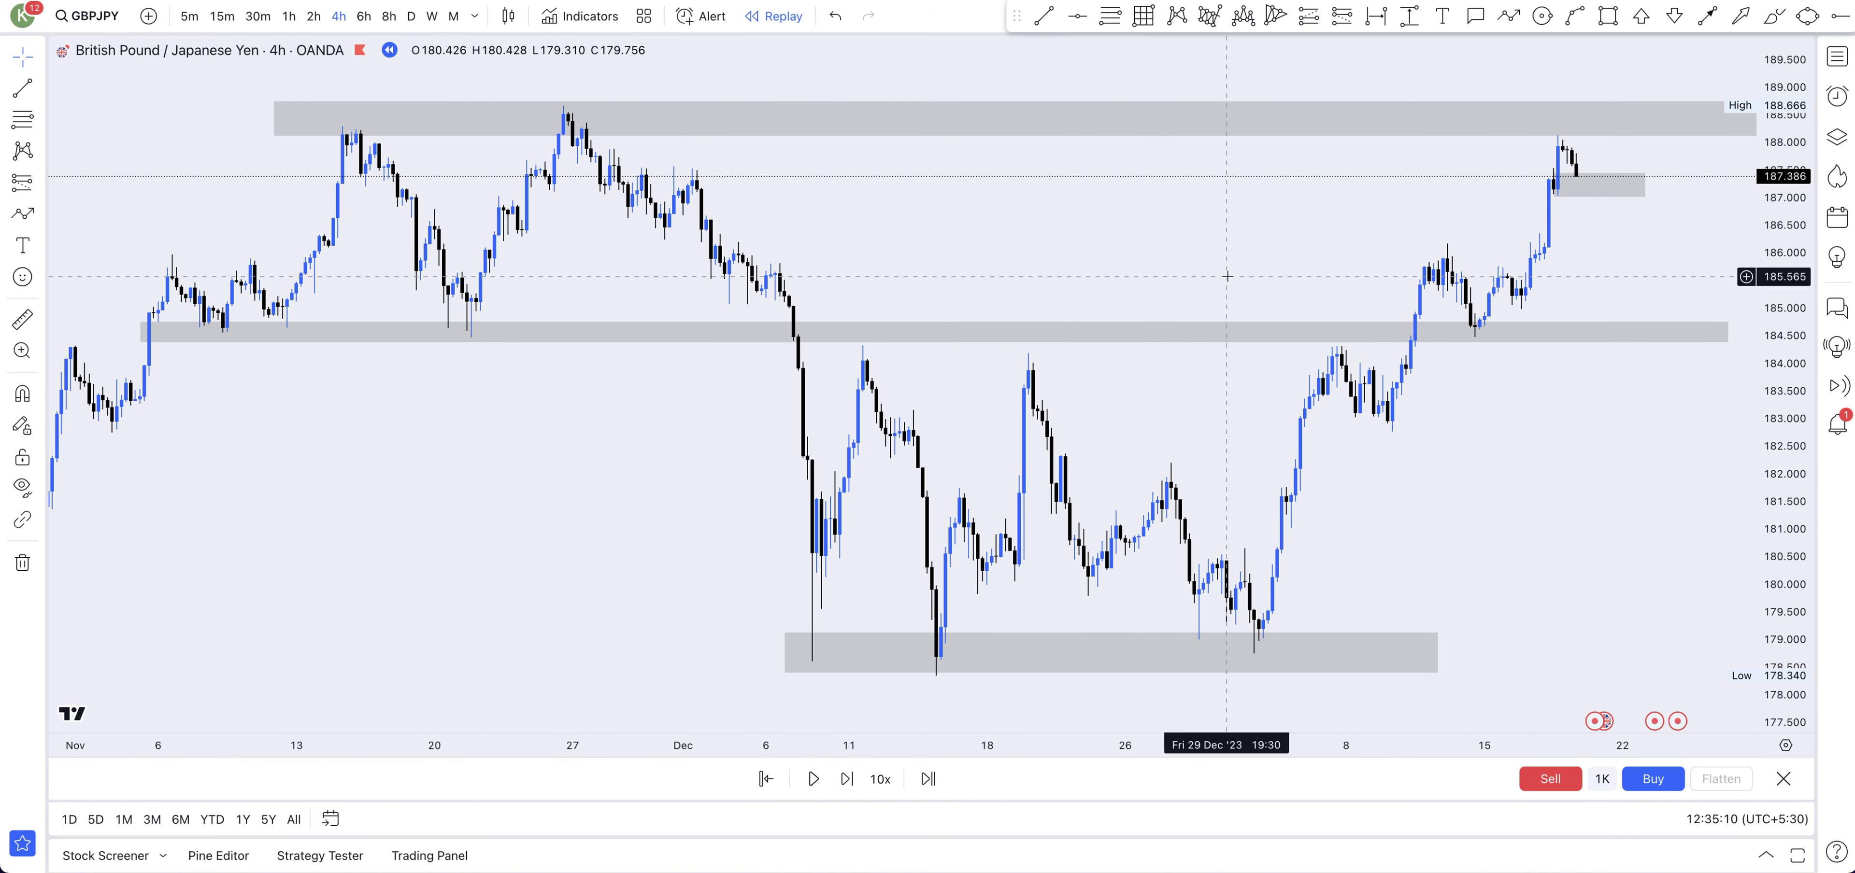
scroll(1226, 276, right, 5)
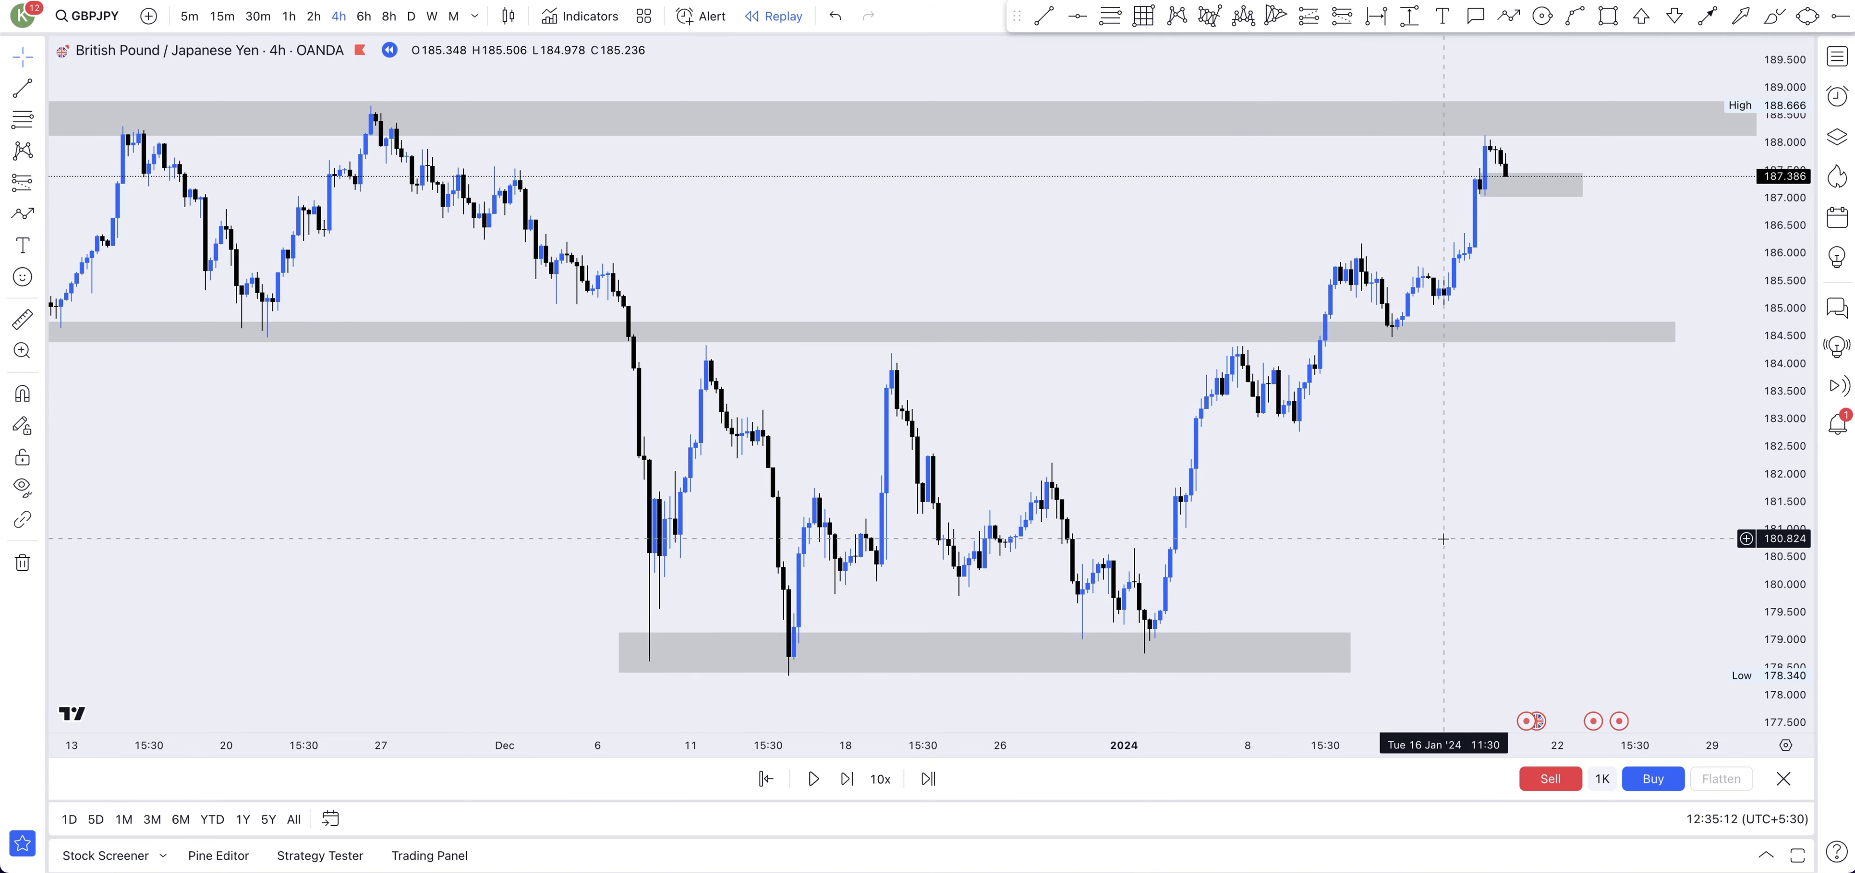
scroll(1585, 519, left, 10)
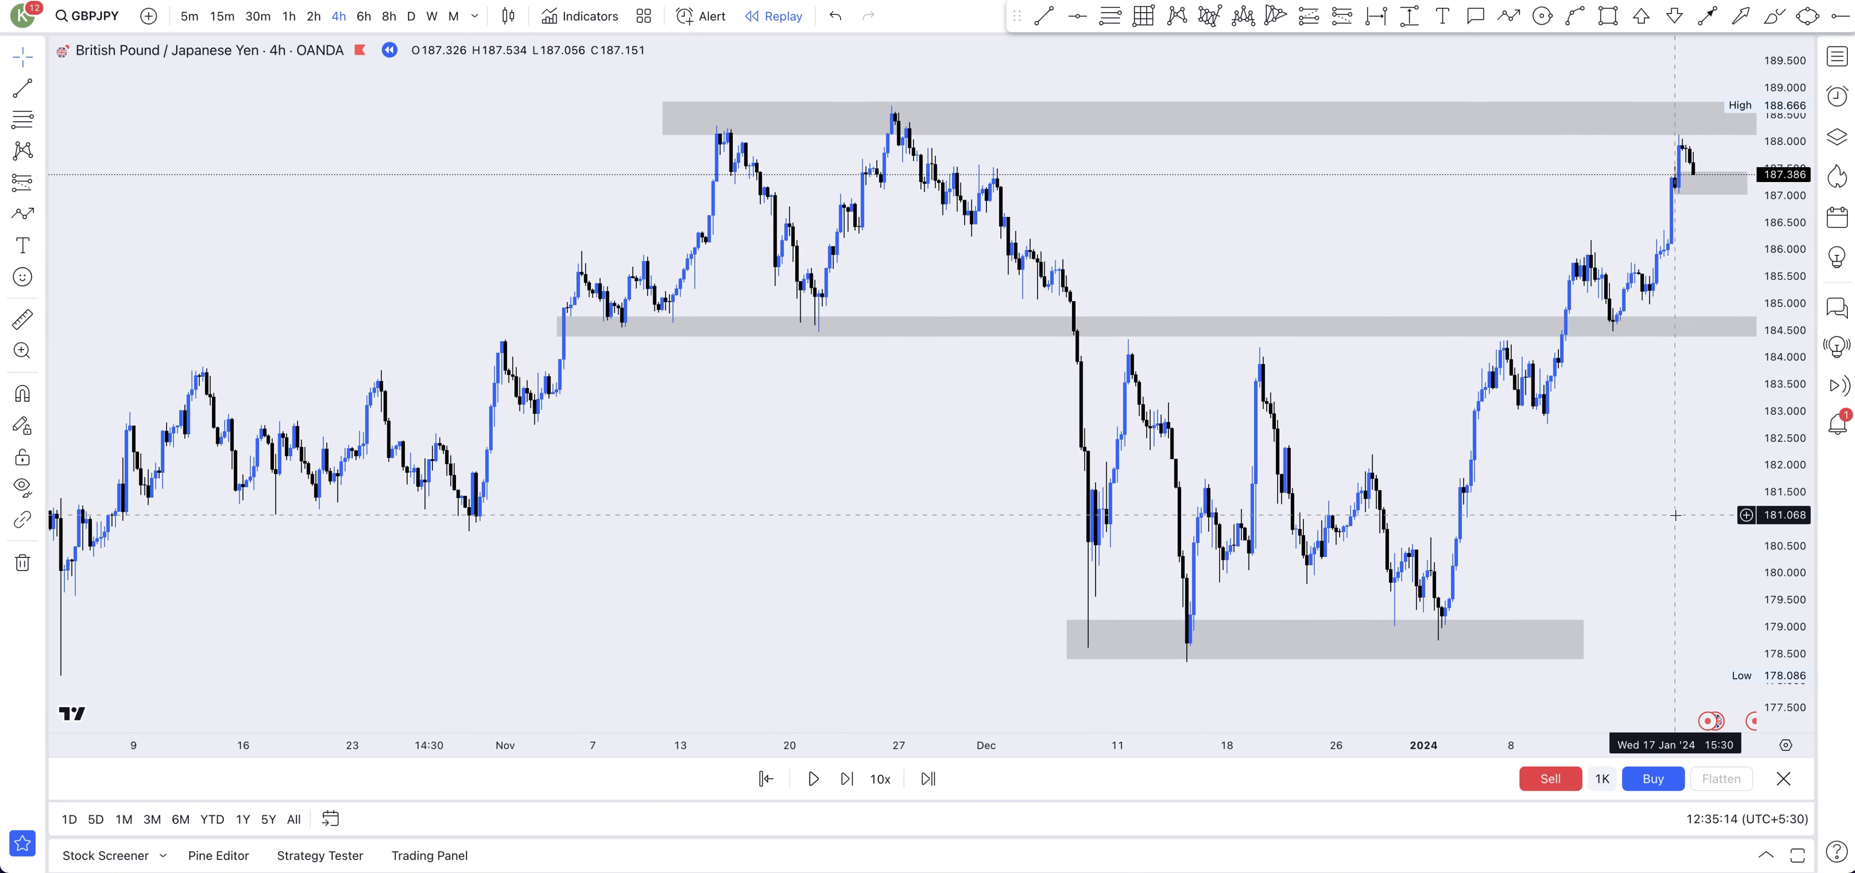
scroll(1674, 514, right, 5)
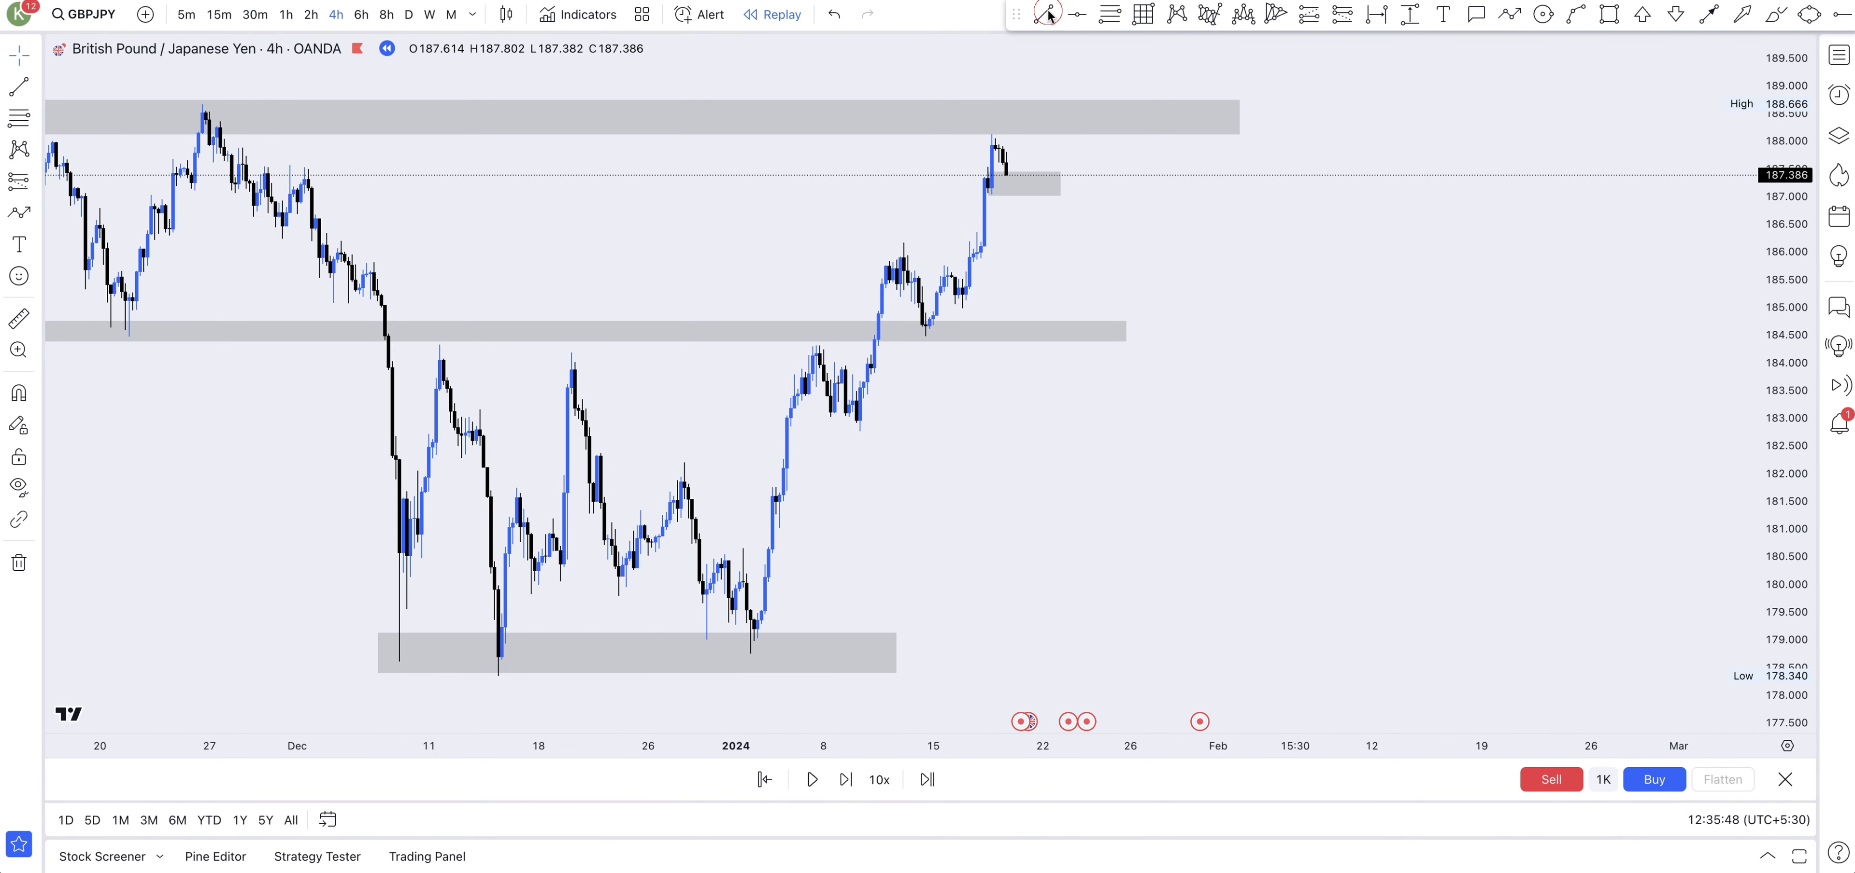
- Draw parallel trend lines from the early-January high and the 182.9 swing low, rising toward 189
click(1047, 14)
click(809, 353)
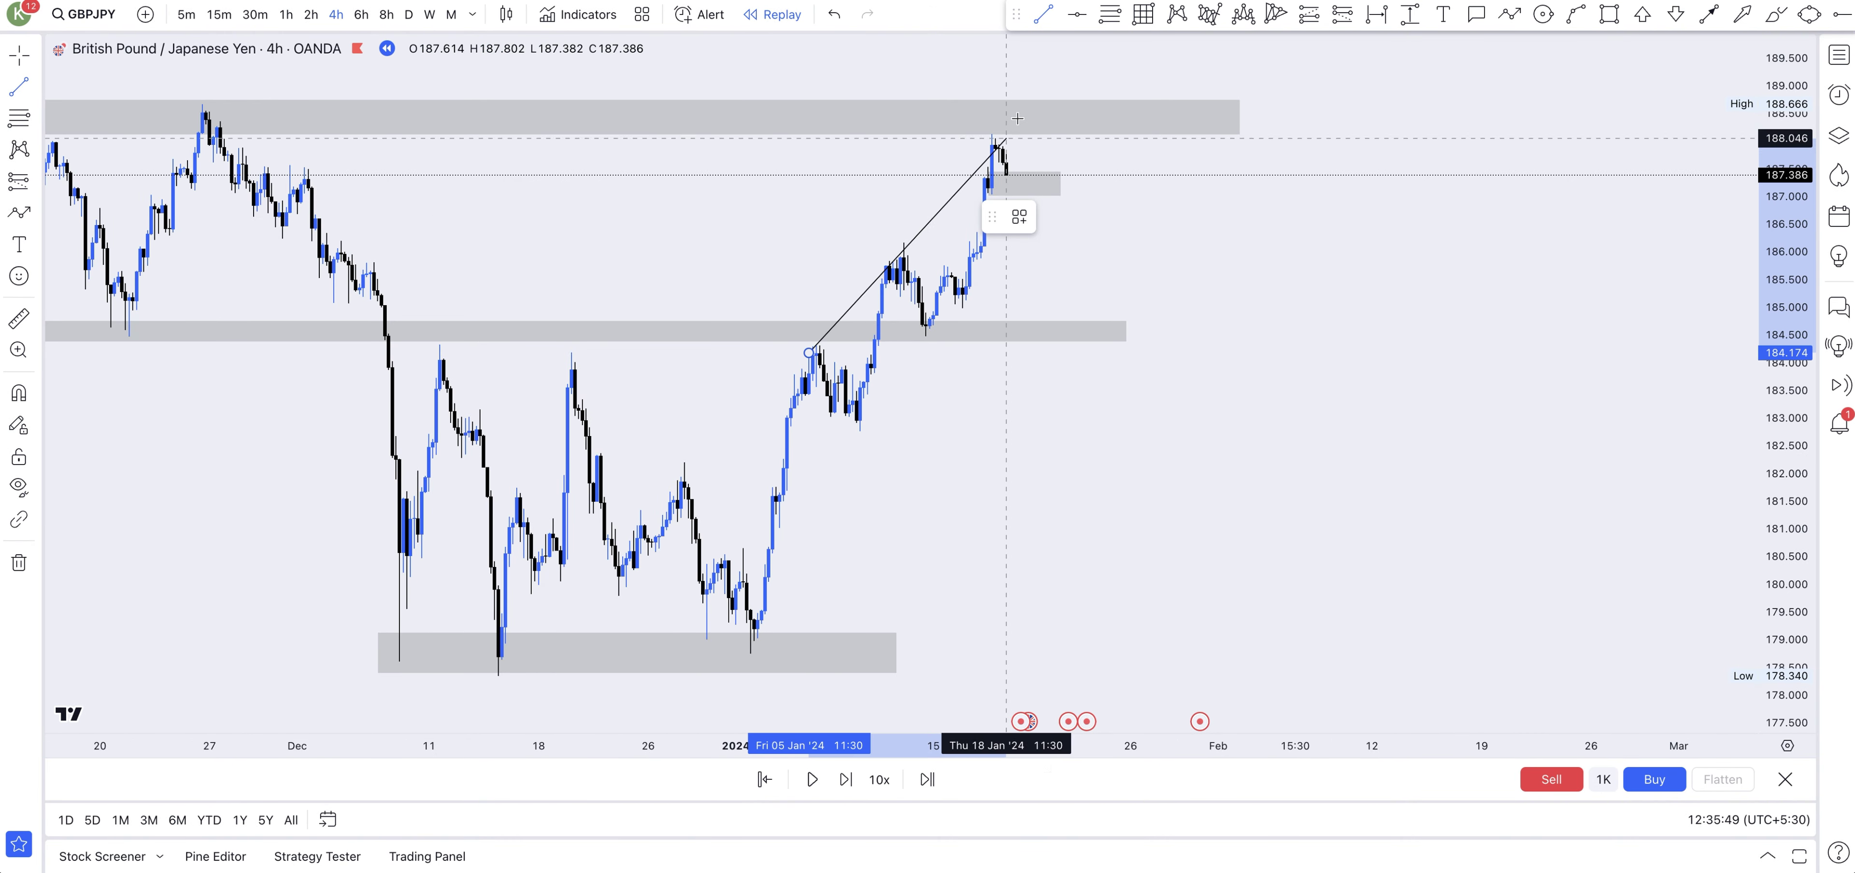
click(1031, 83)
key(Escape)
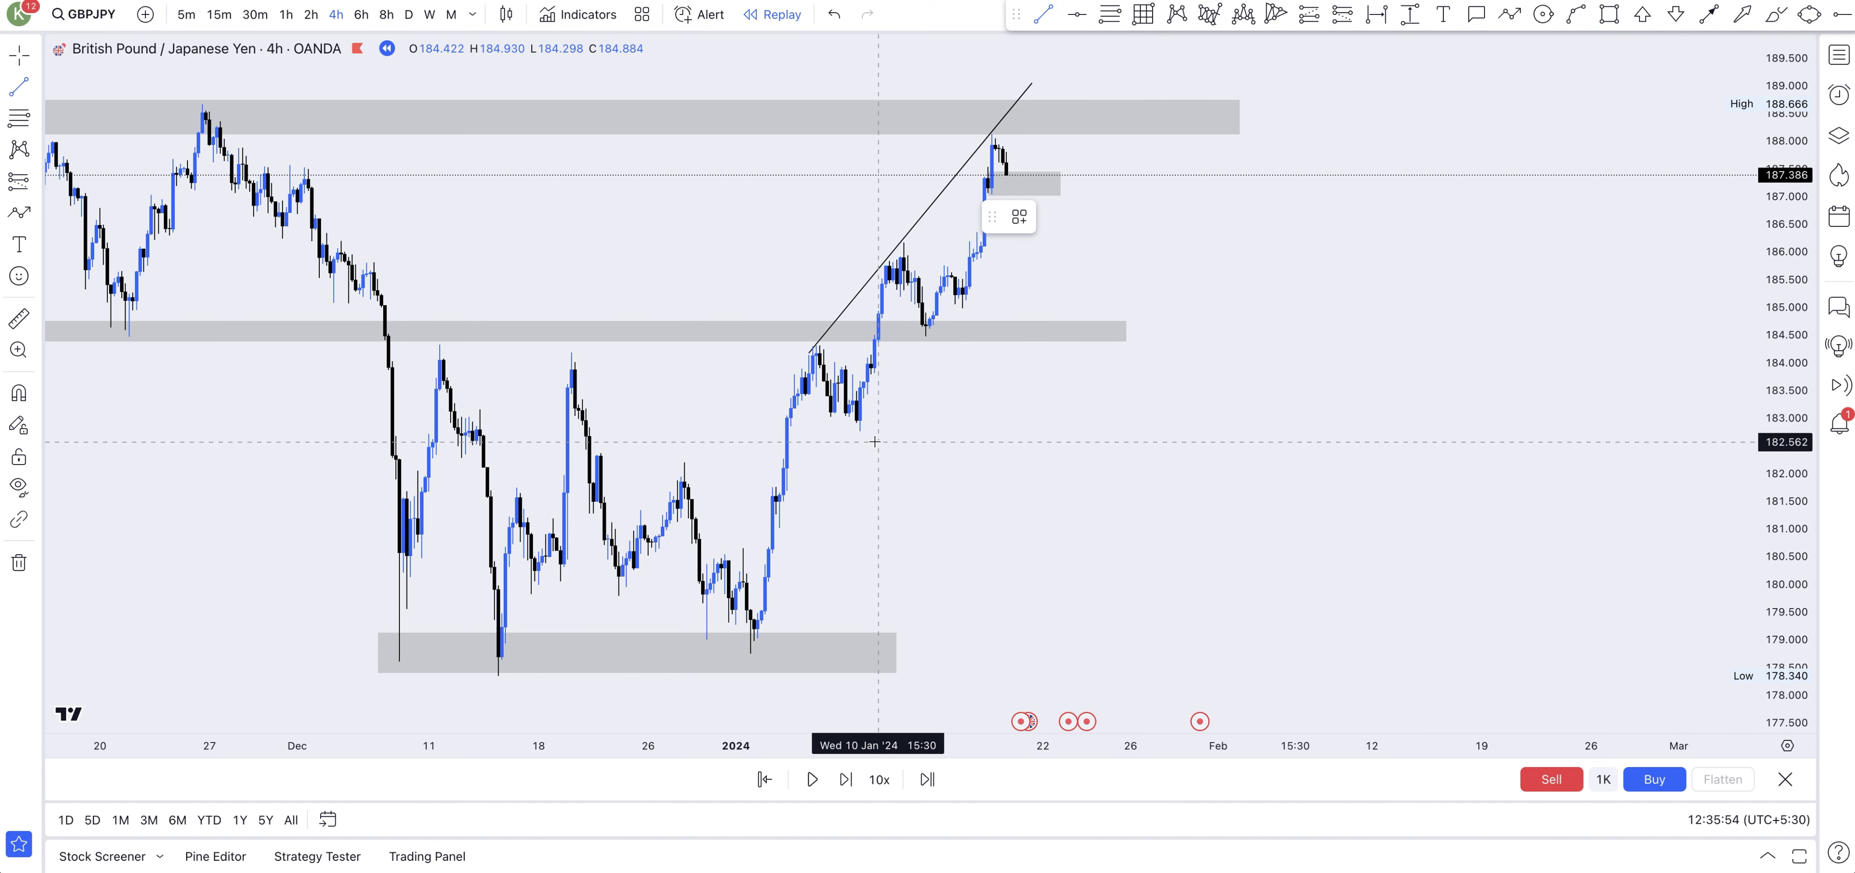
scroll(864, 425, left, 1)
click(861, 424)
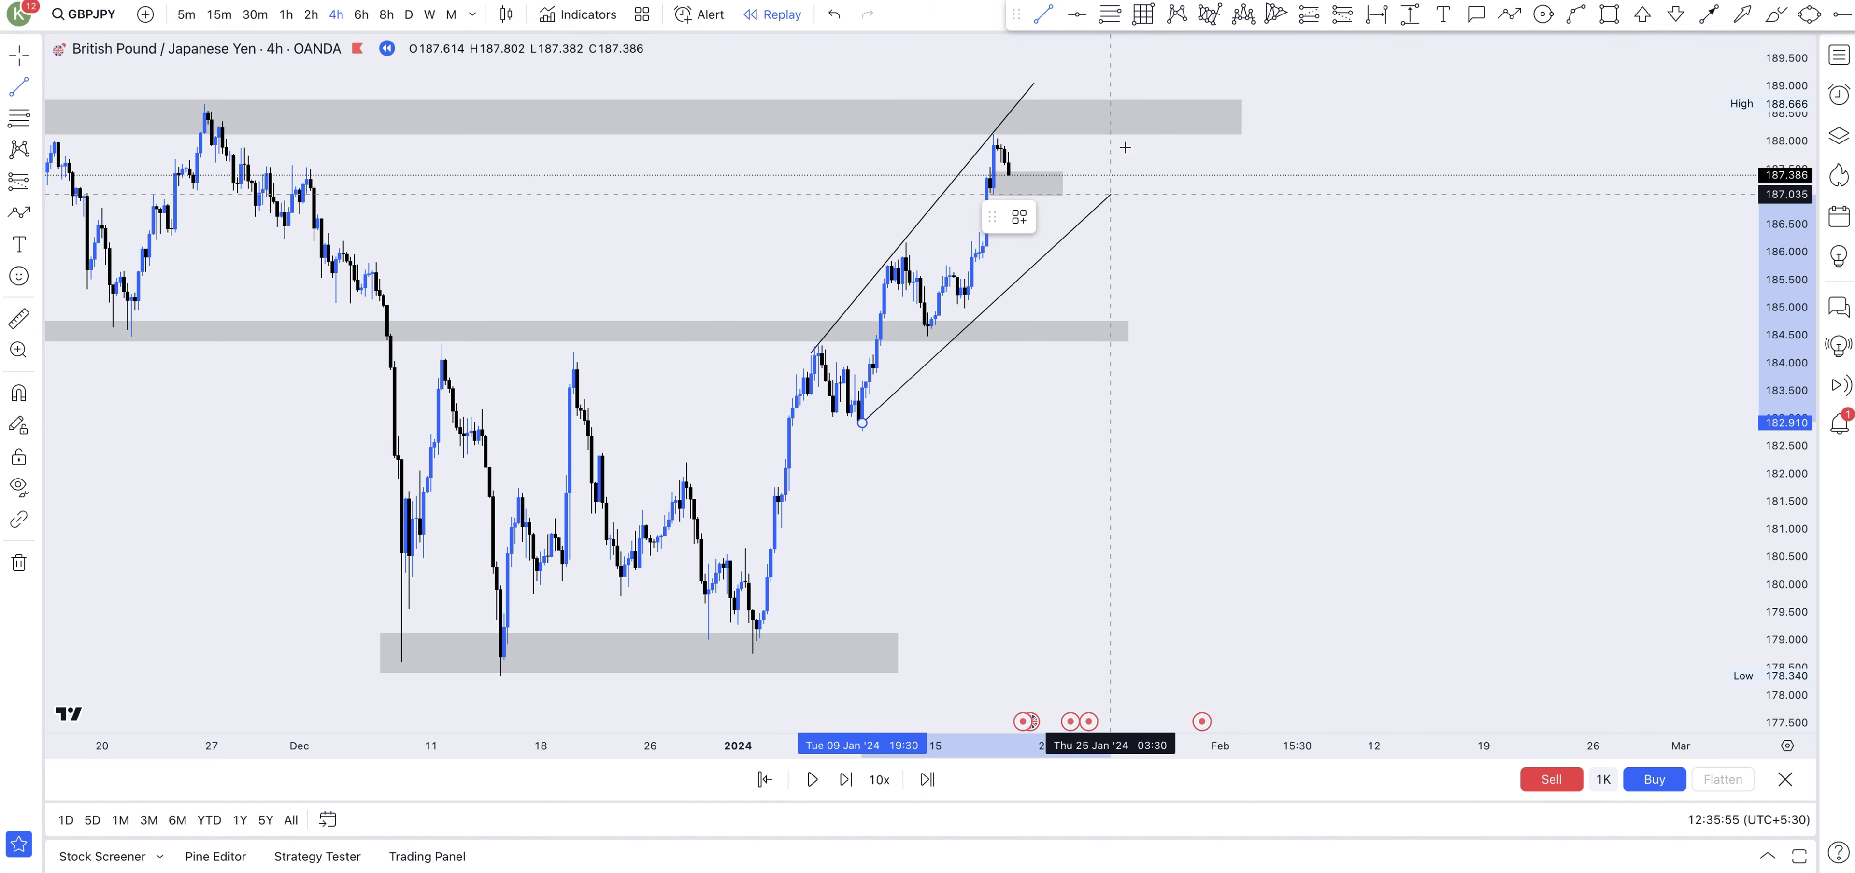
click(1174, 84)
click(1250, 514)
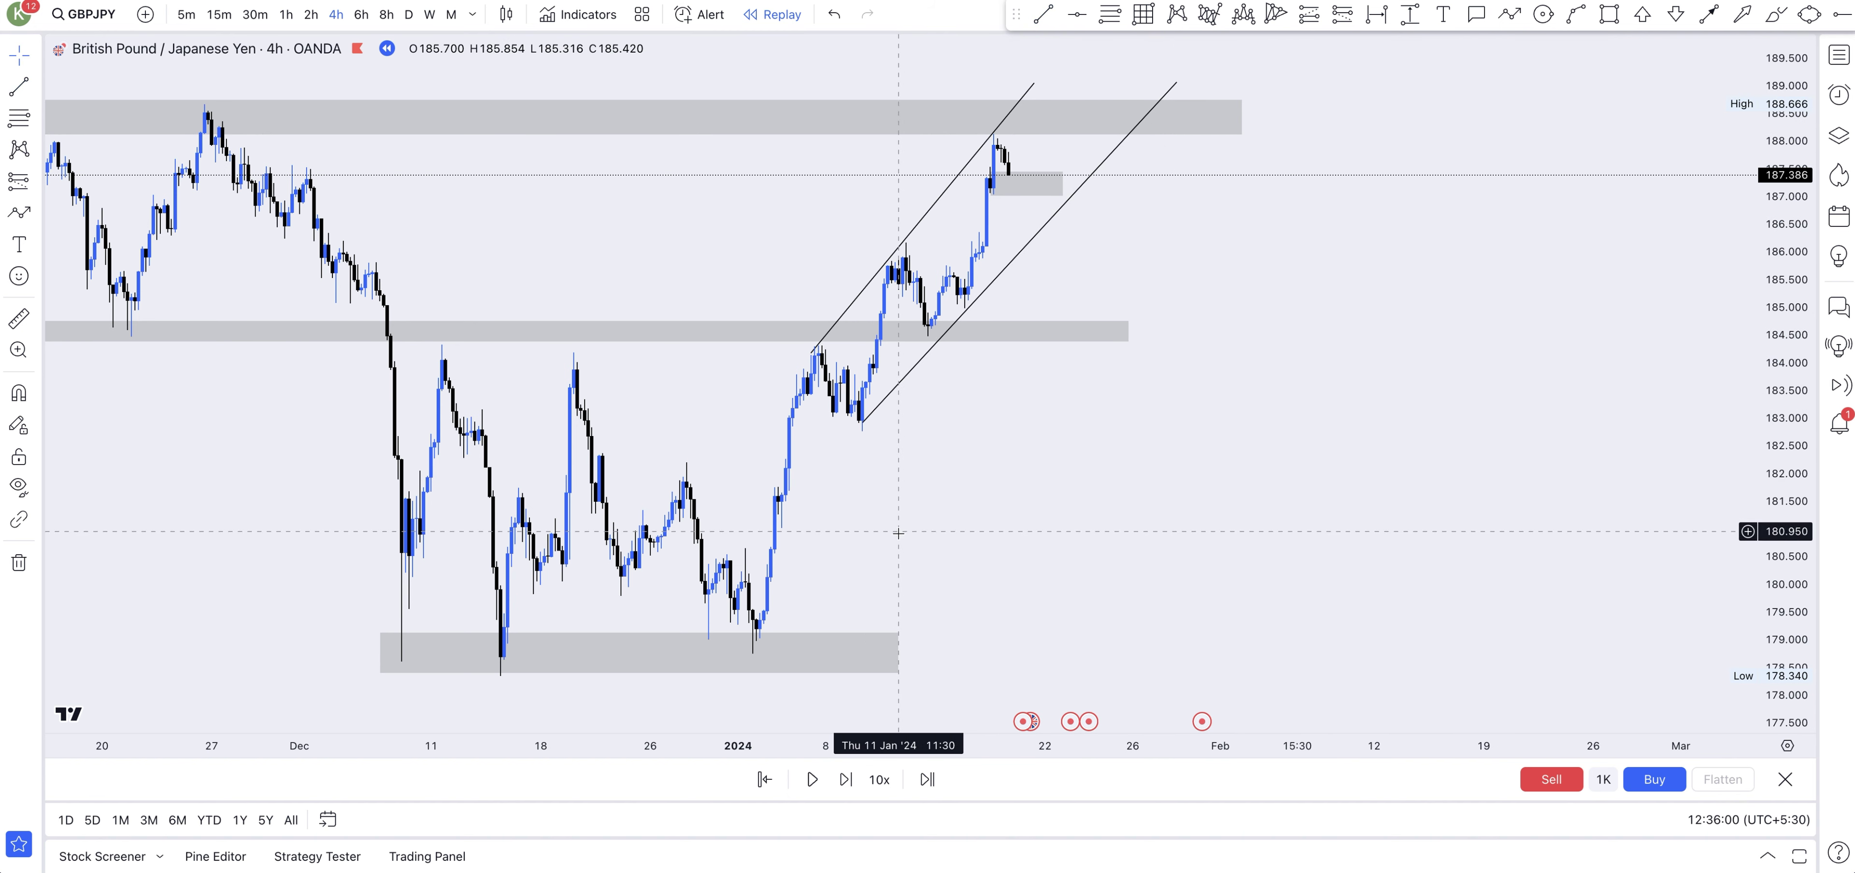
drag(862, 428, 858, 430)
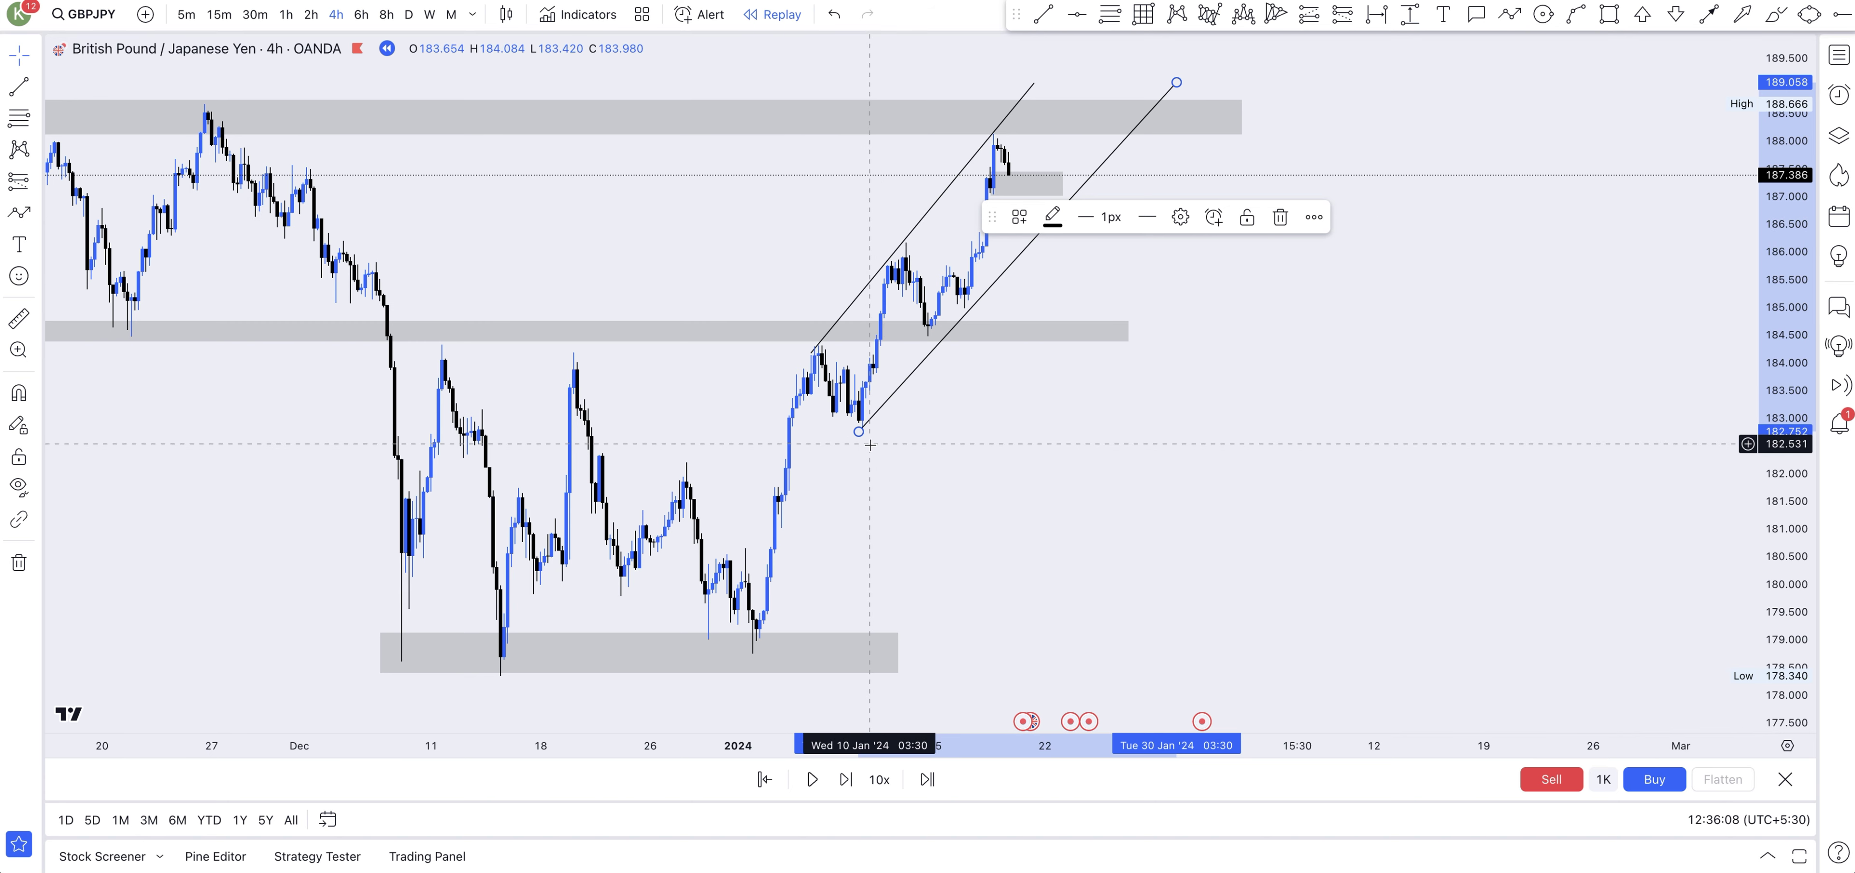
scroll(907, 230, down, 1)
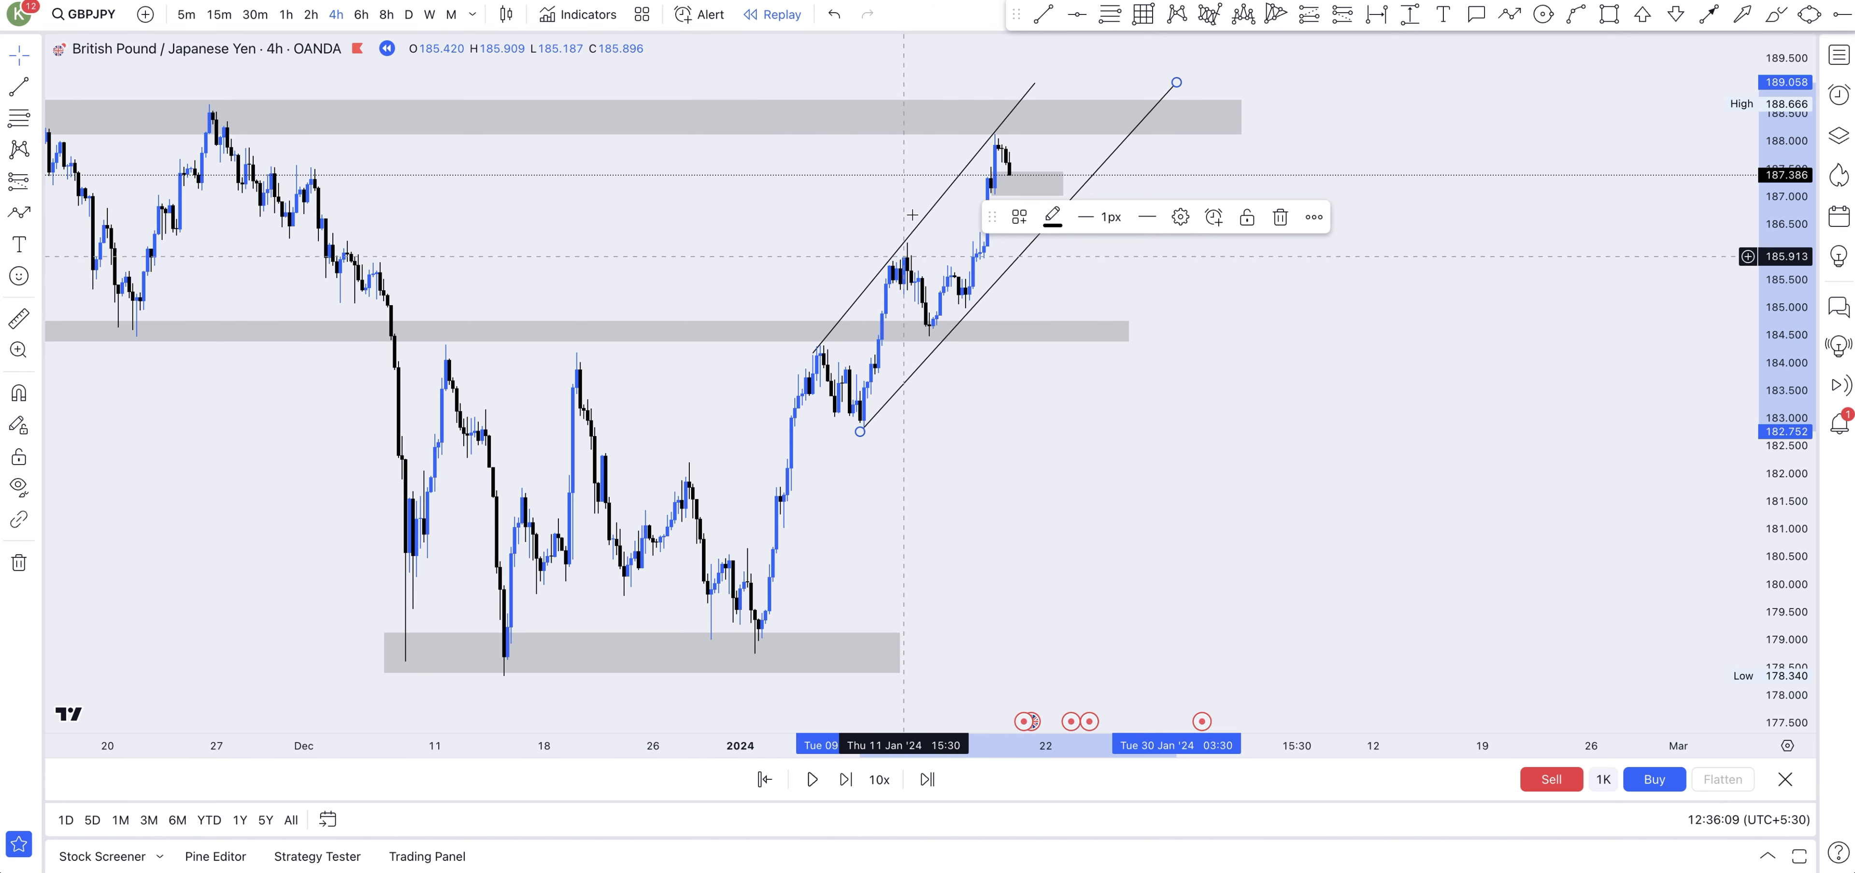
click(1142, 493)
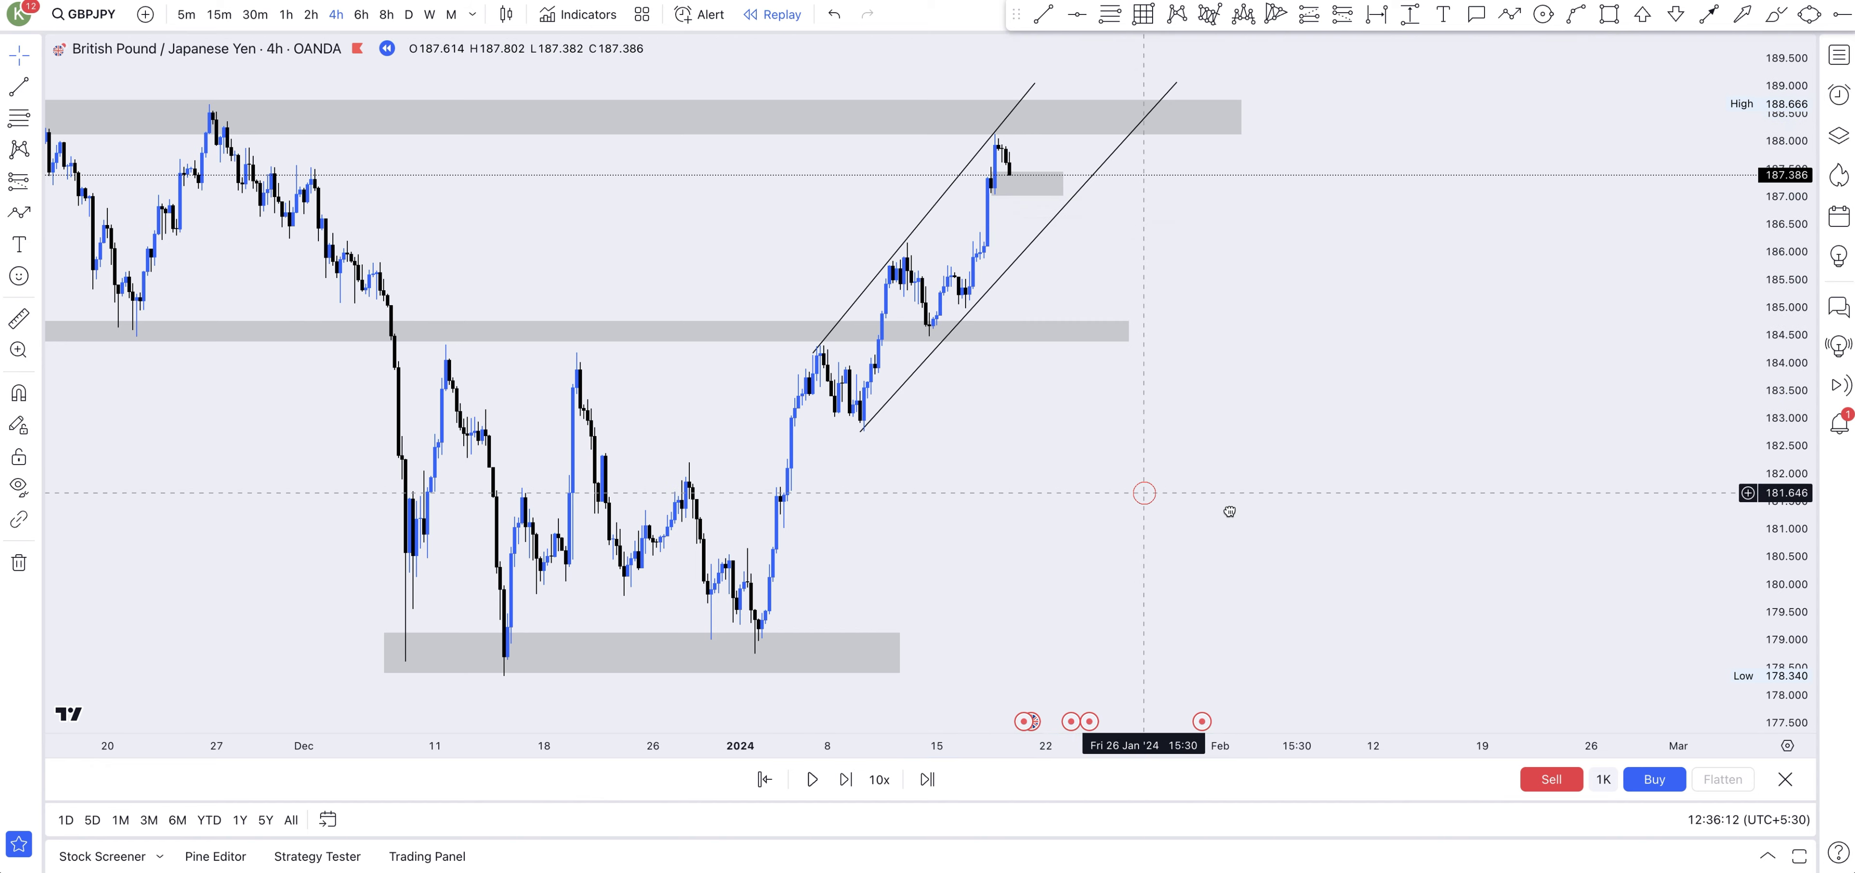
scroll(1284, 488, left, 5)
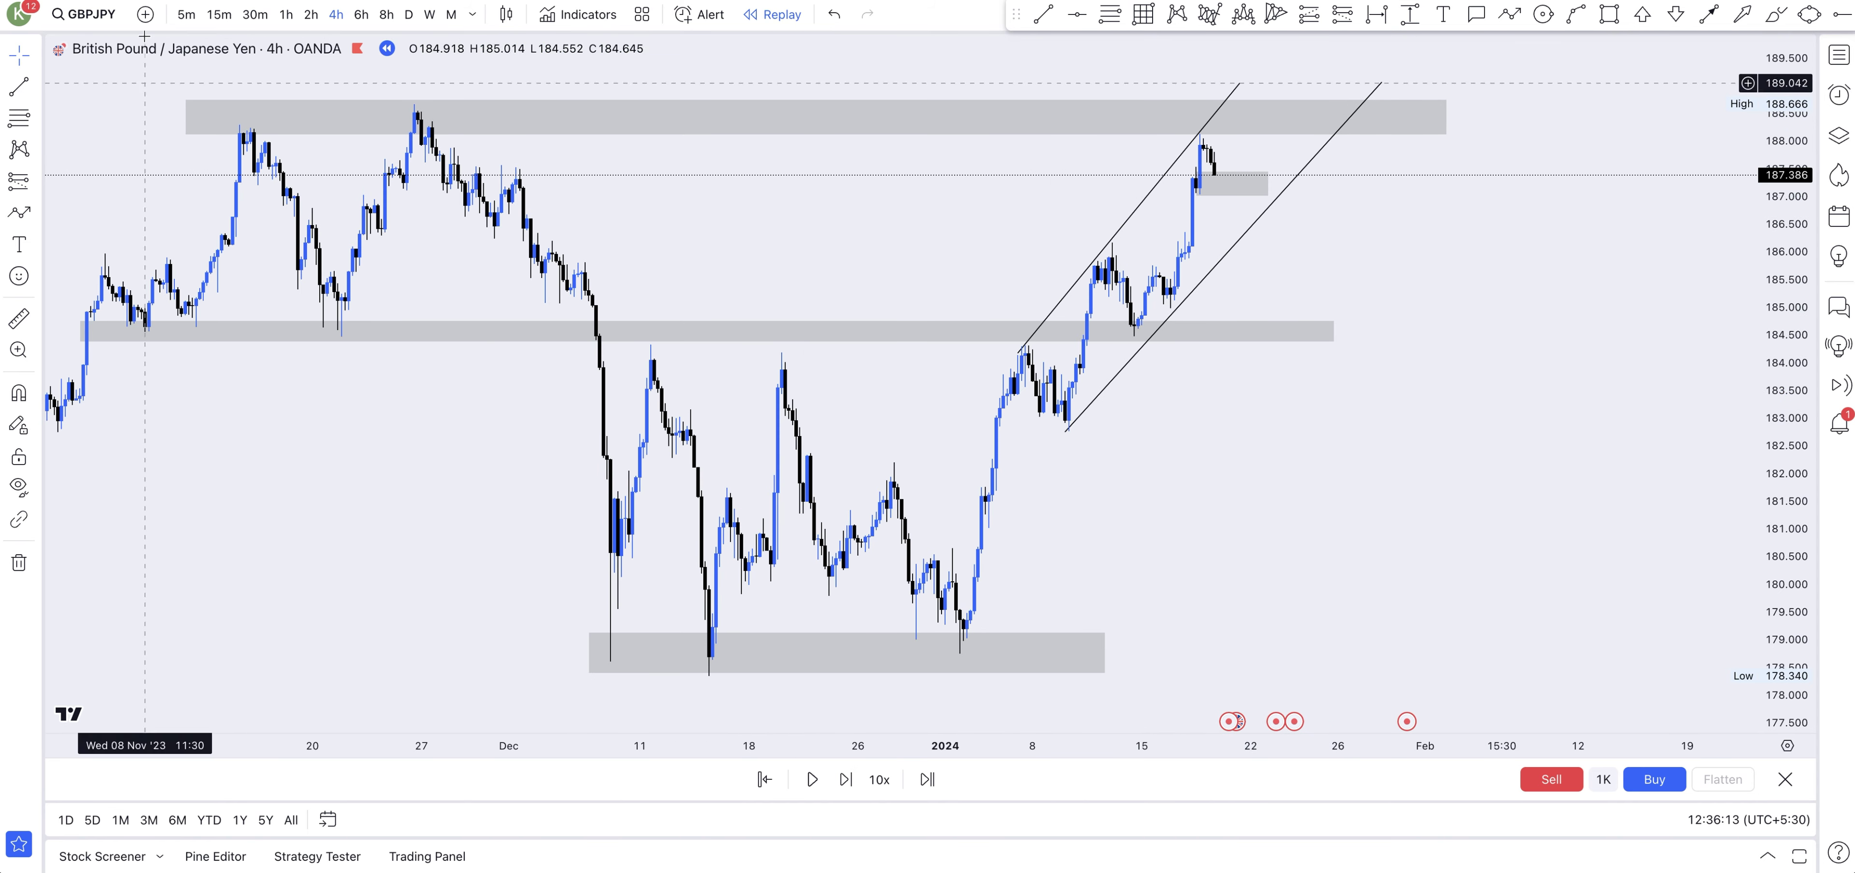
scroll(1203, 555, up, 1)
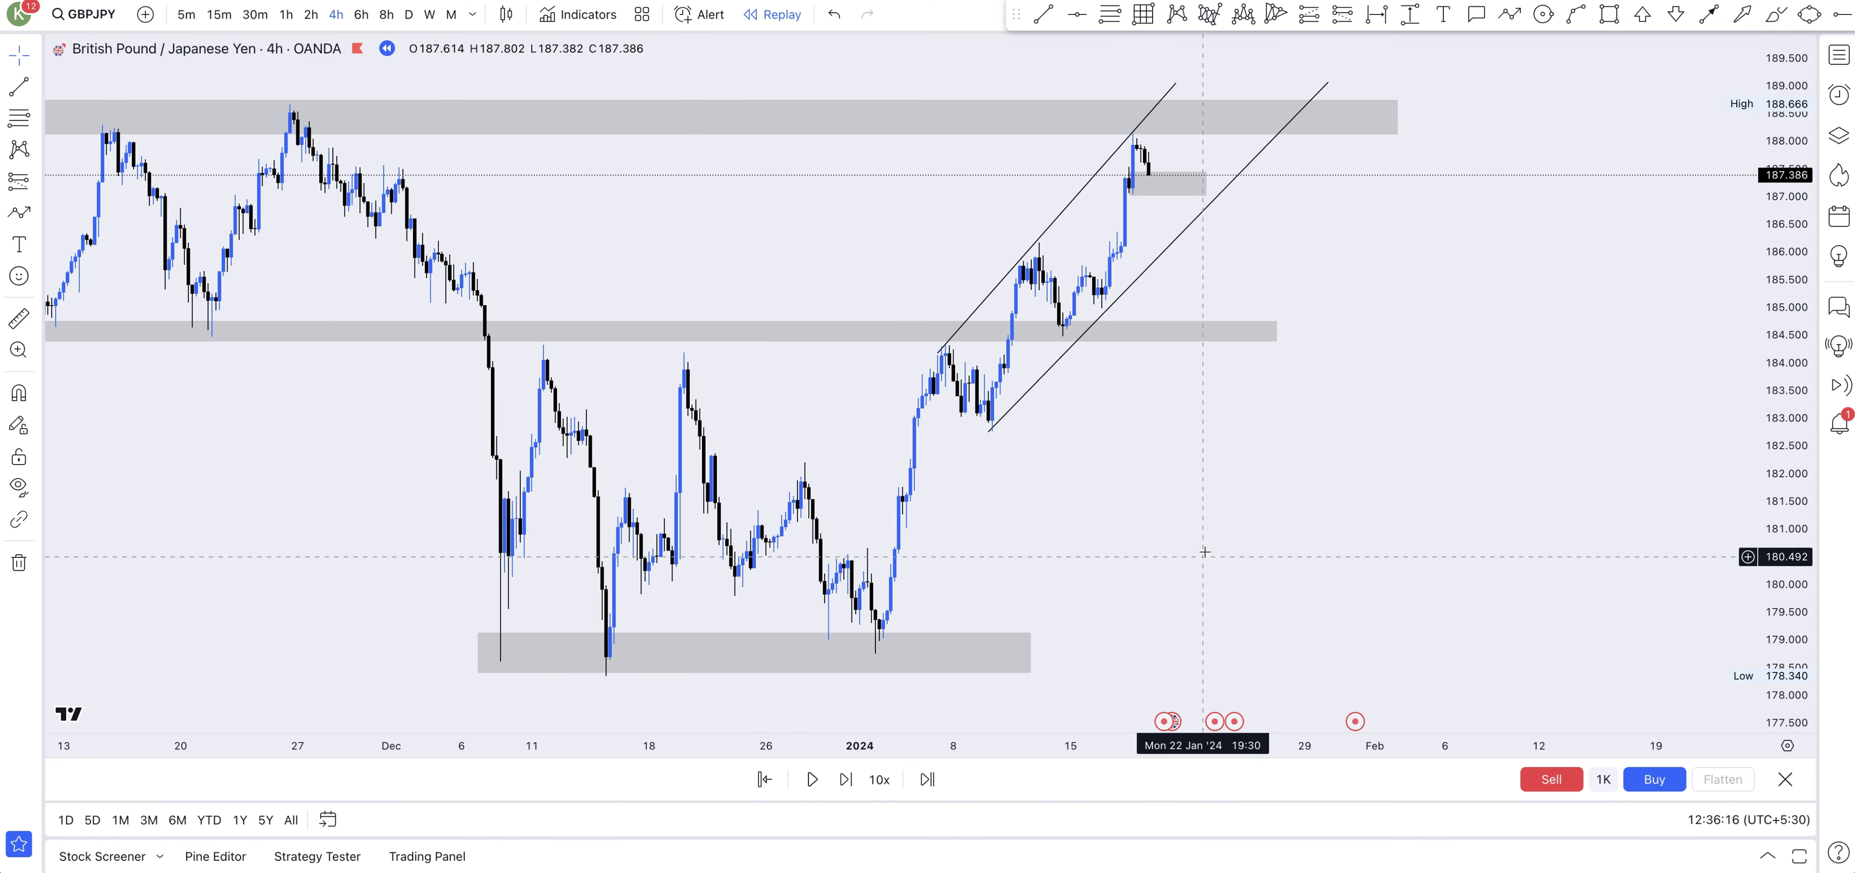
scroll(1179, 465, down, 3)
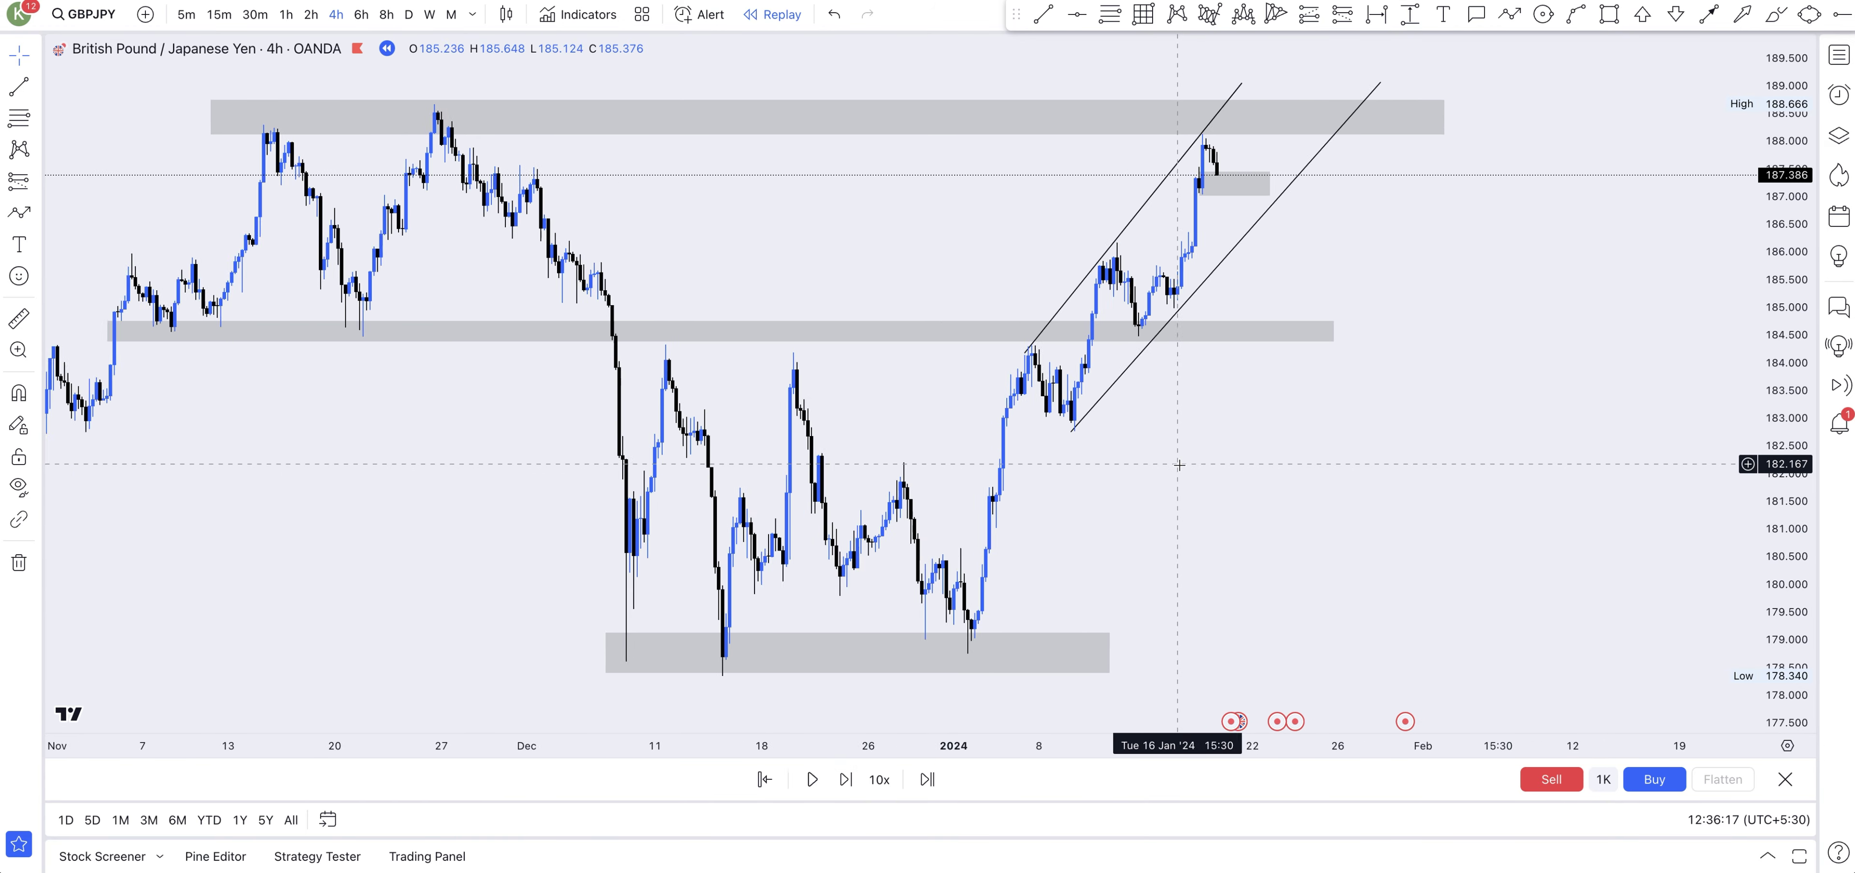
scroll(1179, 464, up, 4)
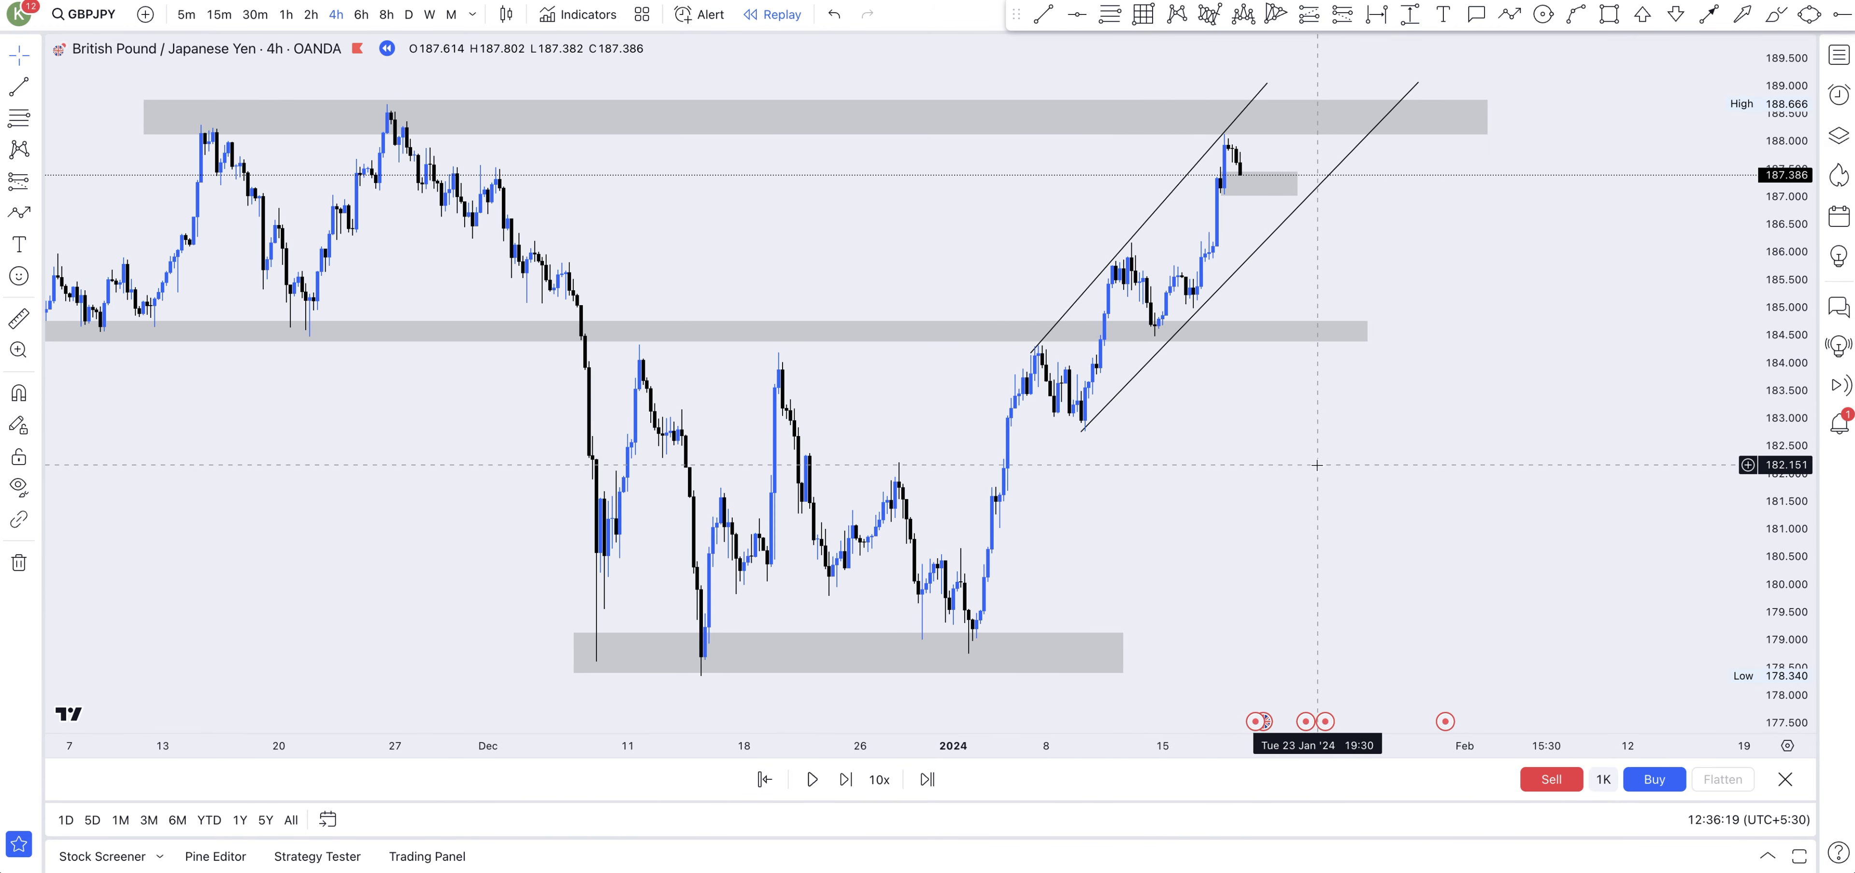
scroll(1332, 462, left, 3)
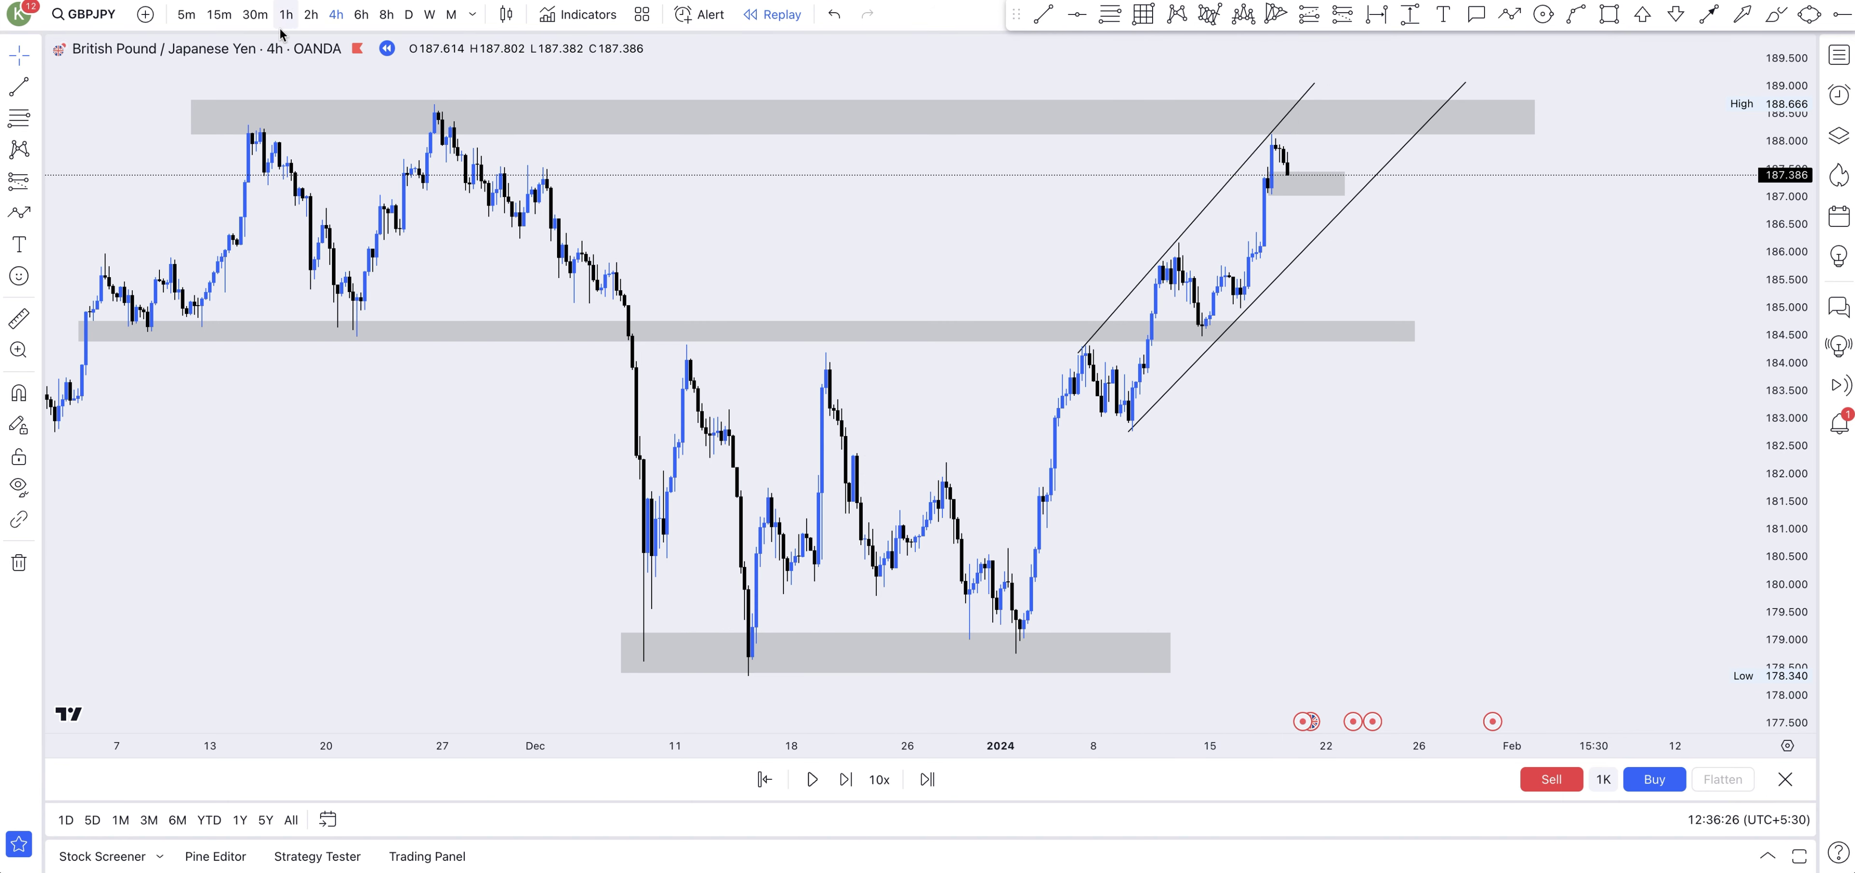
- Change to the 1h timeframe and zoom in on the most recent candles
click(286, 14)
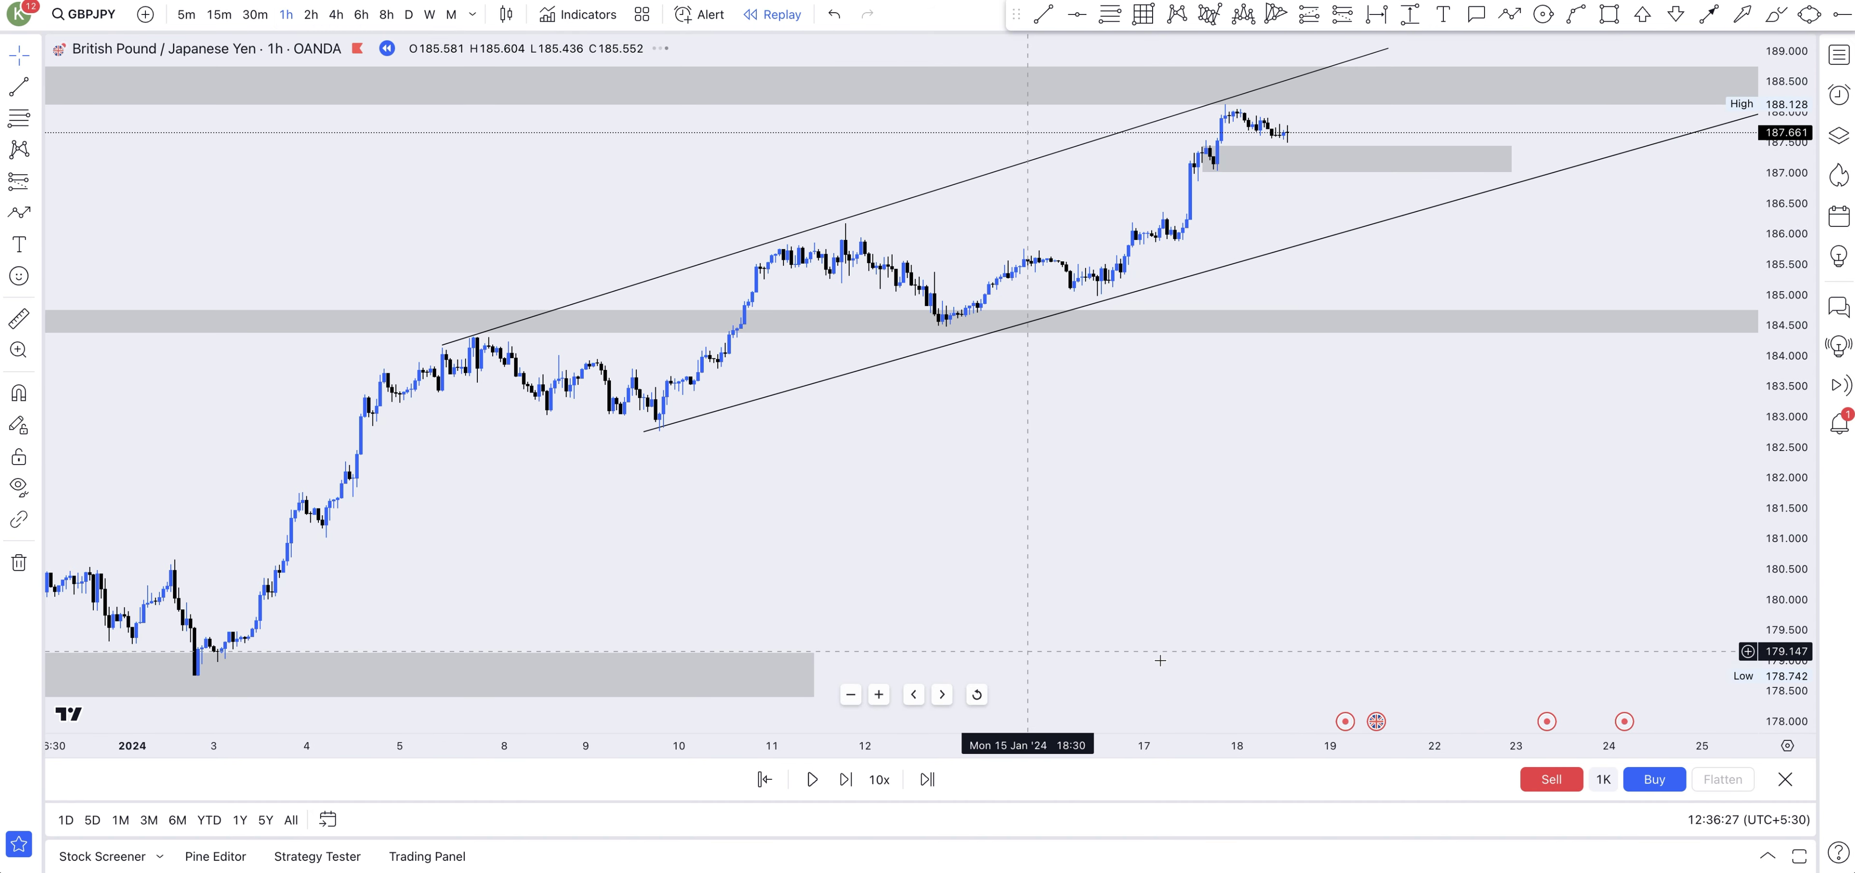
scroll(936, 538, right, 5)
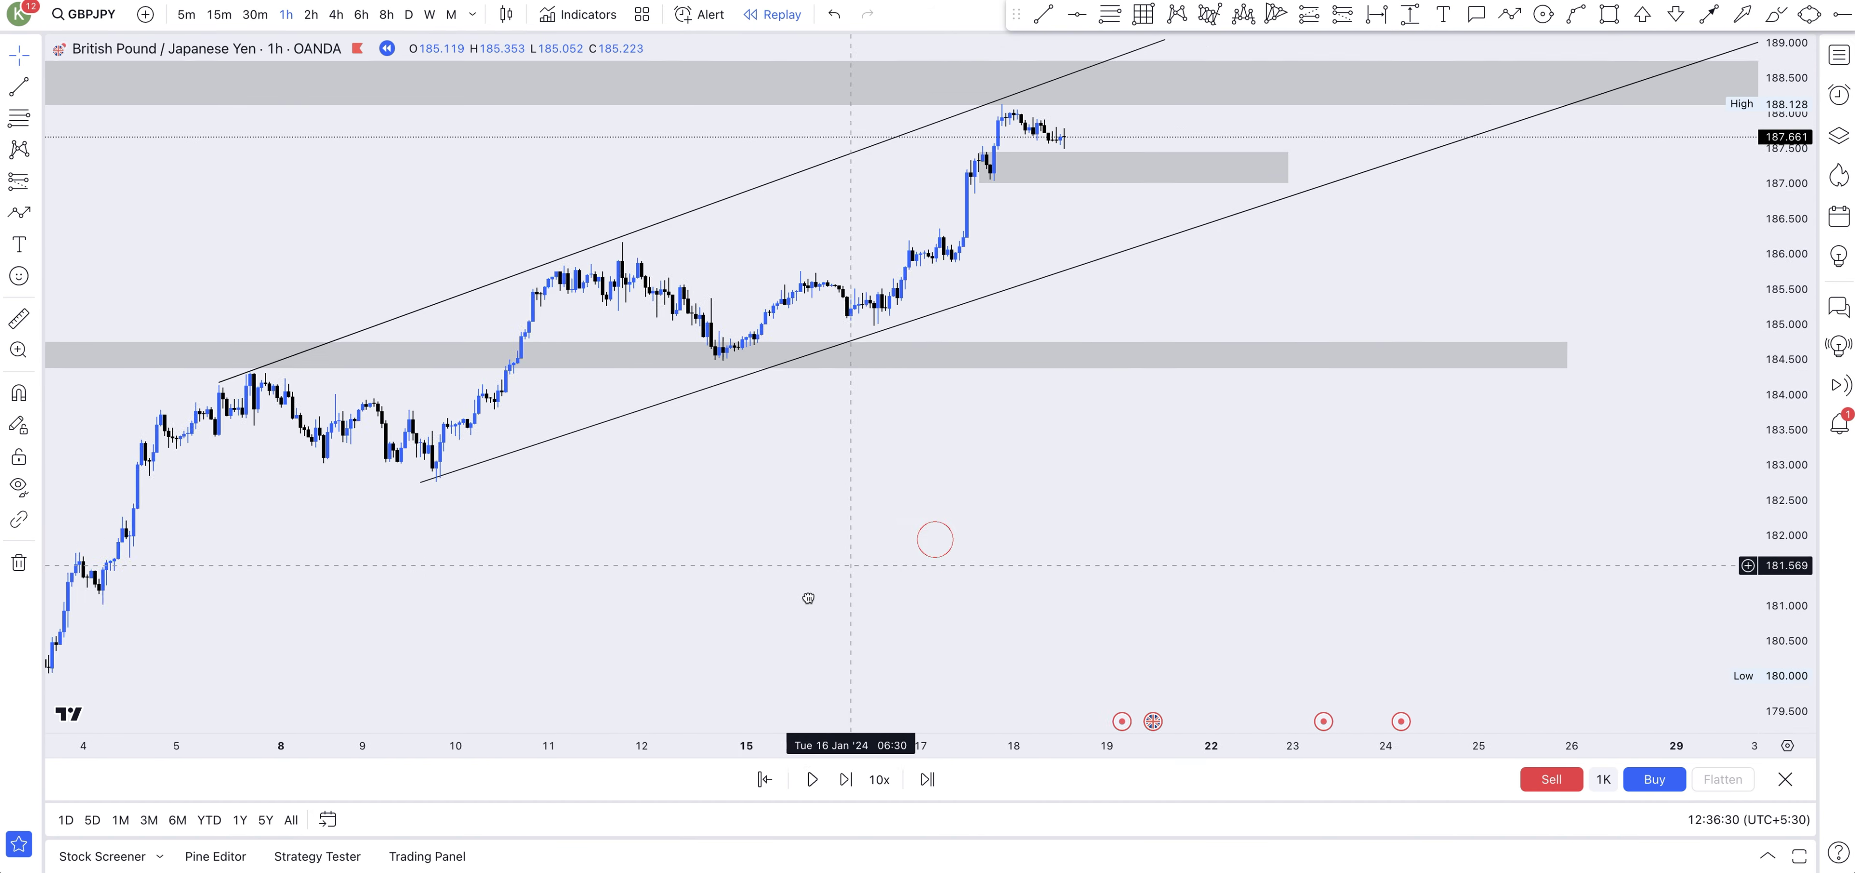
scroll(1043, 543, right, 3)
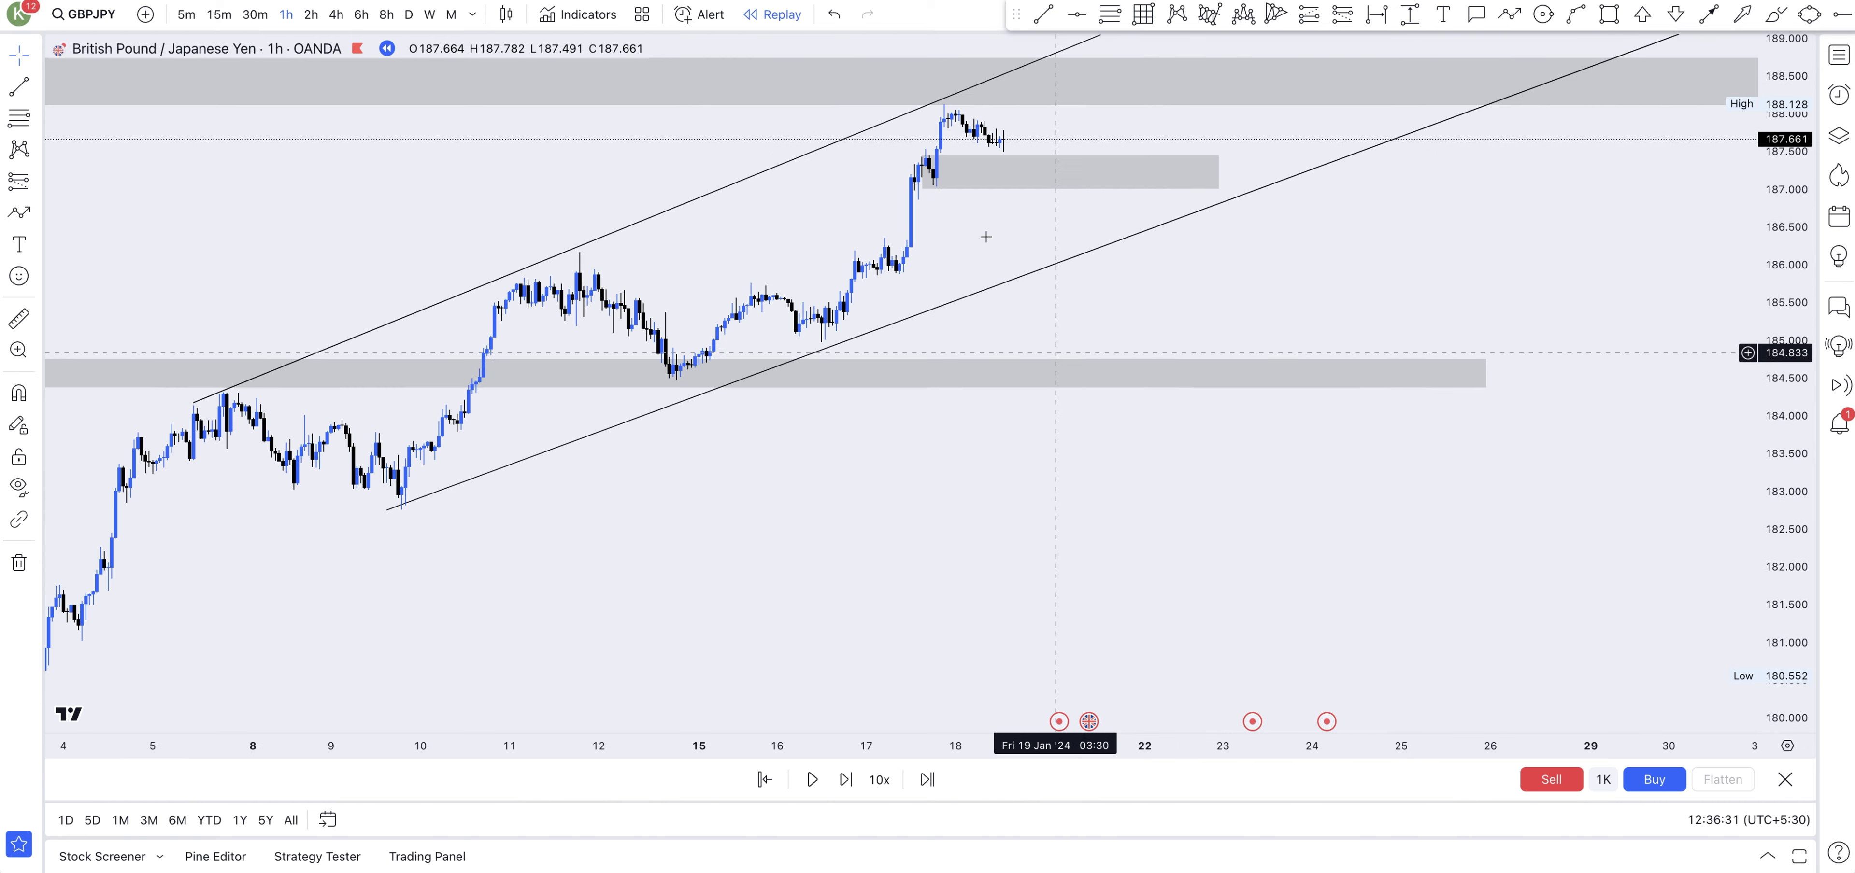
scroll(1006, 324, up, 5)
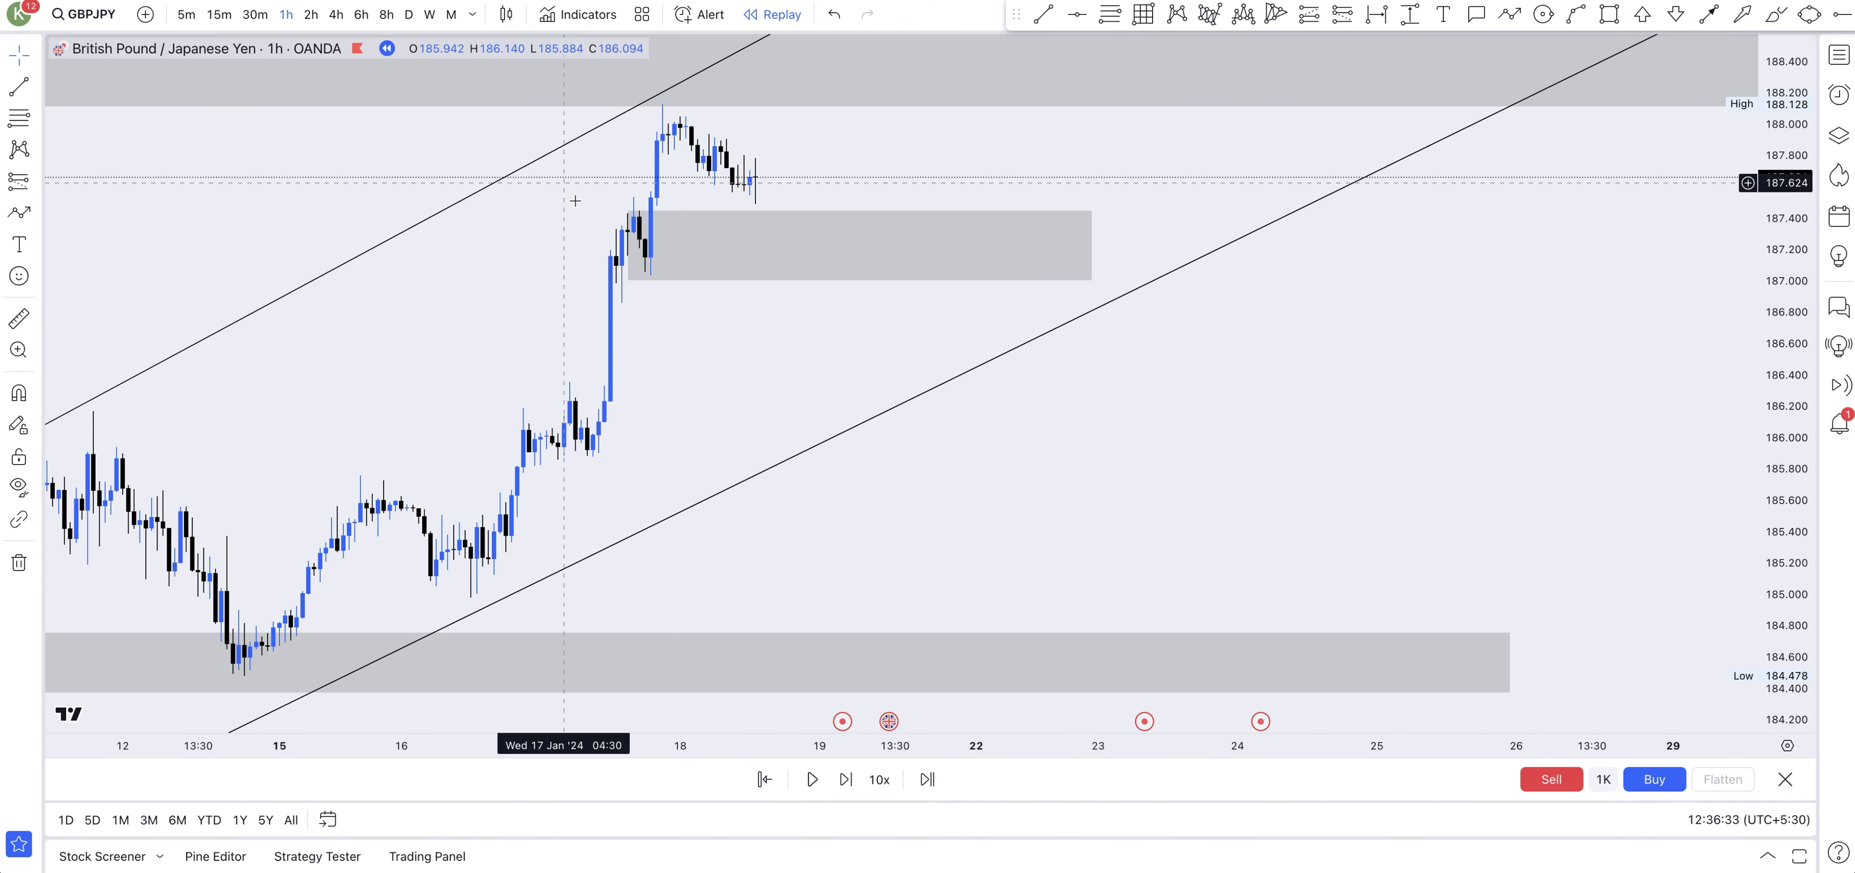
scroll(927, 418, up, 2)
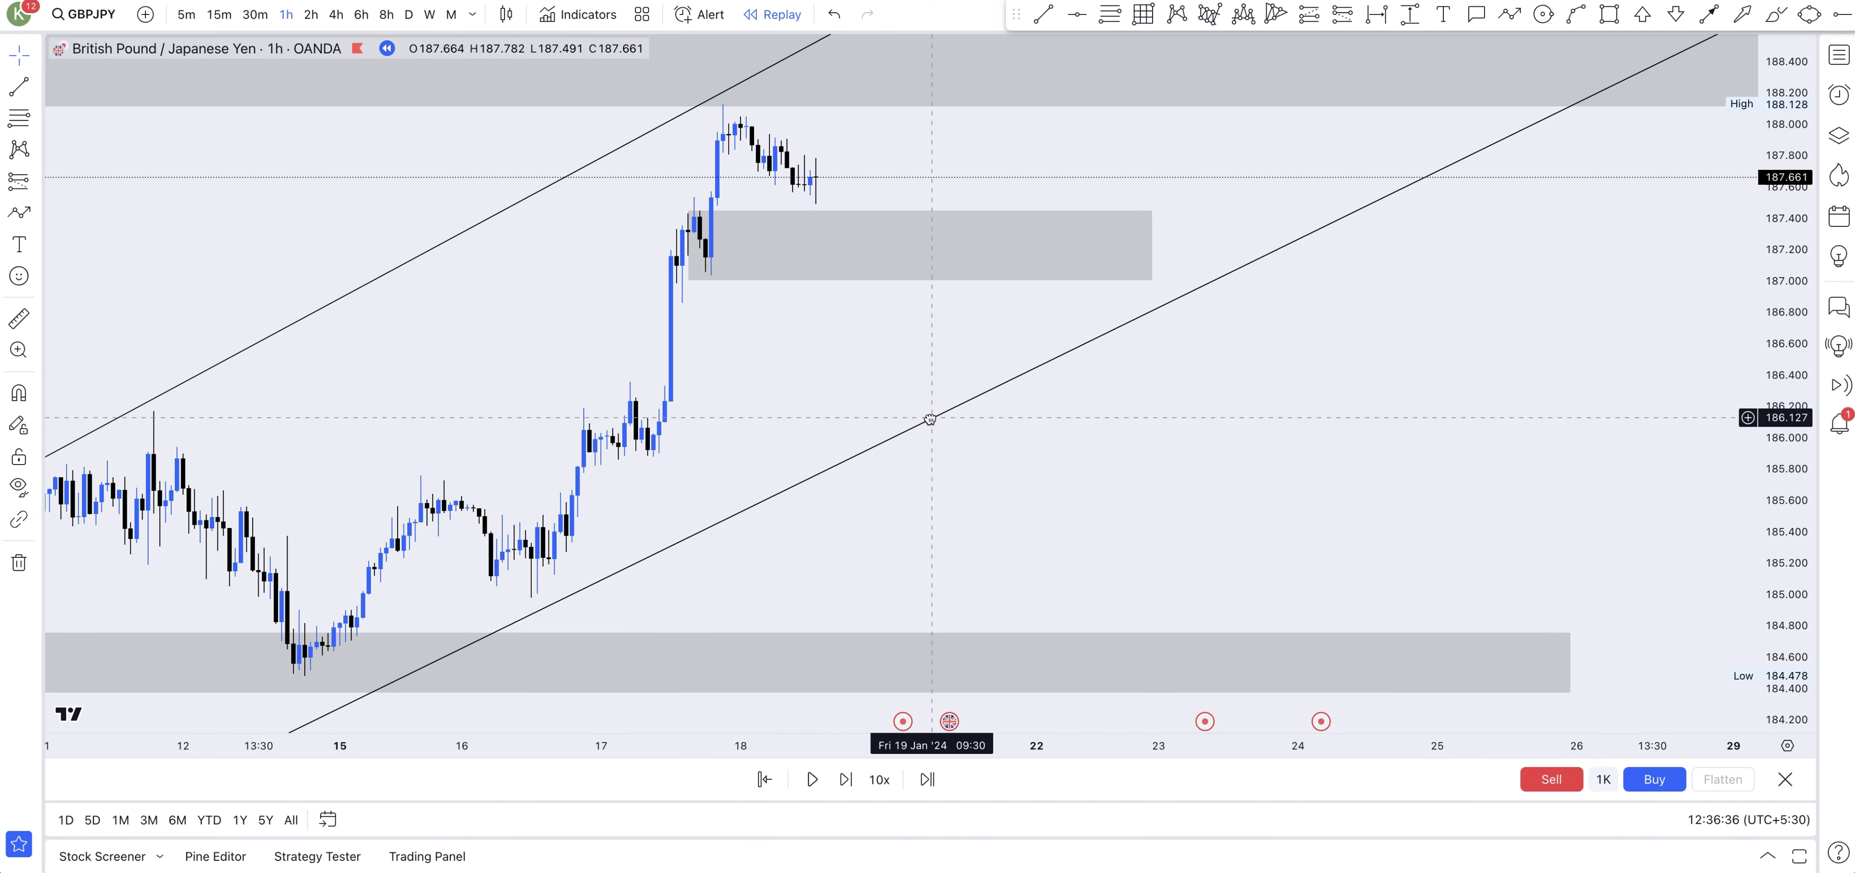
scroll(906, 392, up, 2)
scroll(650, 191, up, 3)
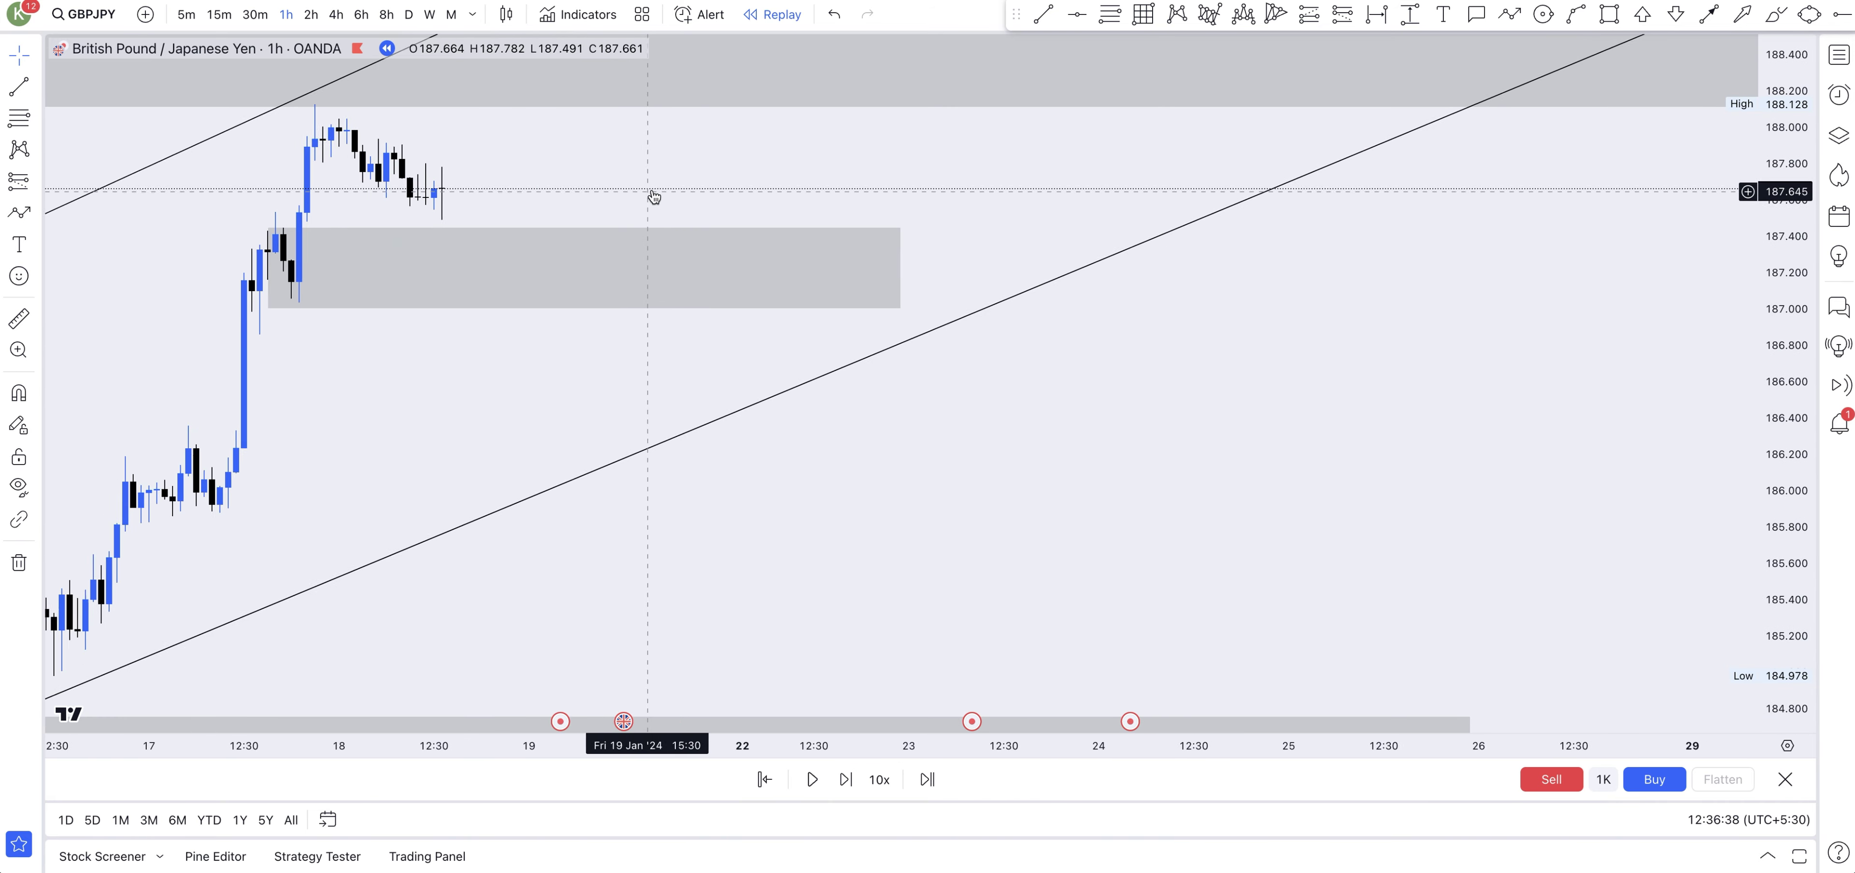
scroll(793, 190, up, 2)
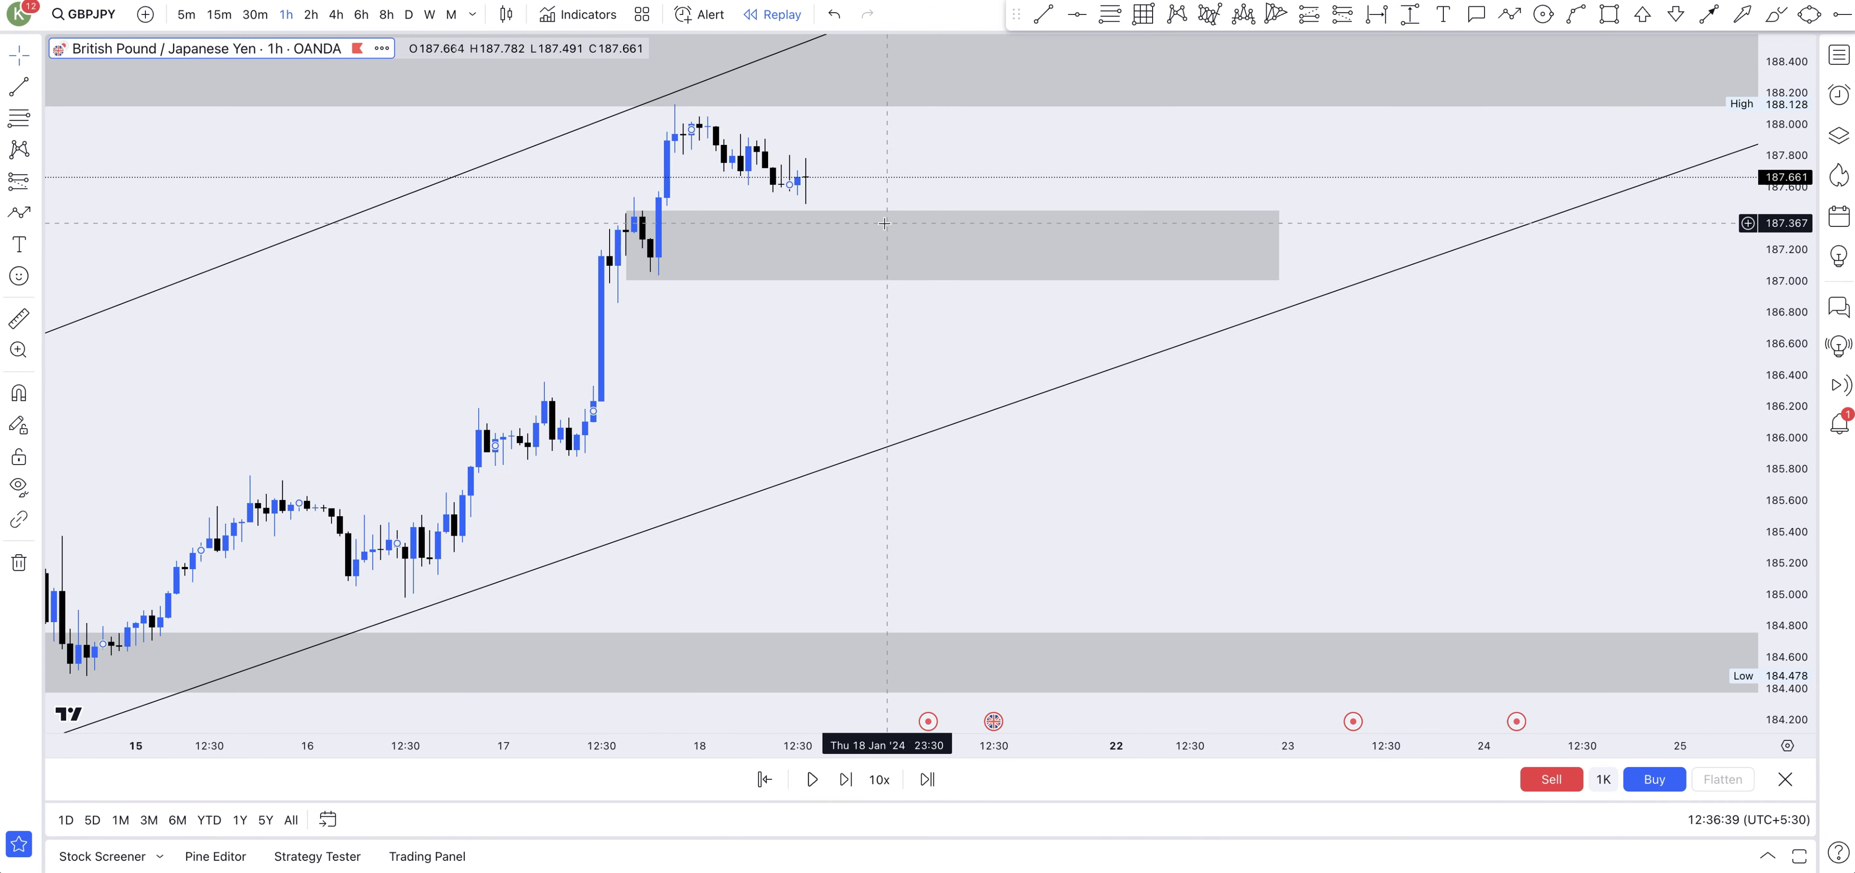
drag(787, 188, 1085, 354)
scroll(1043, 423, down, 5)
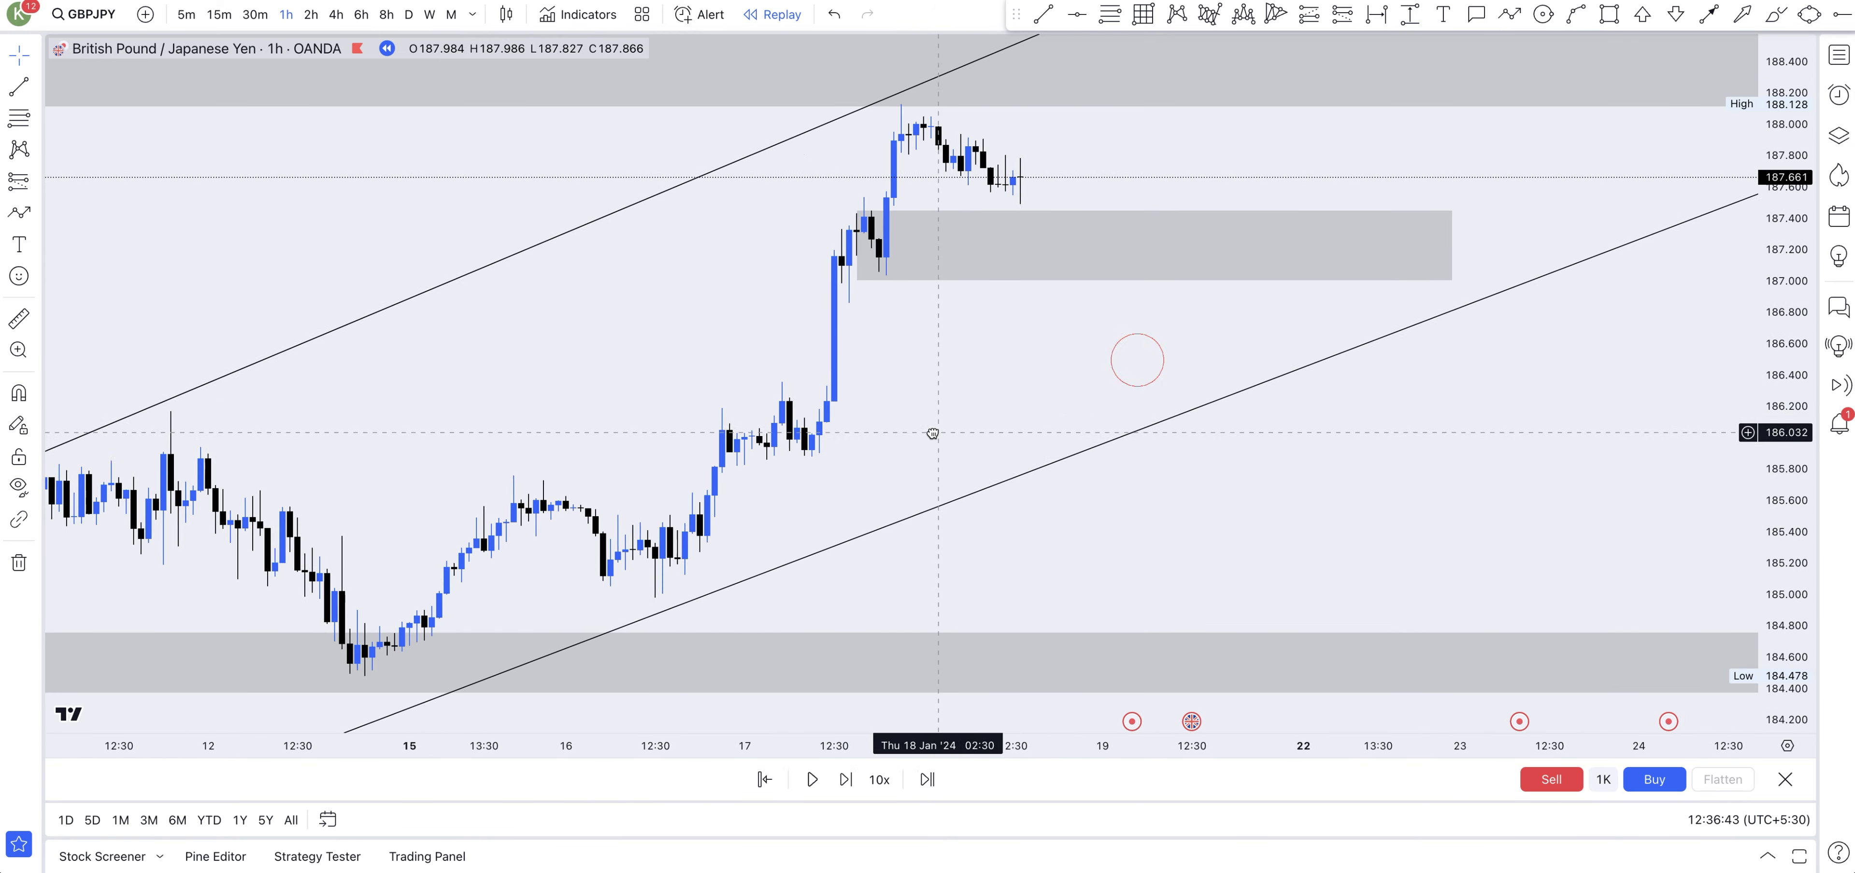
scroll(933, 431, down, 3)
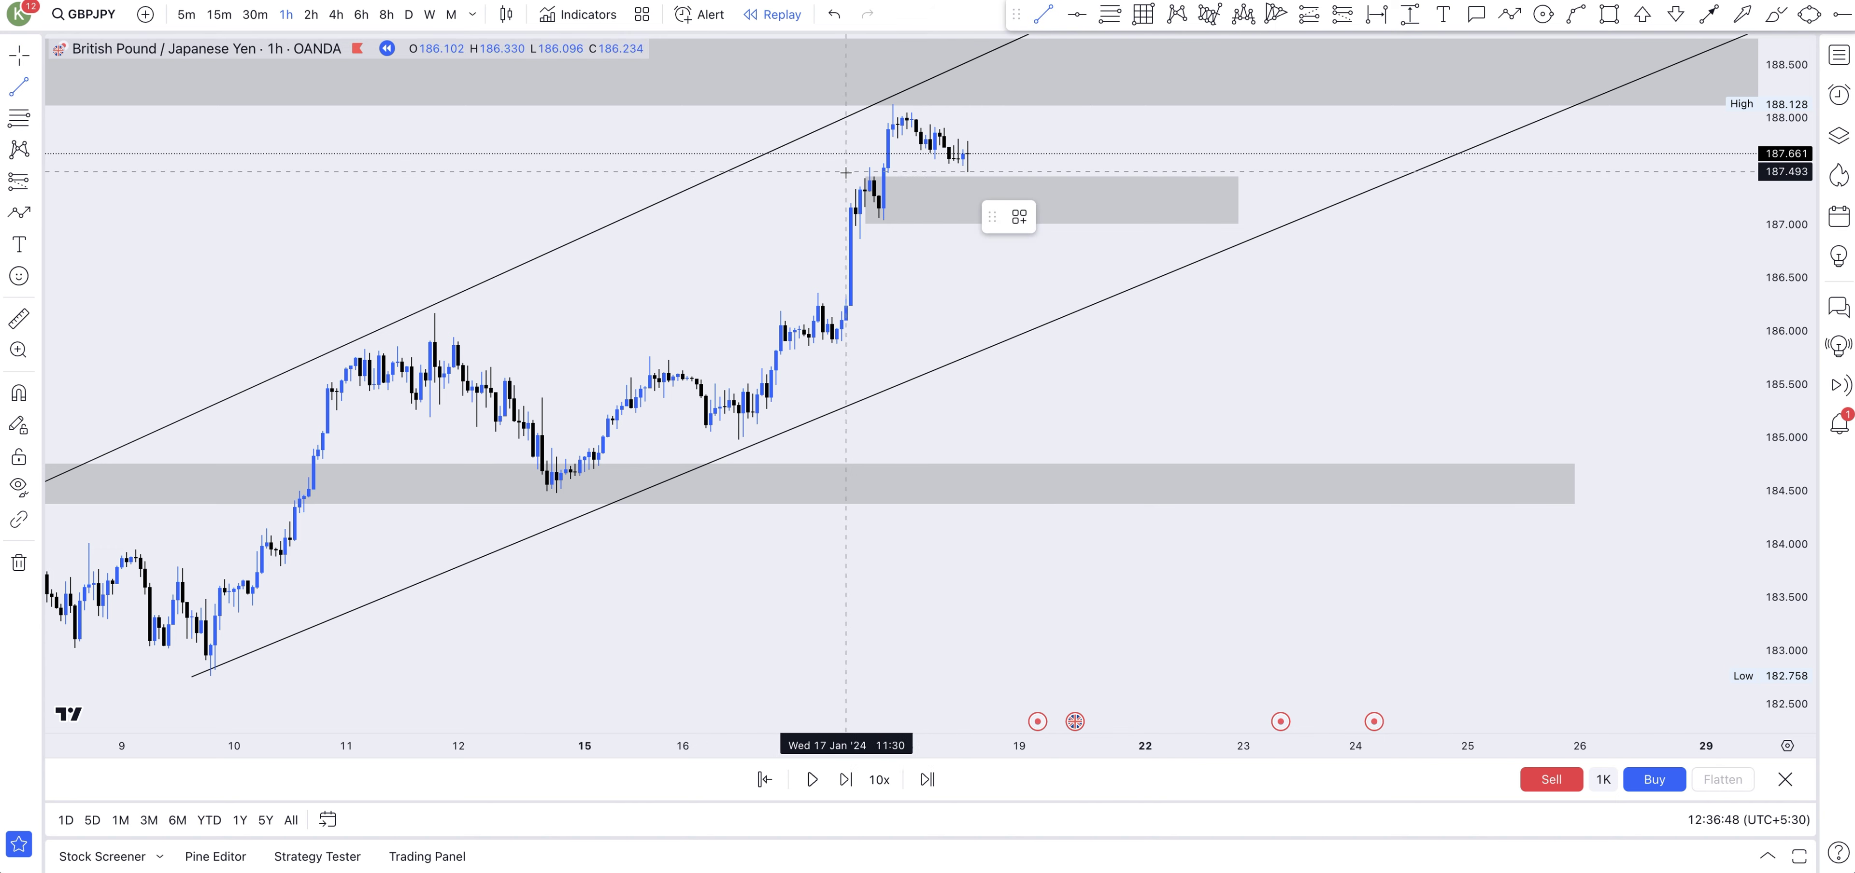
- Draw two converging trend lines along the pullback's highs and lows from the 188.1 peak
click(884, 126)
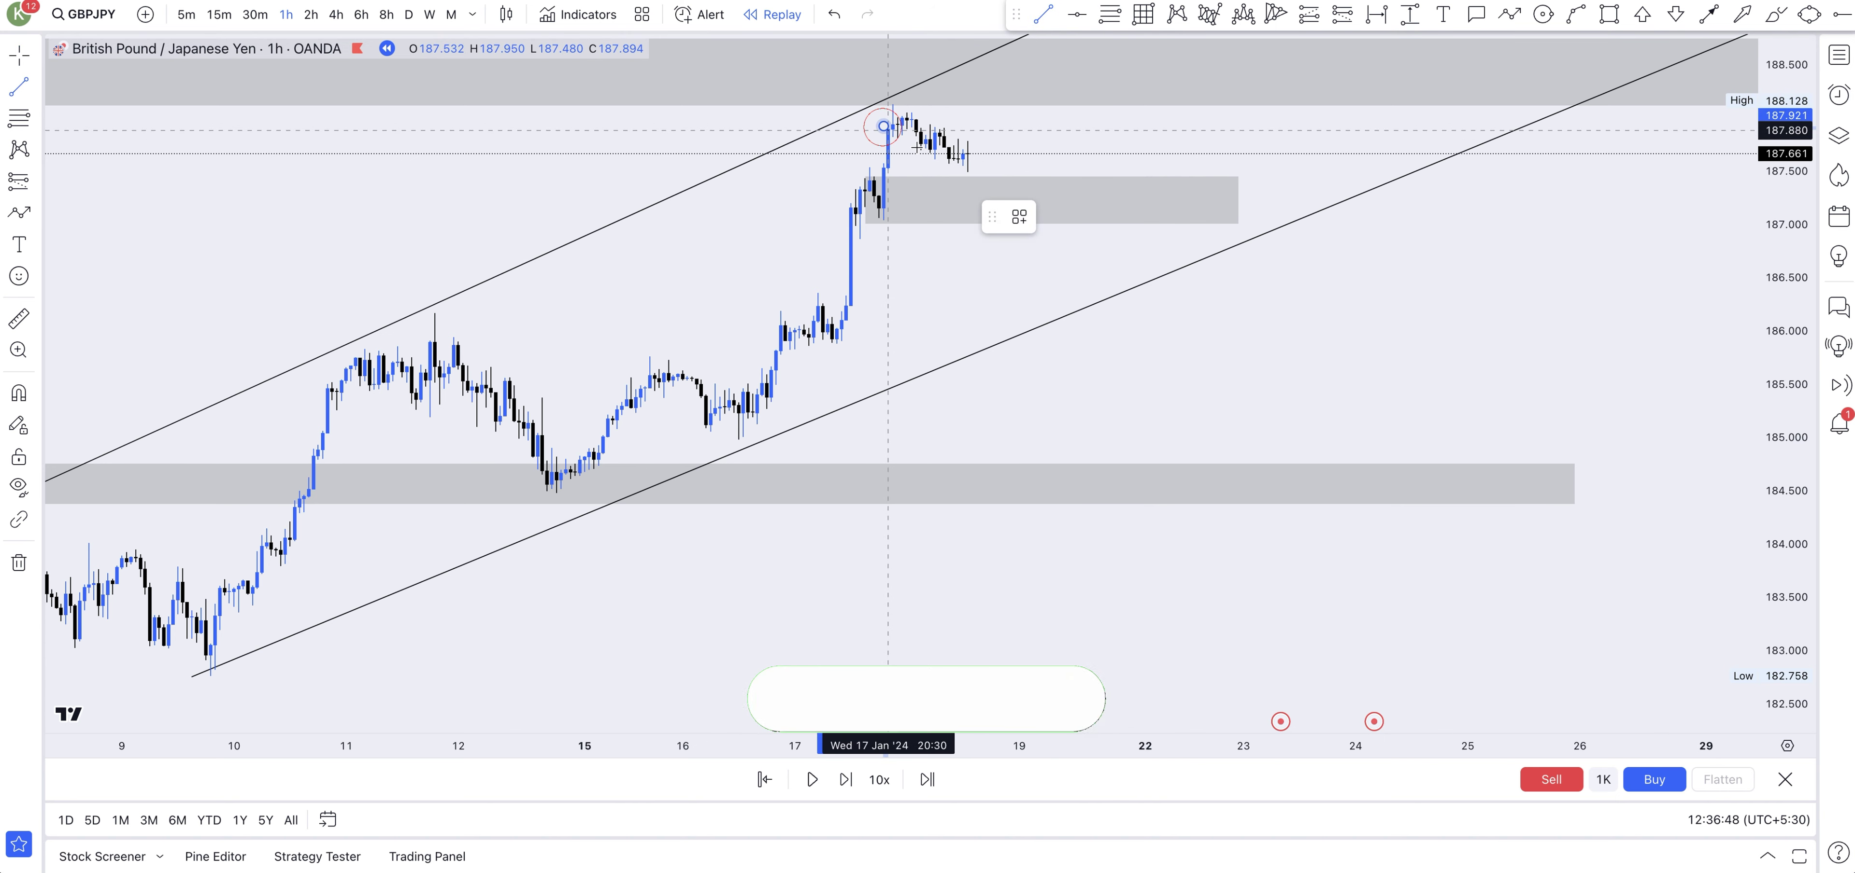
click(966, 175)
click(1046, 21)
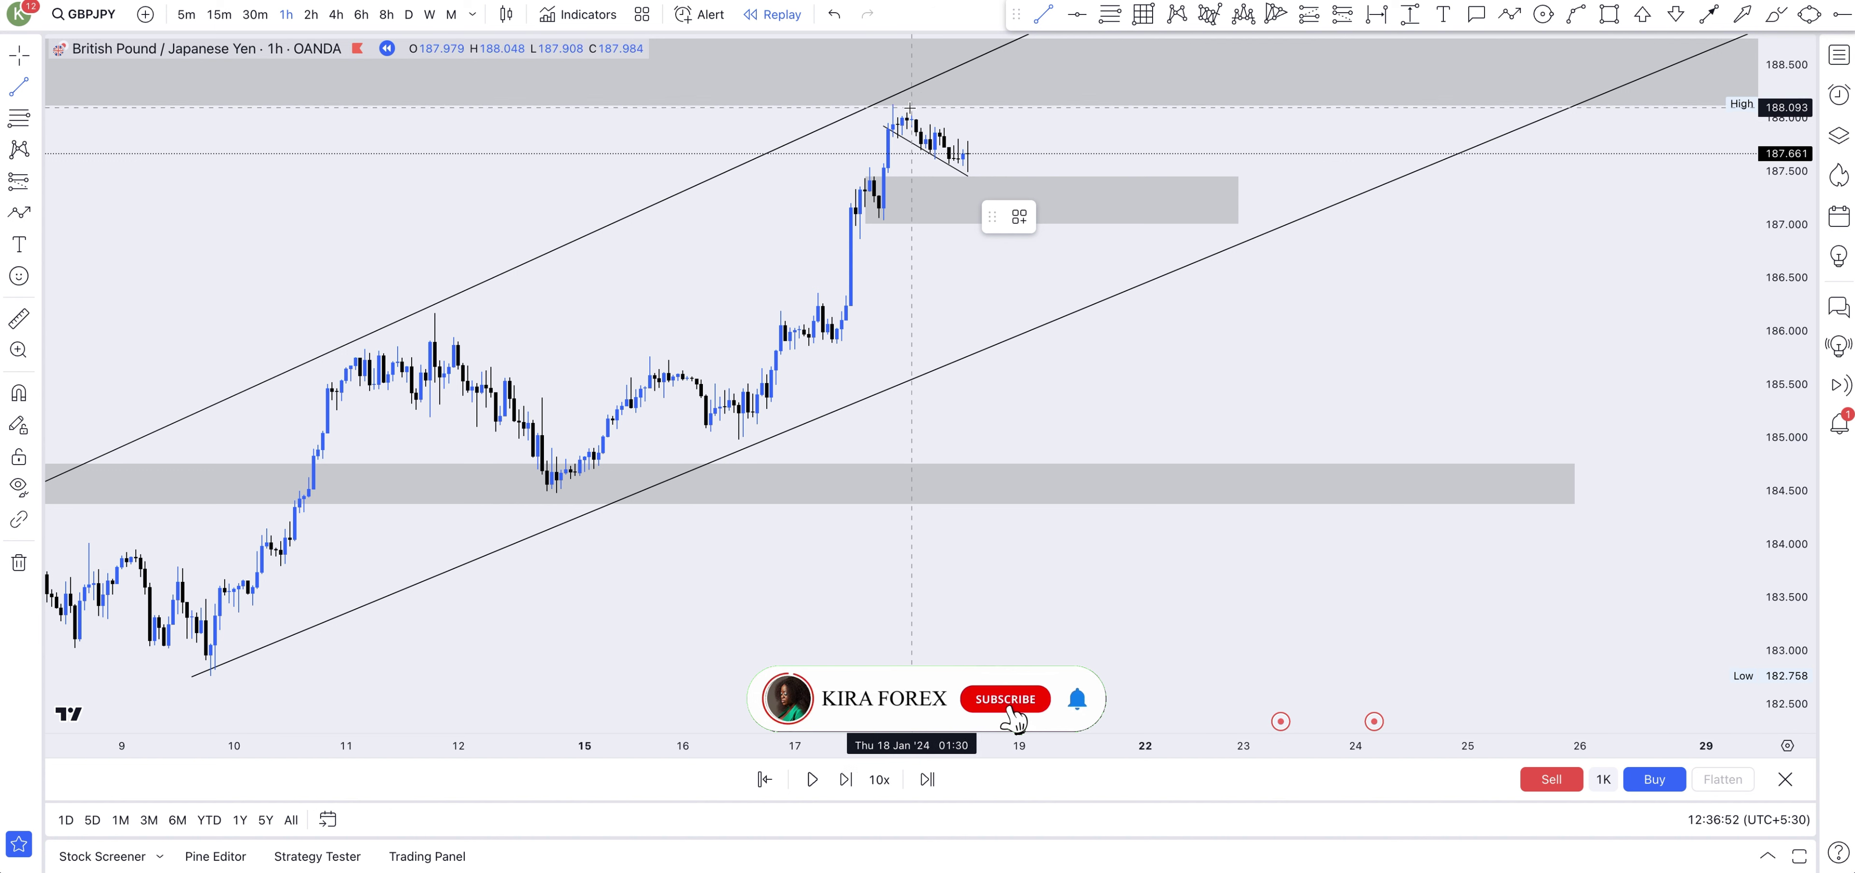
click(893, 104)
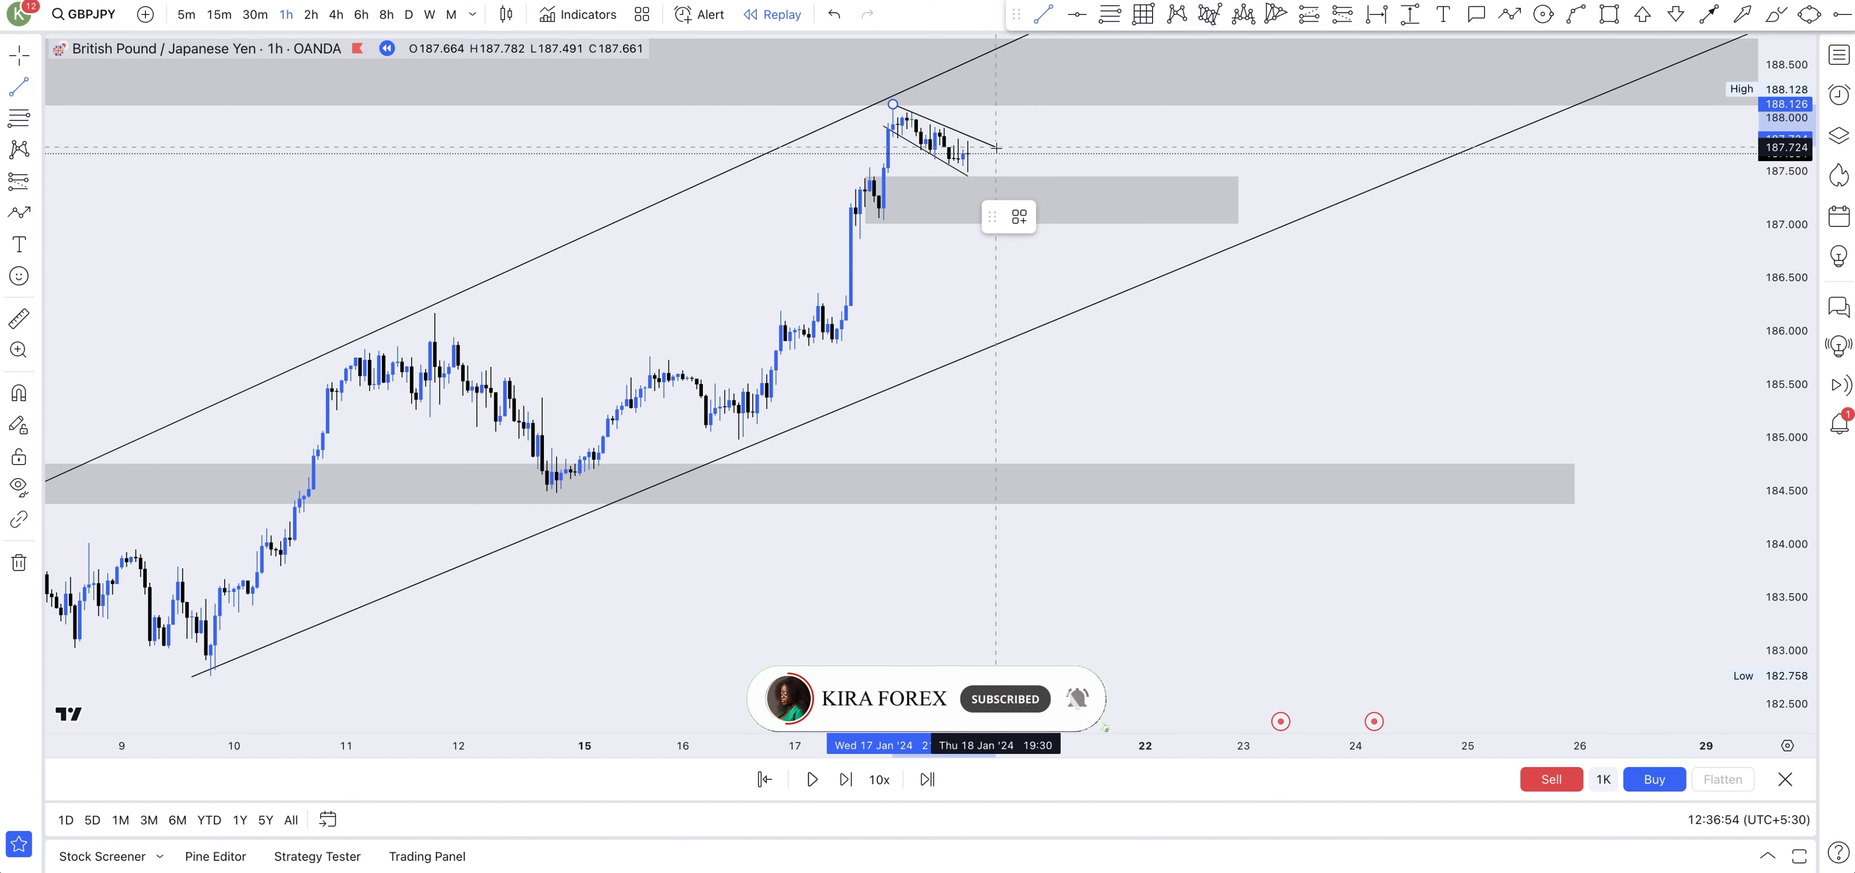
click(996, 148)
drag(967, 175, 976, 176)
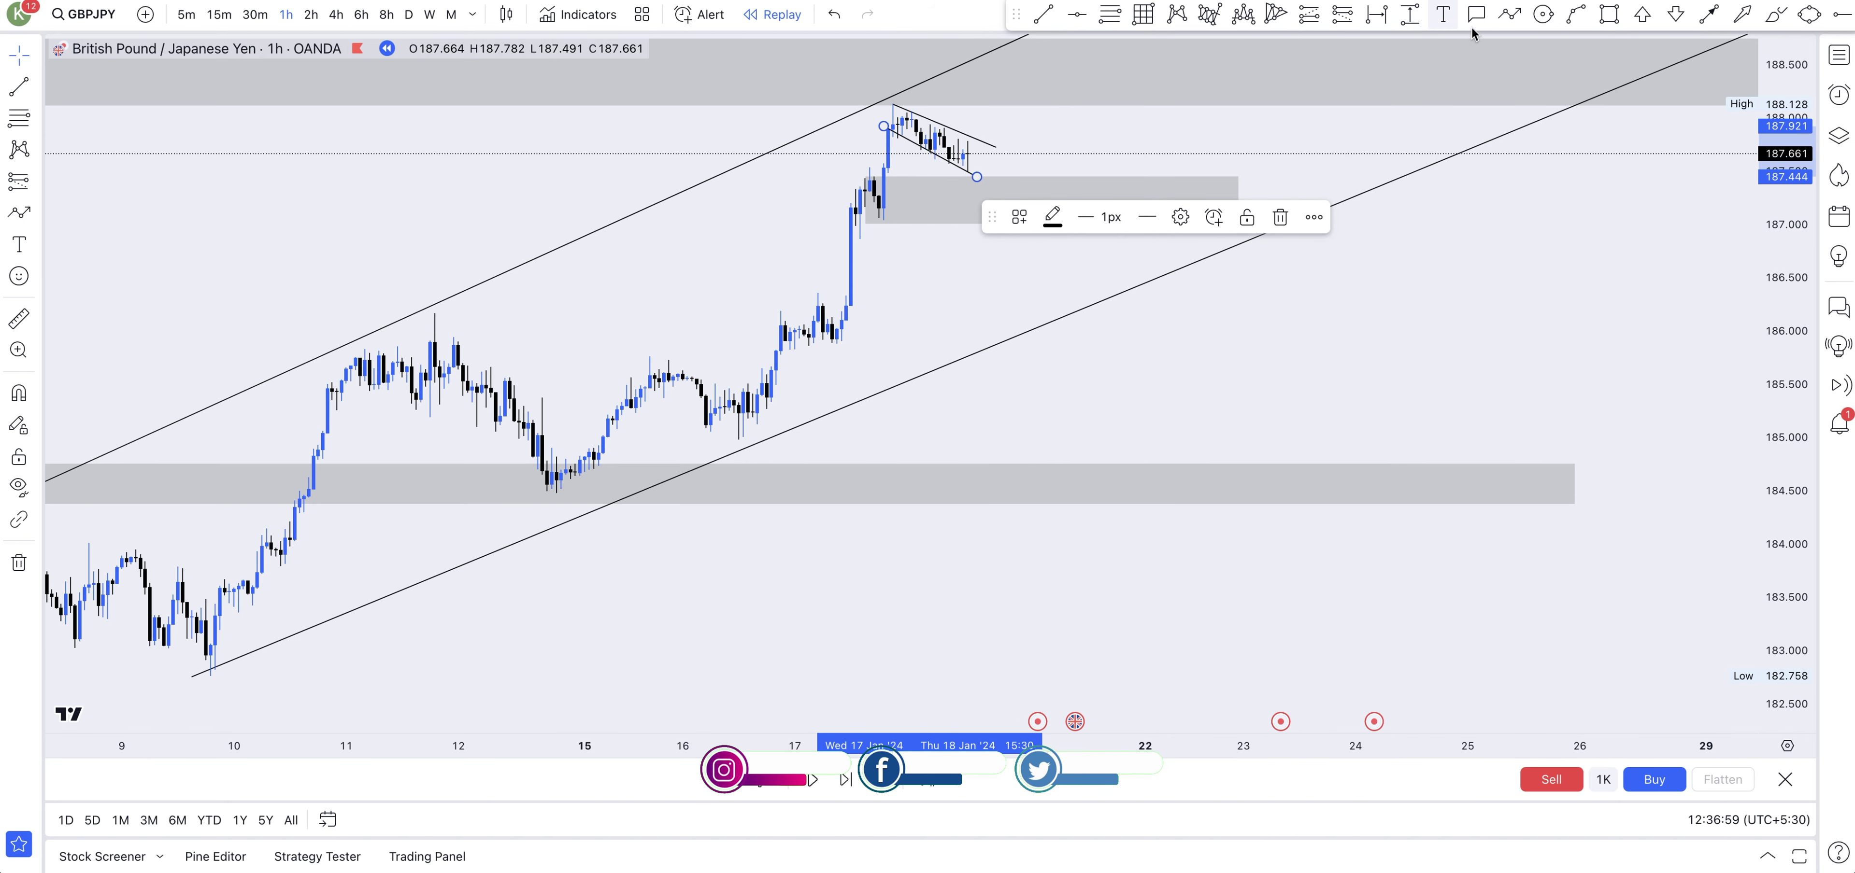
click(1514, 19)
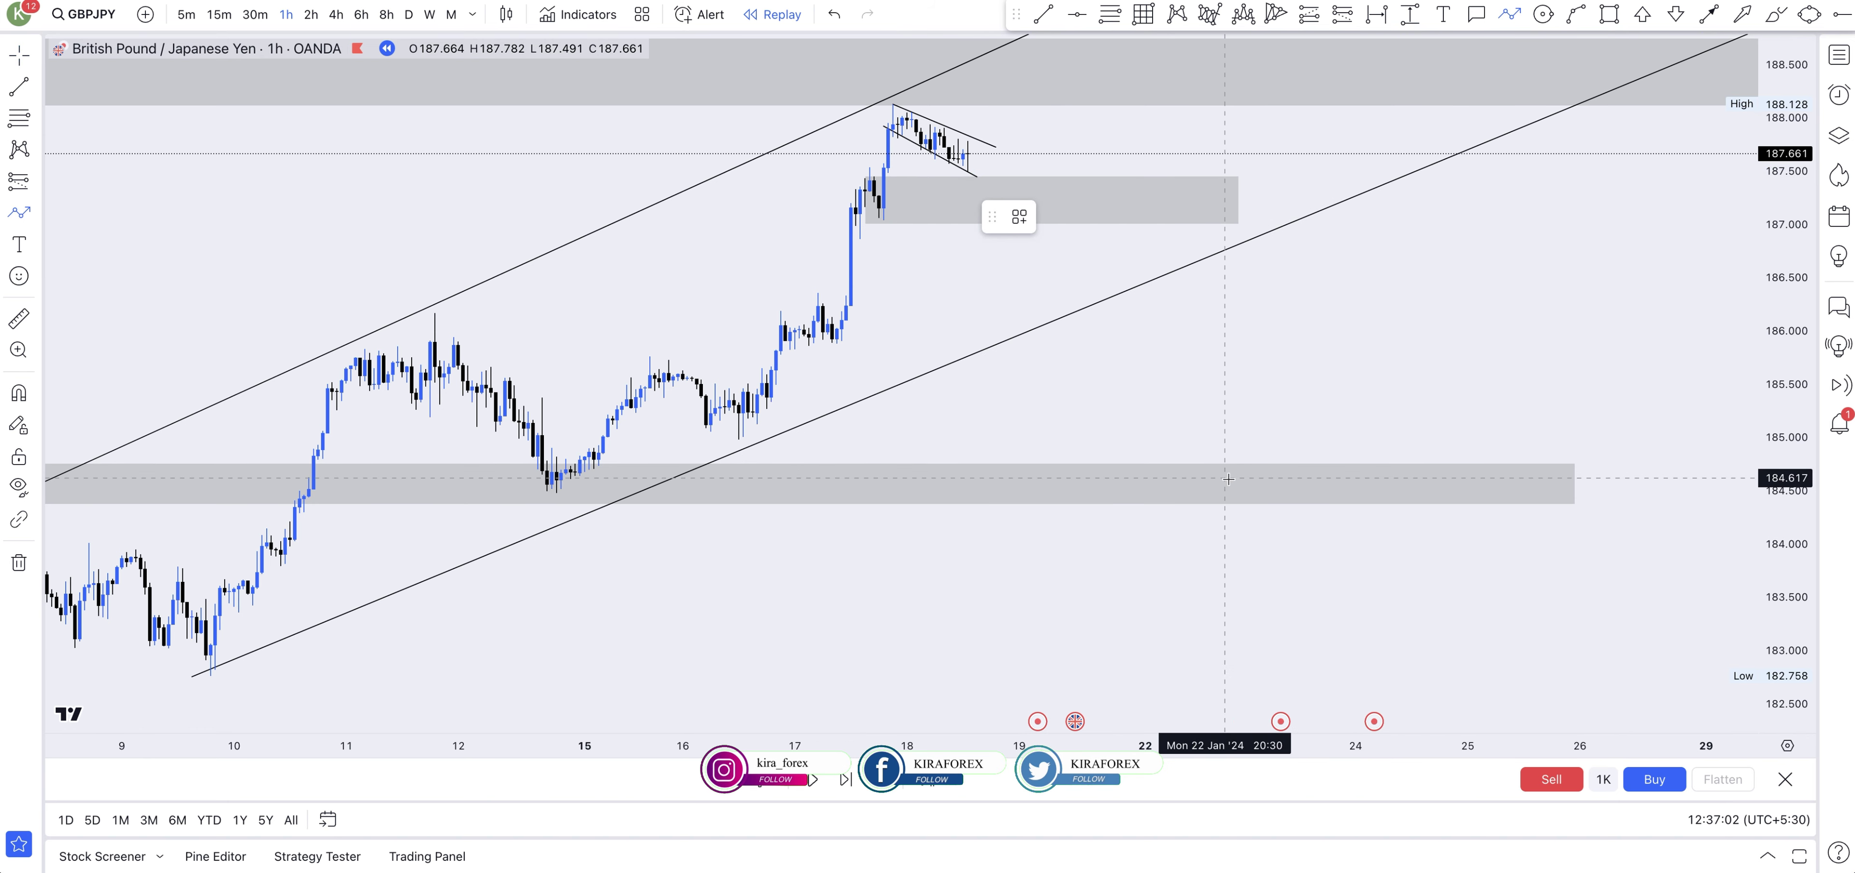
click(1266, 463)
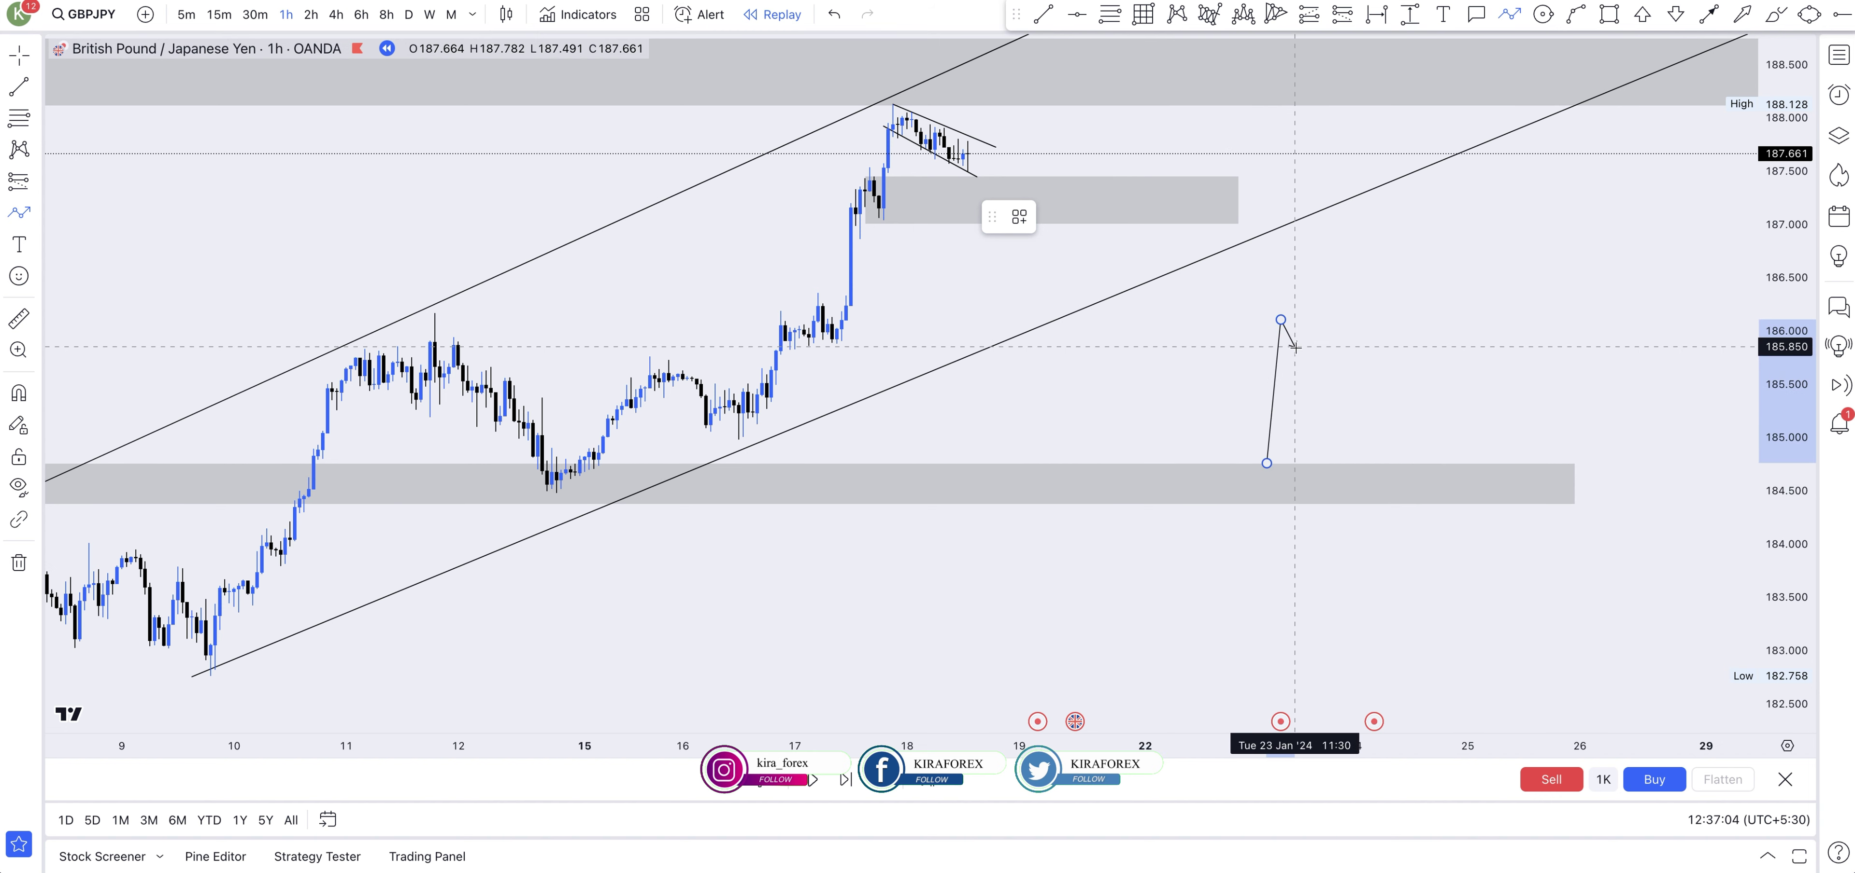
- Sketch a zigzag path from the 184.5 zone through about 186 up to roughly 187.1 at the lower channel line
click(1309, 314)
click(1332, 337)
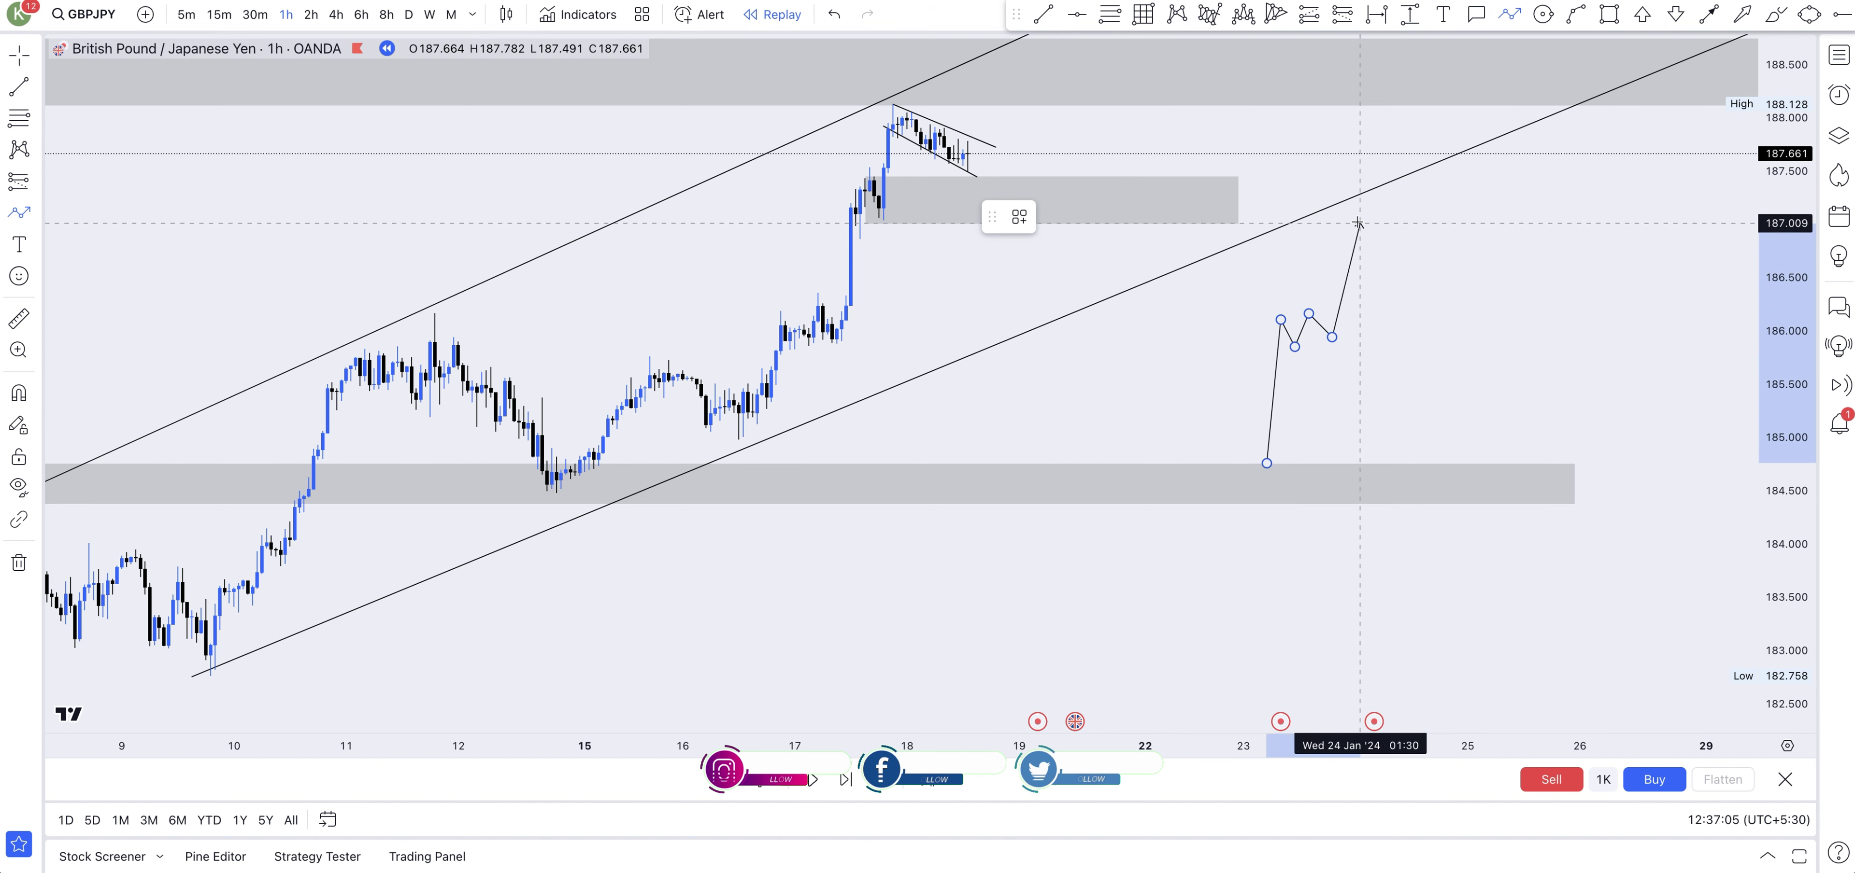
double_click(1355, 199)
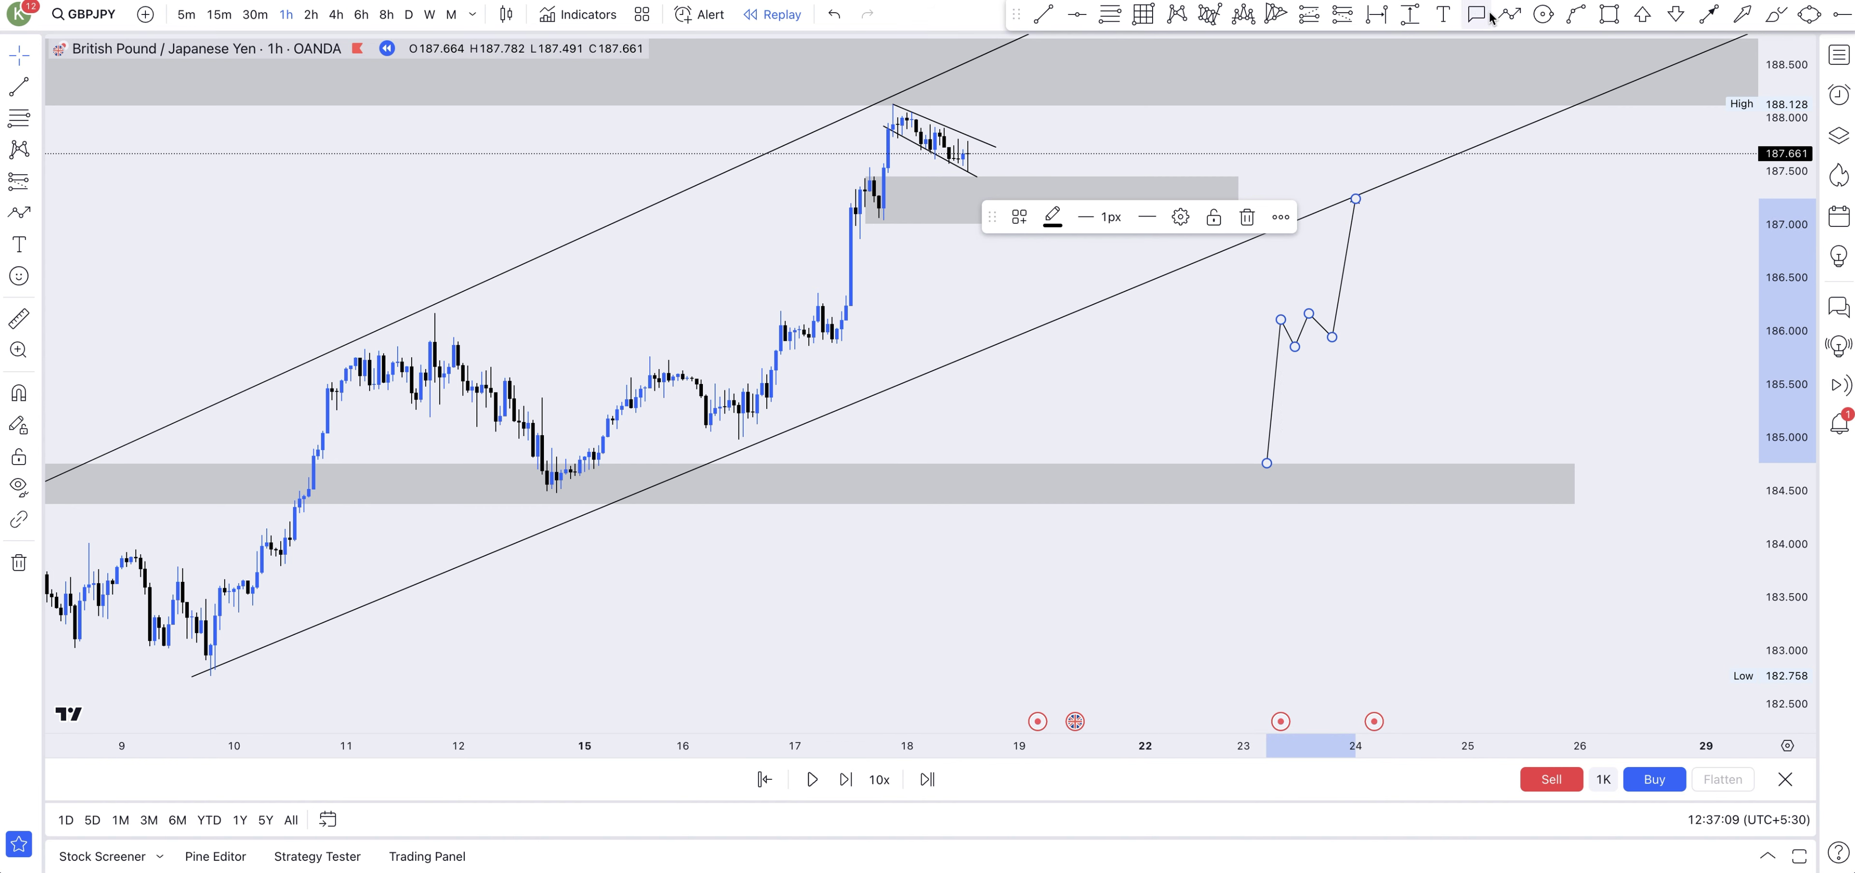
click(1510, 13)
- Draw an arrowed path from the demand box through the wedge, breaking up to the upper channel line near 188.5
click(883, 212)
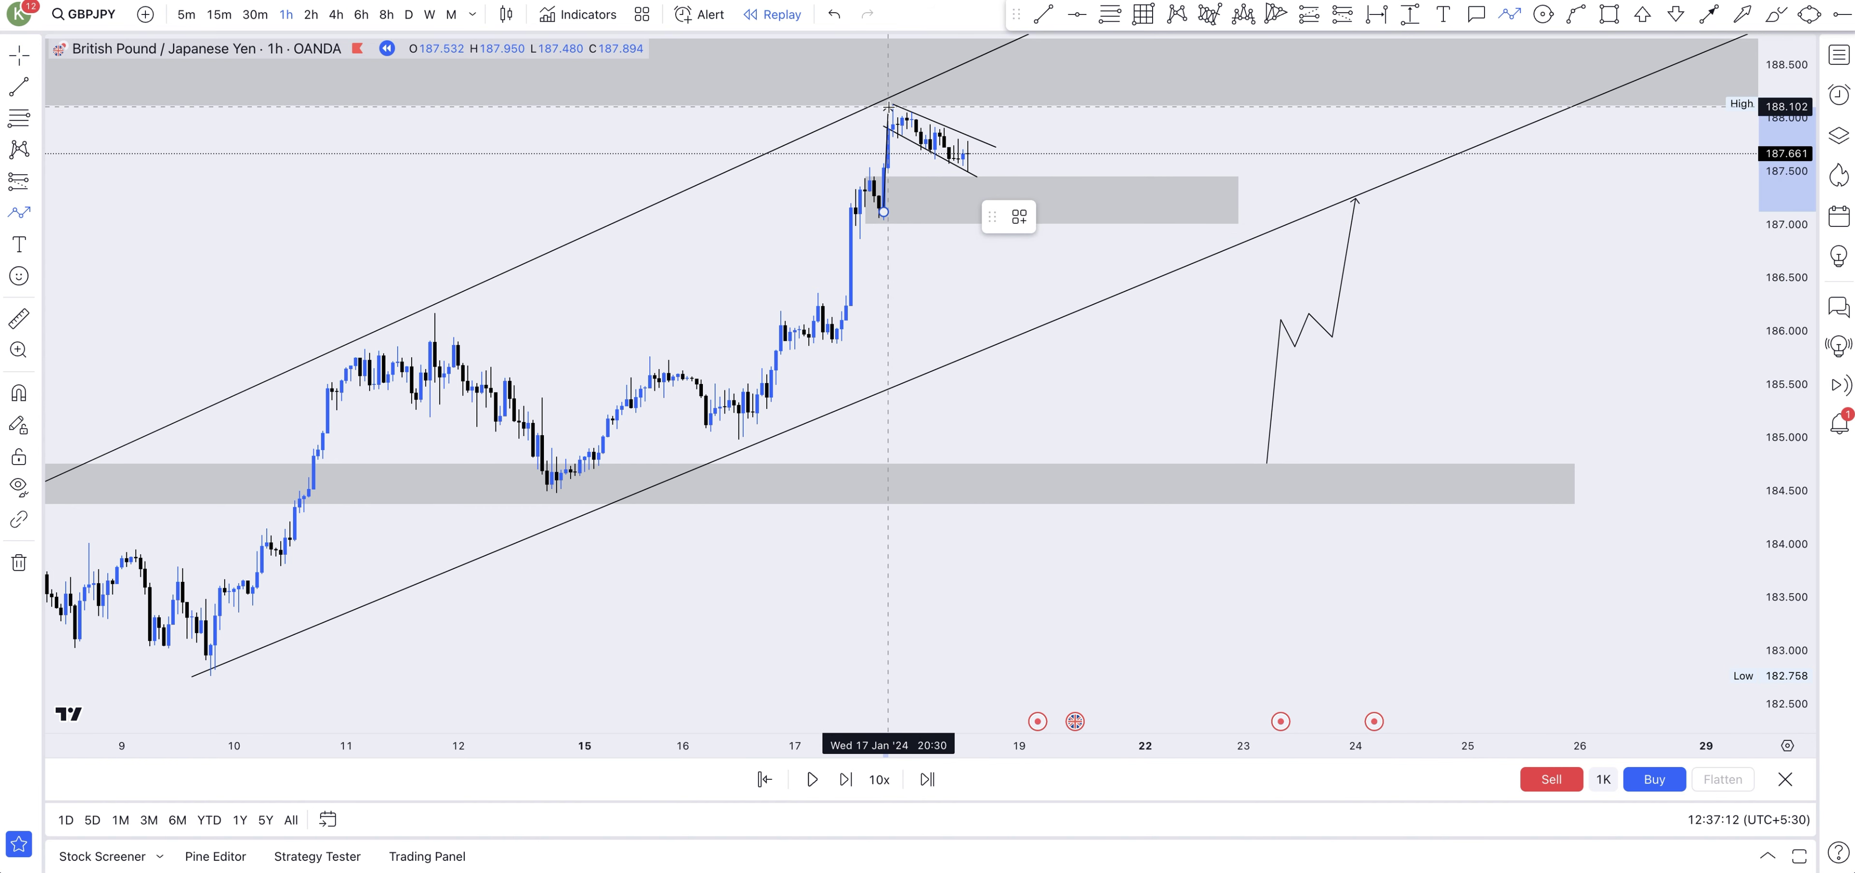
click(892, 104)
click(906, 140)
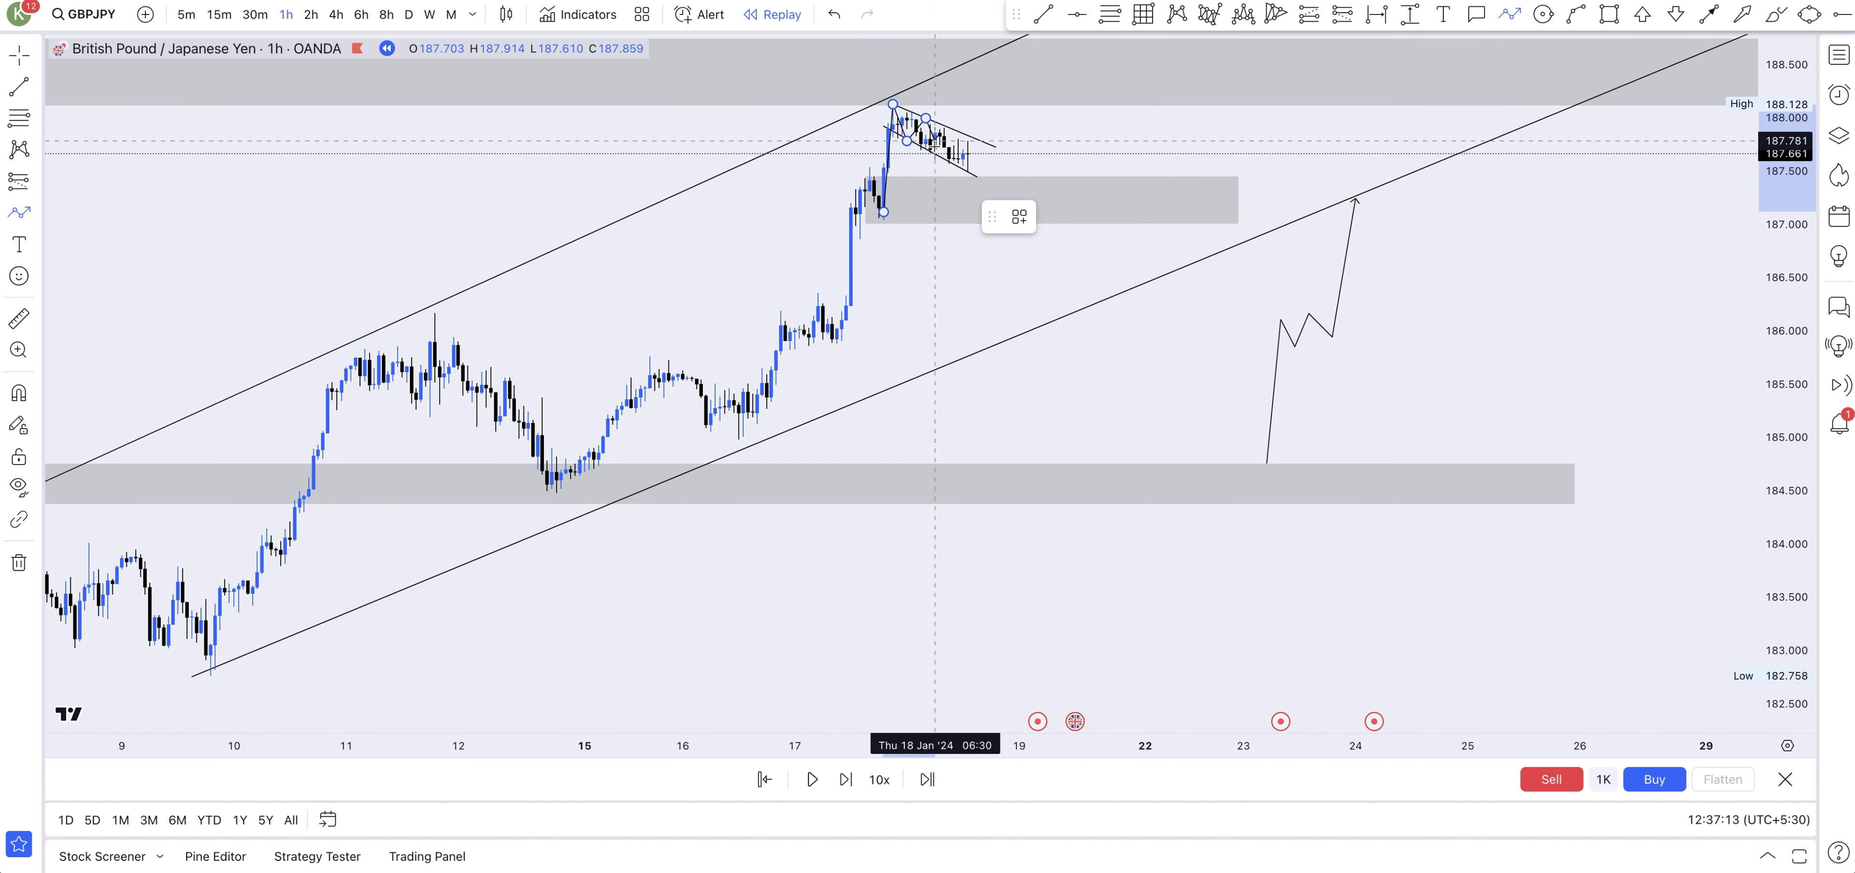
click(972, 176)
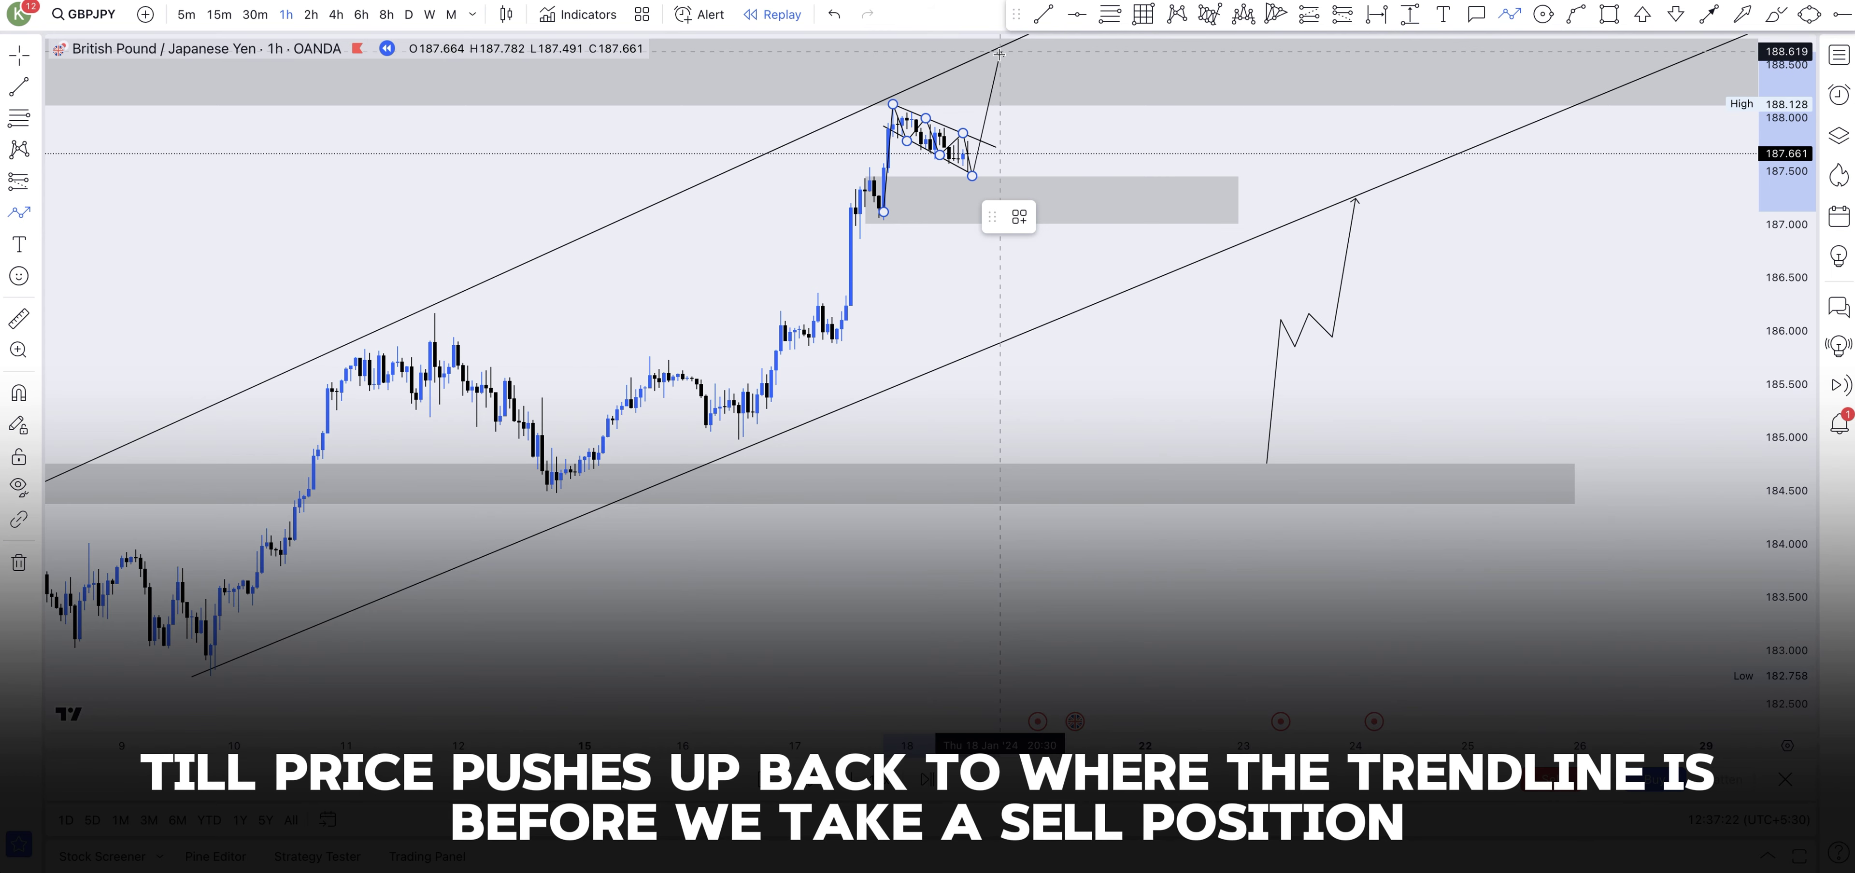
double_click(999, 50)
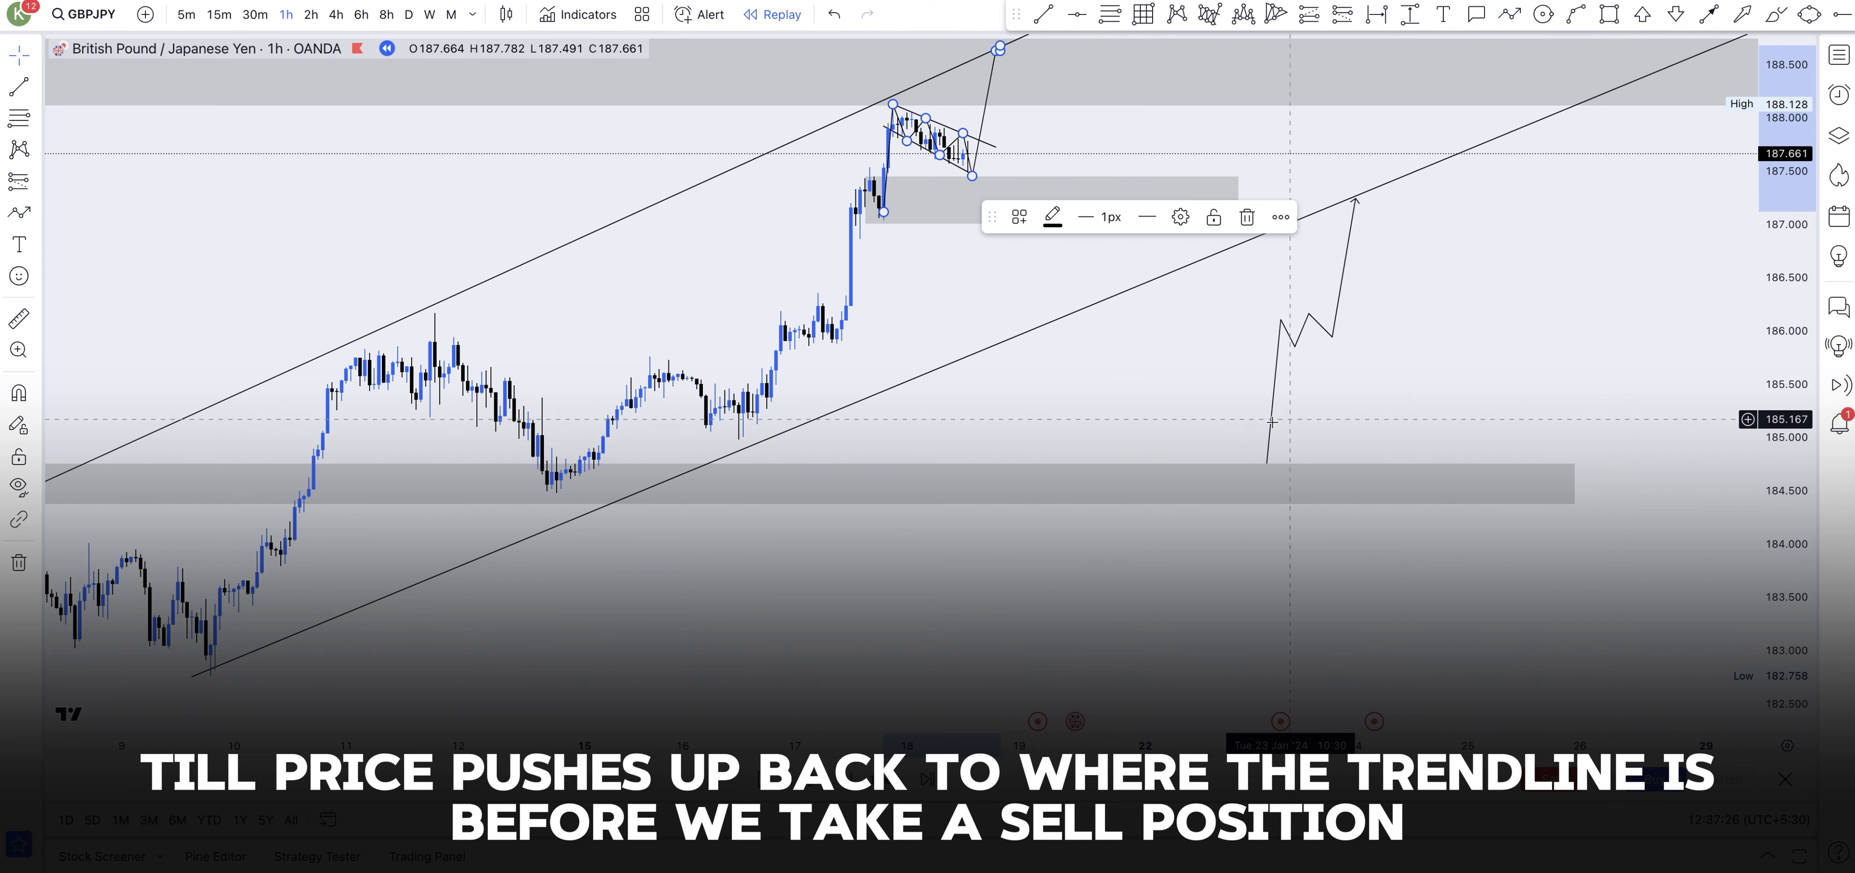
click(1205, 373)
scroll(1088, 538, up, 5)
scroll(1167, 569, left, 5)
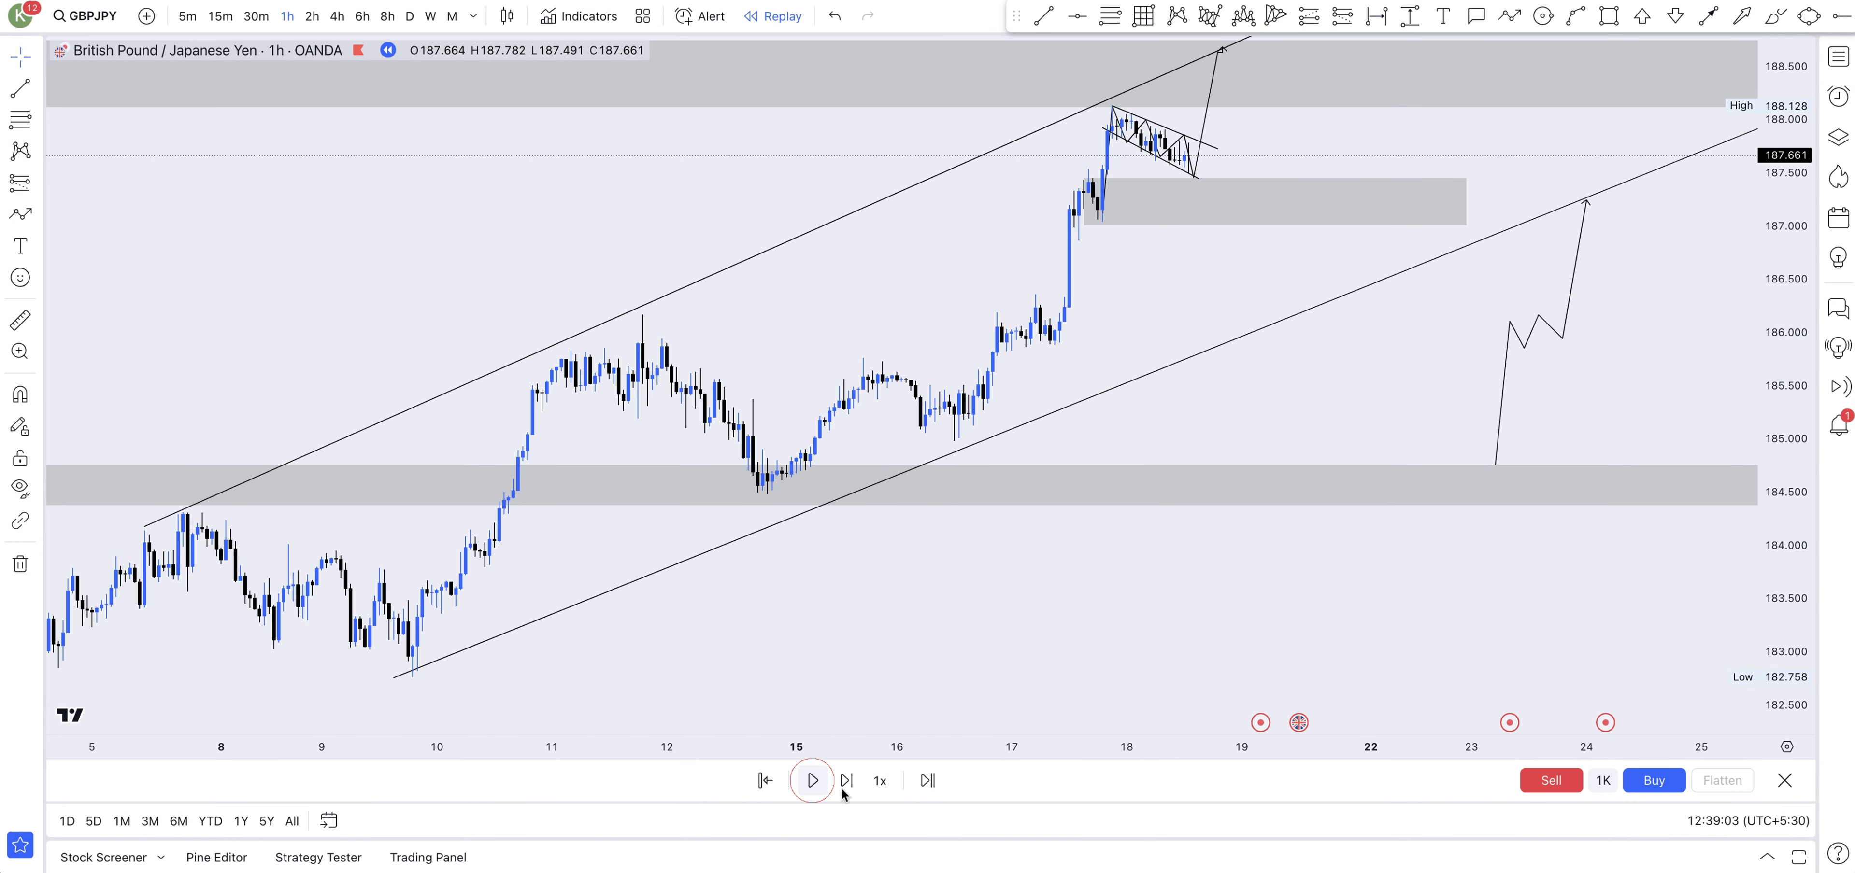
- Play the bar replay until candles push into the upper grey zone near 188.8
click(820, 784)
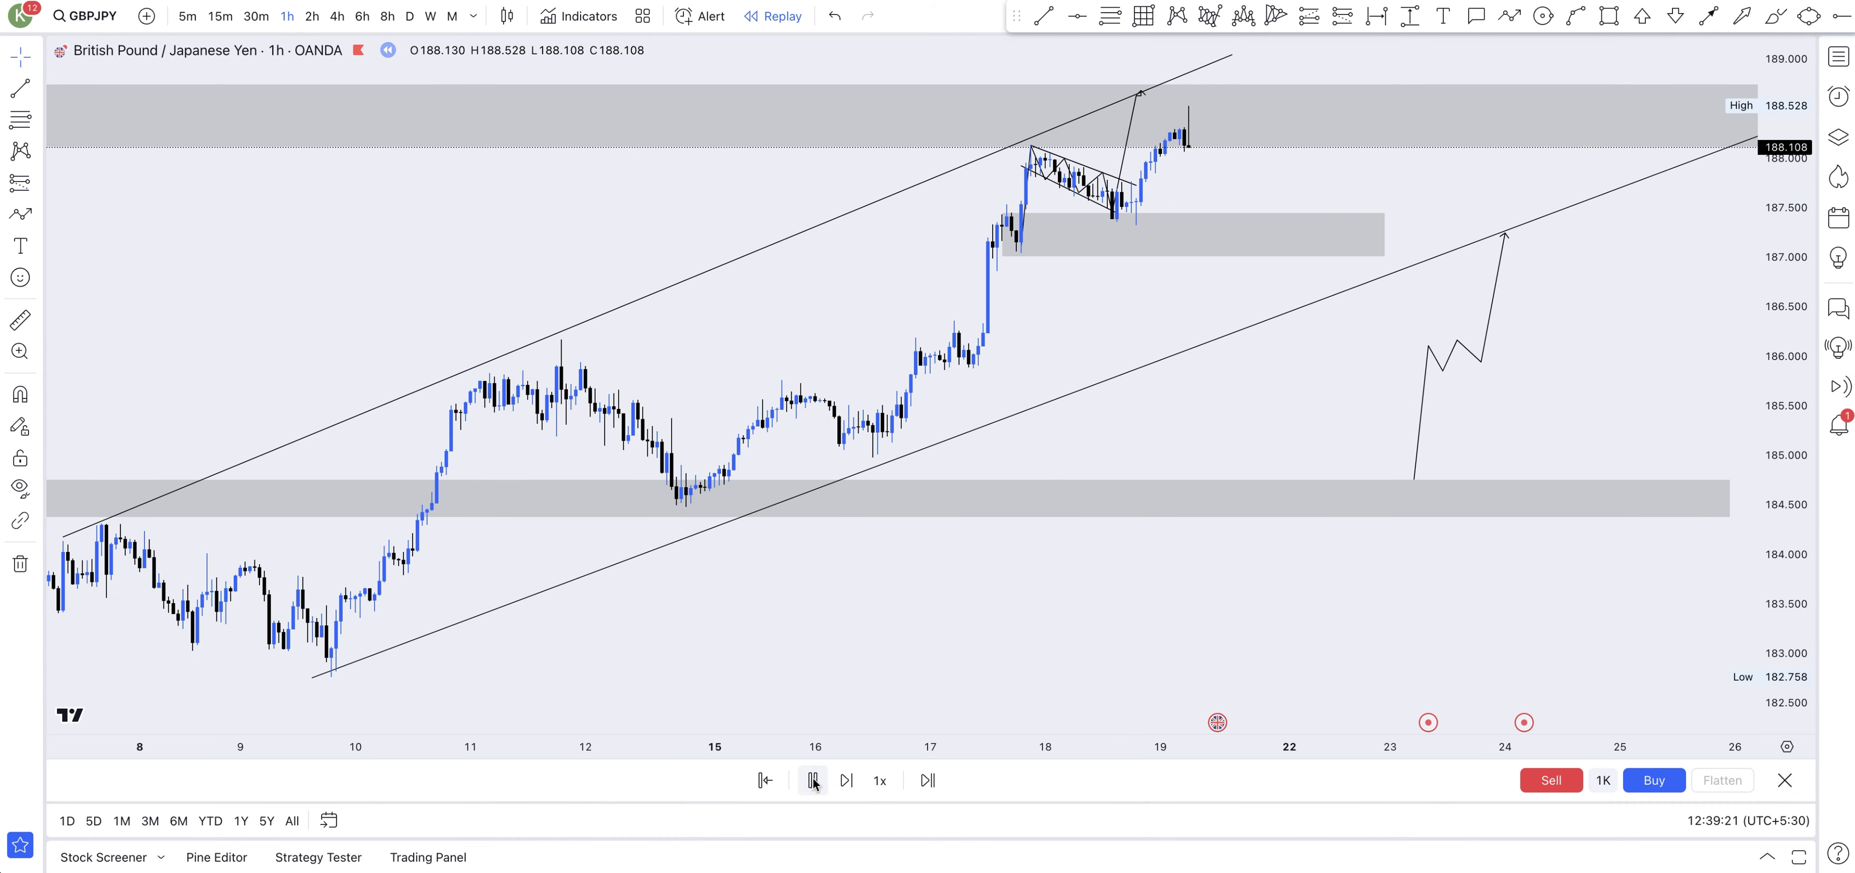
scroll(1051, 339, right, 5)
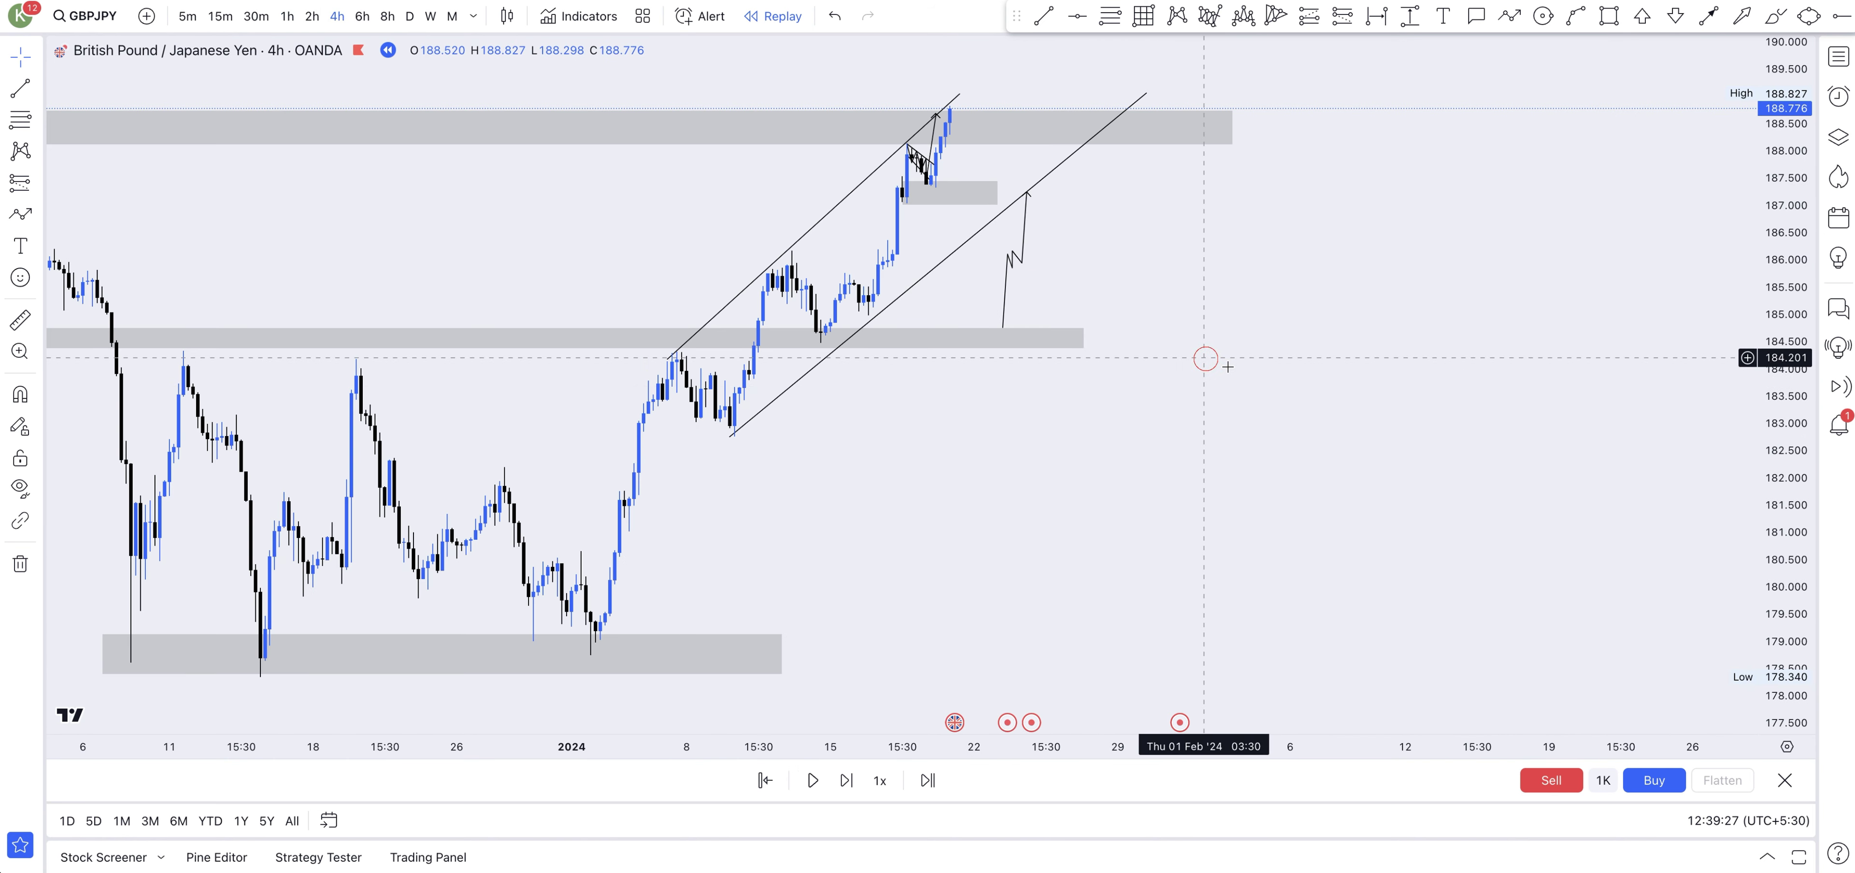
- Zoom into the recent 4-hour bars and deselect the small rectangle near the latest candles
scroll(1087, 179, left, 2)
scroll(825, 182, left, 5)
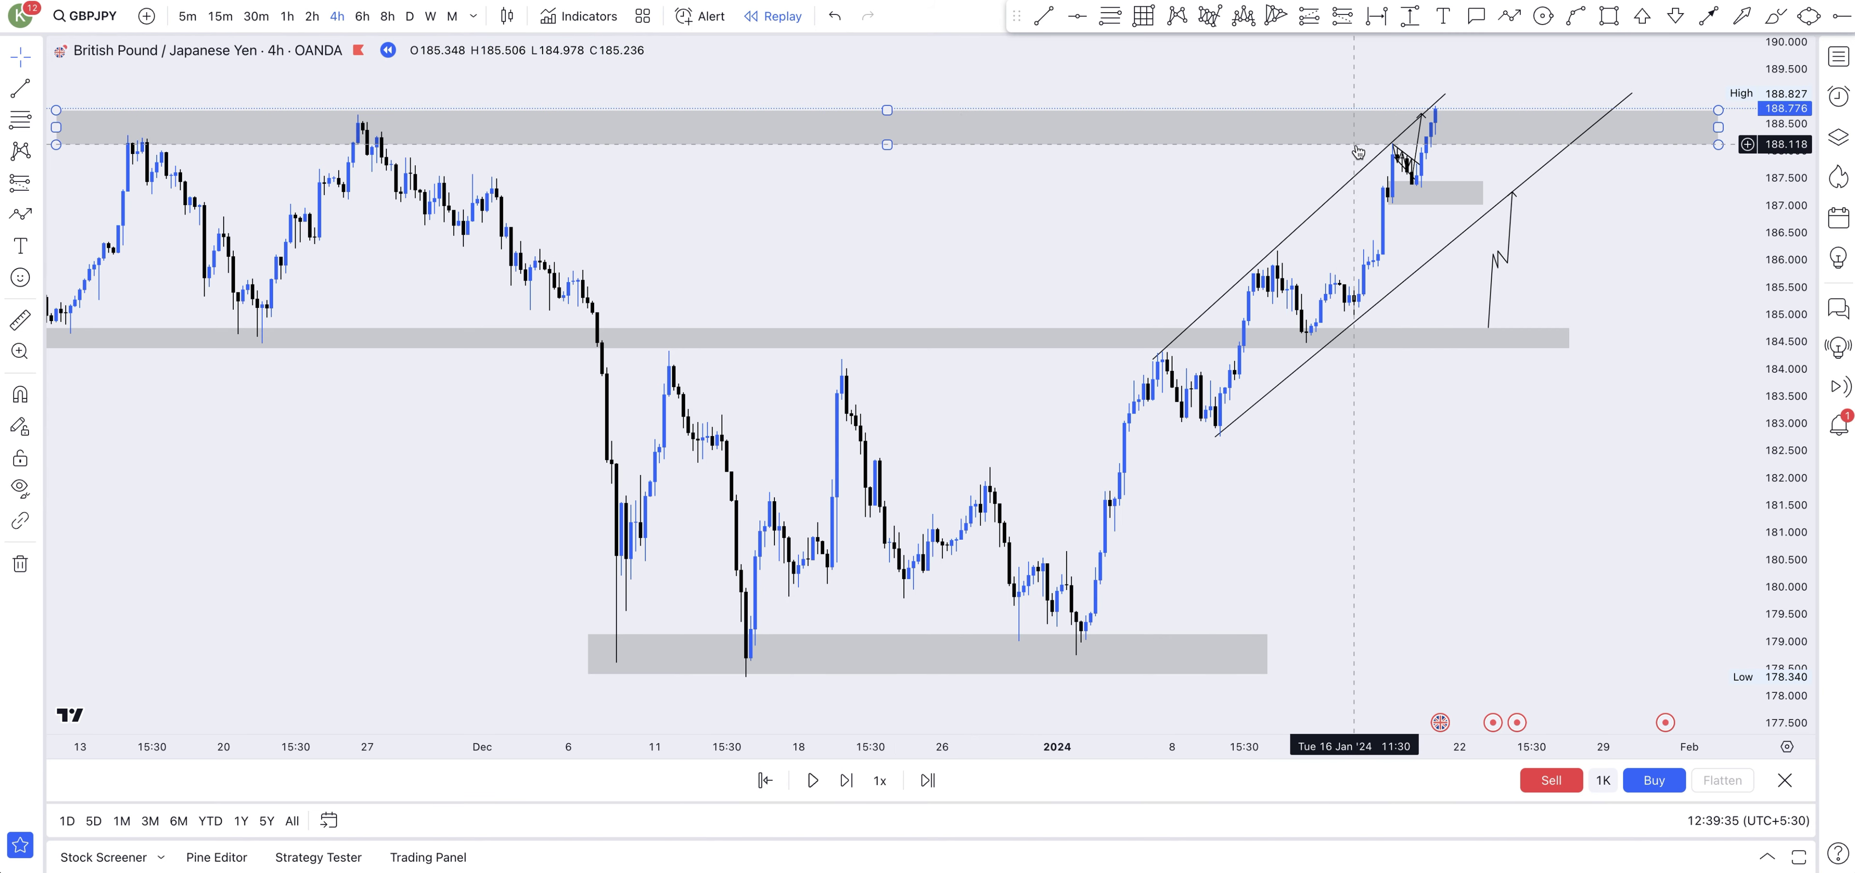
scroll(1031, 202, up, 5)
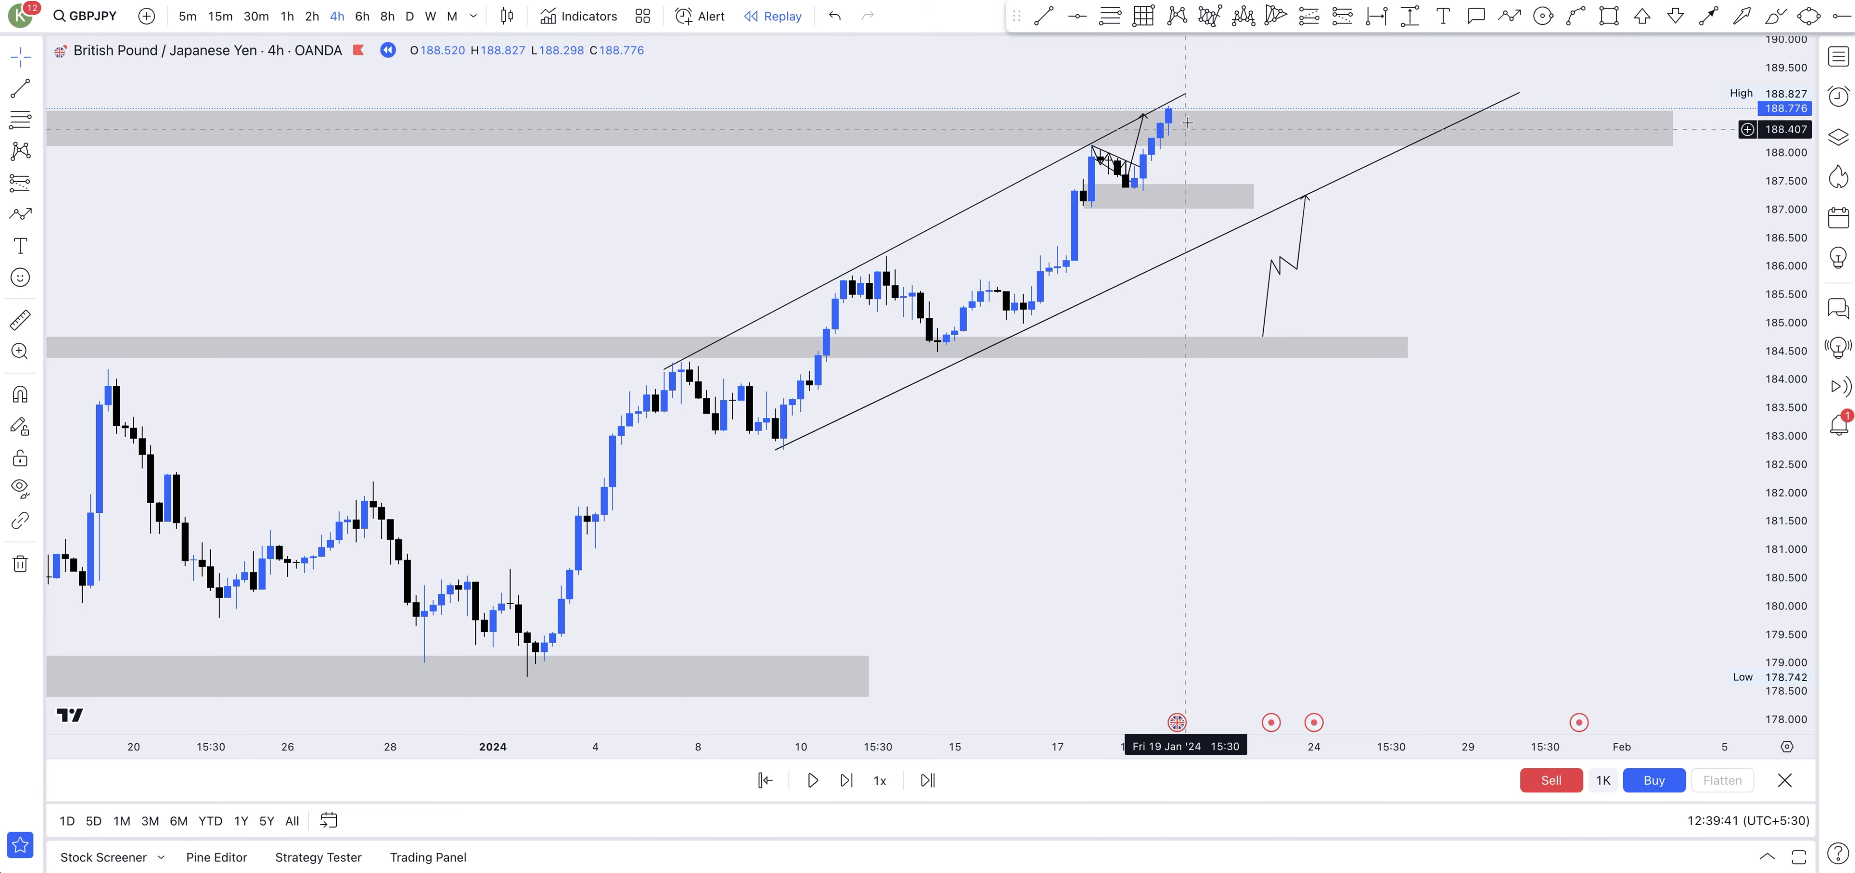
click(1210, 210)
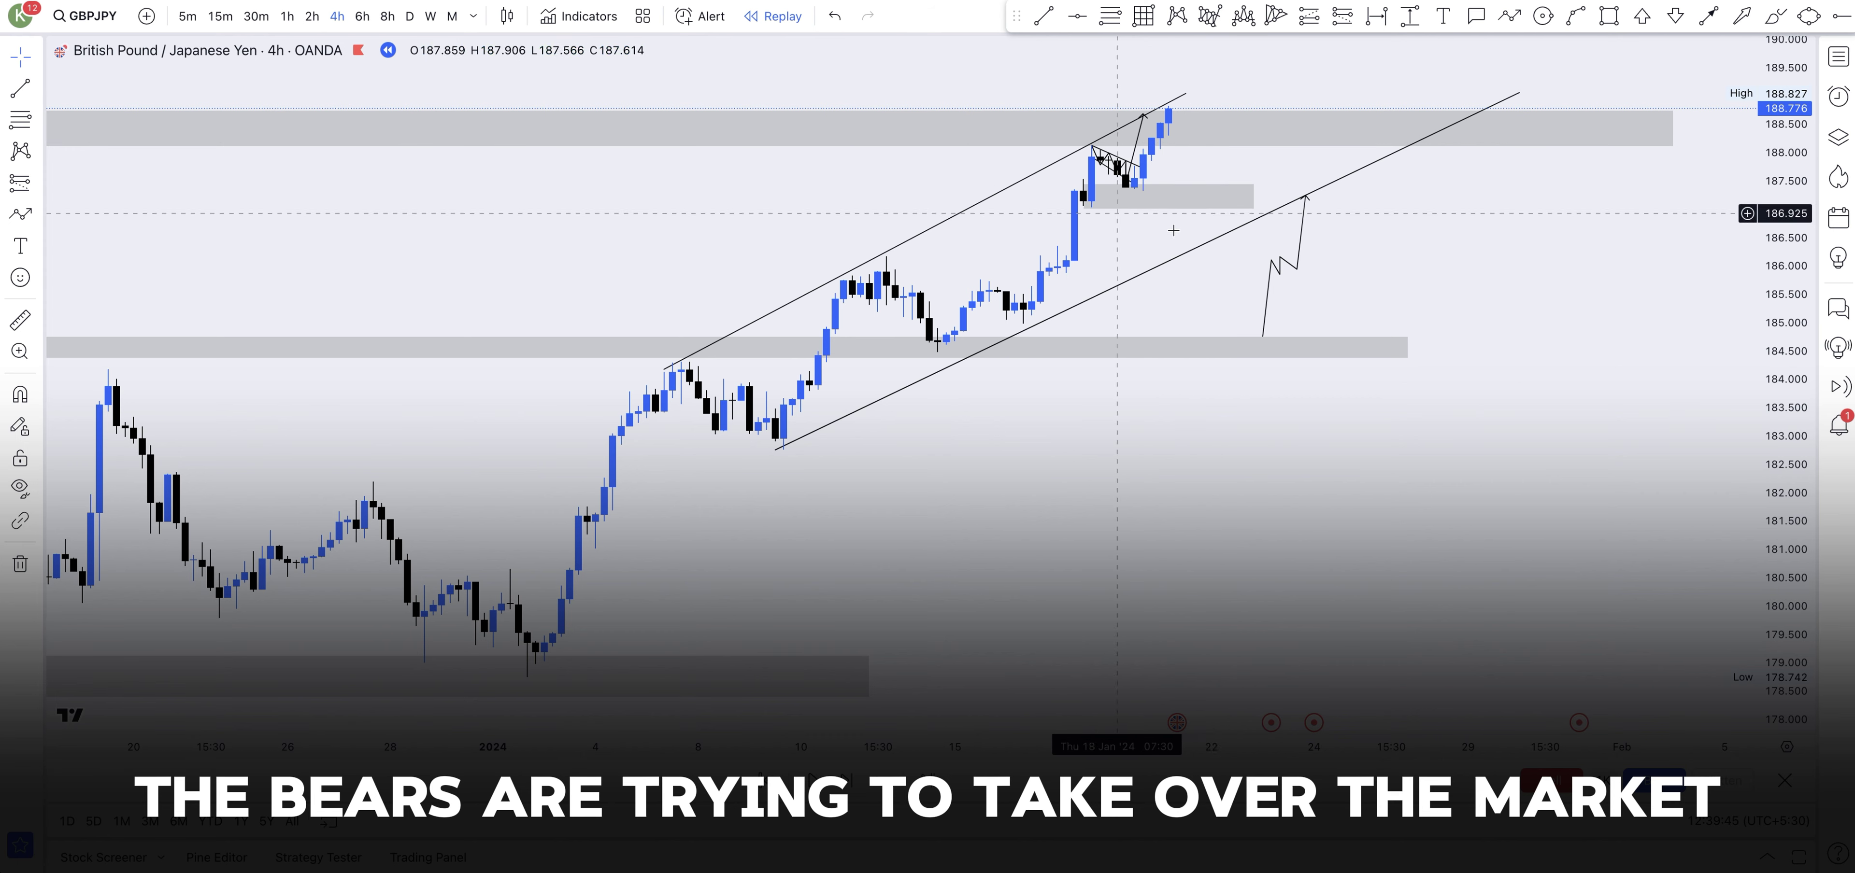
mouse_move(1192, 168)
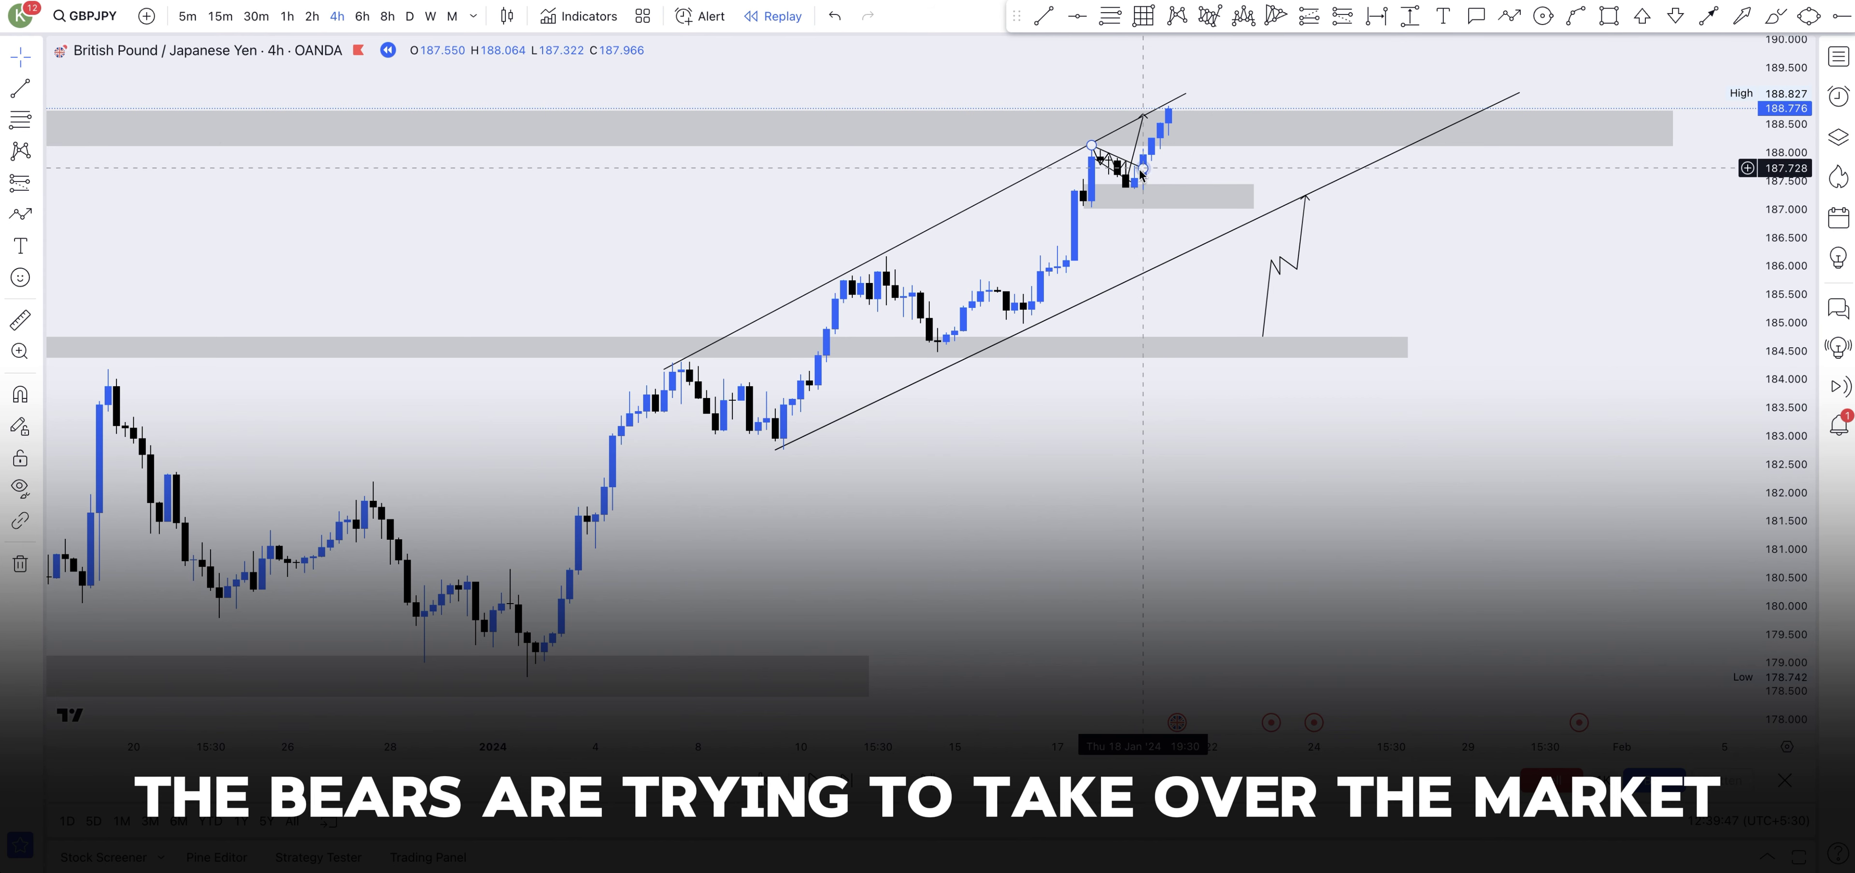
scroll(1212, 152, up, 3)
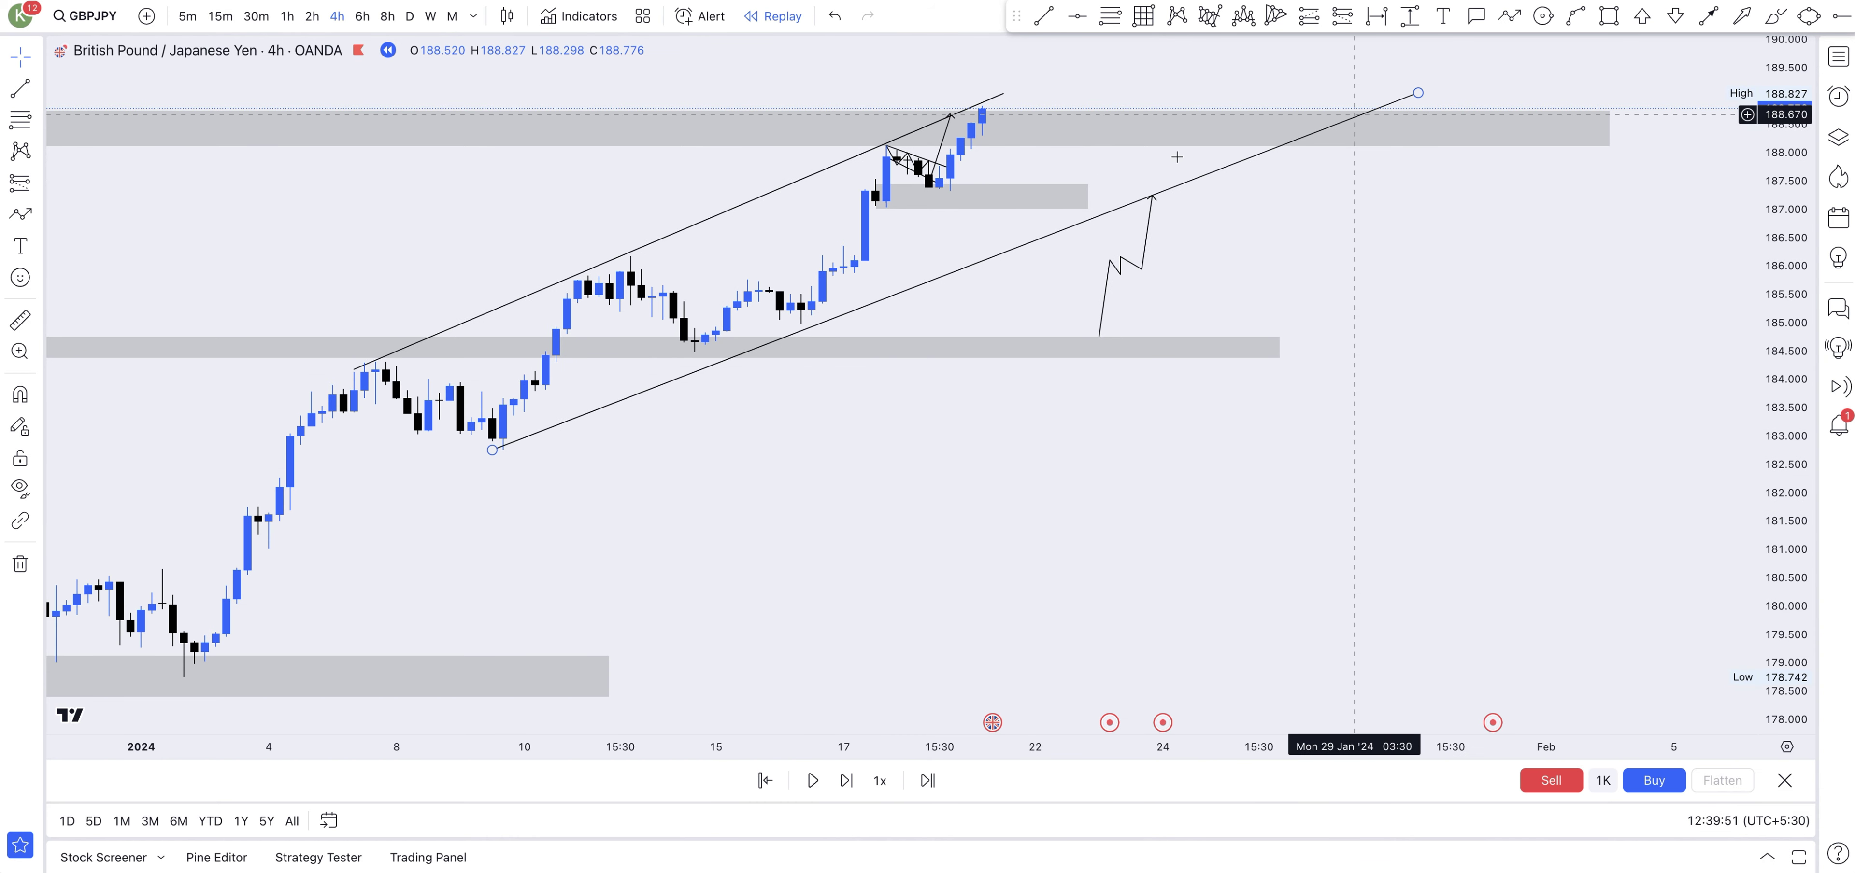
mouse_move(907, 154)
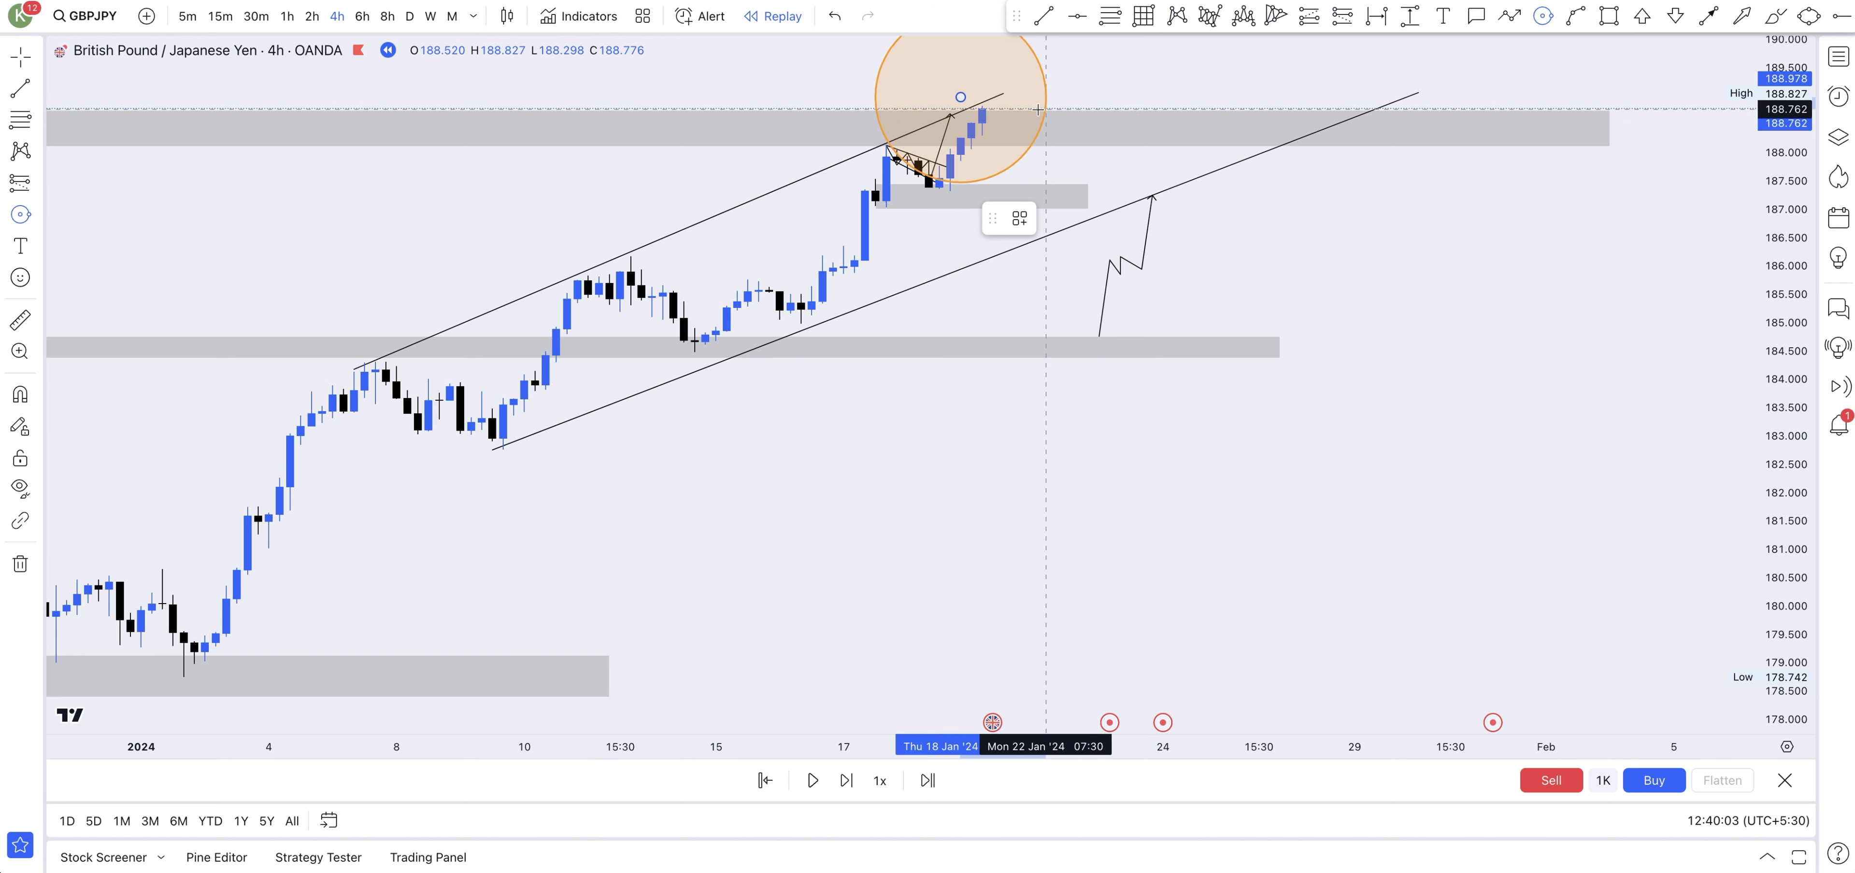
- Circle the latest candles at the upper zone, nudge the circle down, then delete it
click(1001, 112)
drag(919, 92, 937, 110)
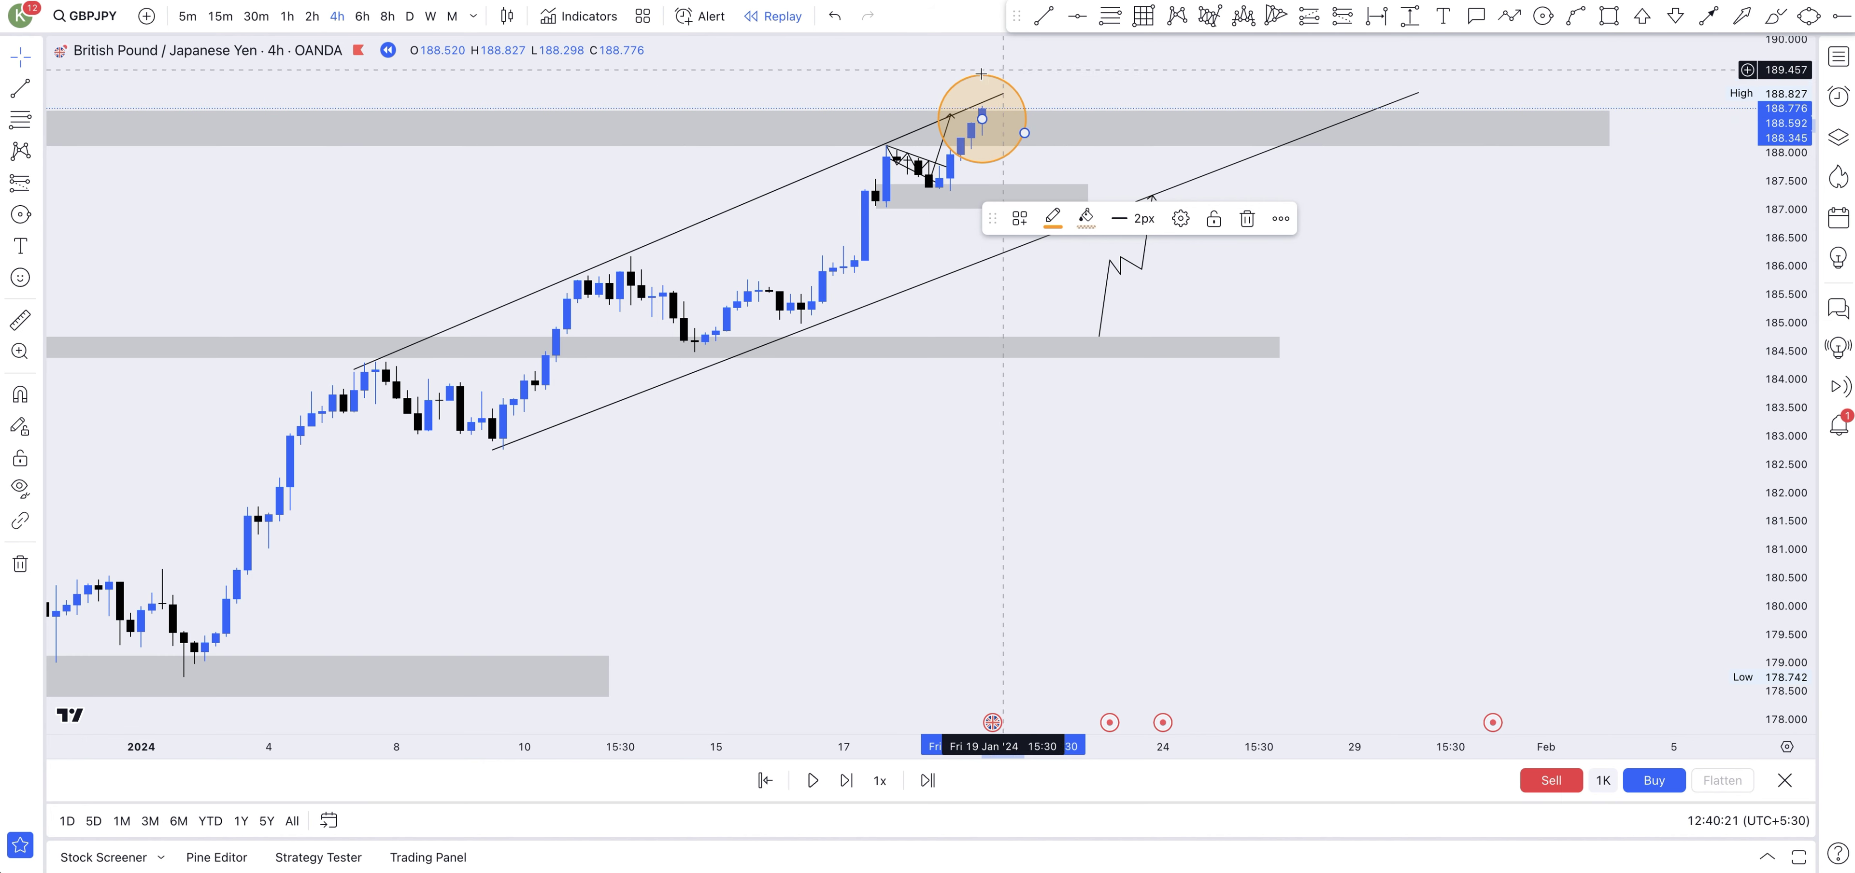
click(1247, 218)
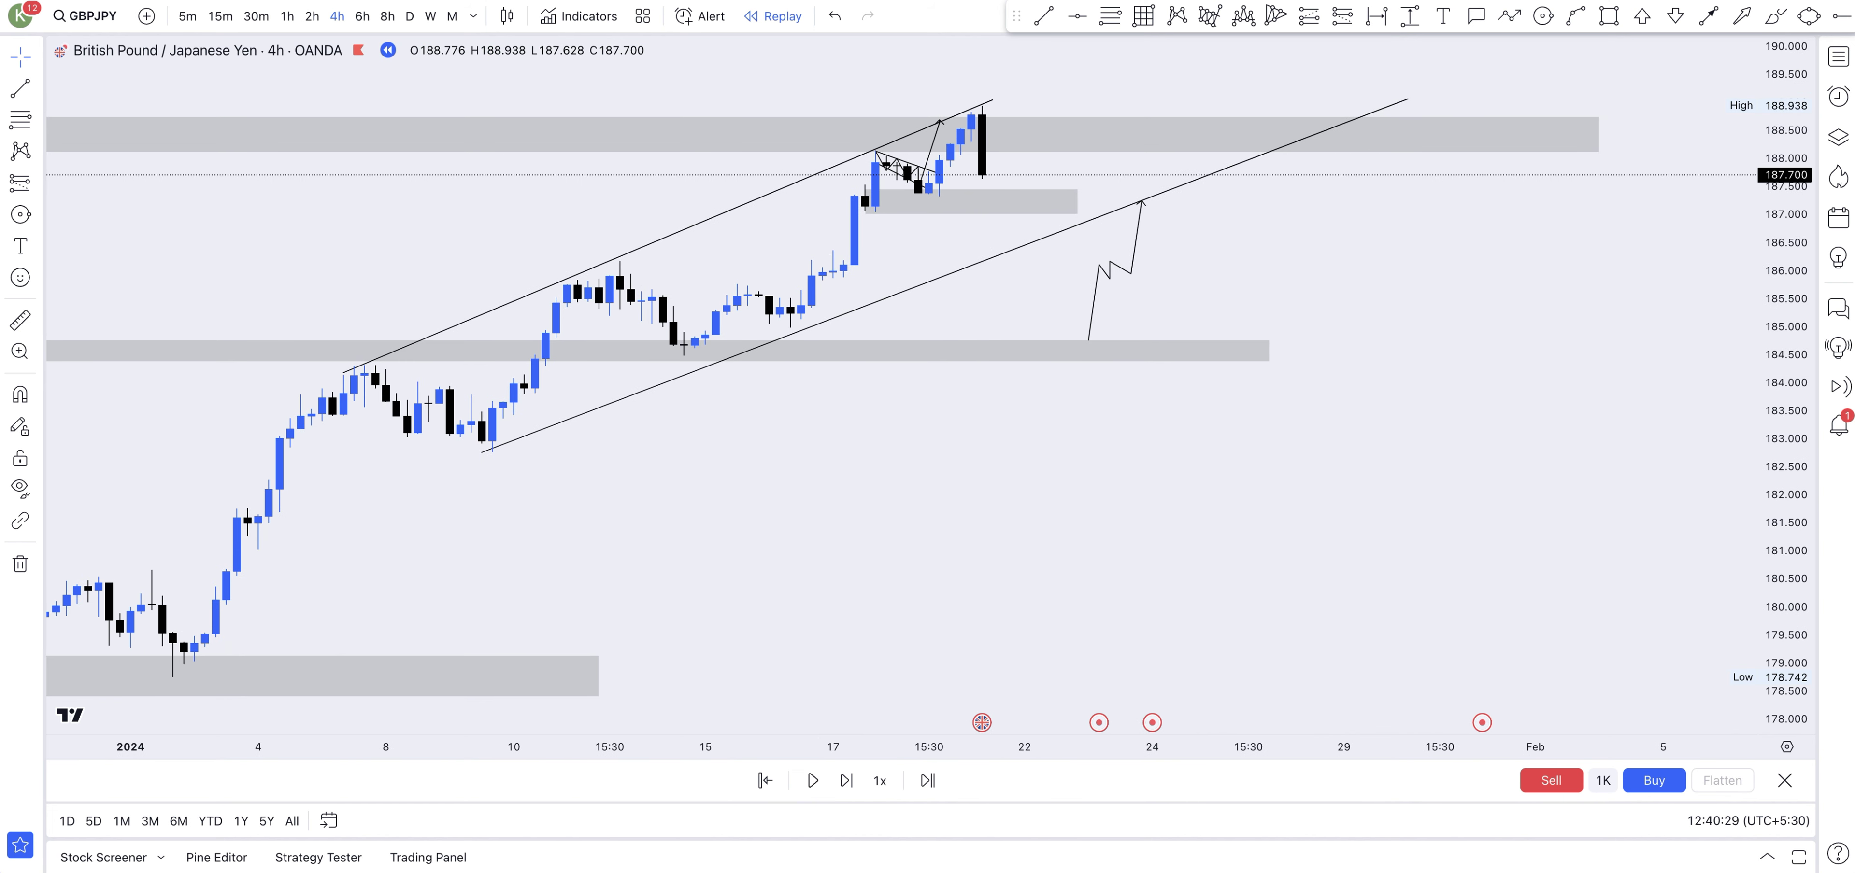
- Switch GBPJPY to the 1-hour timeframe and stretch the channel's upper line to the new high
click(287, 16)
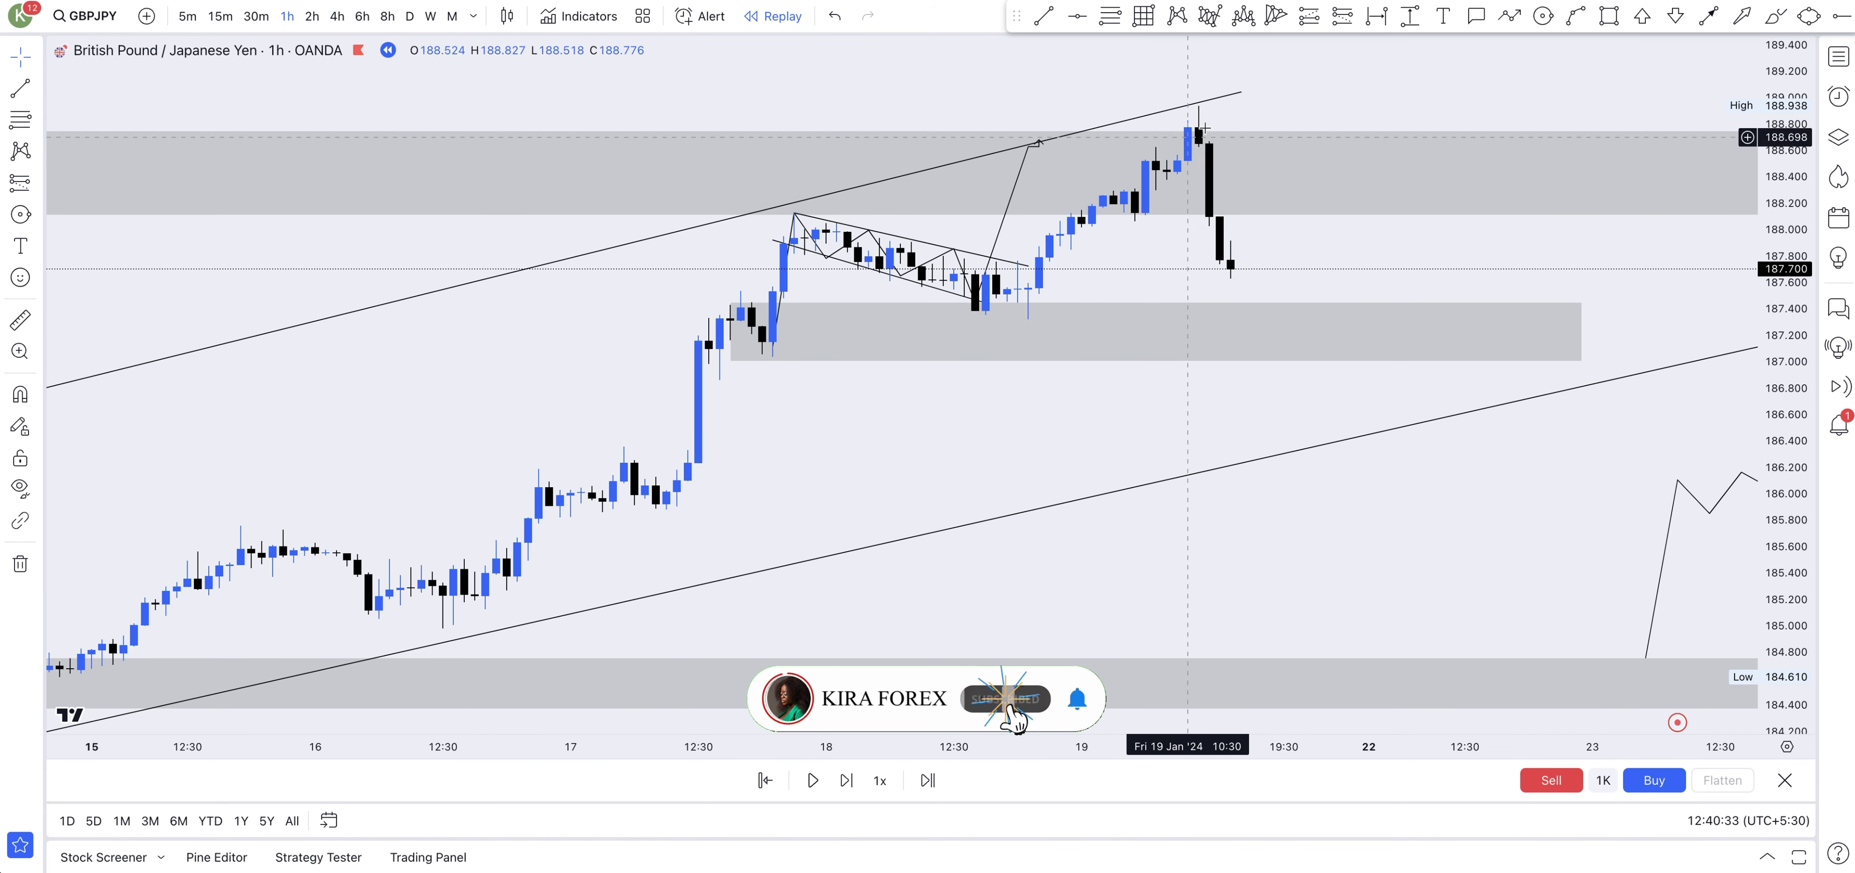
click(1245, 104)
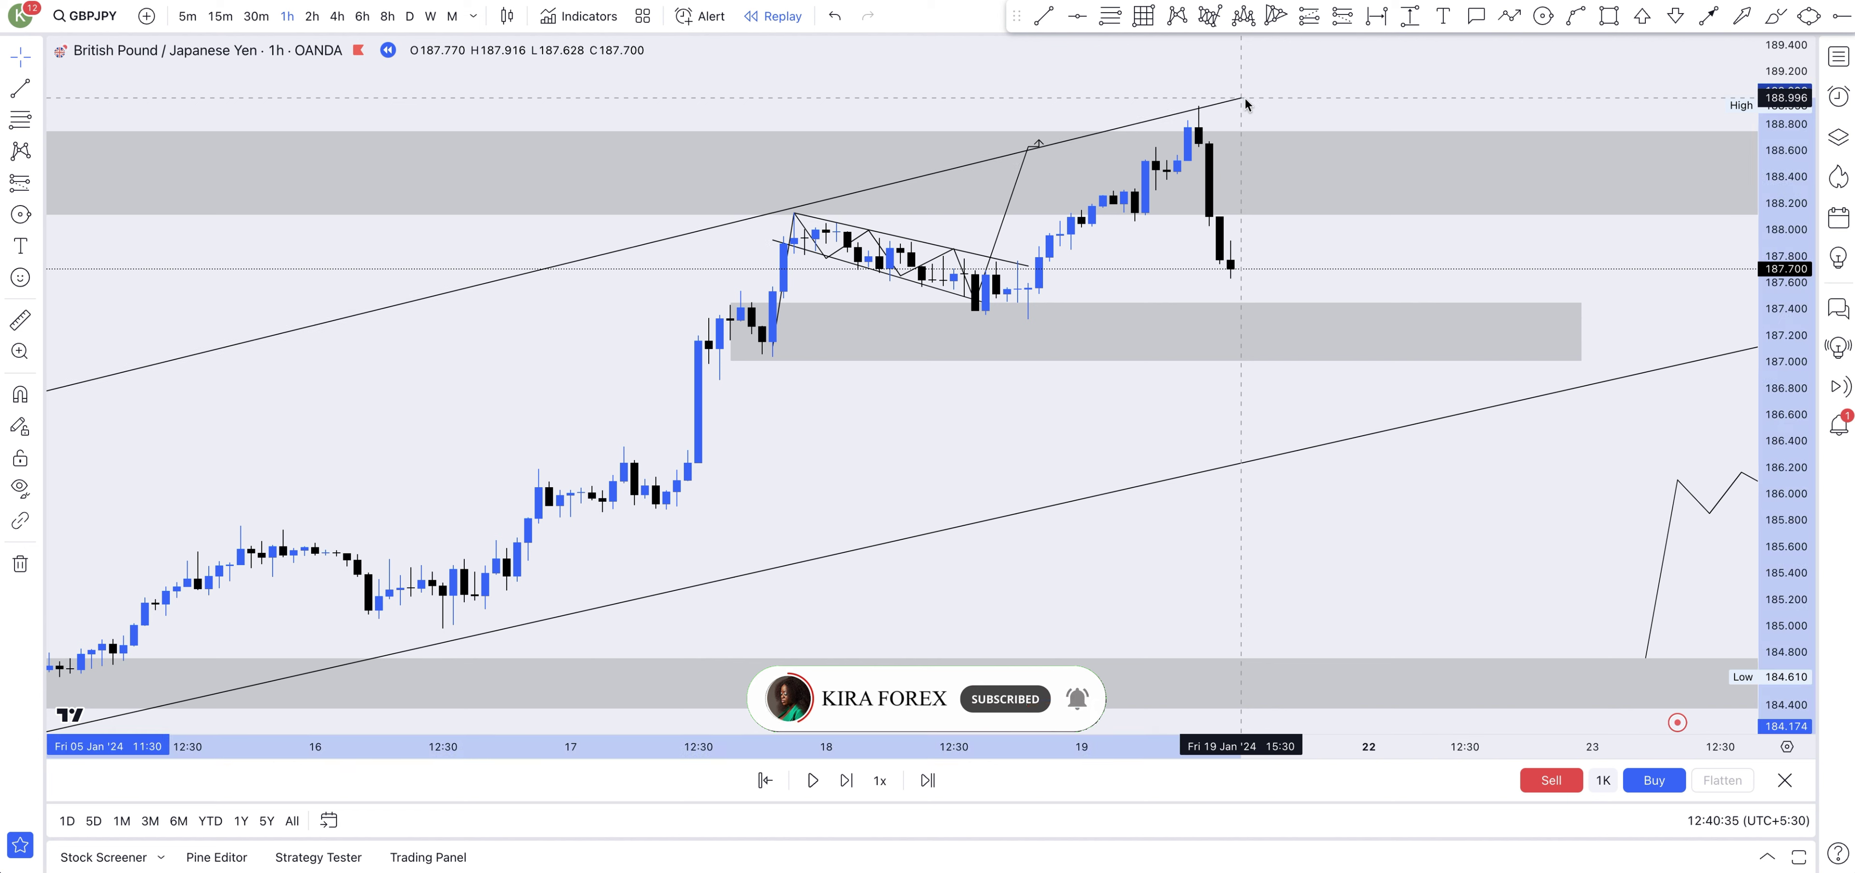
drag(1246, 104, 1251, 93)
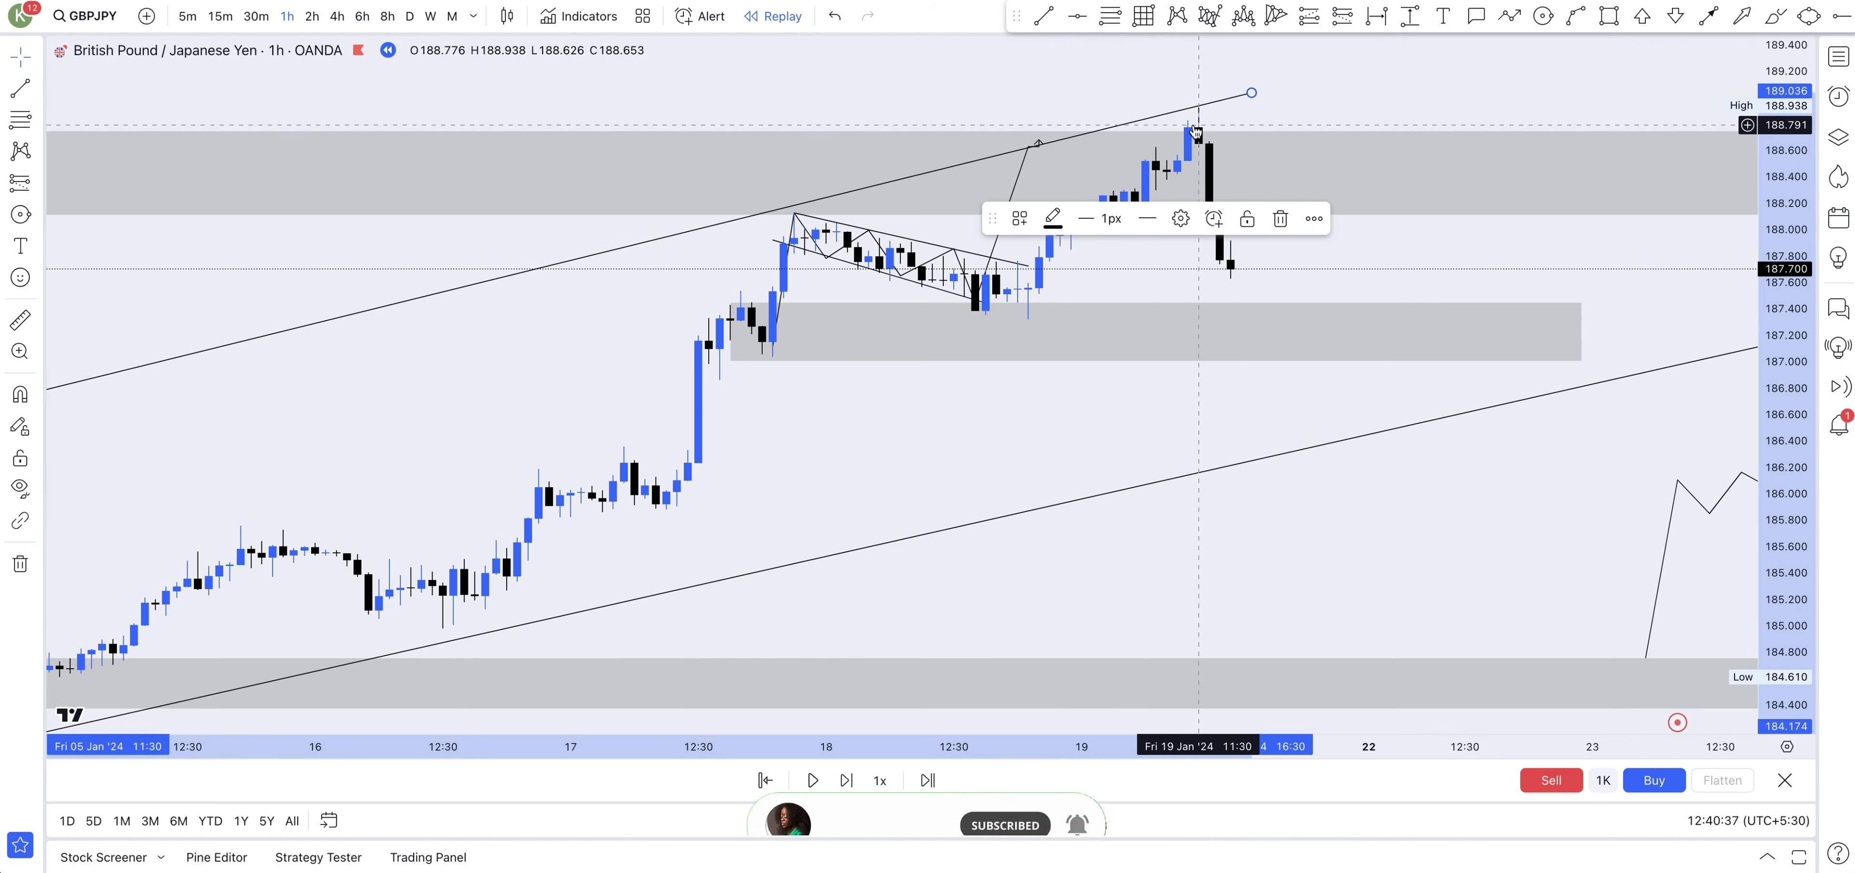
click(1110, 159)
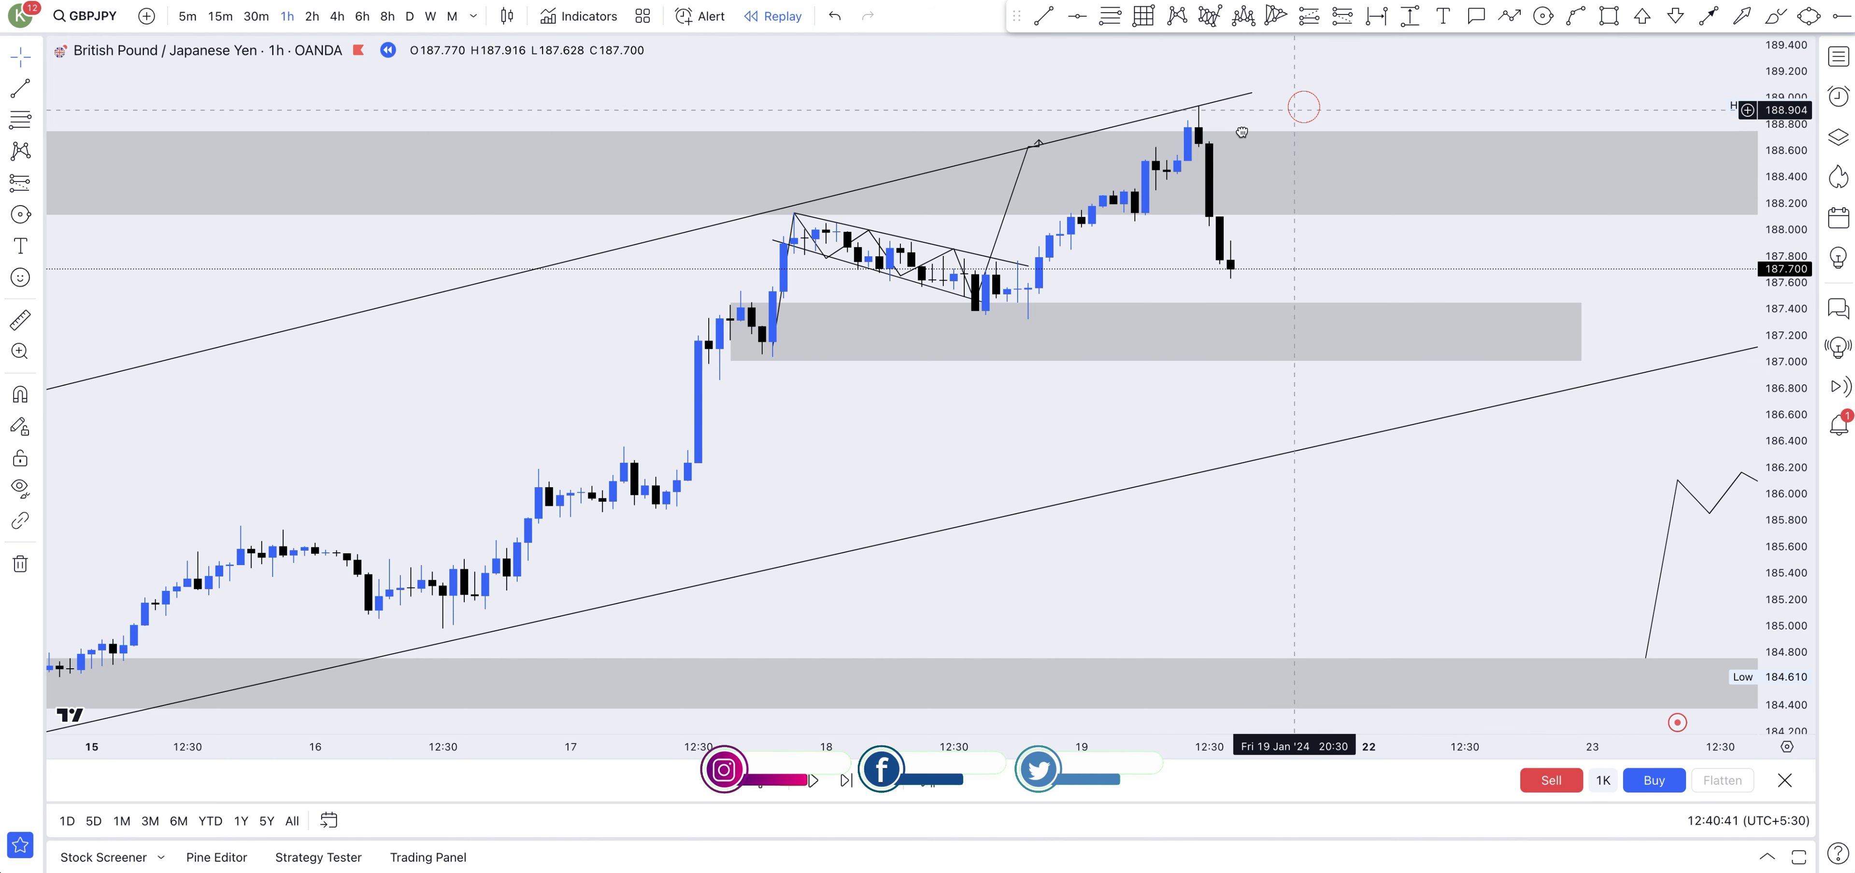
scroll(1241, 132, up, 4)
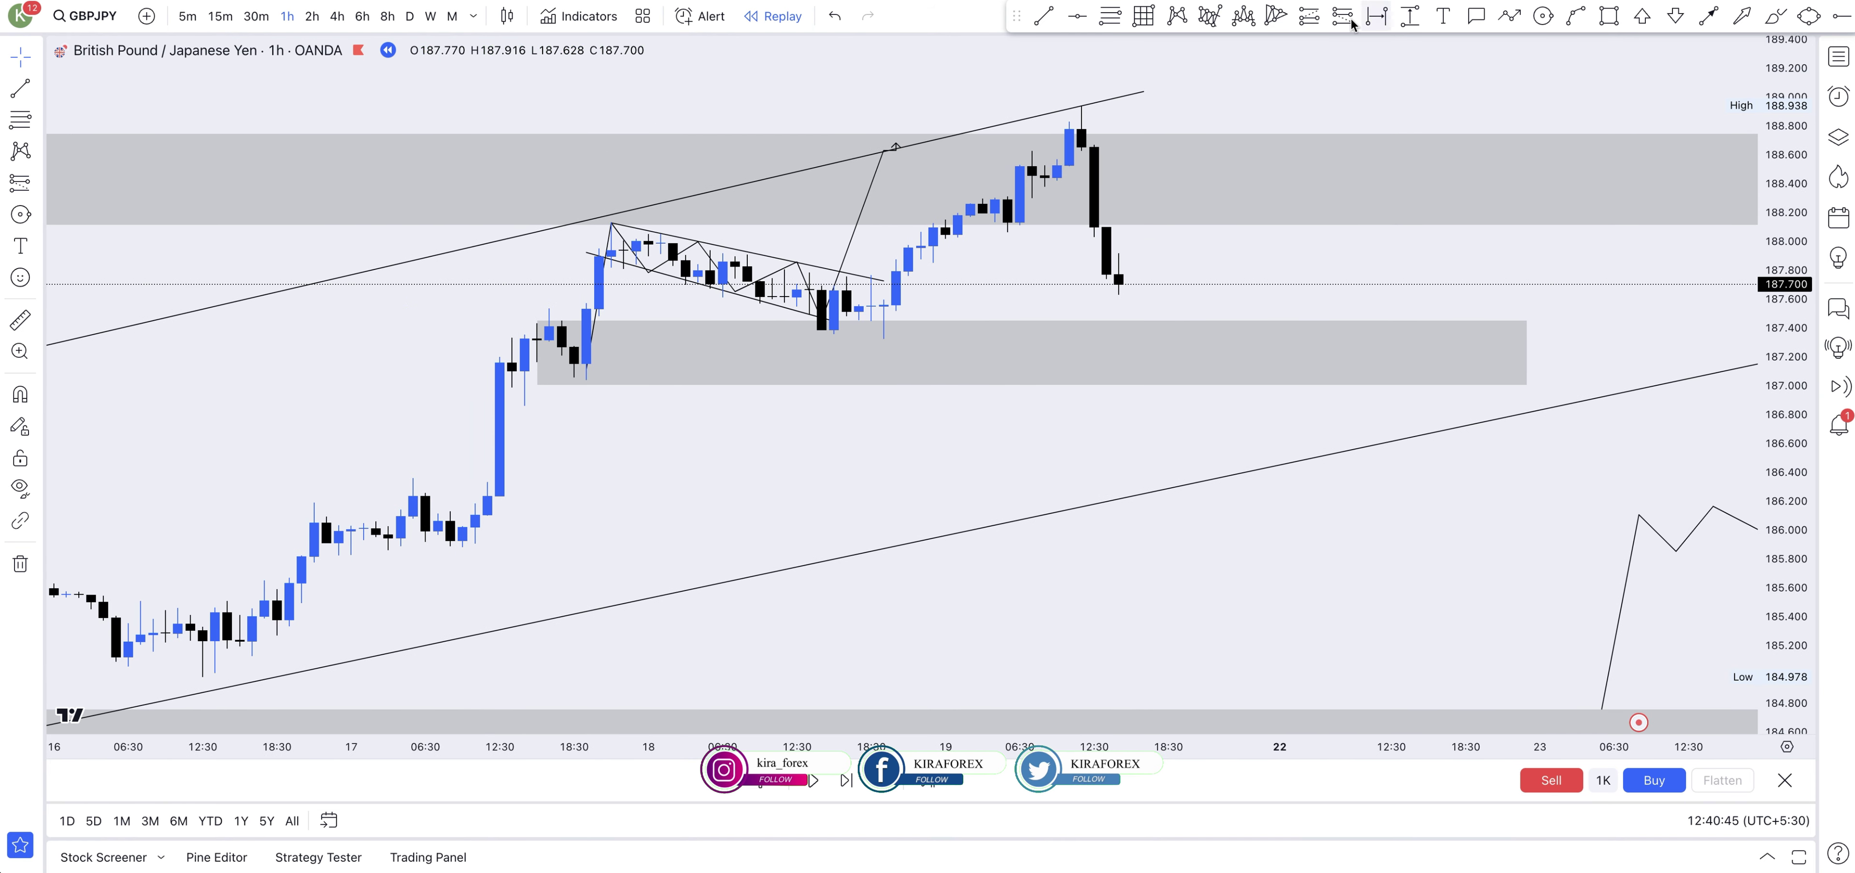
- Place a short position at the peak candle with stop 189.203 and target 186.300 for 4.16 risk/reward
click(1344, 16)
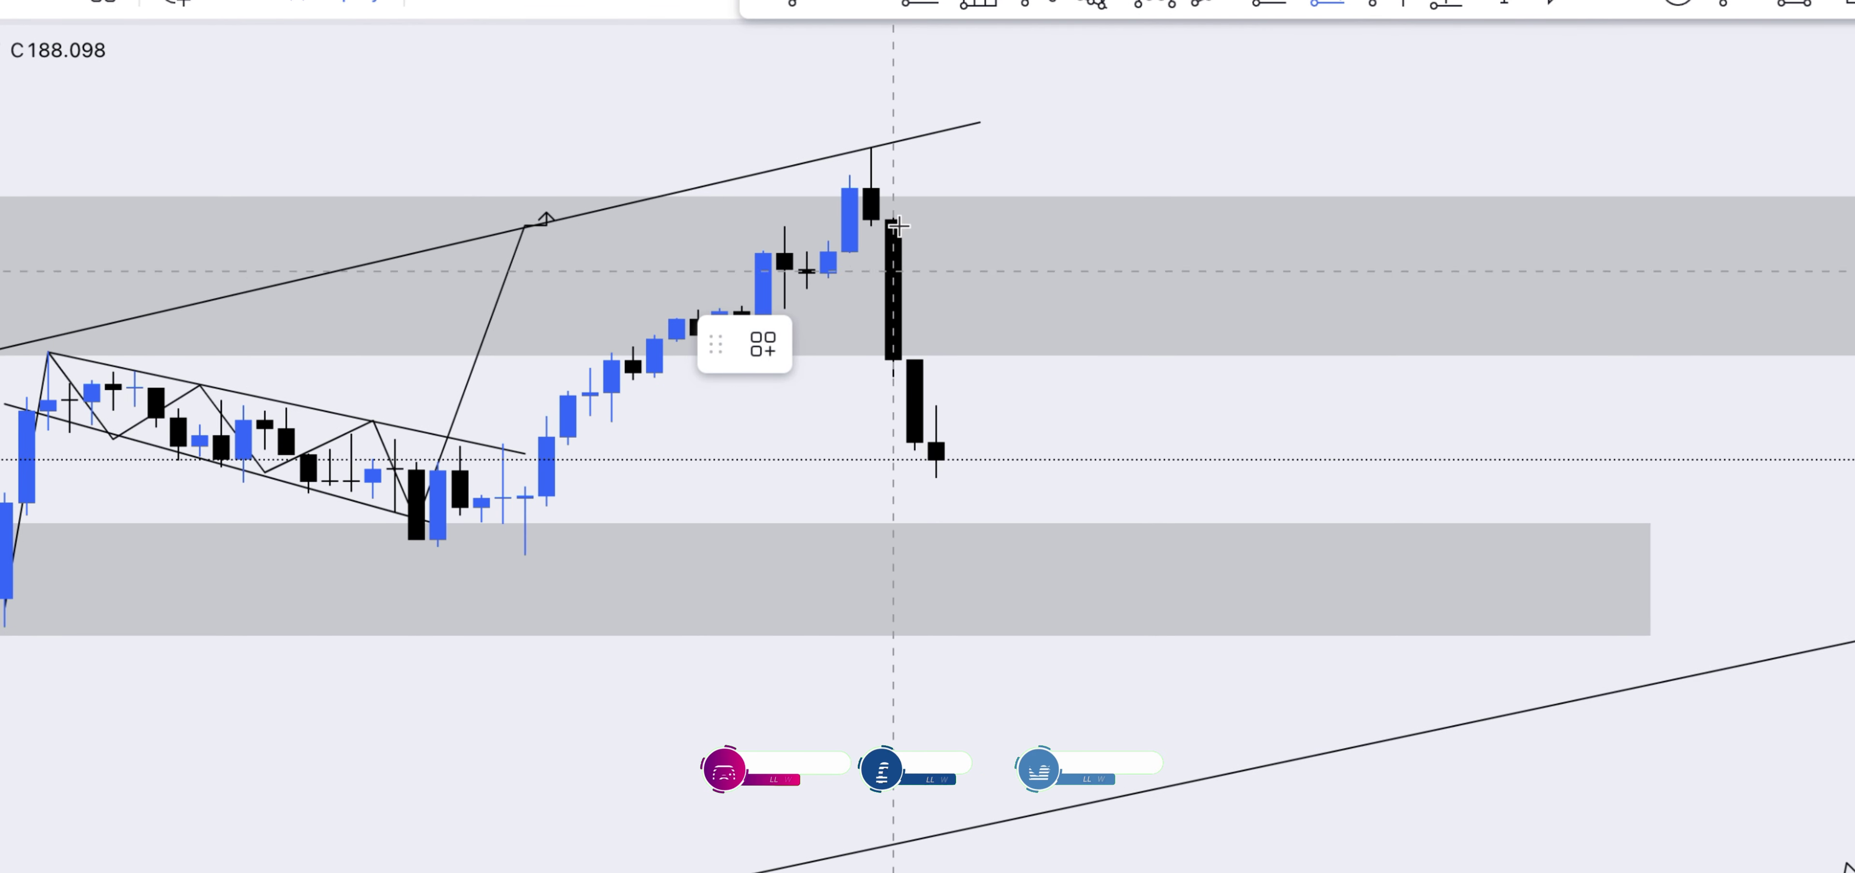
click(870, 223)
drag(872, 32, 871, 80)
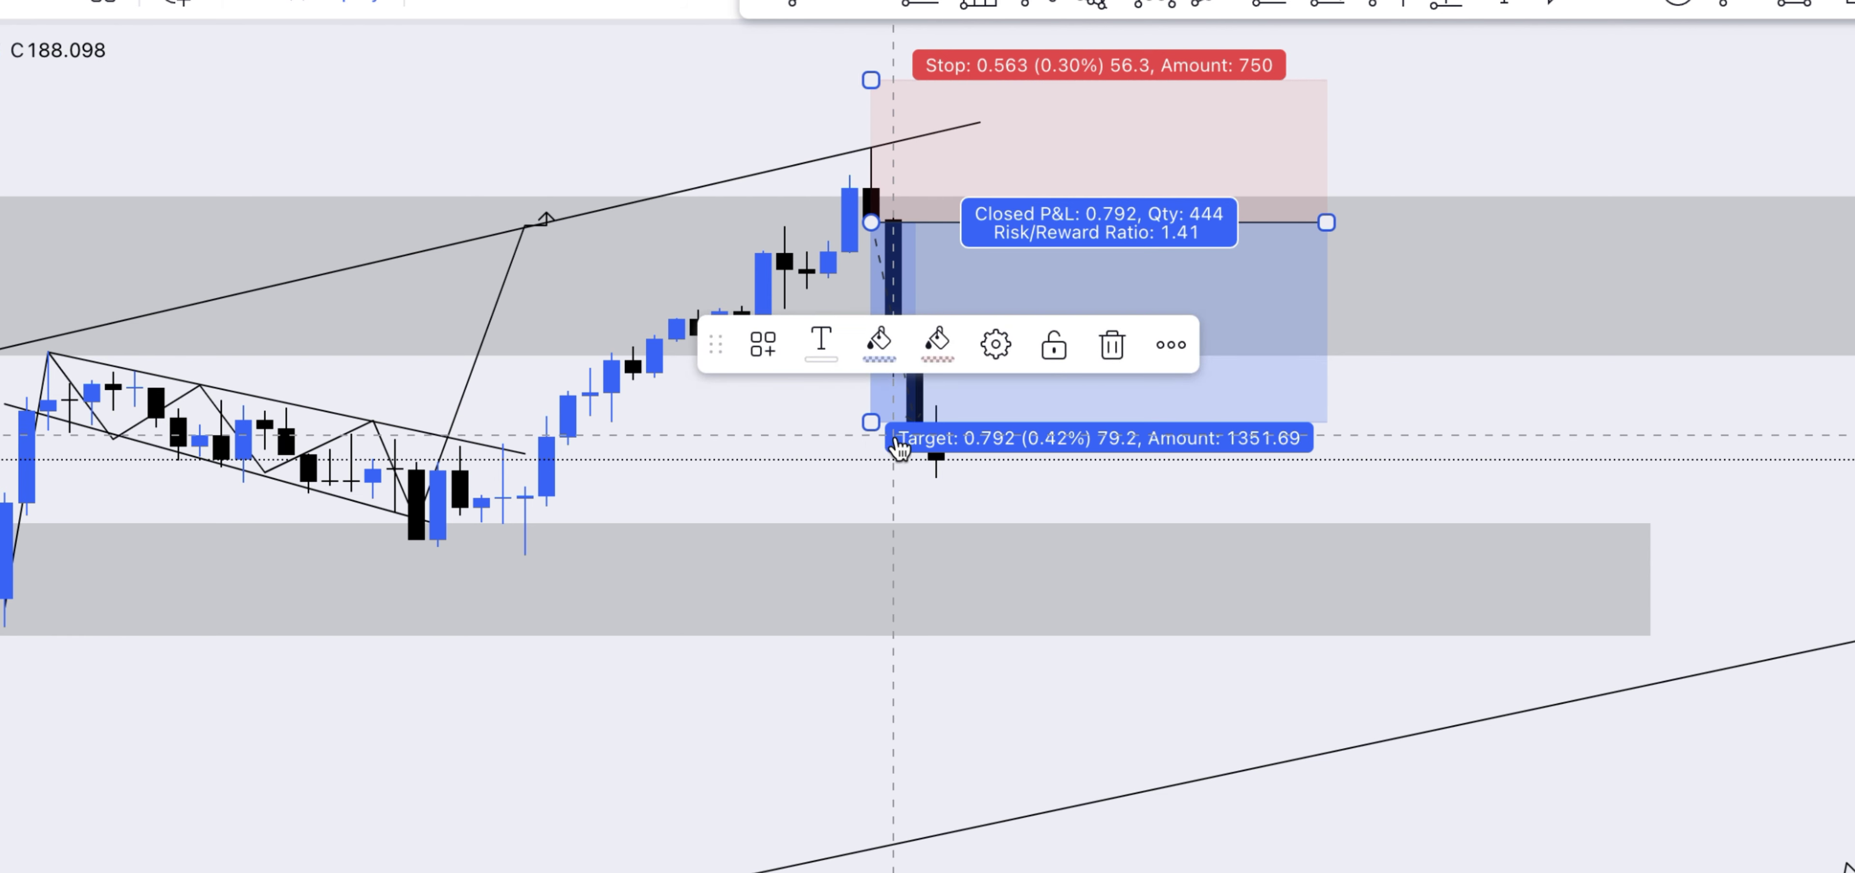
drag(876, 426, 973, 818)
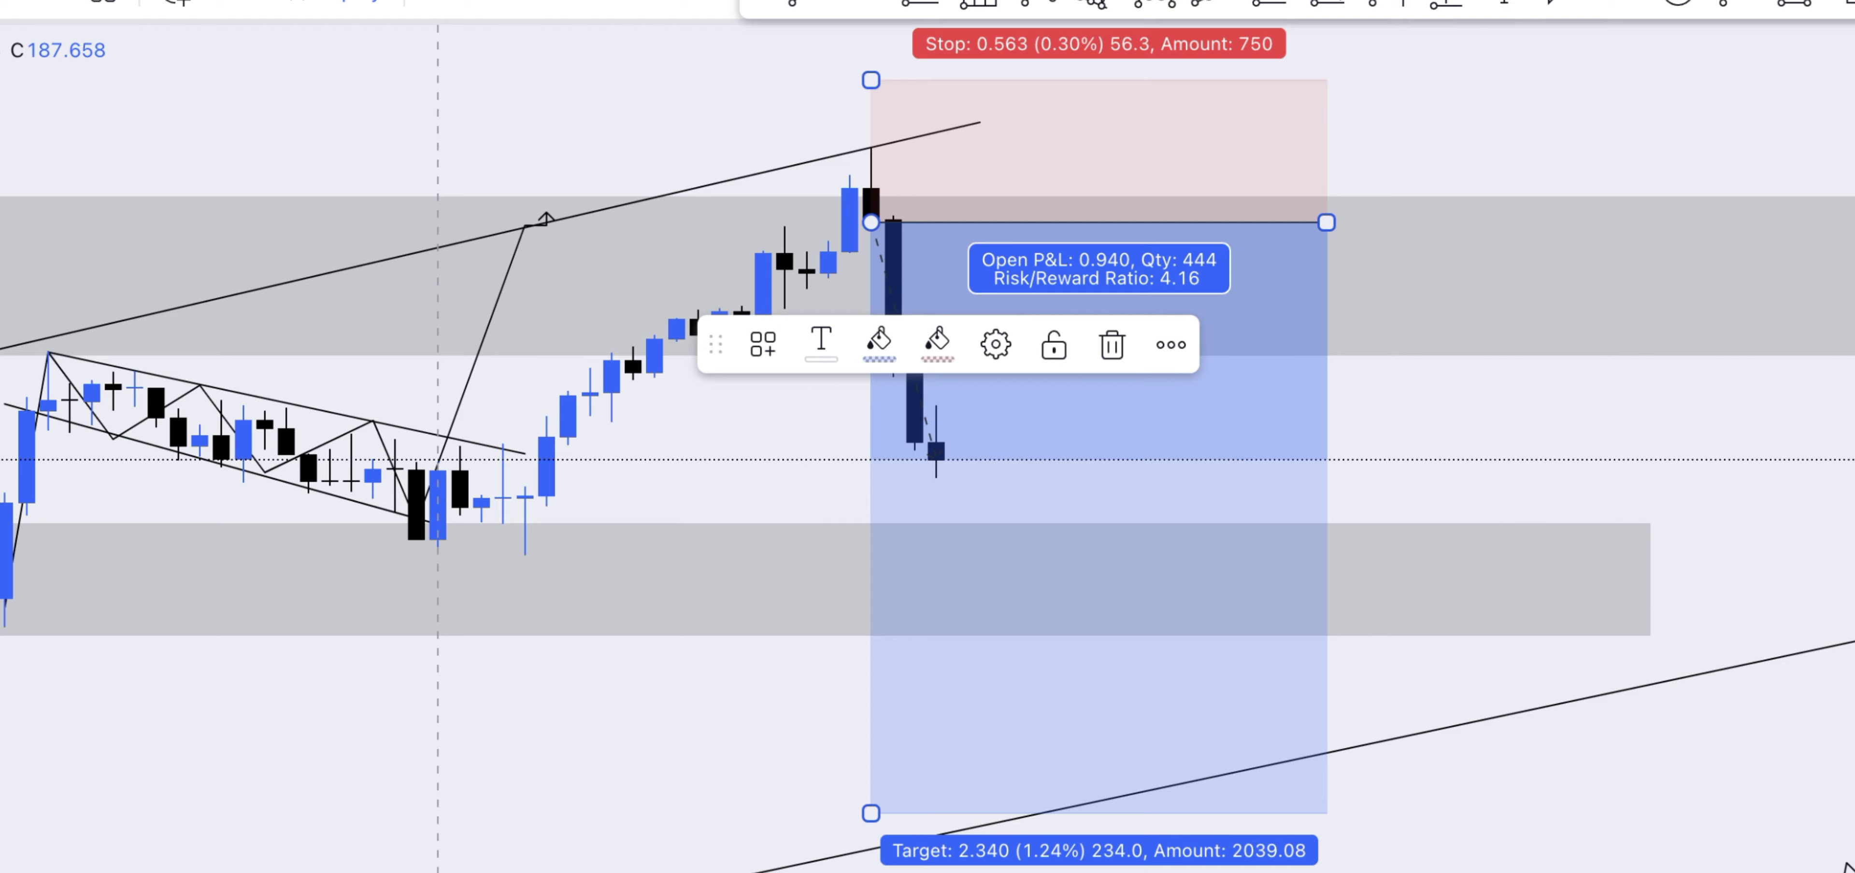
scroll(432, 433, down, 3)
scroll(1201, 663, right, 5)
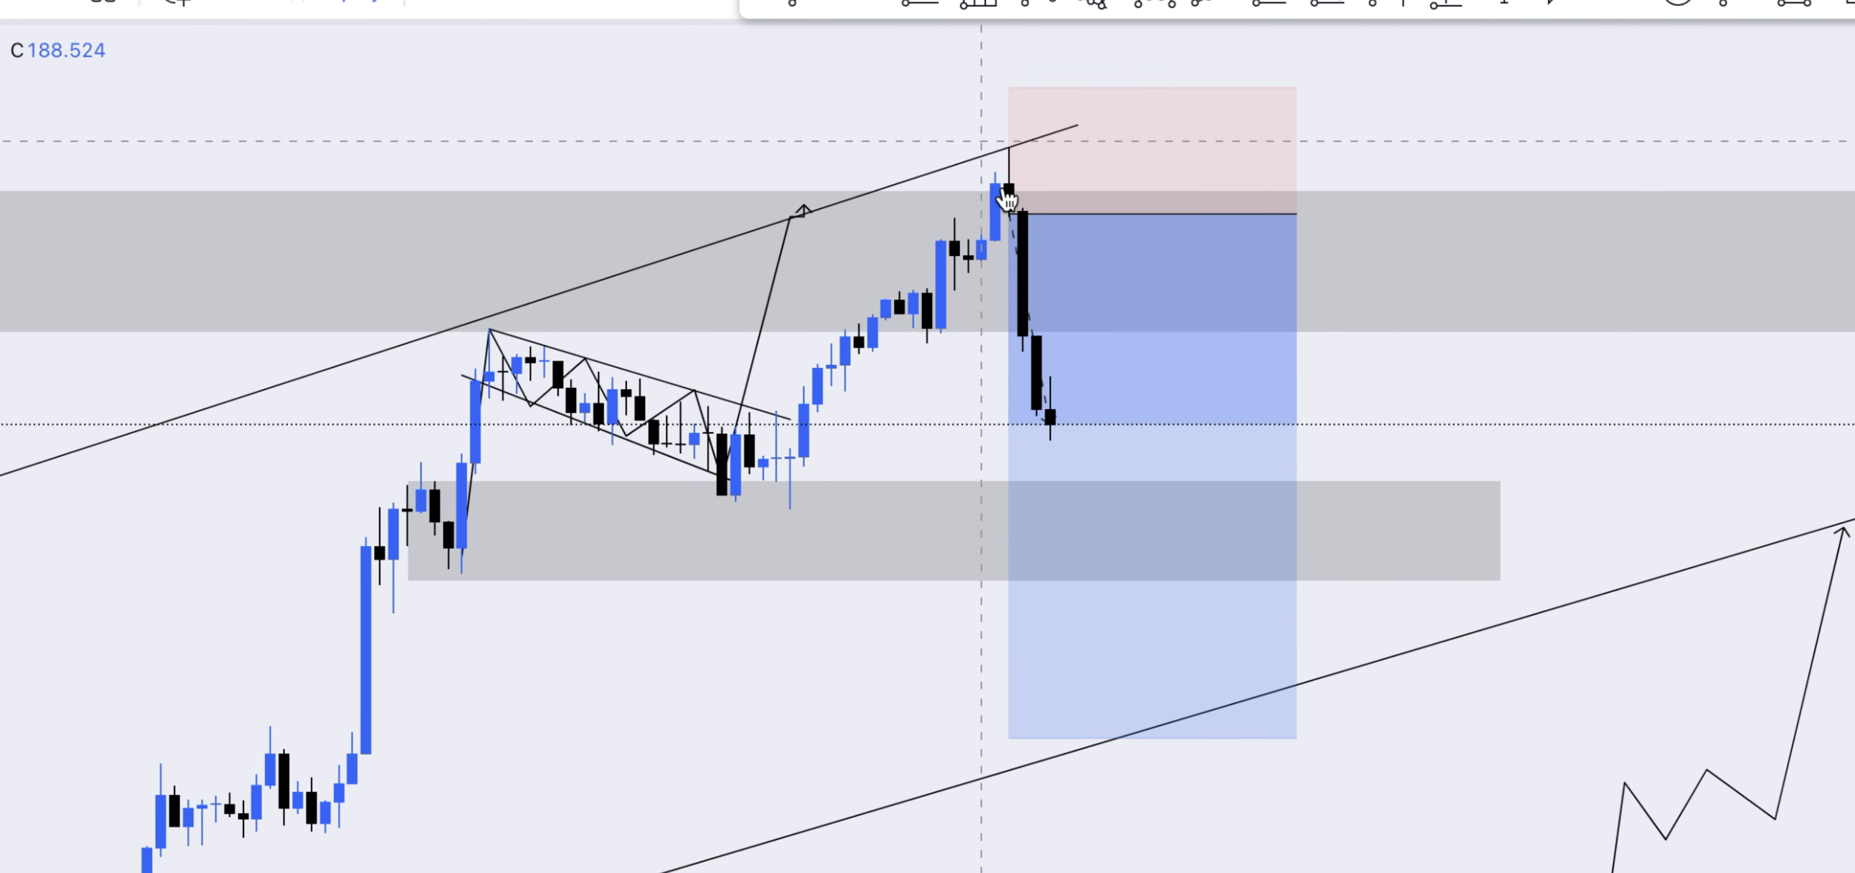
scroll(799, 238, up, 2)
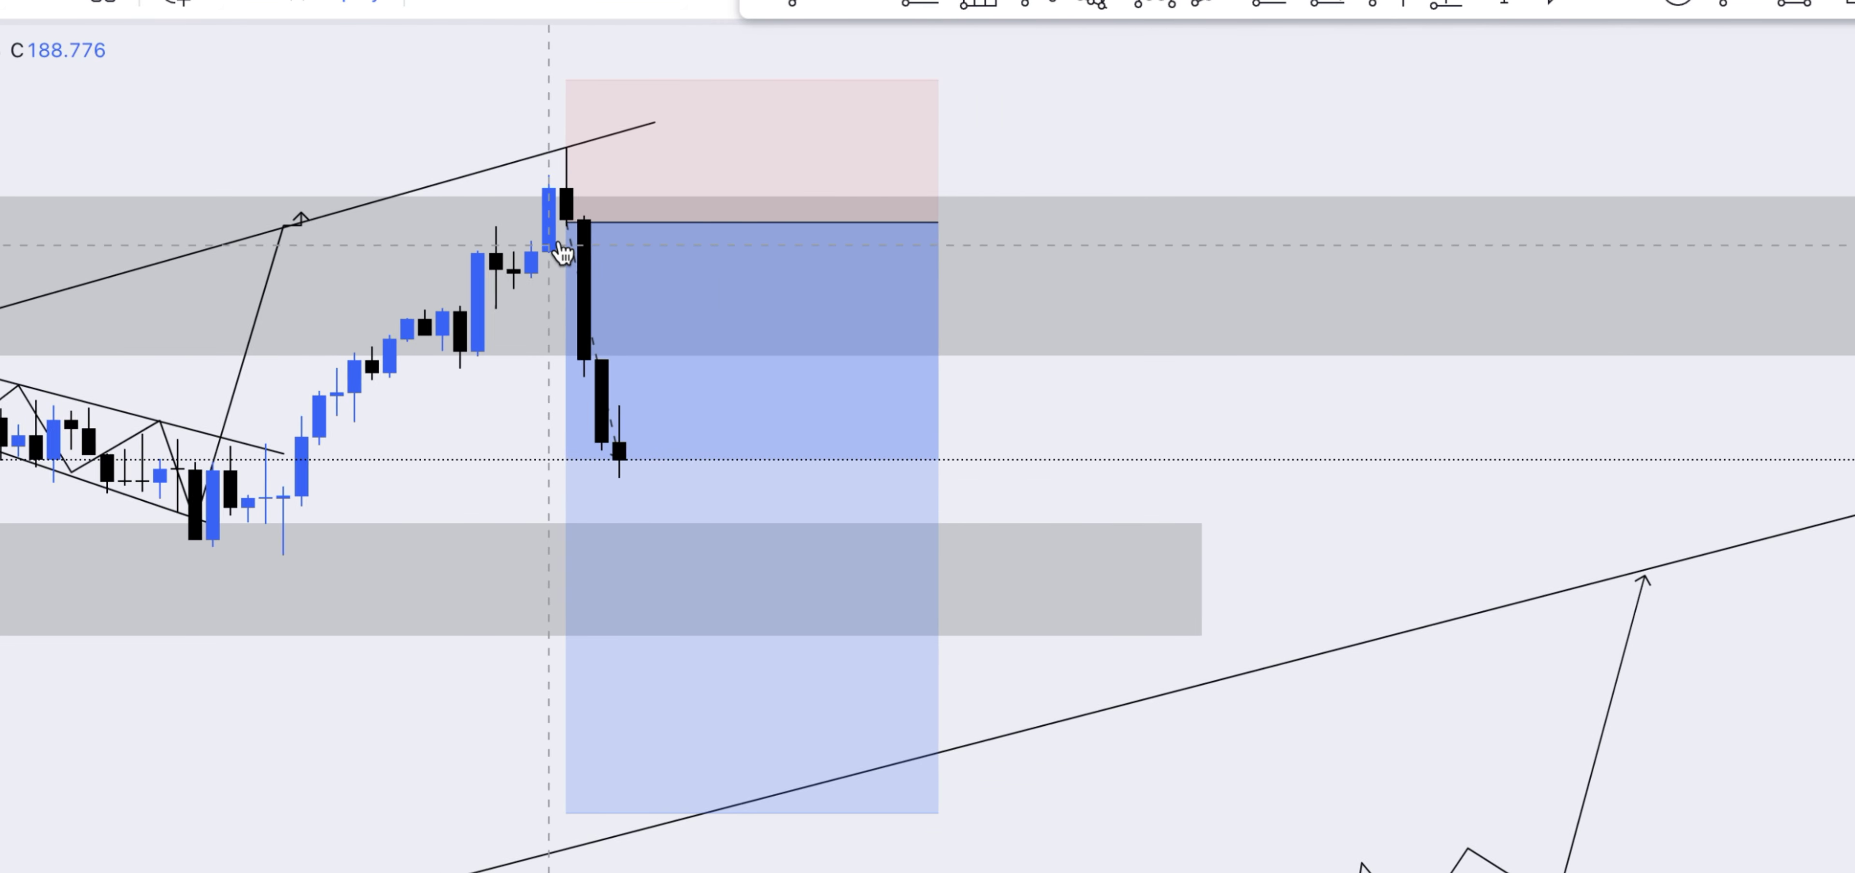
- Review the short position's figures: entry 188.640, stop 189.203, target 186.300
click(908, 191)
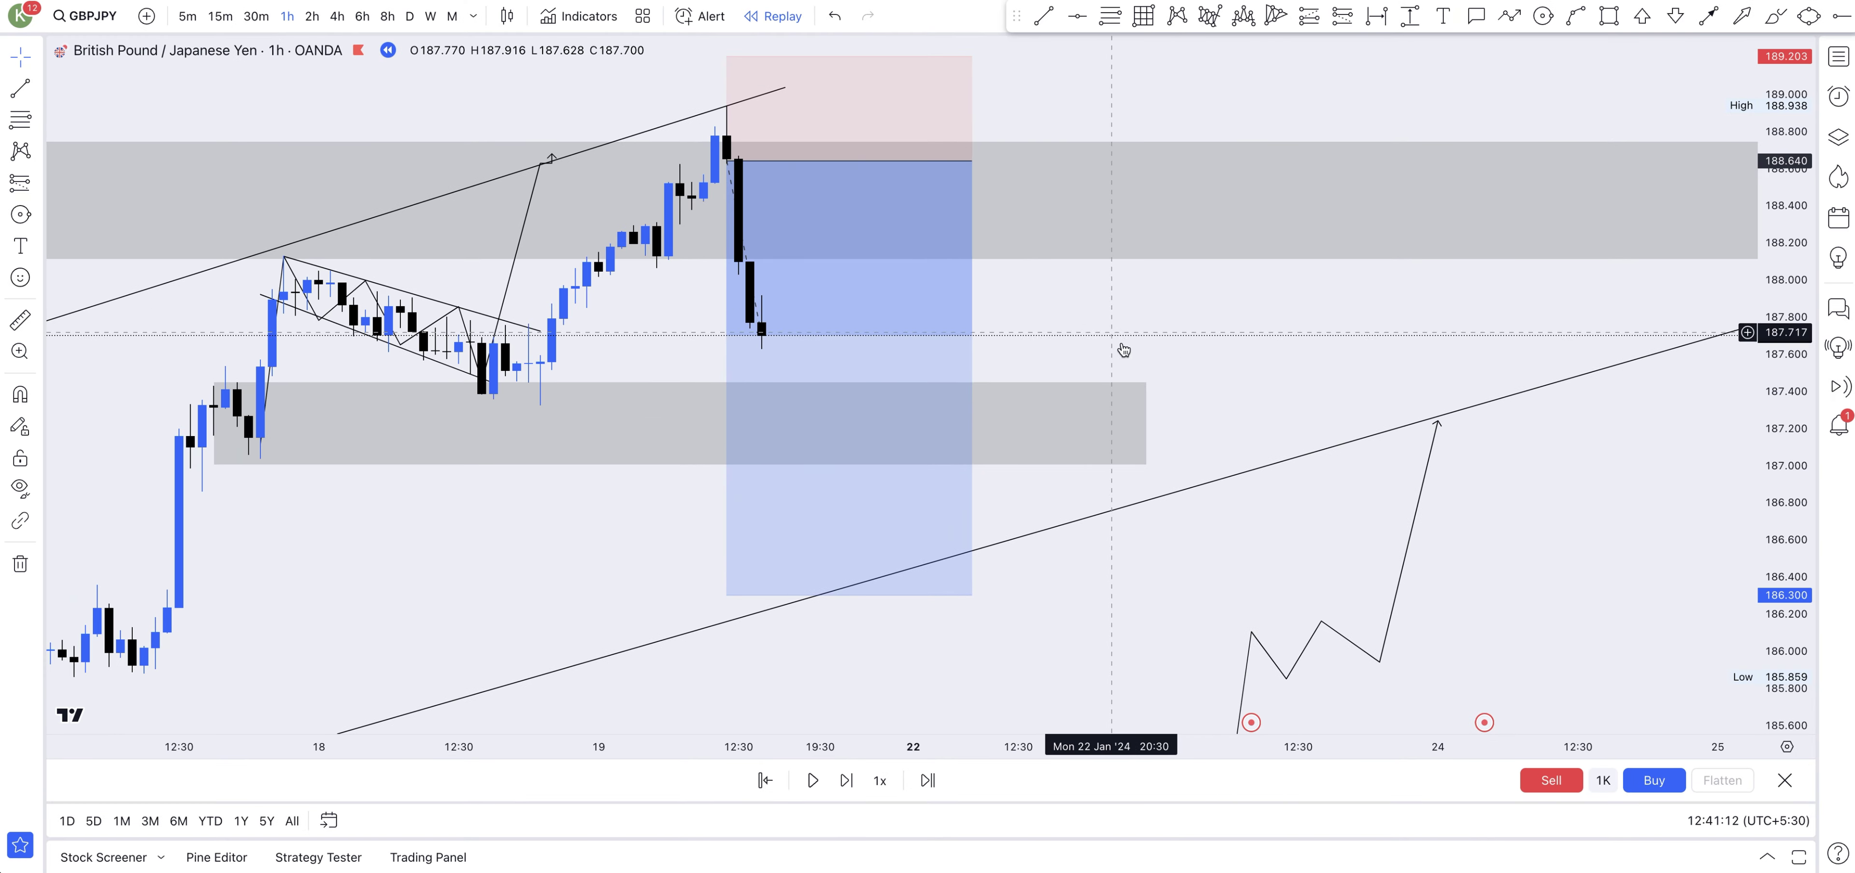
click(1122, 310)
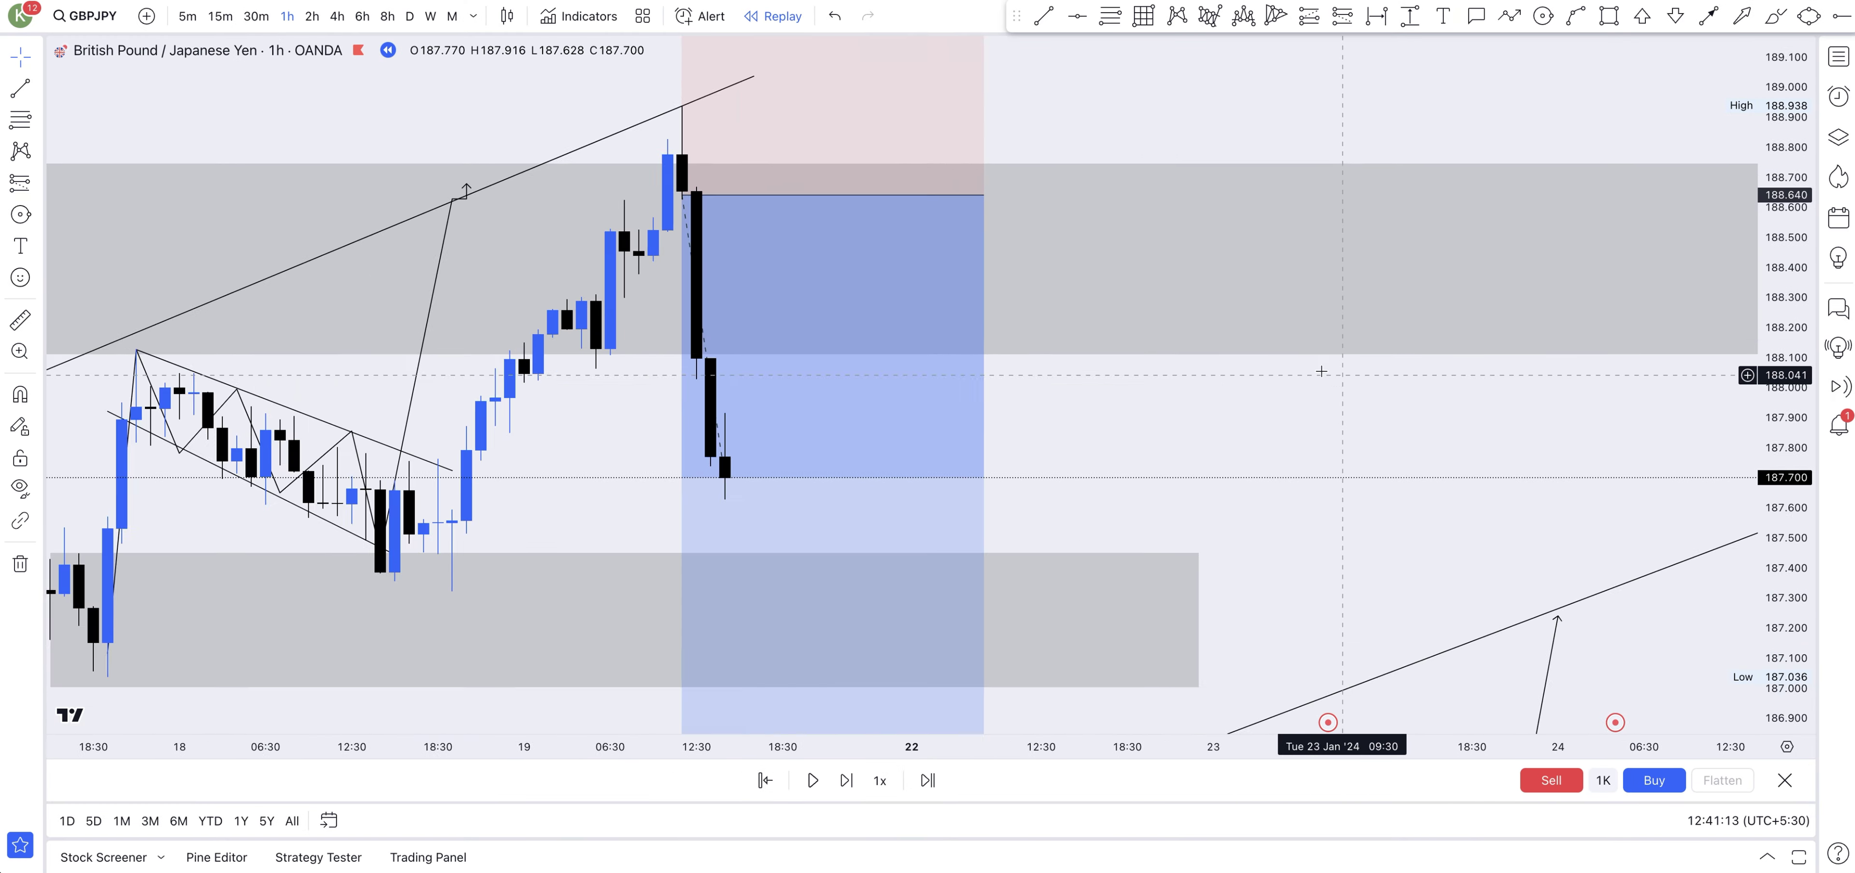
scroll(1320, 371, up, 3)
scroll(1309, 410, left, 5)
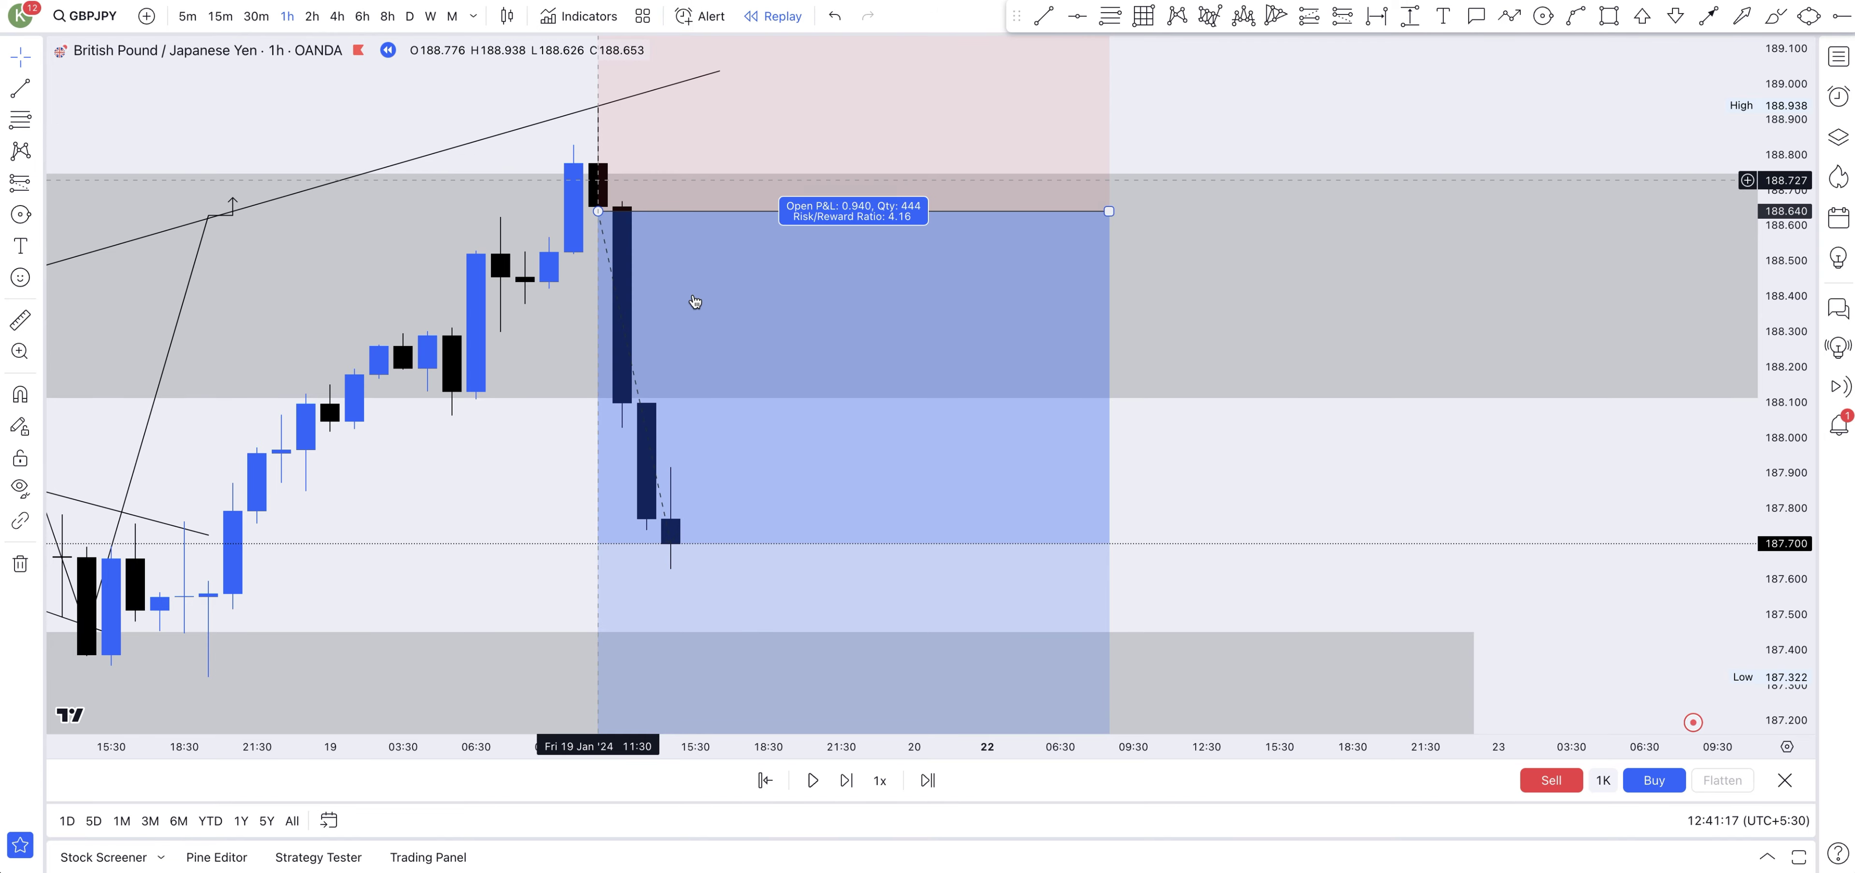
scroll(1505, 500, down, 5)
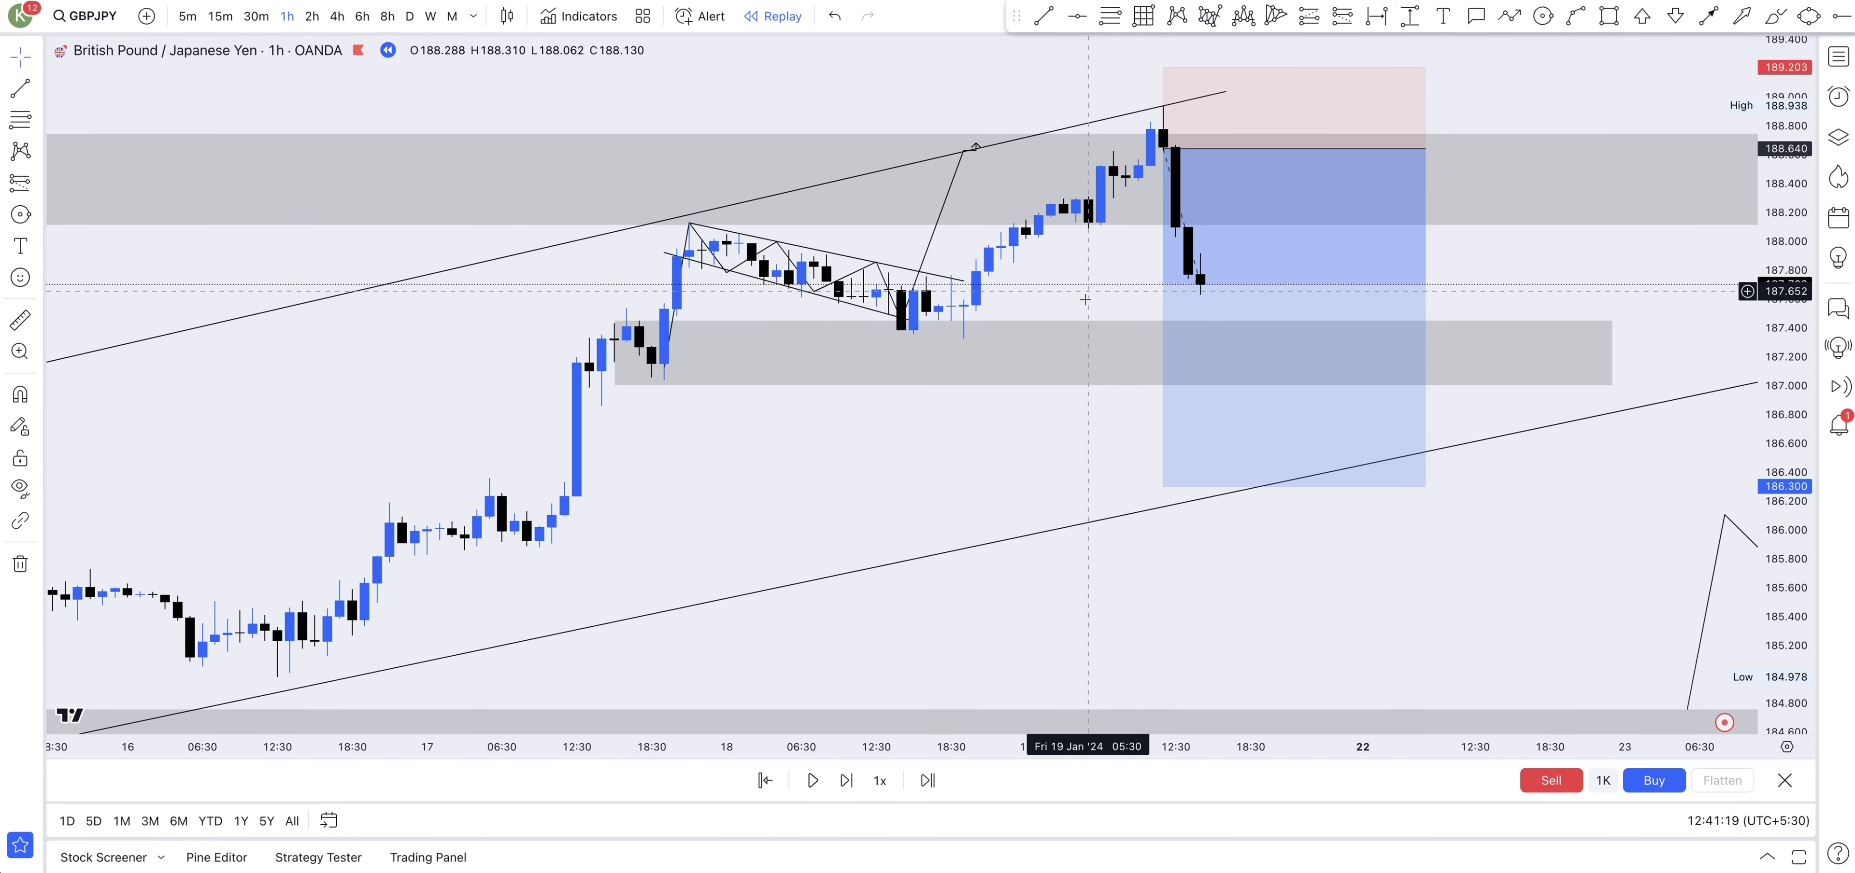
scroll(1123, 238, down, 2)
scroll(1162, 179, left, 2)
scroll(1189, 418, right, 5)
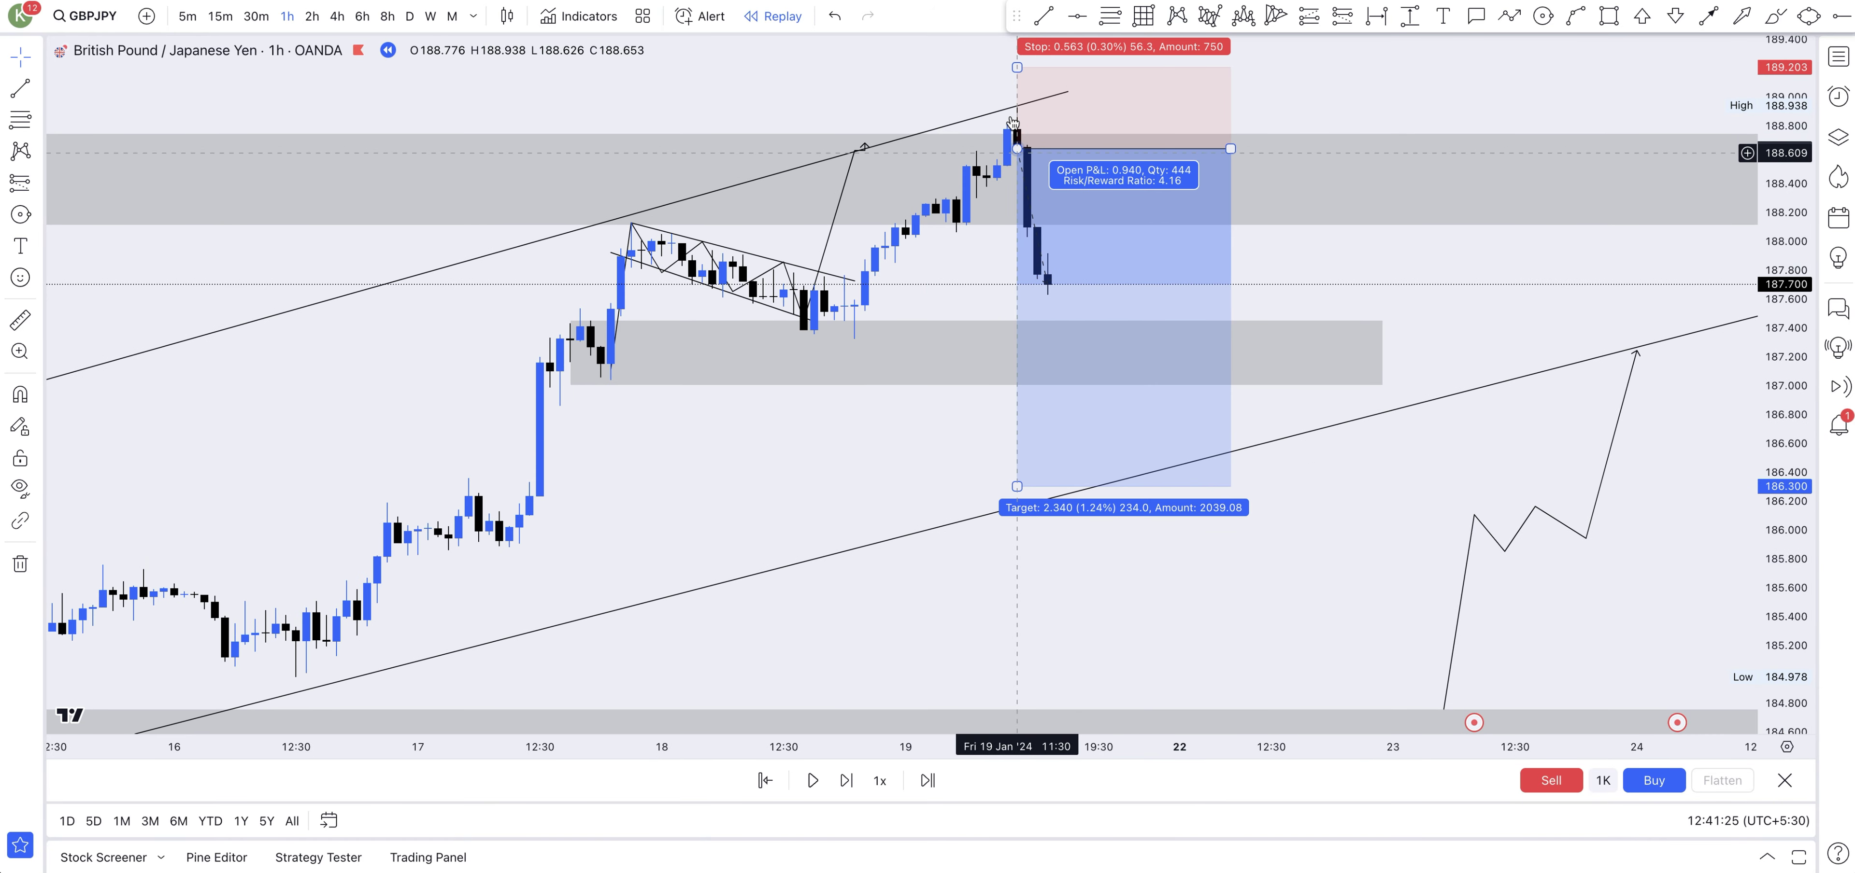
click(1094, 138)
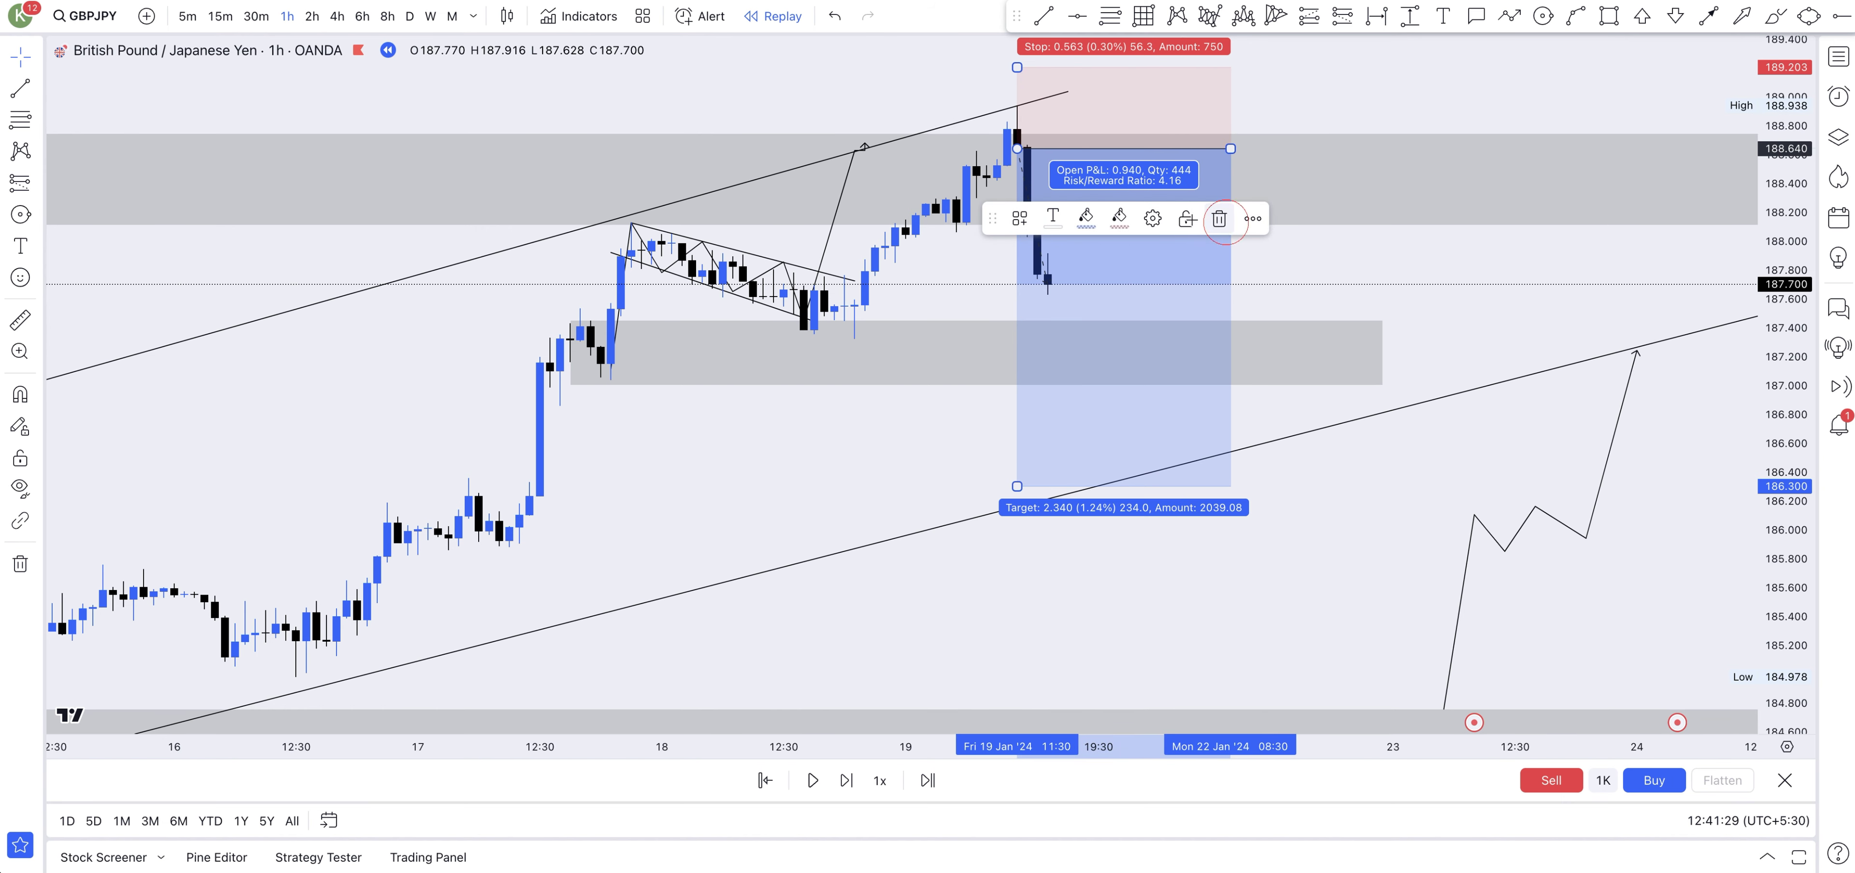
- Delete the short position and draw a rectangle zone starting from the 19 Jan high
click(1219, 218)
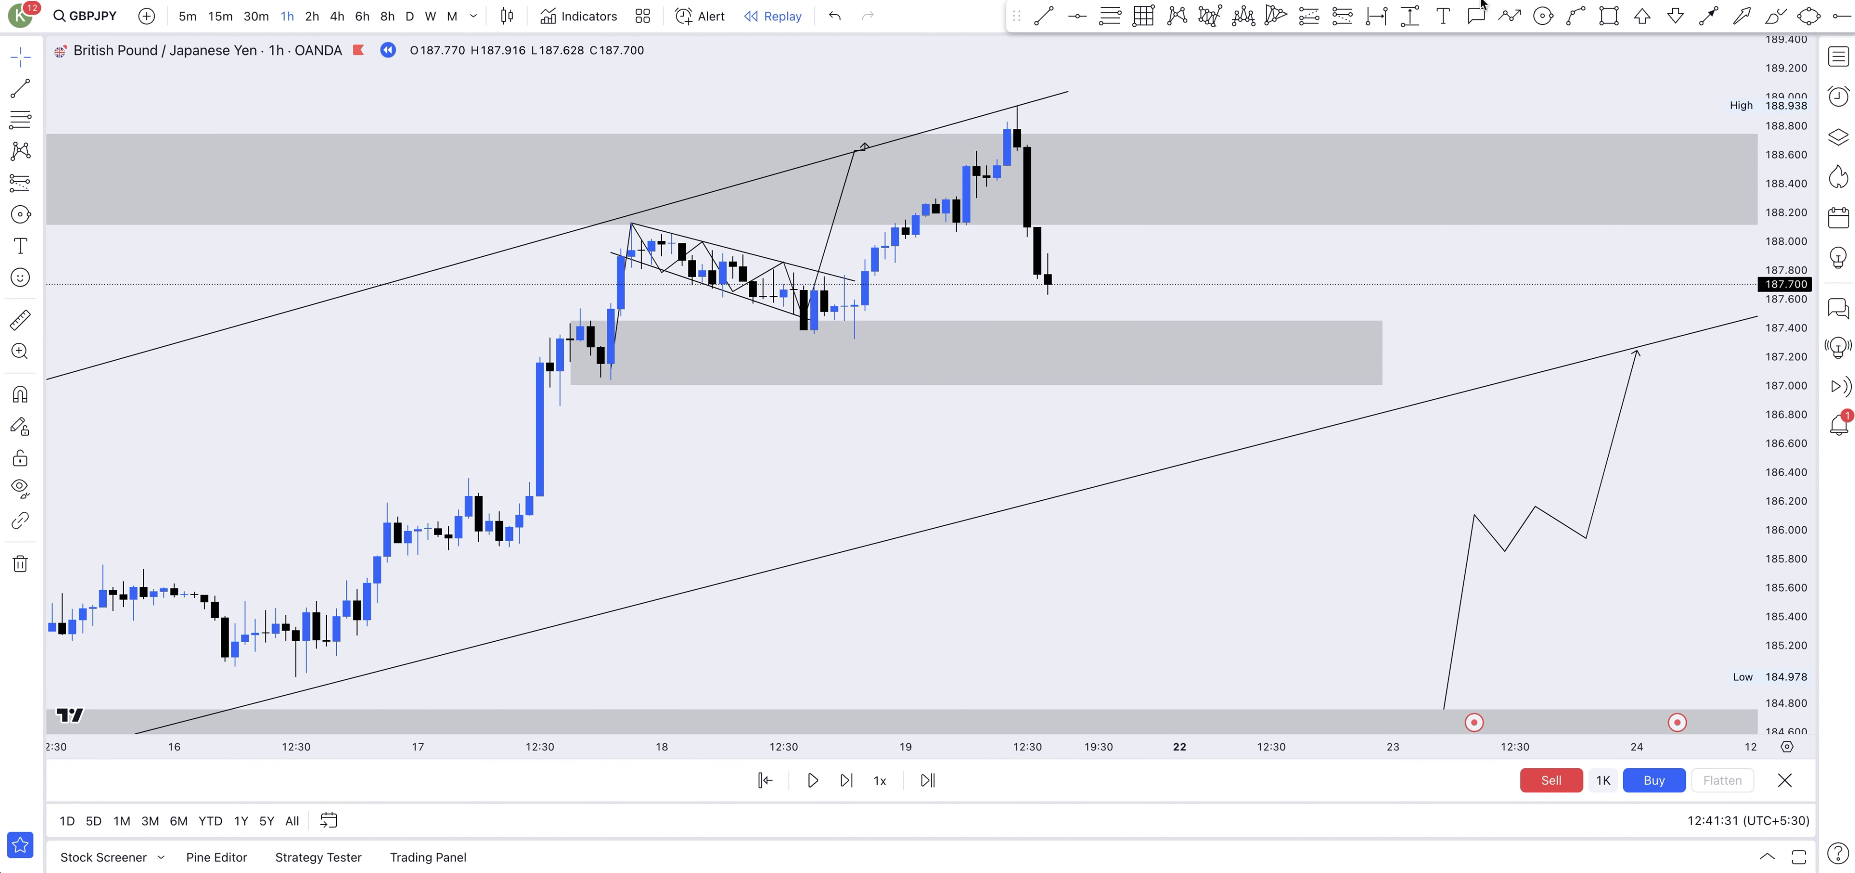
click(1608, 16)
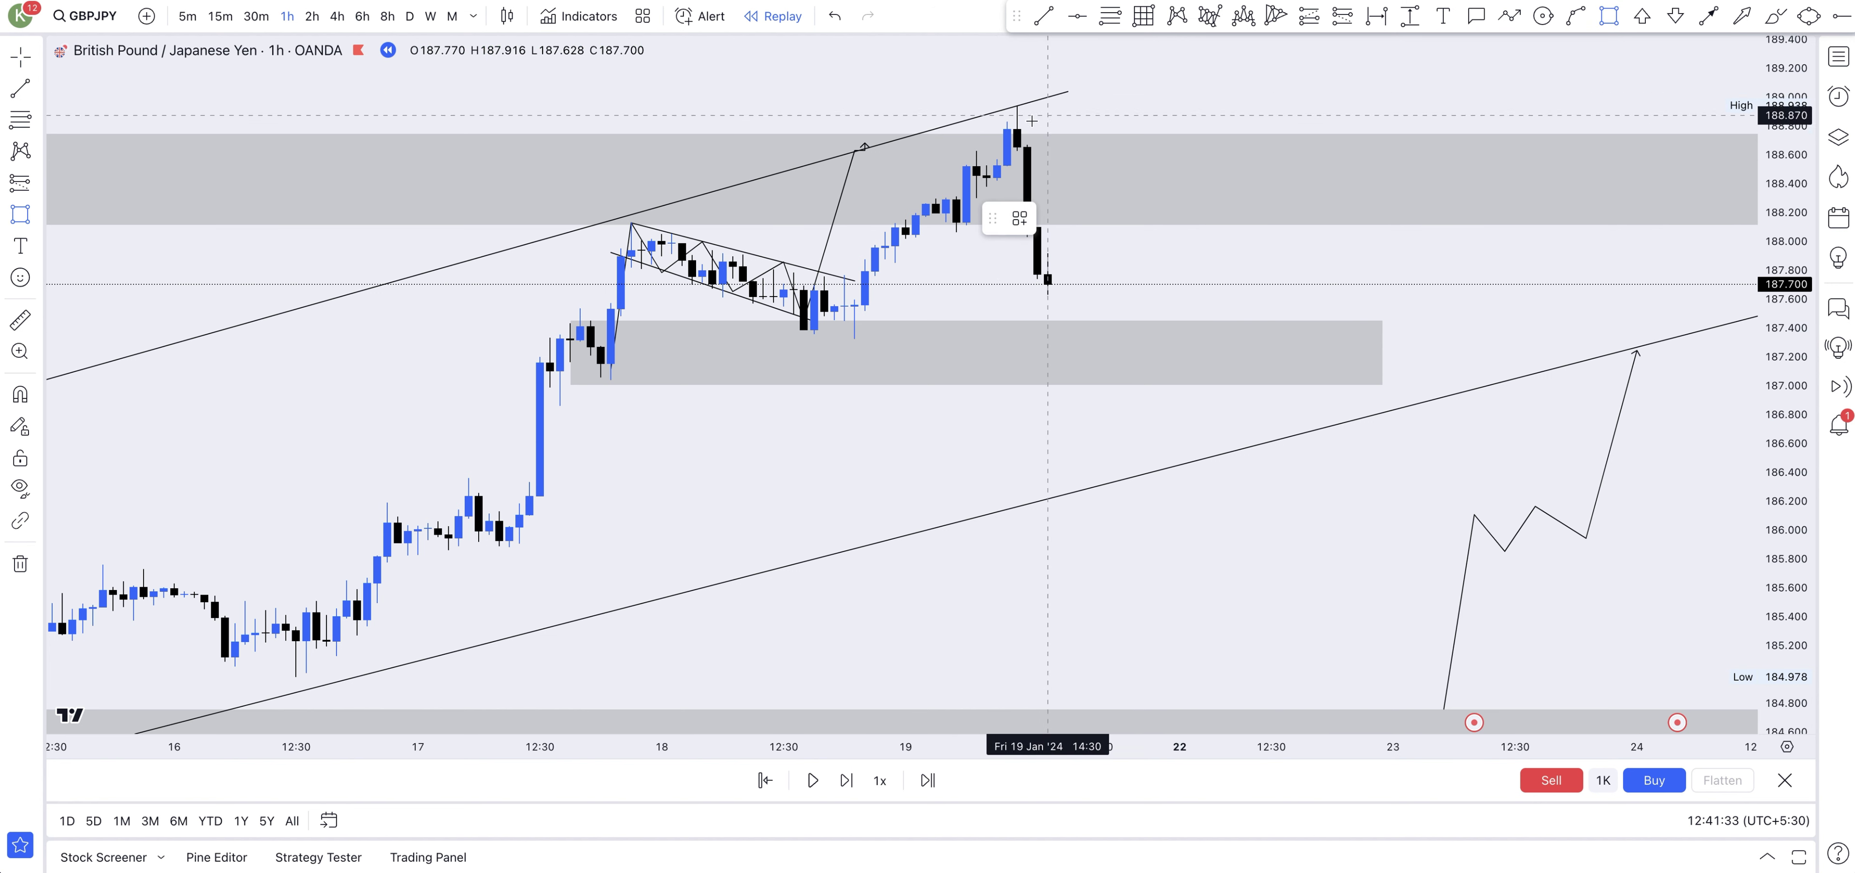
drag(1006, 115, 1433, 164)
click(1154, 262)
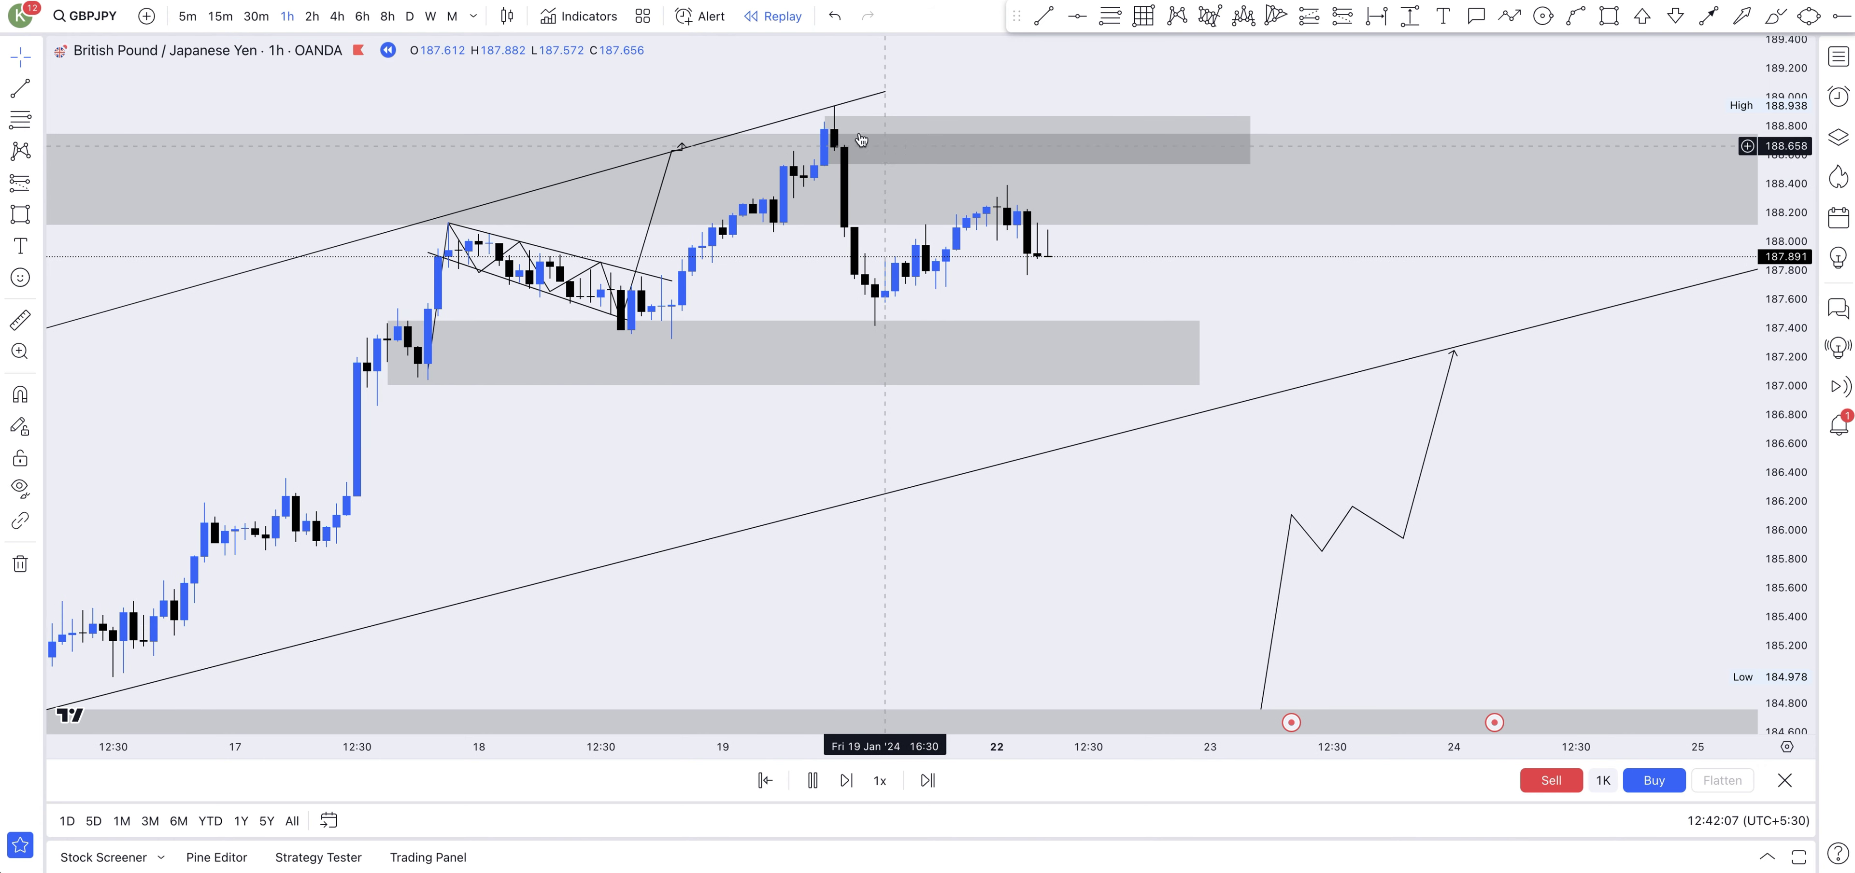
- Let the replay run into 23 Jan and pause it after the spike to 188.923
click(818, 162)
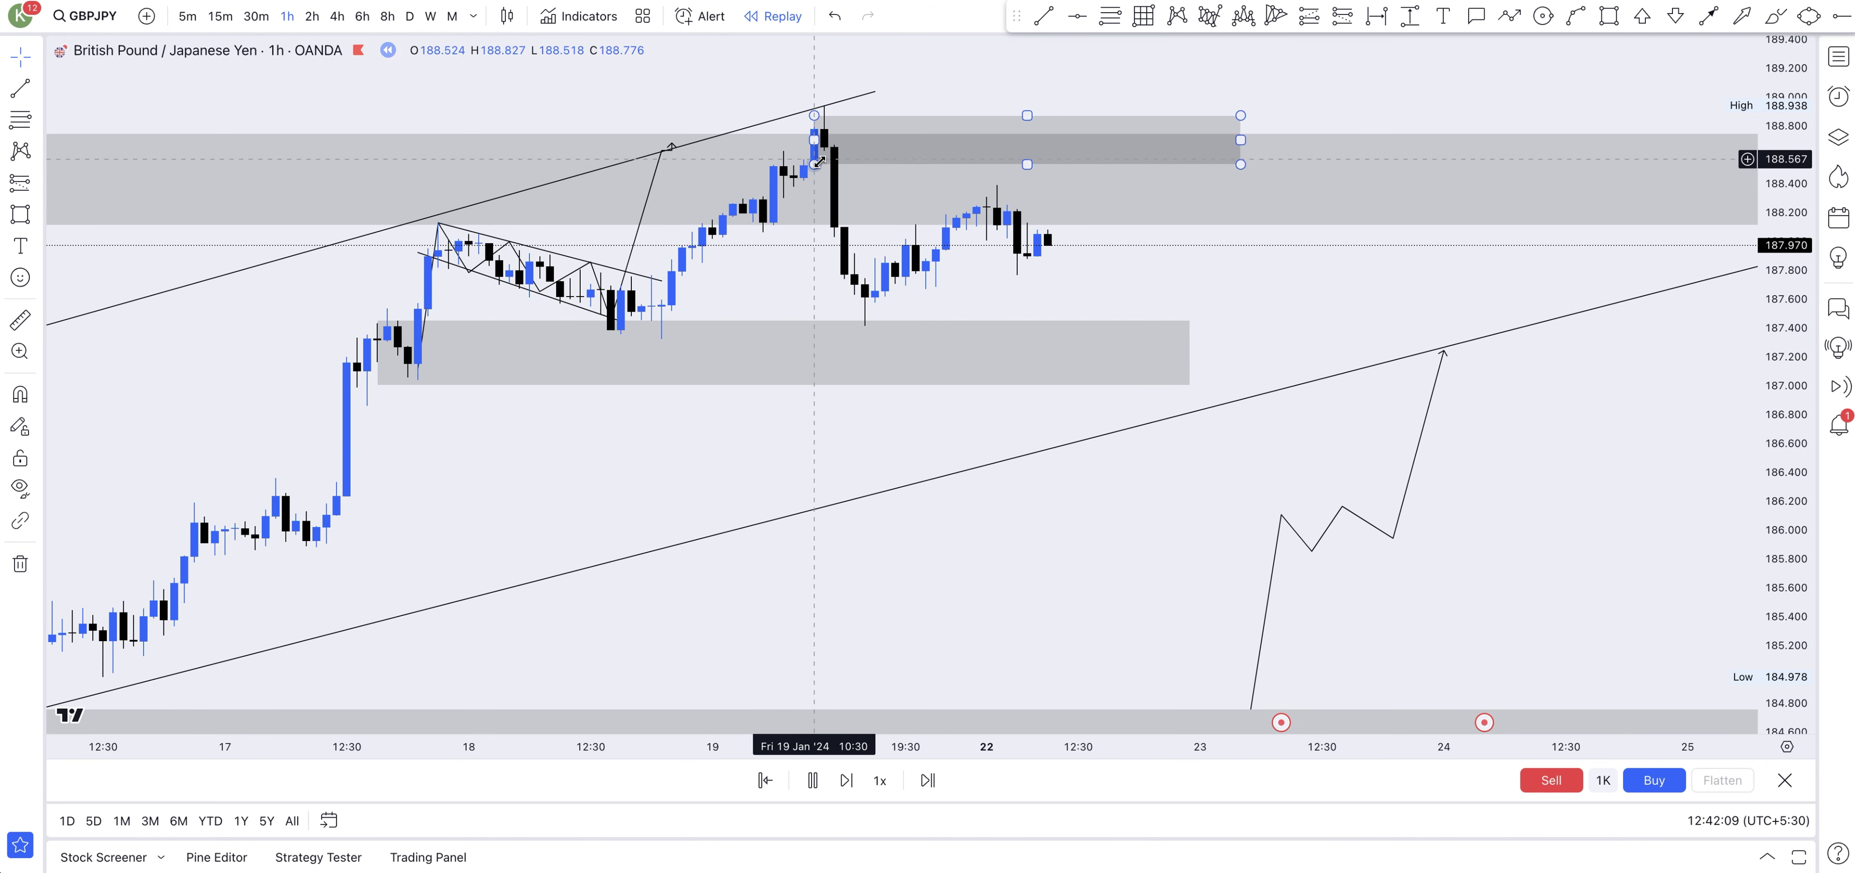
click(875, 167)
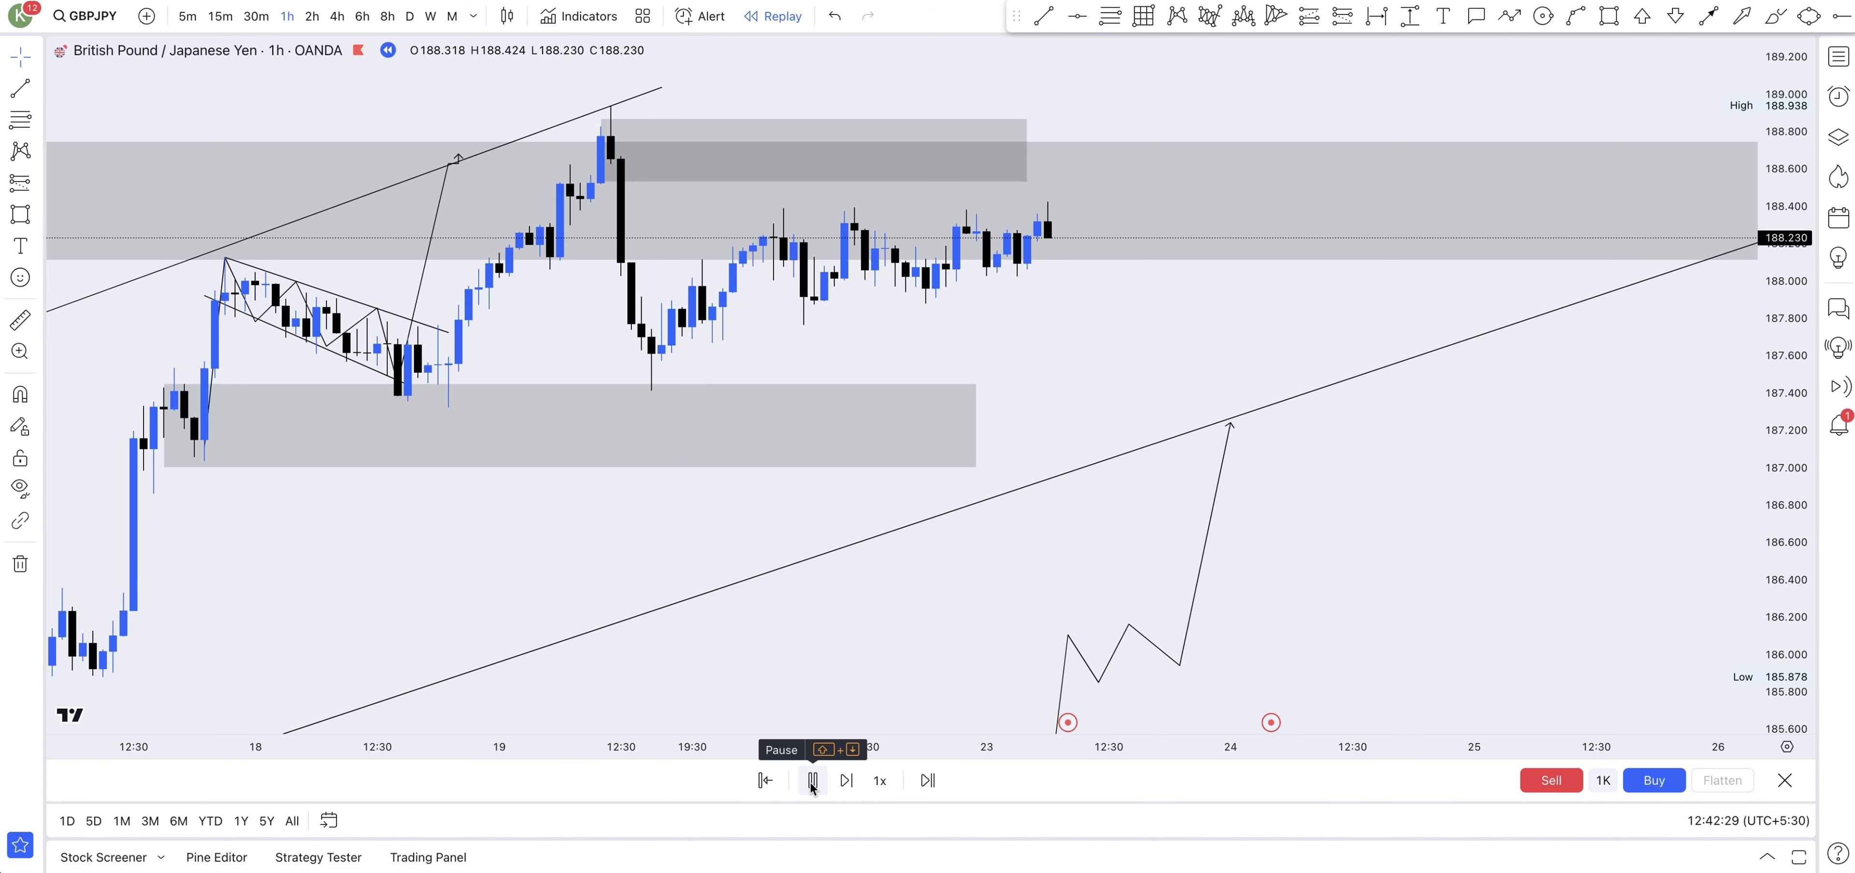
click(812, 787)
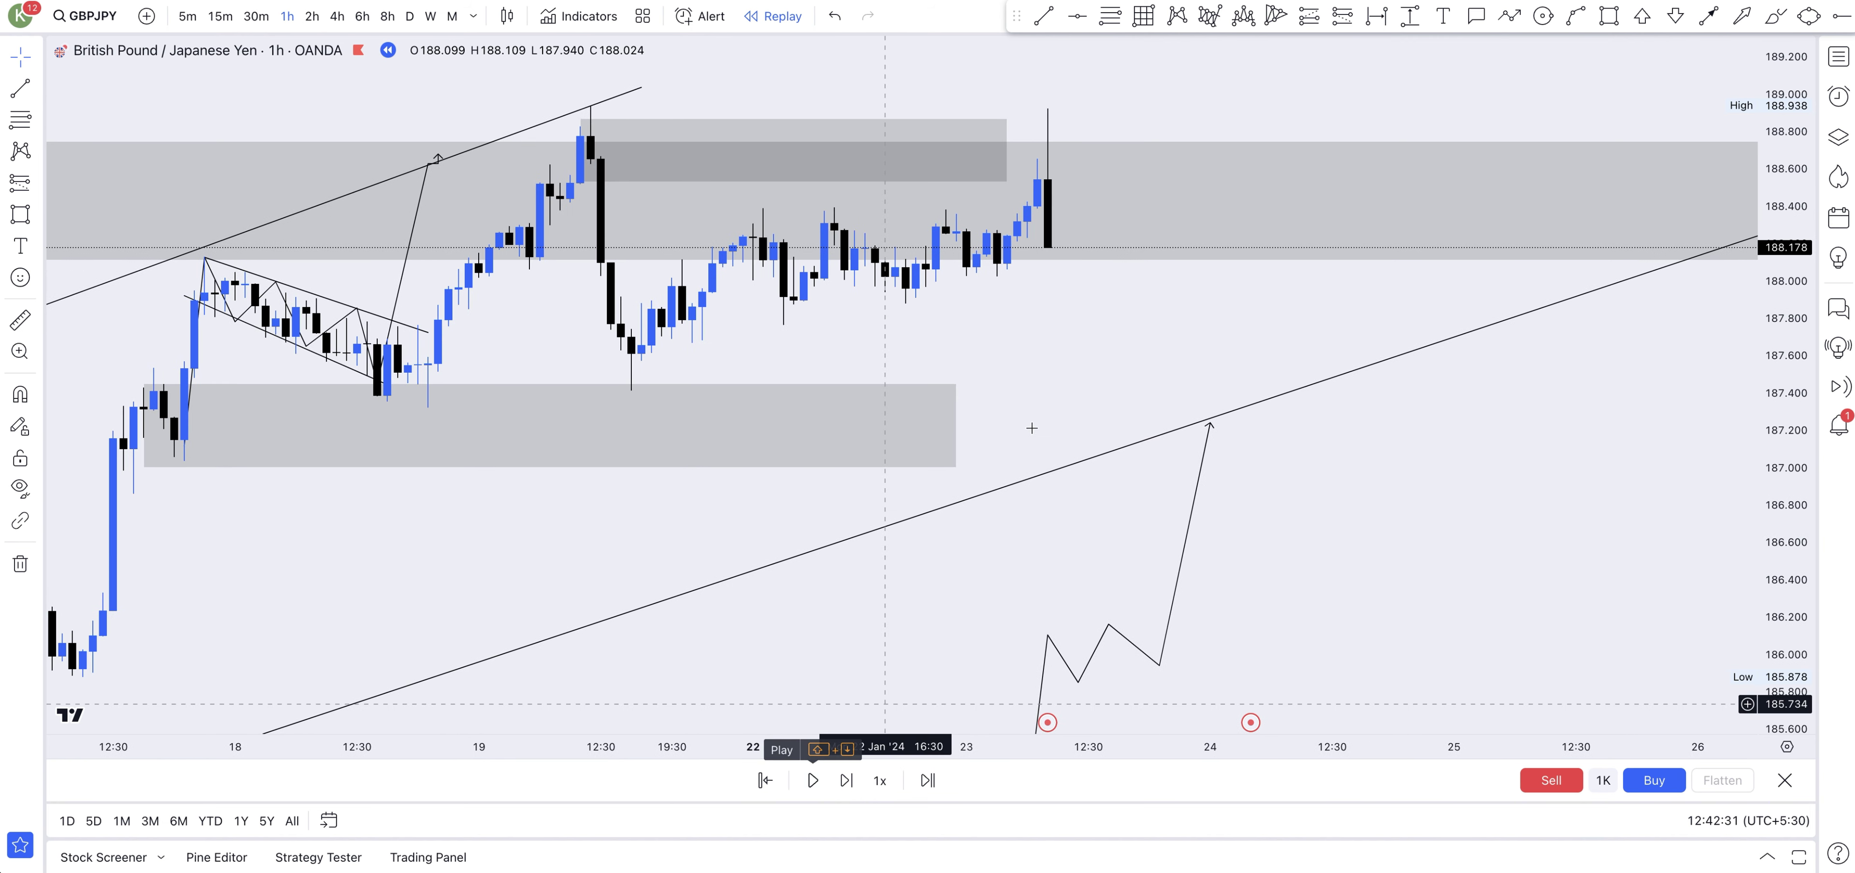
click(1512, 16)
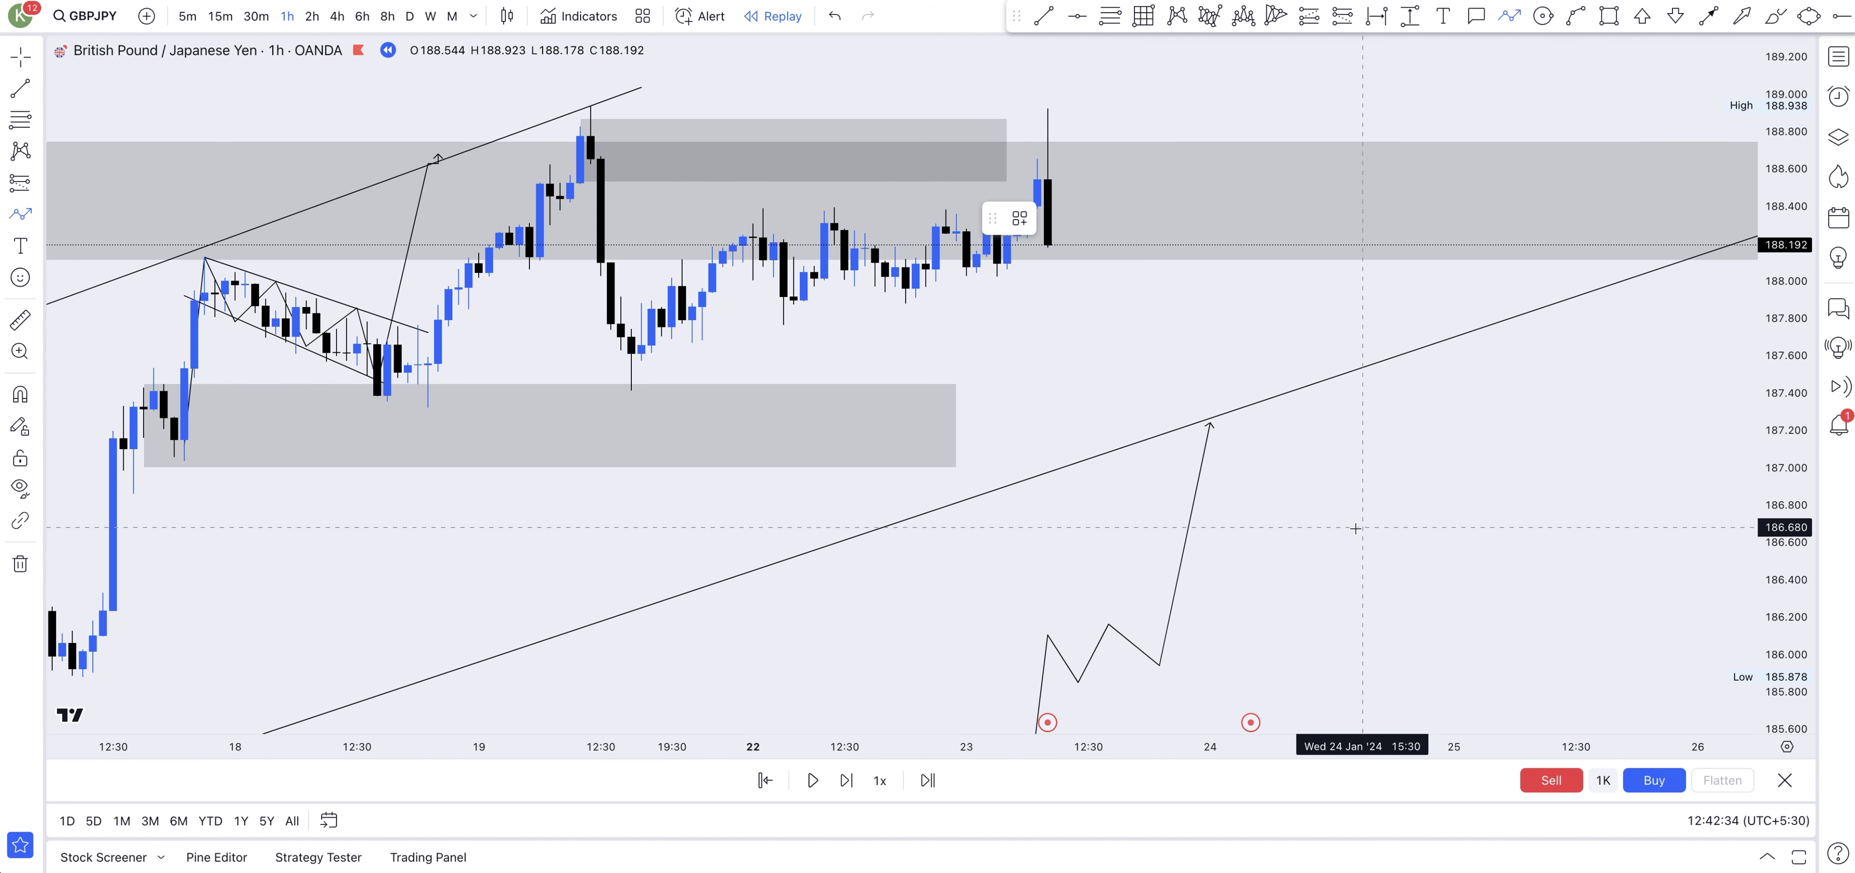
- Sketch a projected path zigzagging near 186.5 then dropping to 185.8, and draw a rising wedge line across the recent highs
click(1291, 409)
click(1310, 570)
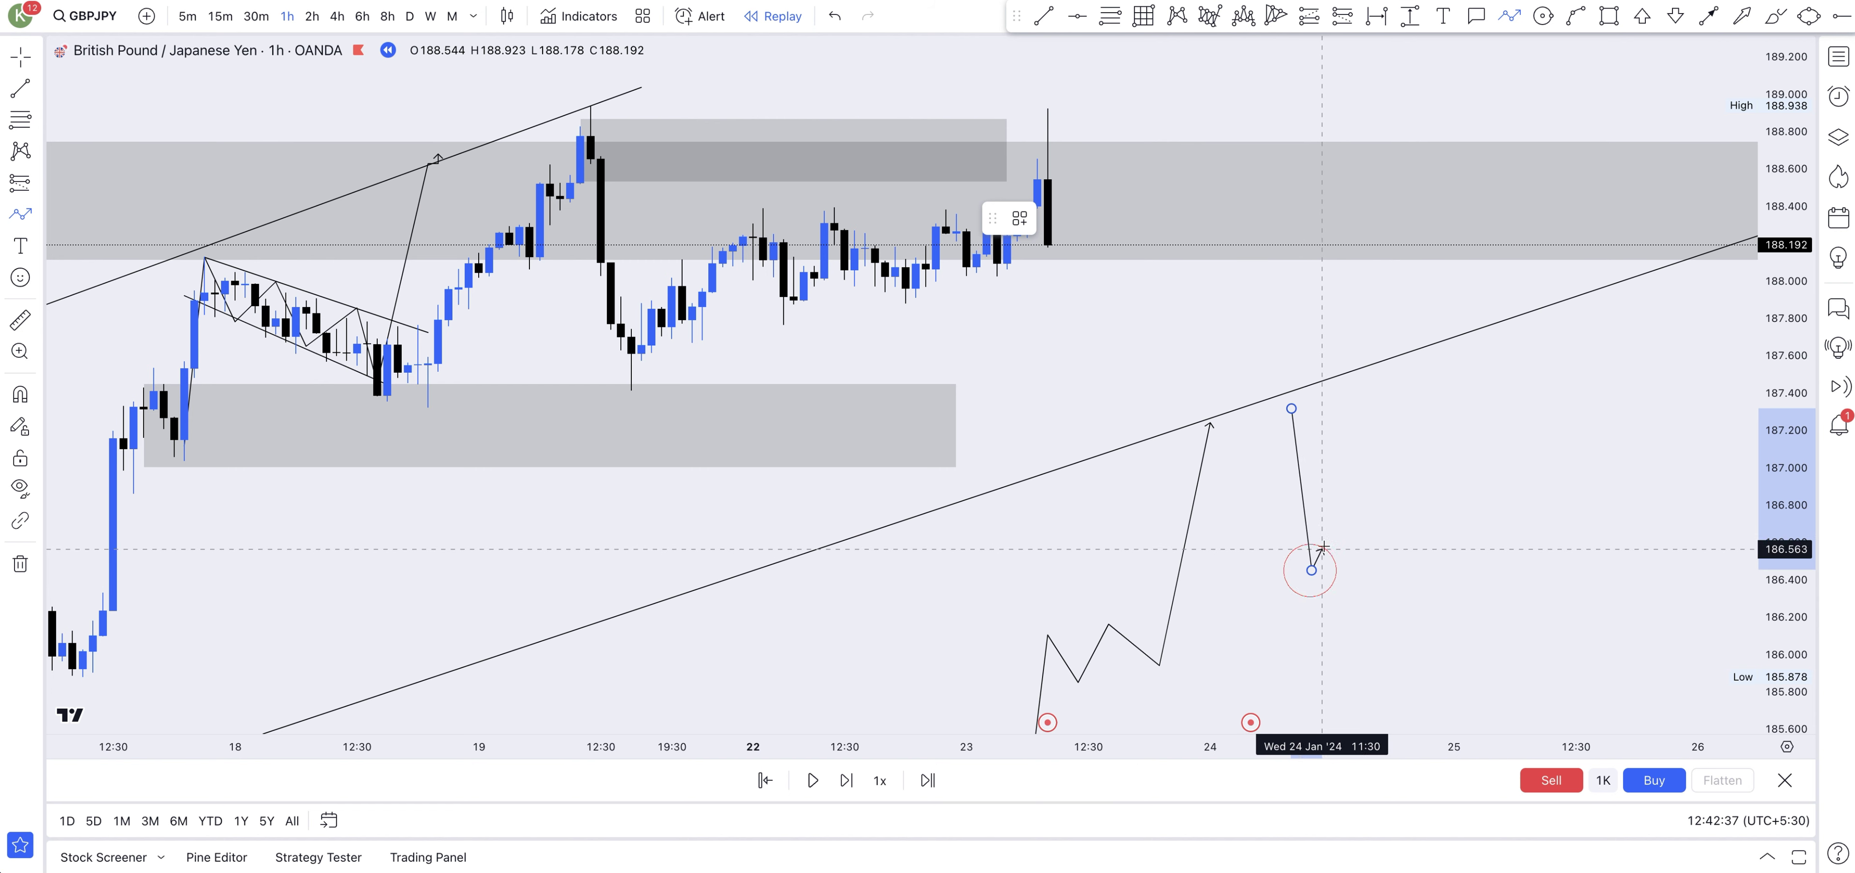
click(1332, 519)
click(1352, 561)
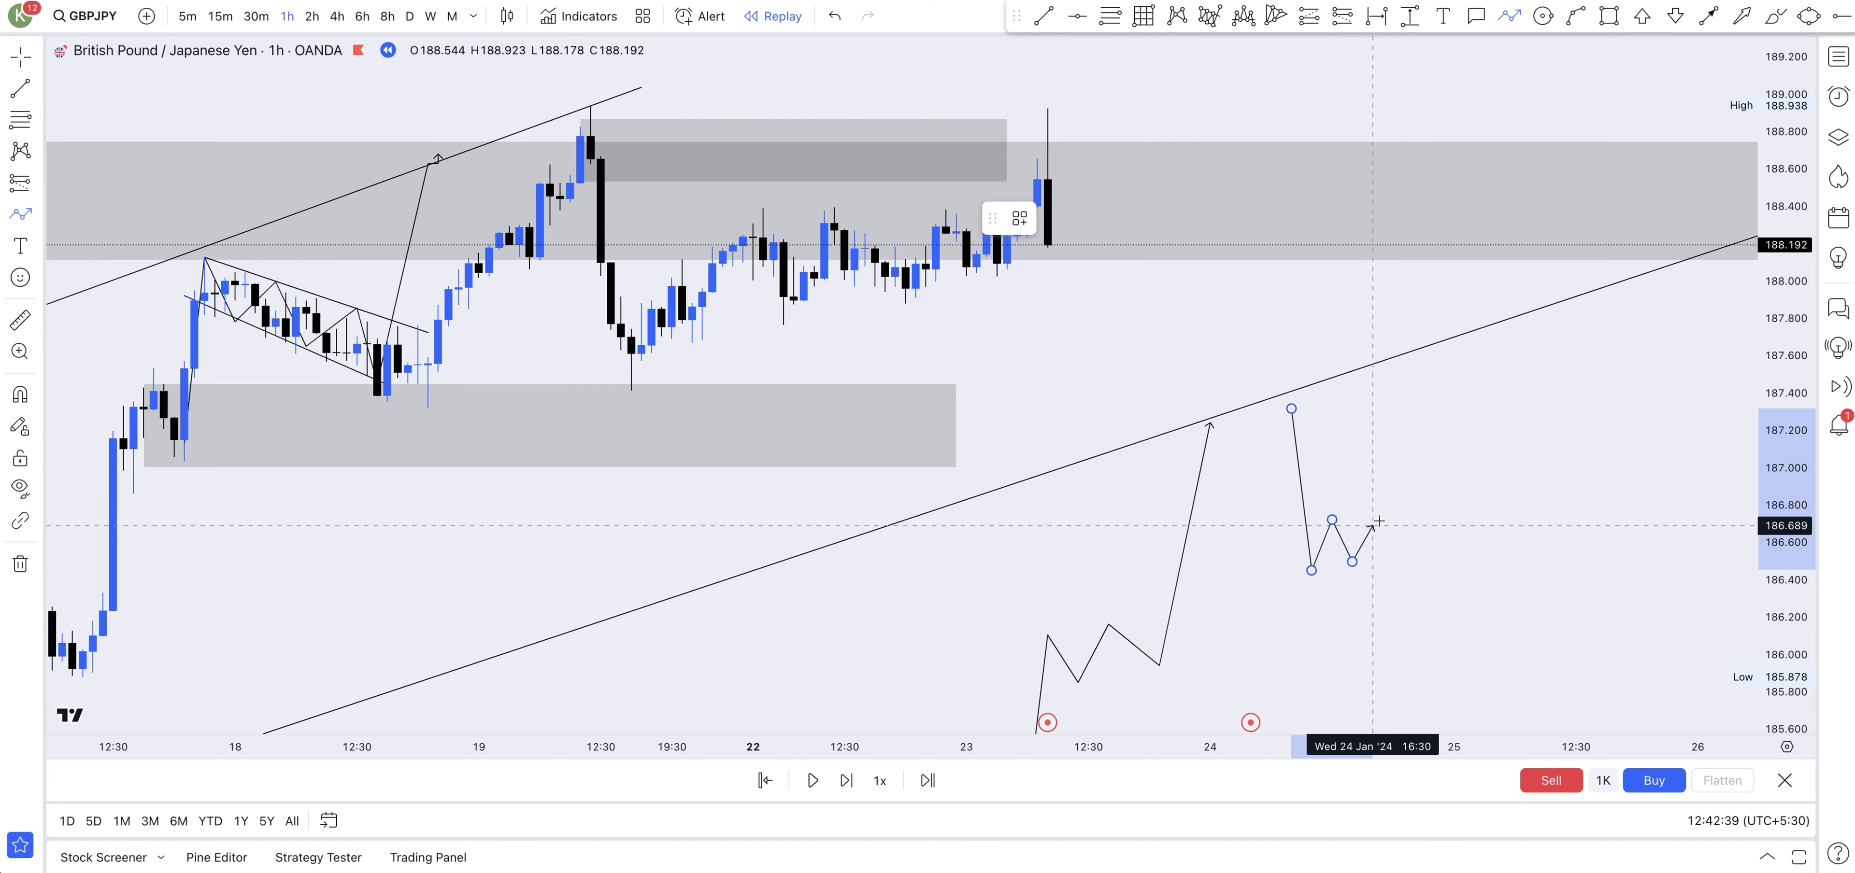
click(1383, 517)
click(1412, 565)
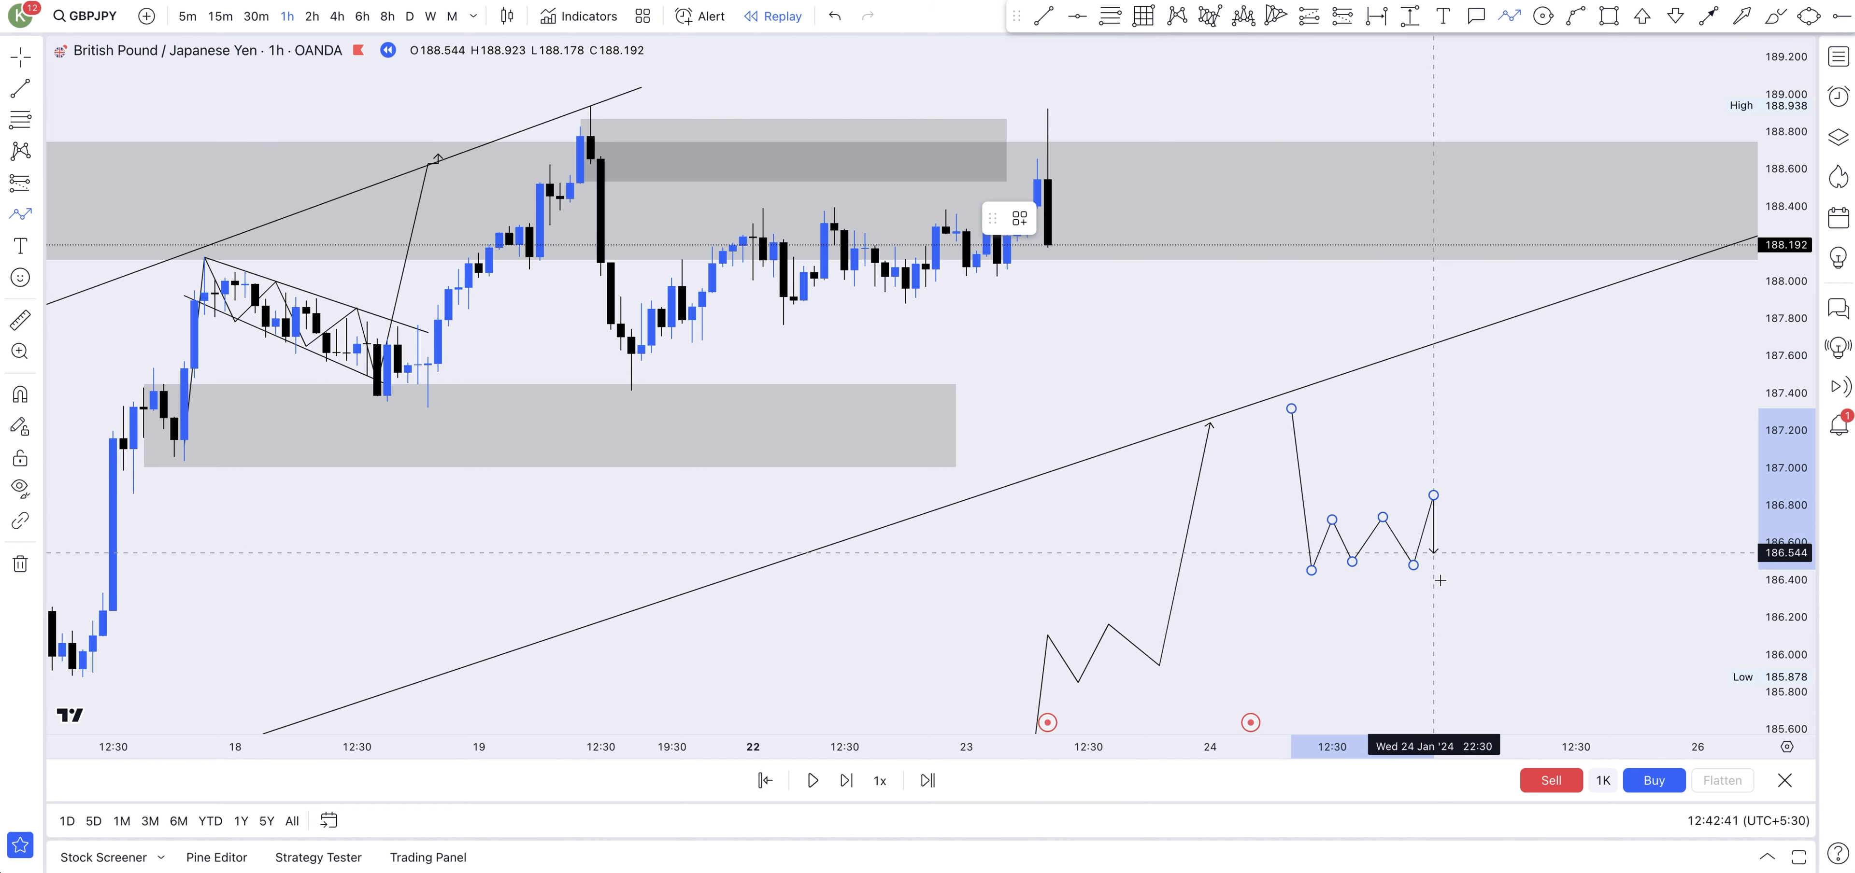
double_click(1454, 695)
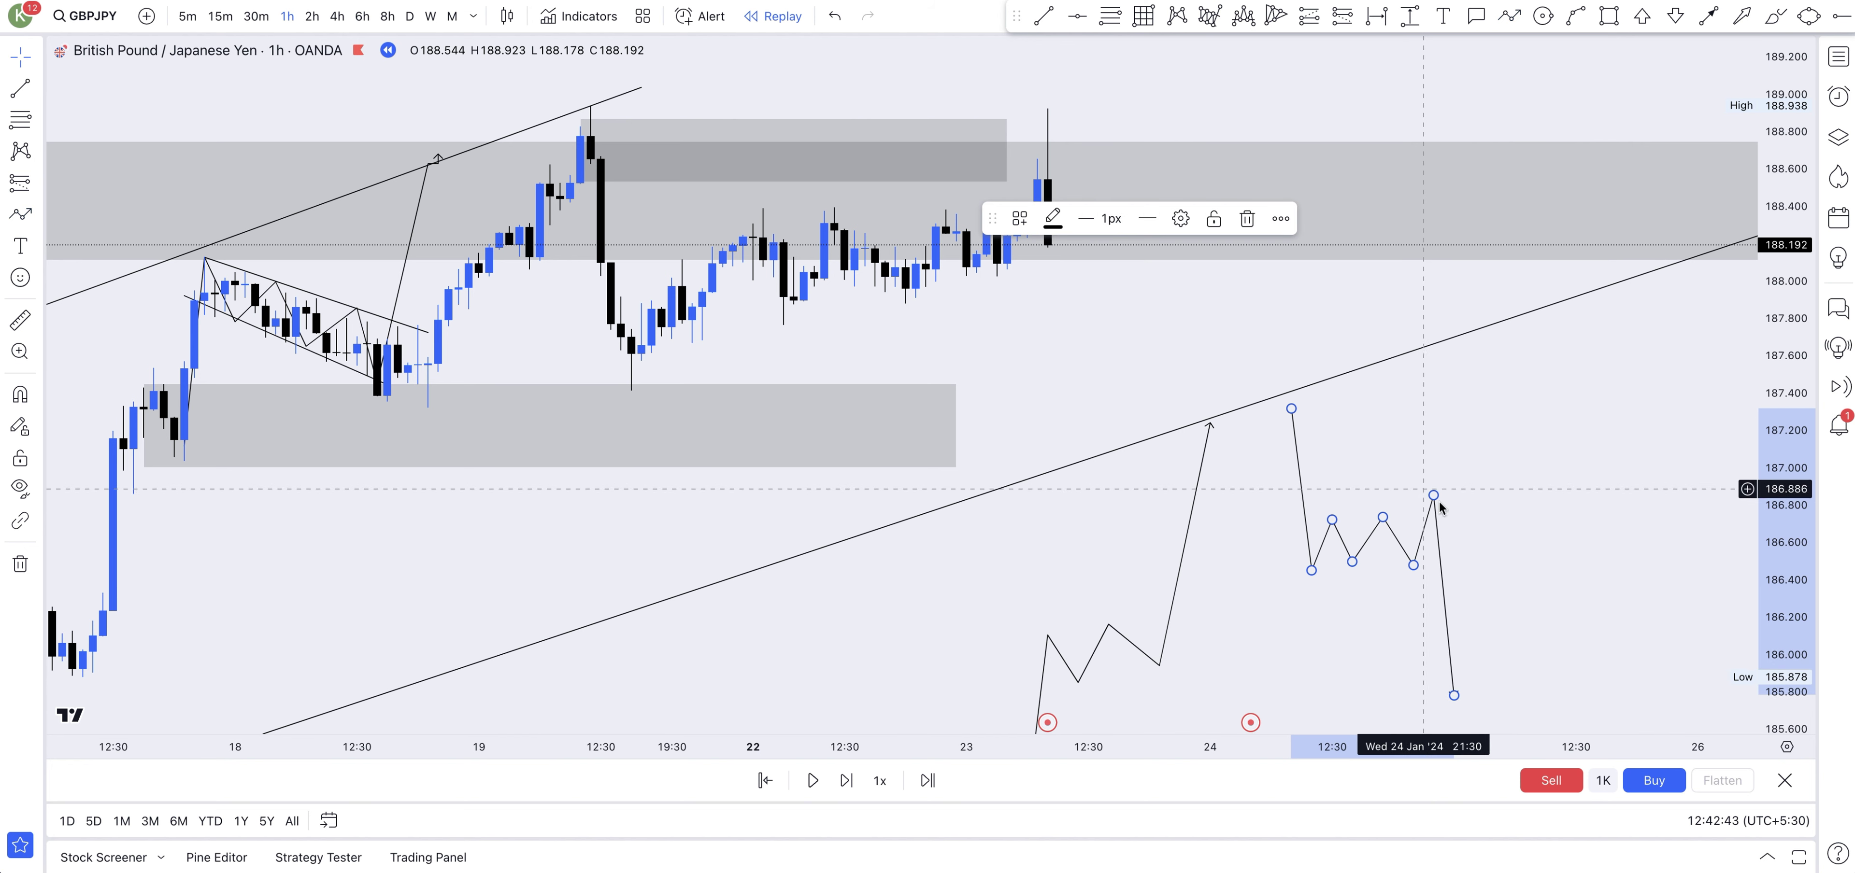
drag(1434, 496, 1433, 505)
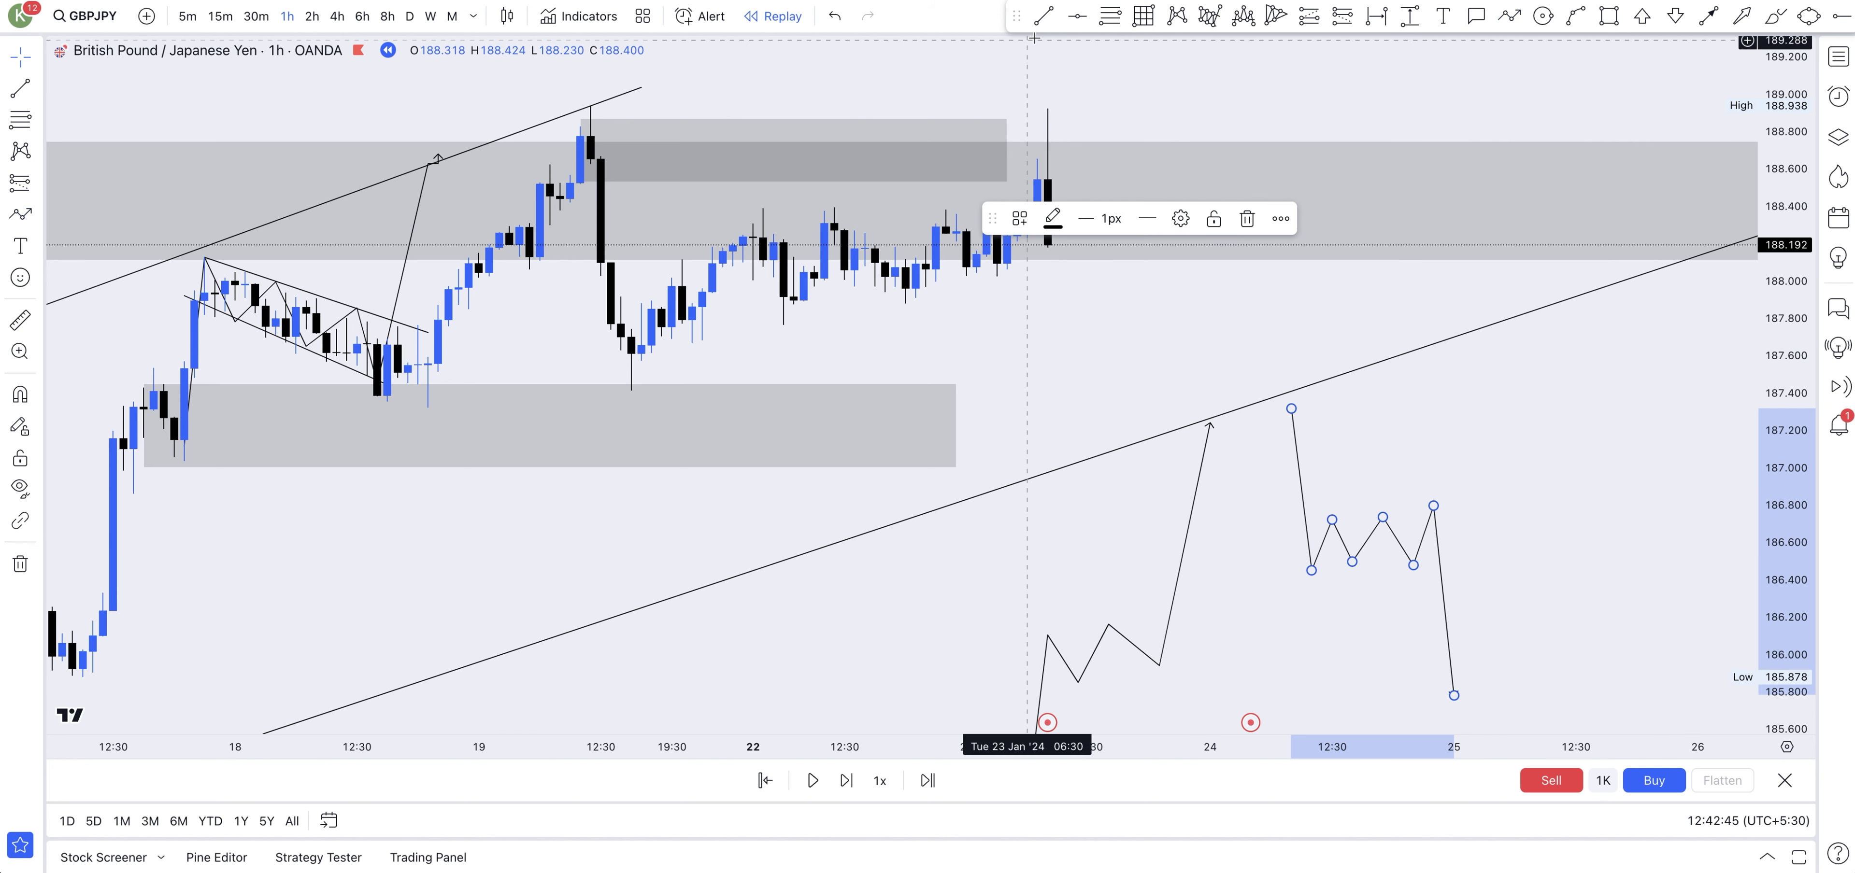
click(1043, 15)
click(610, 268)
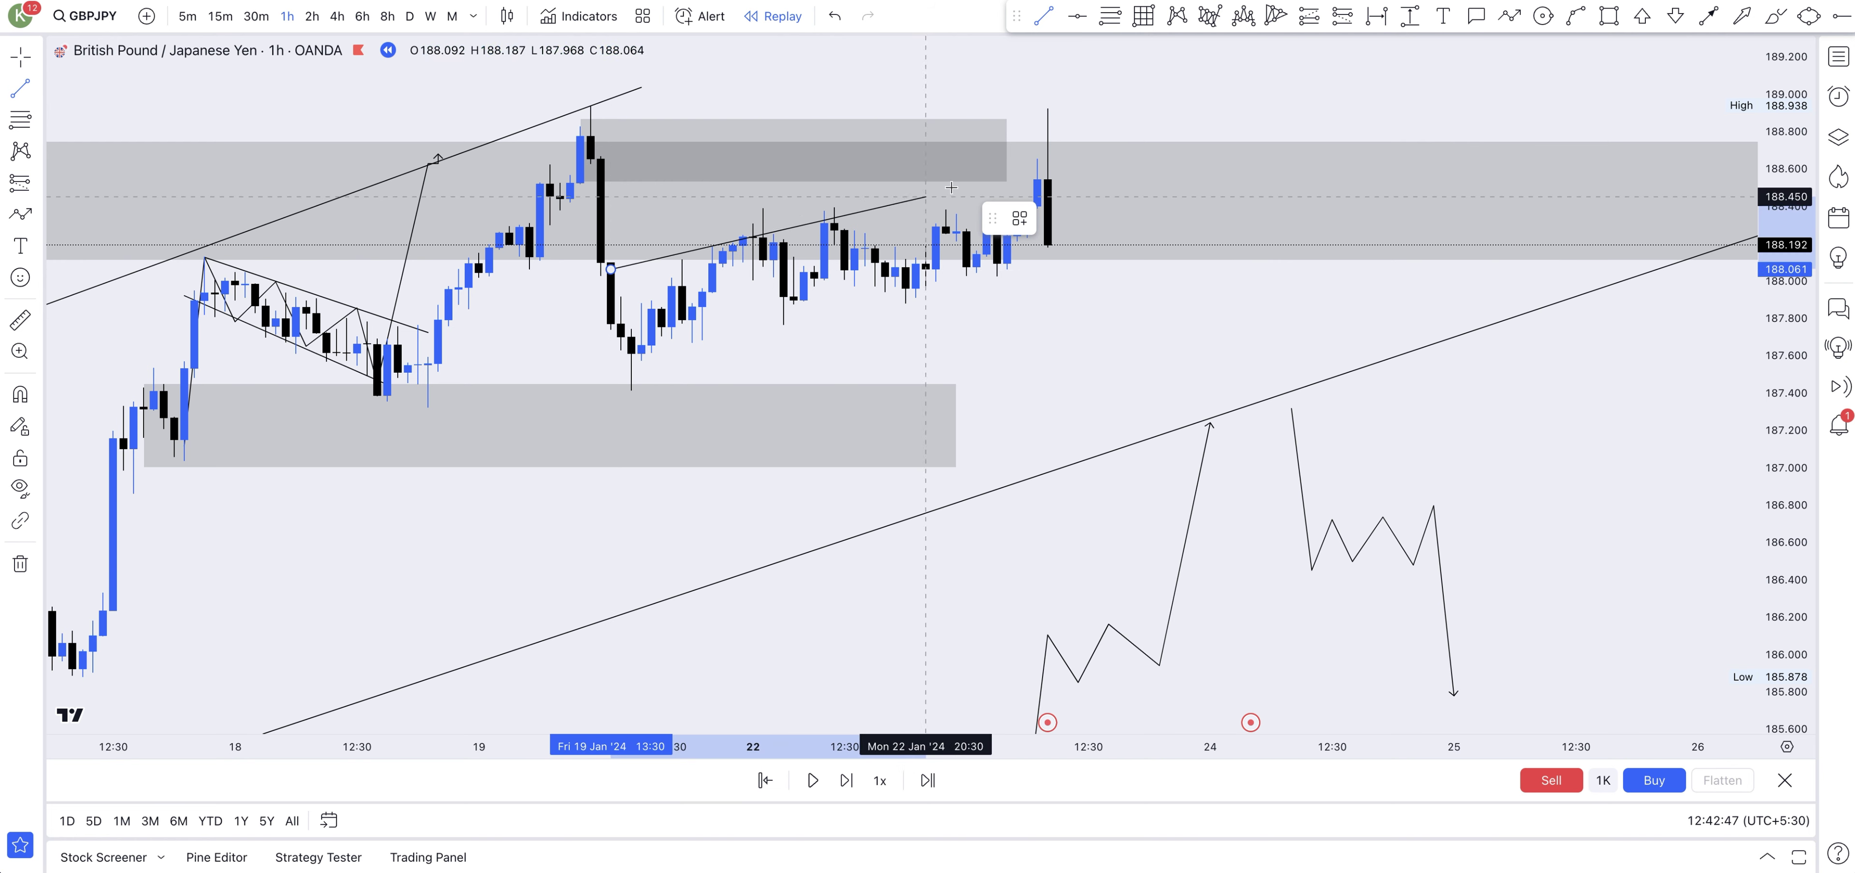
- Draw the wedge's lower trend line starting from the 19 Jan low
click(1047, 16)
click(631, 381)
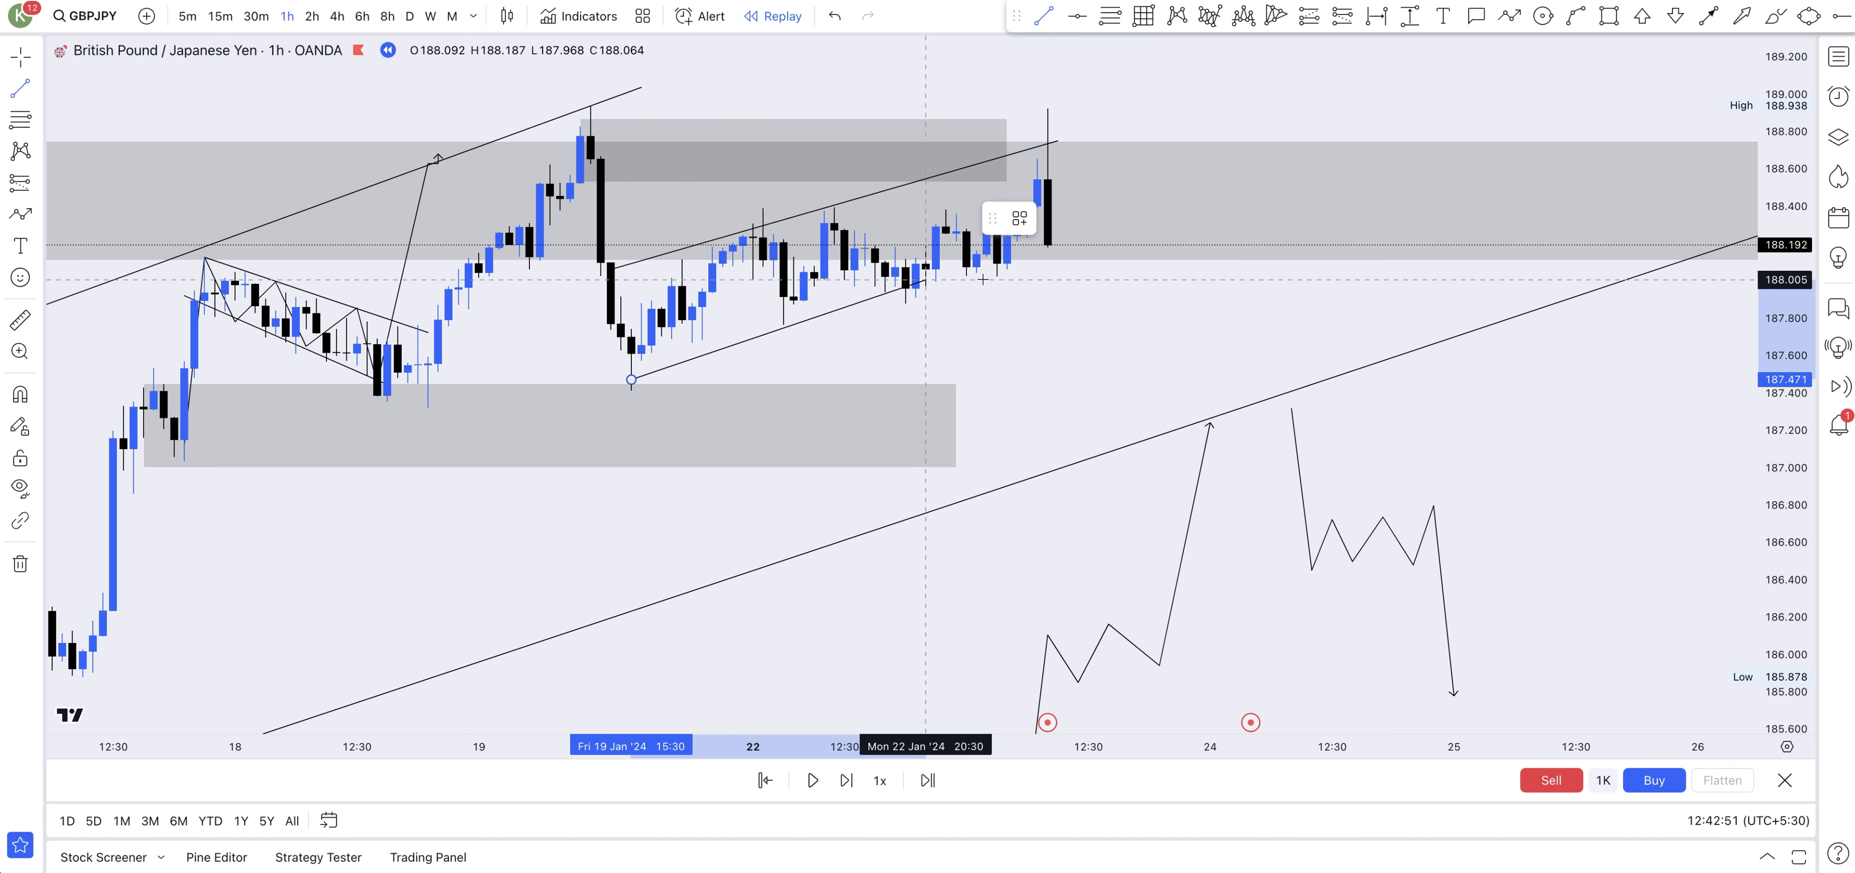
click(1089, 239)
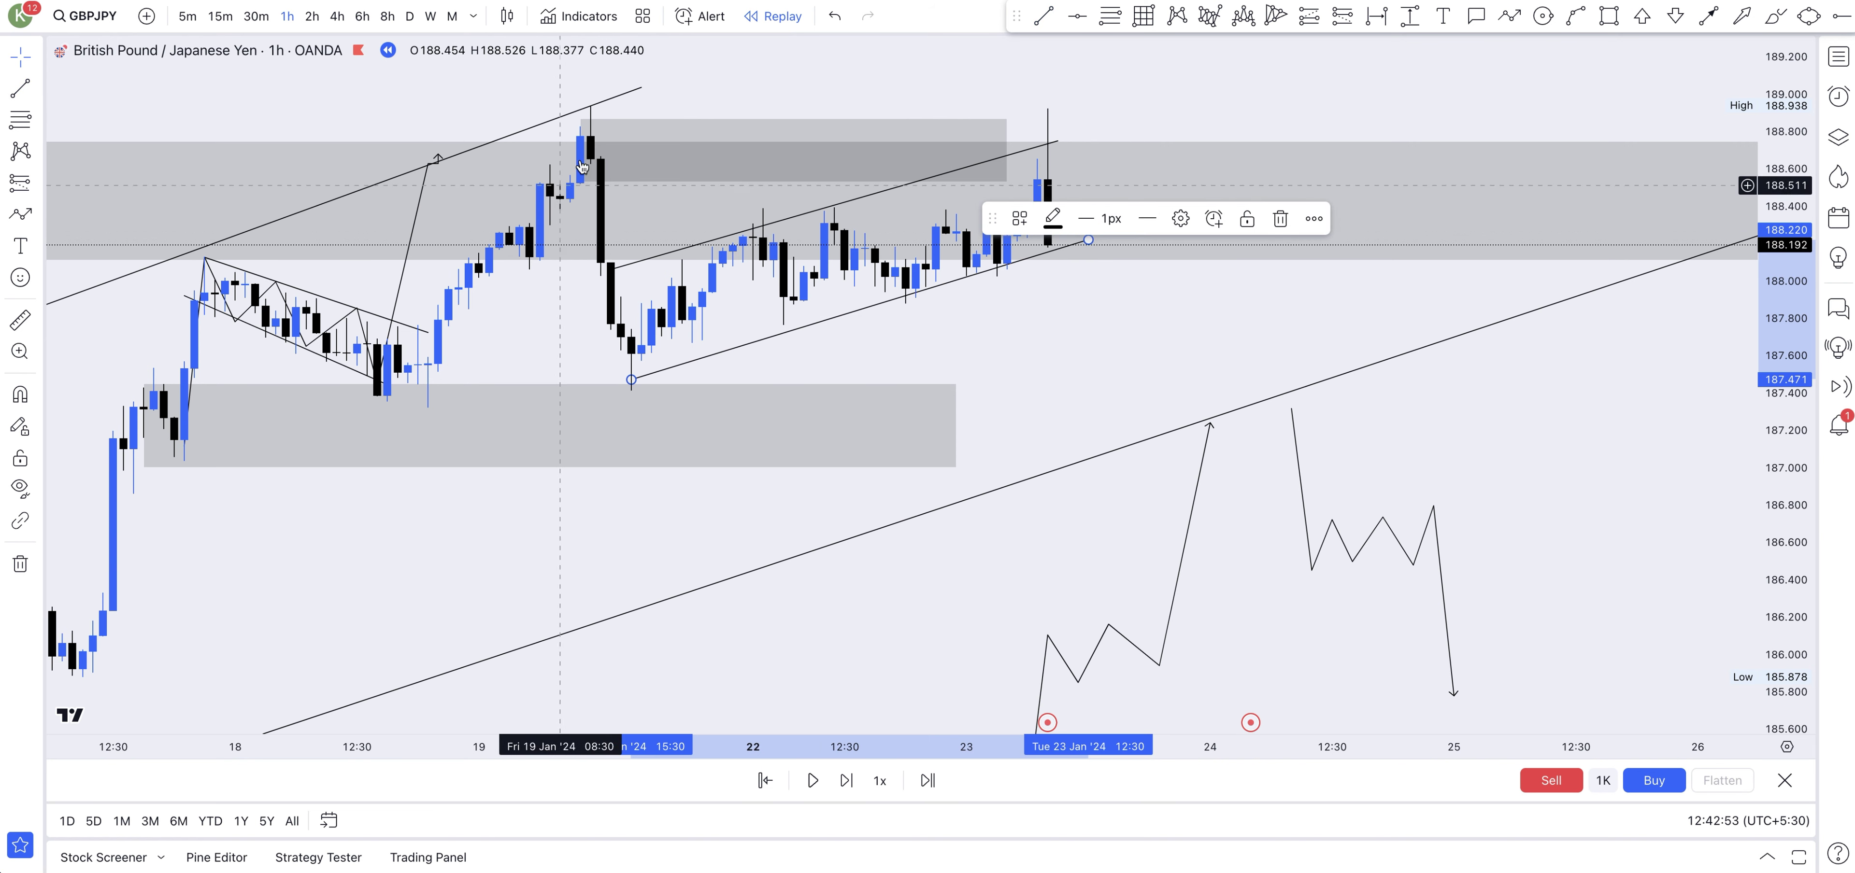
- Trace a zigzag path through the wedge's swing highs and lows, ending at the 188.9 spike
click(1510, 13)
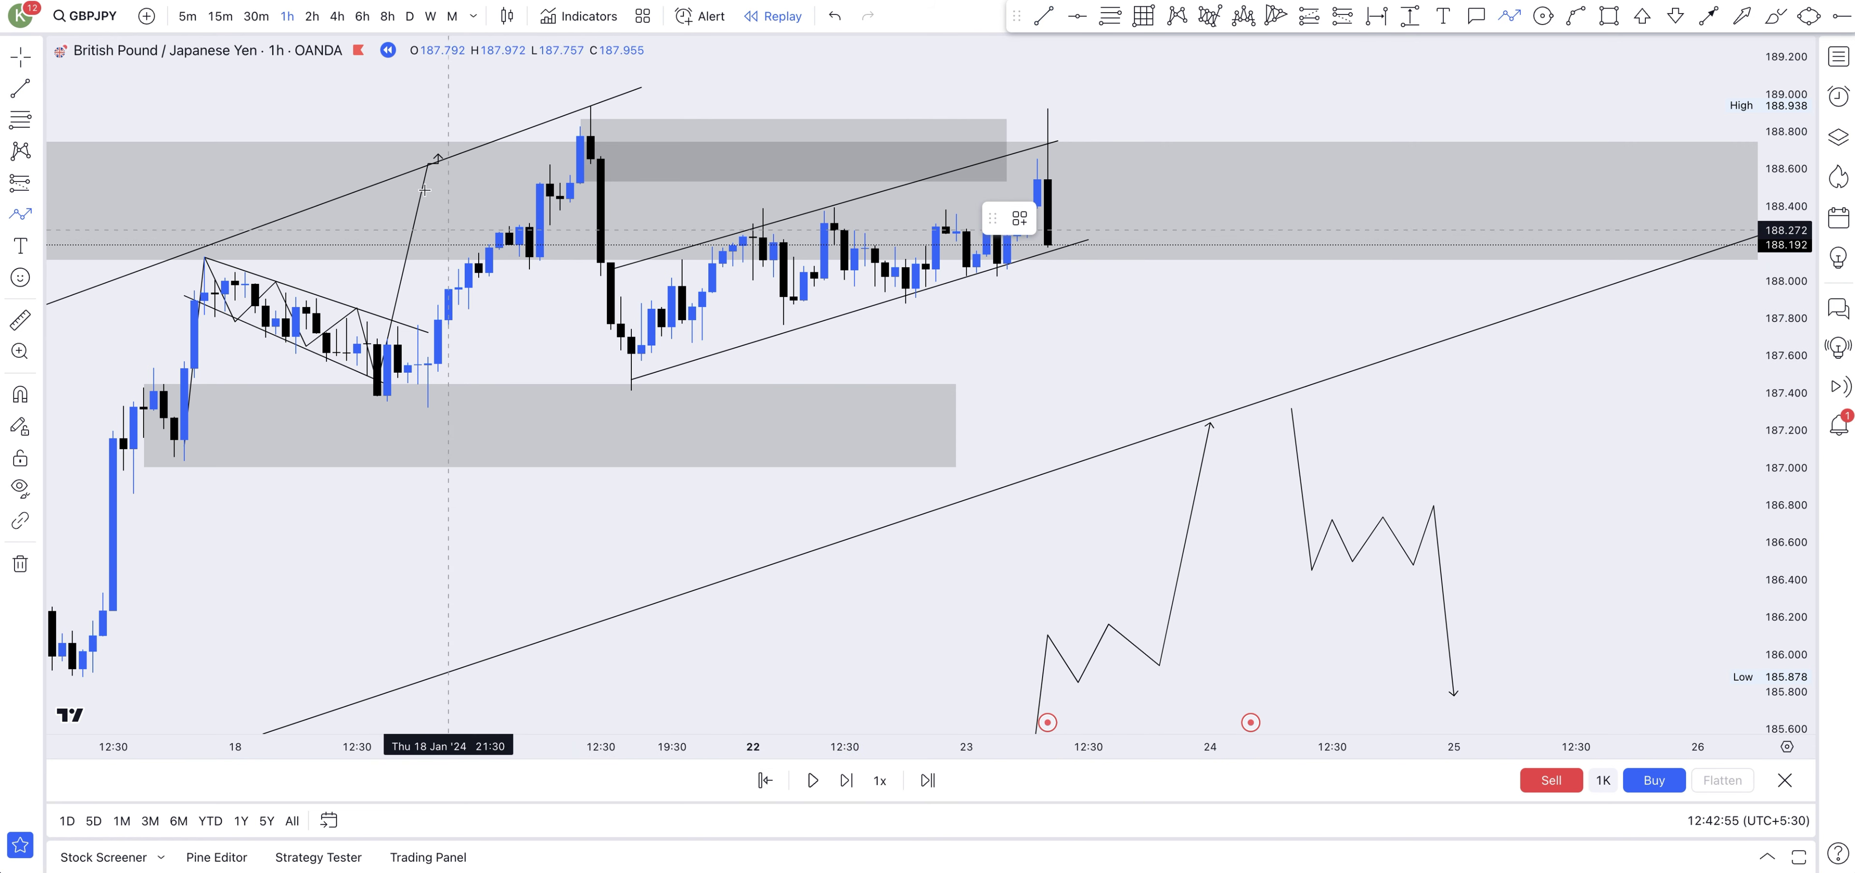
click(581, 104)
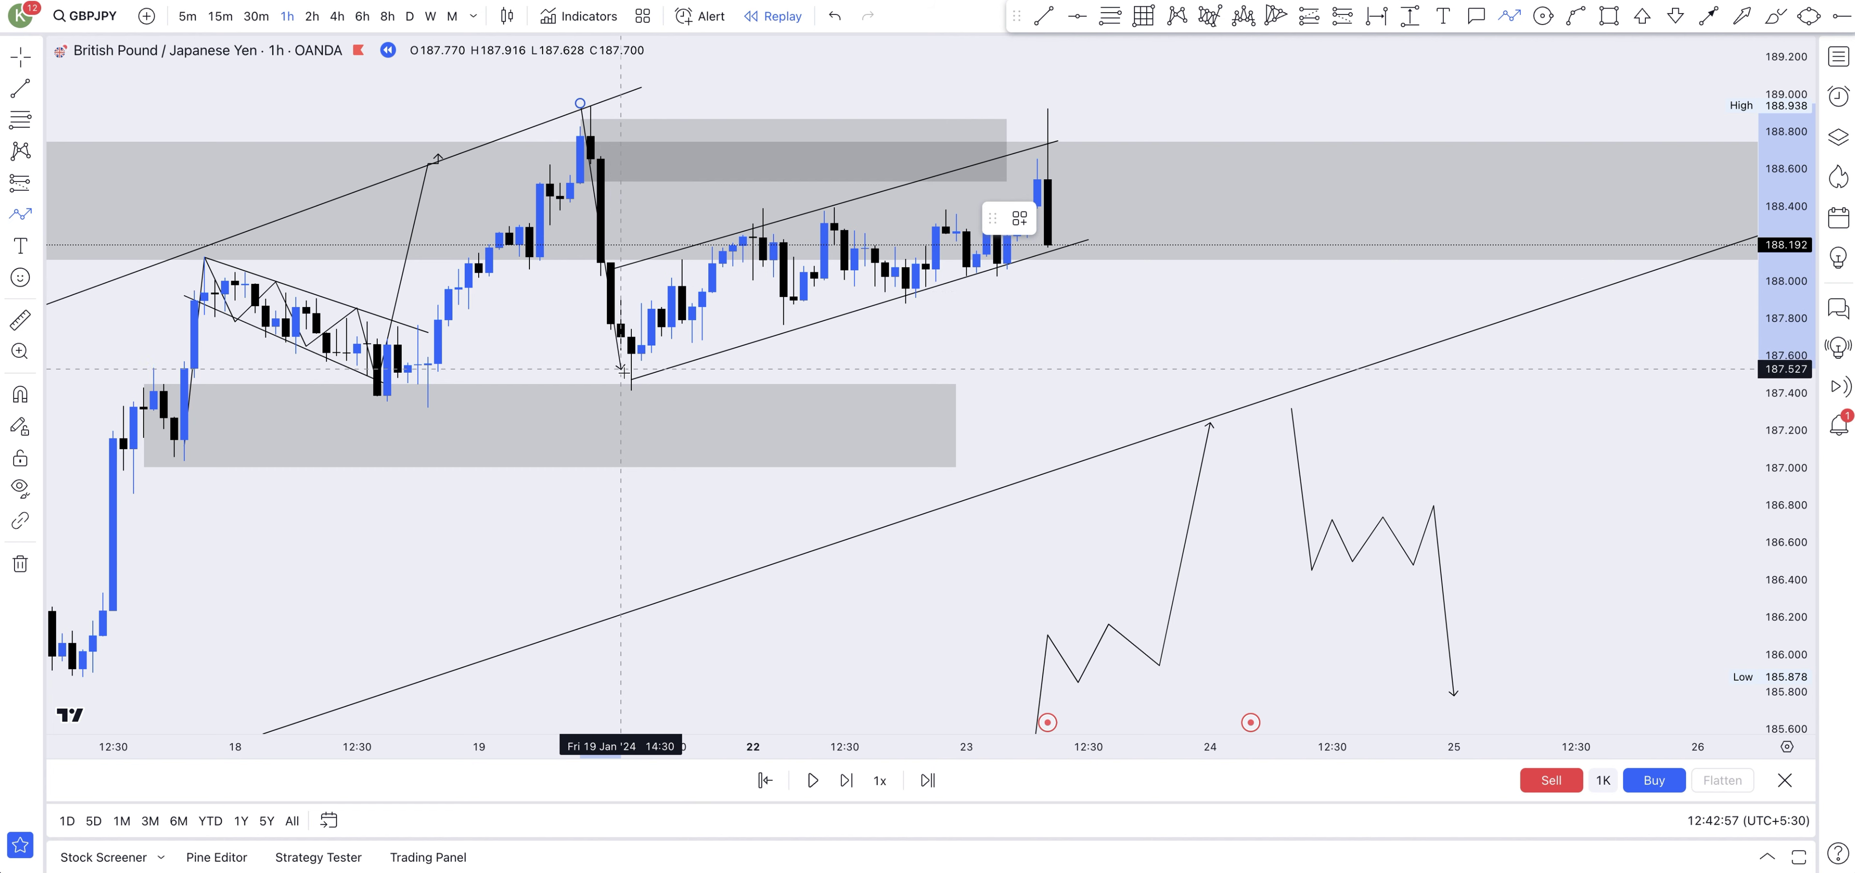
click(763, 212)
click(844, 313)
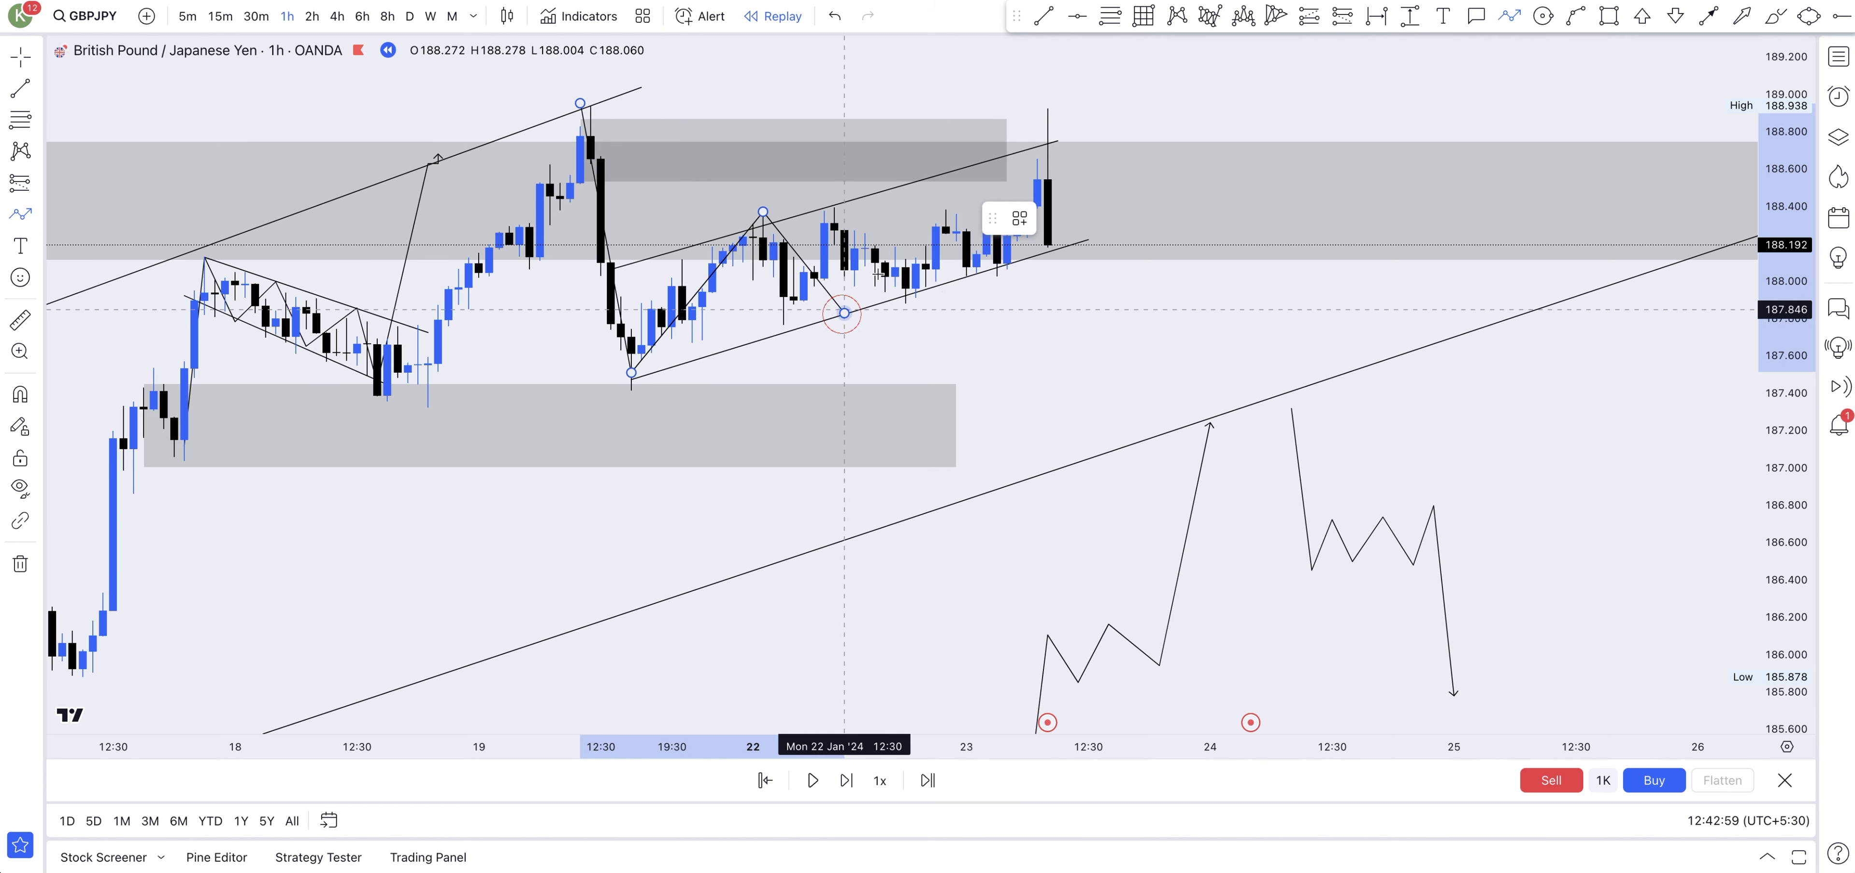
click(936, 192)
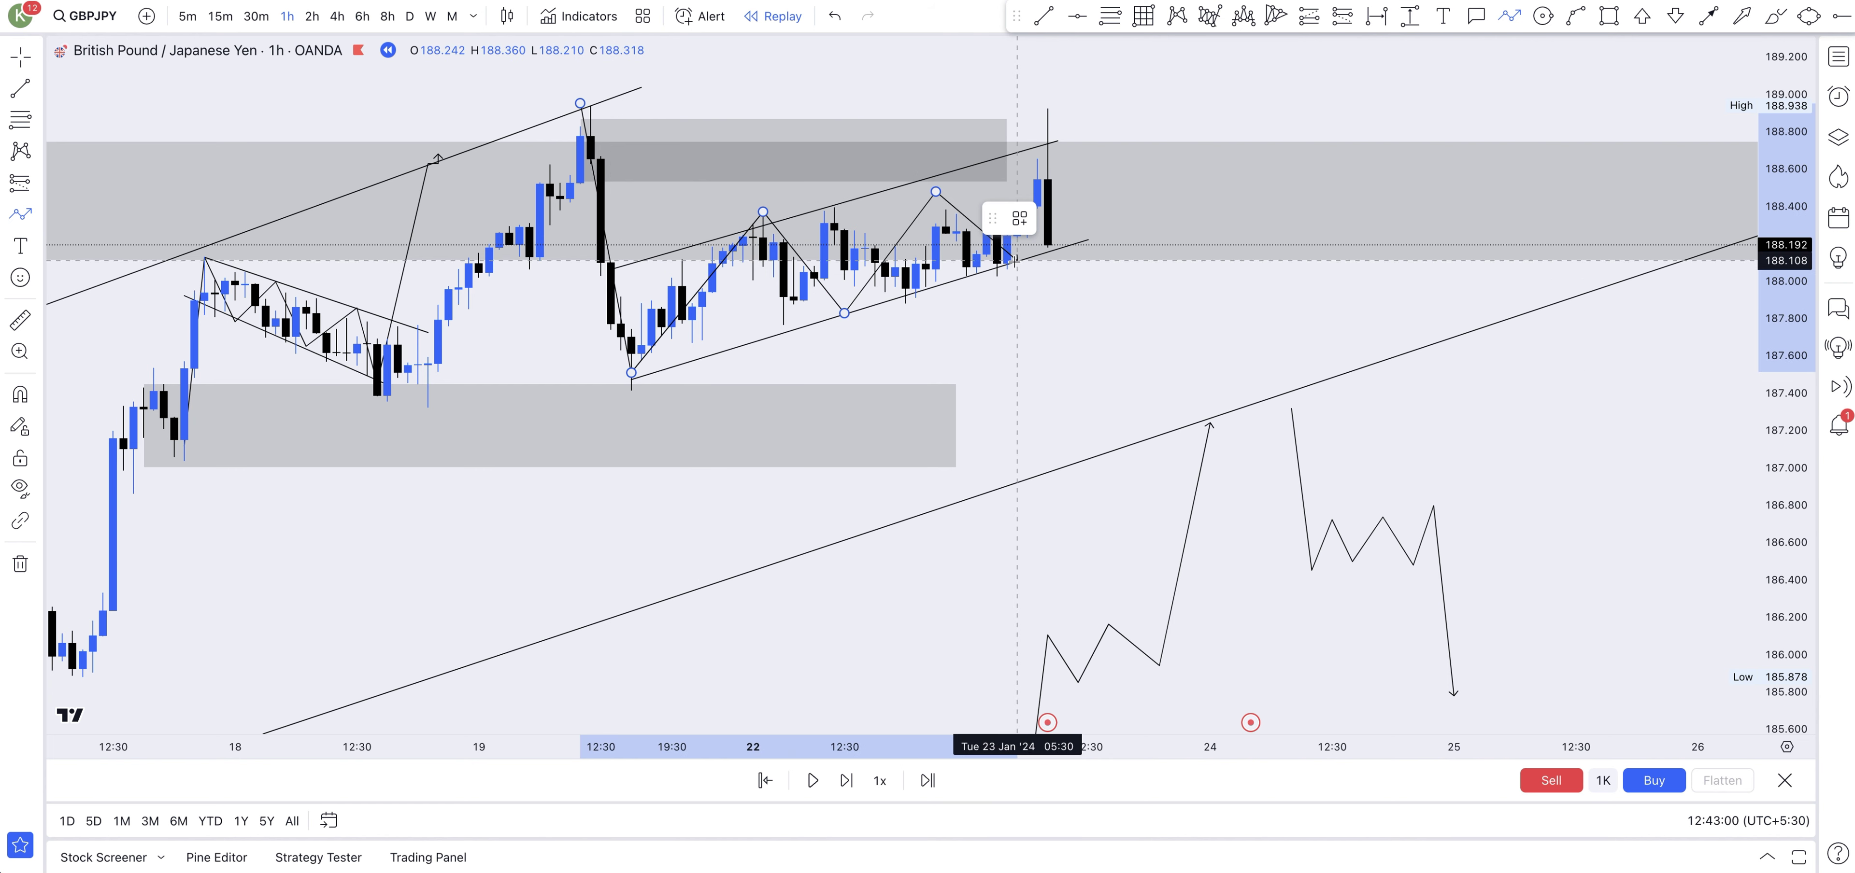
double_click(1048, 113)
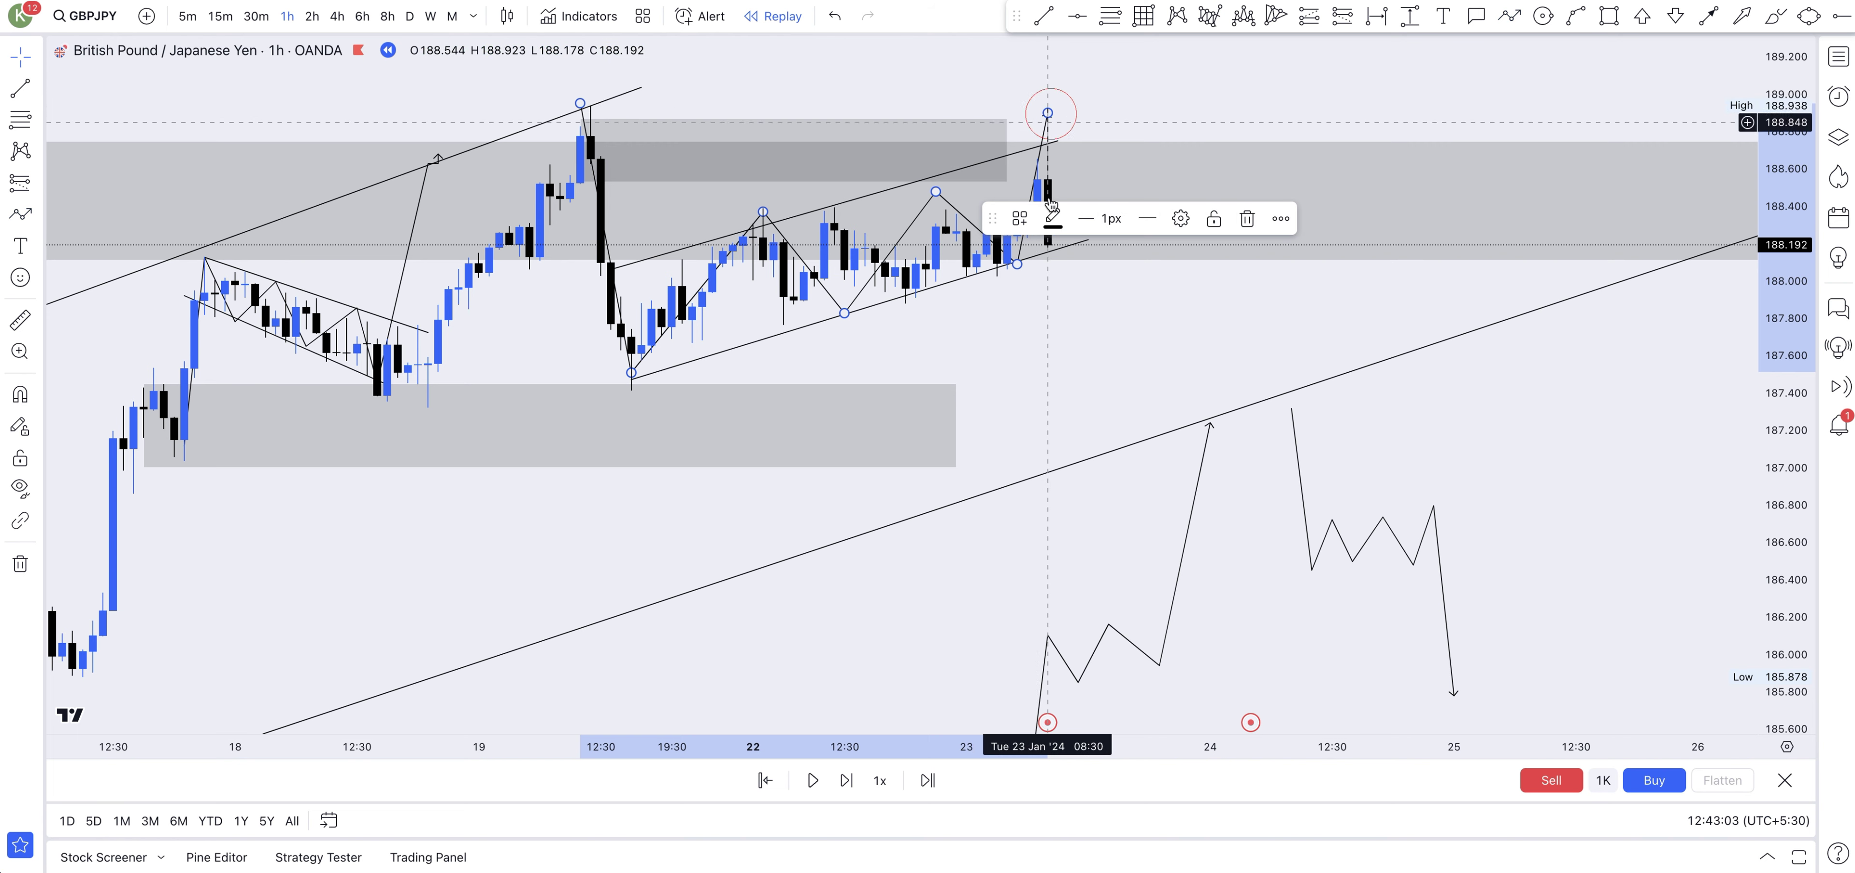
click(1029, 349)
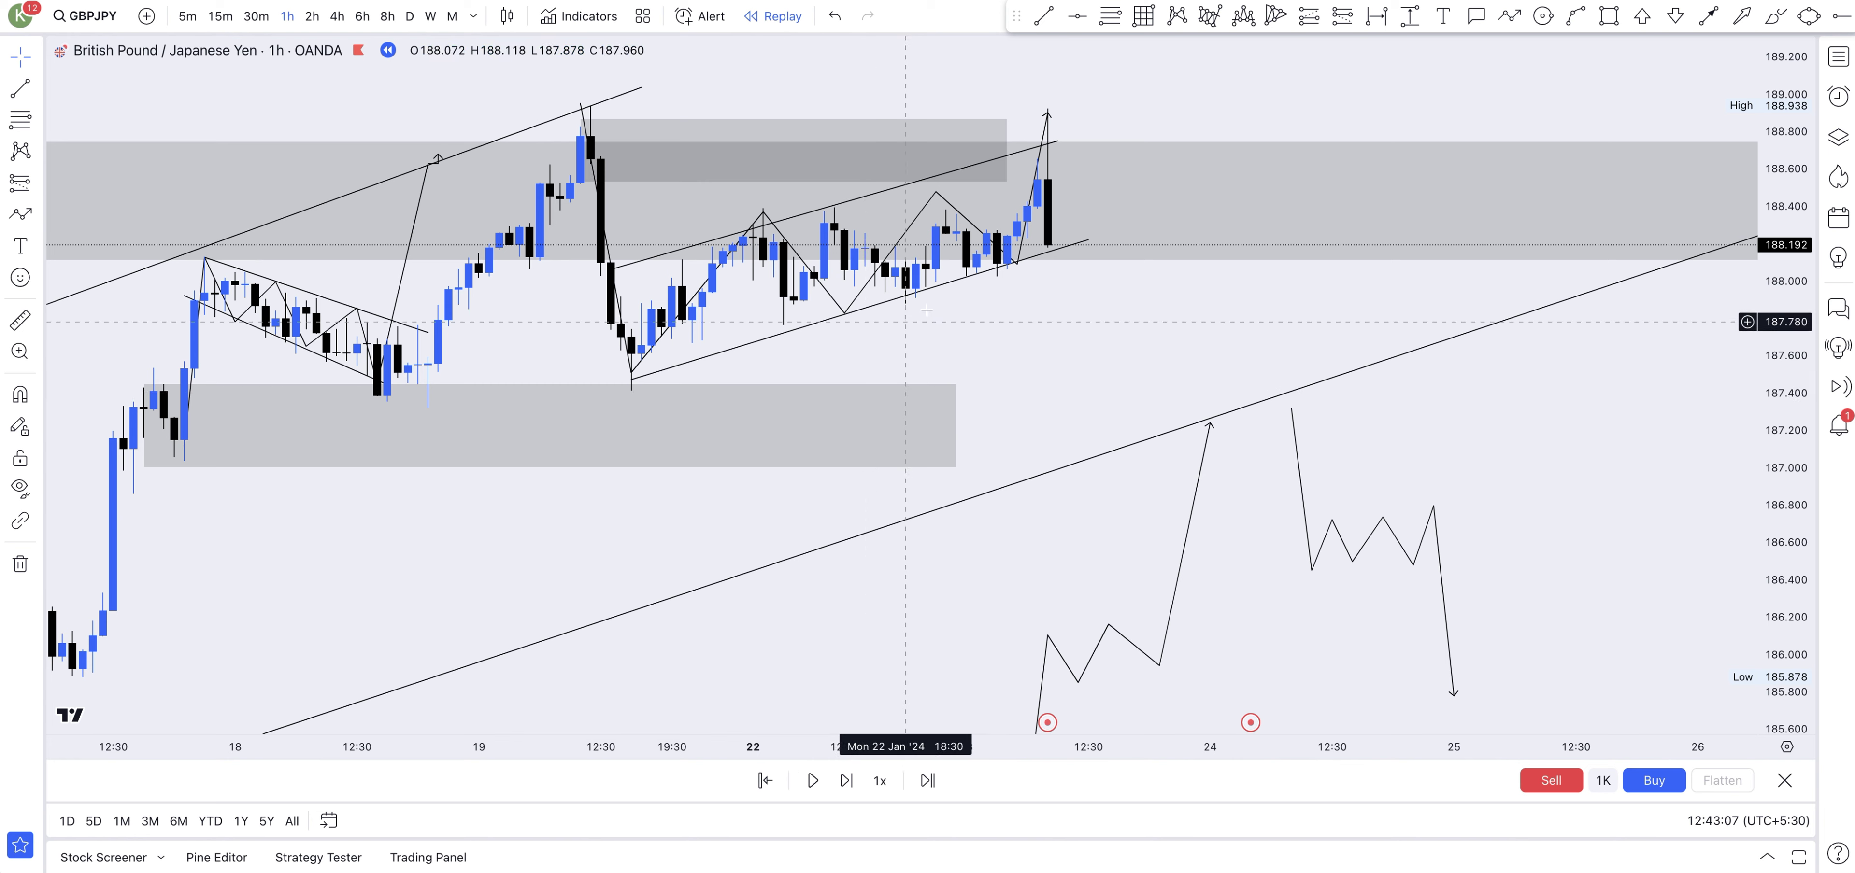
scroll(1109, 170, down, 1)
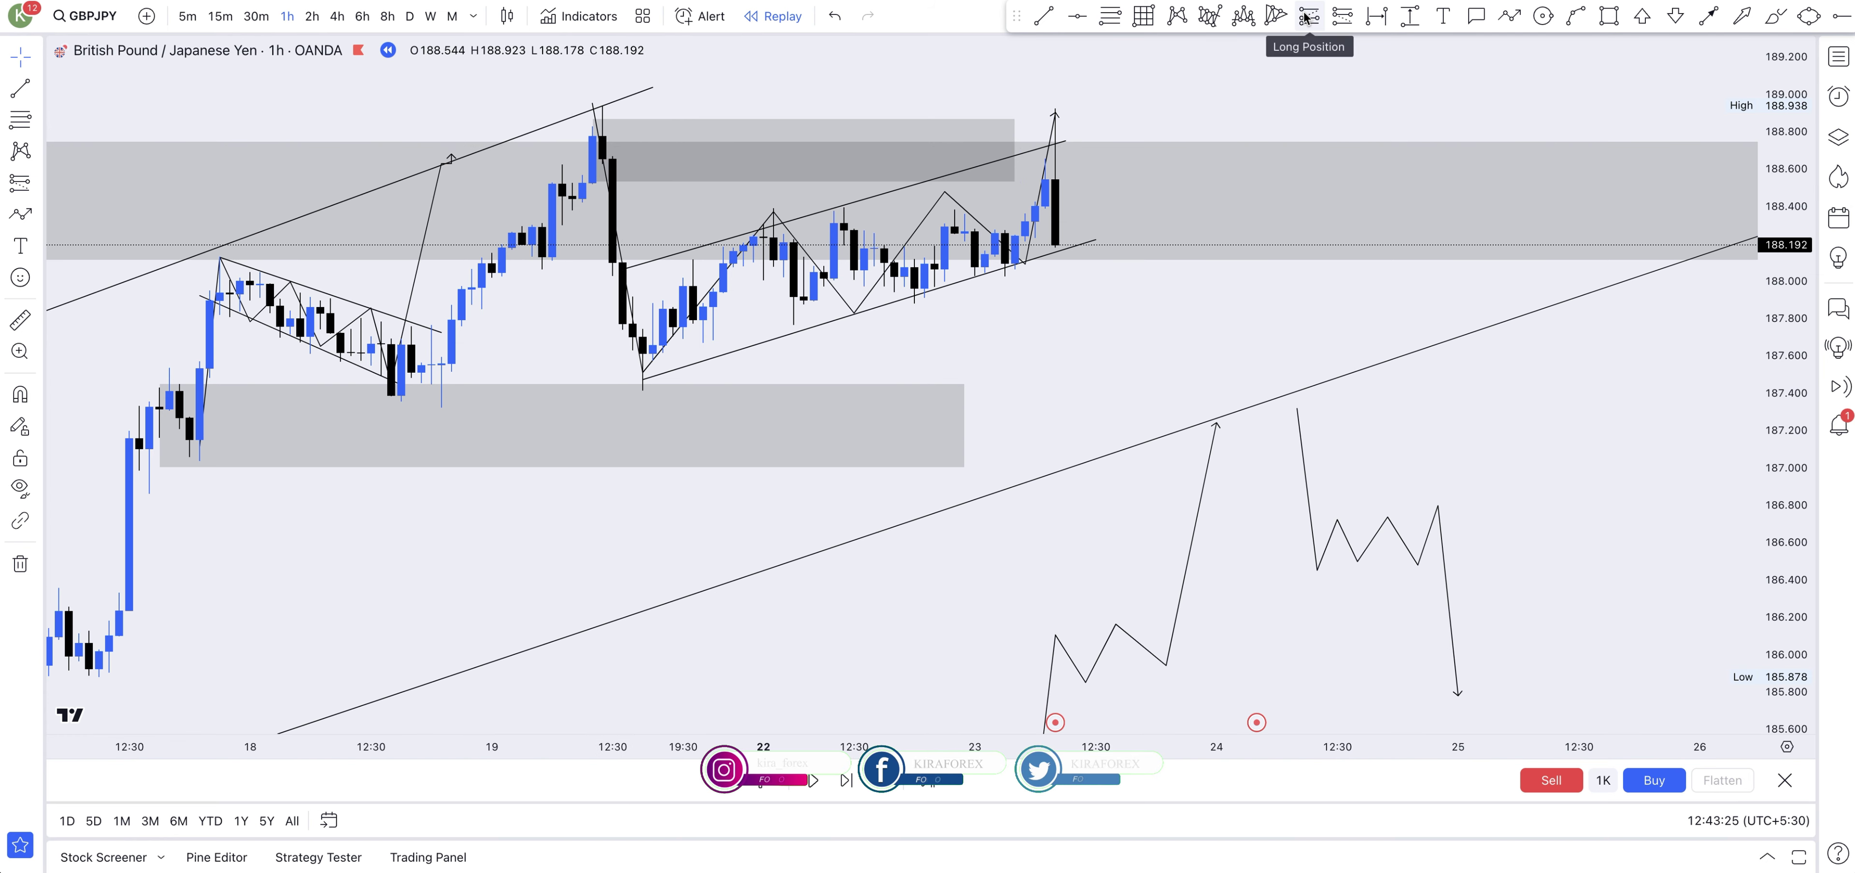
- Place a short position at the wedge top, stop 0.510 above and target 1.630 below, for 3.2 risk/reward
click(1343, 16)
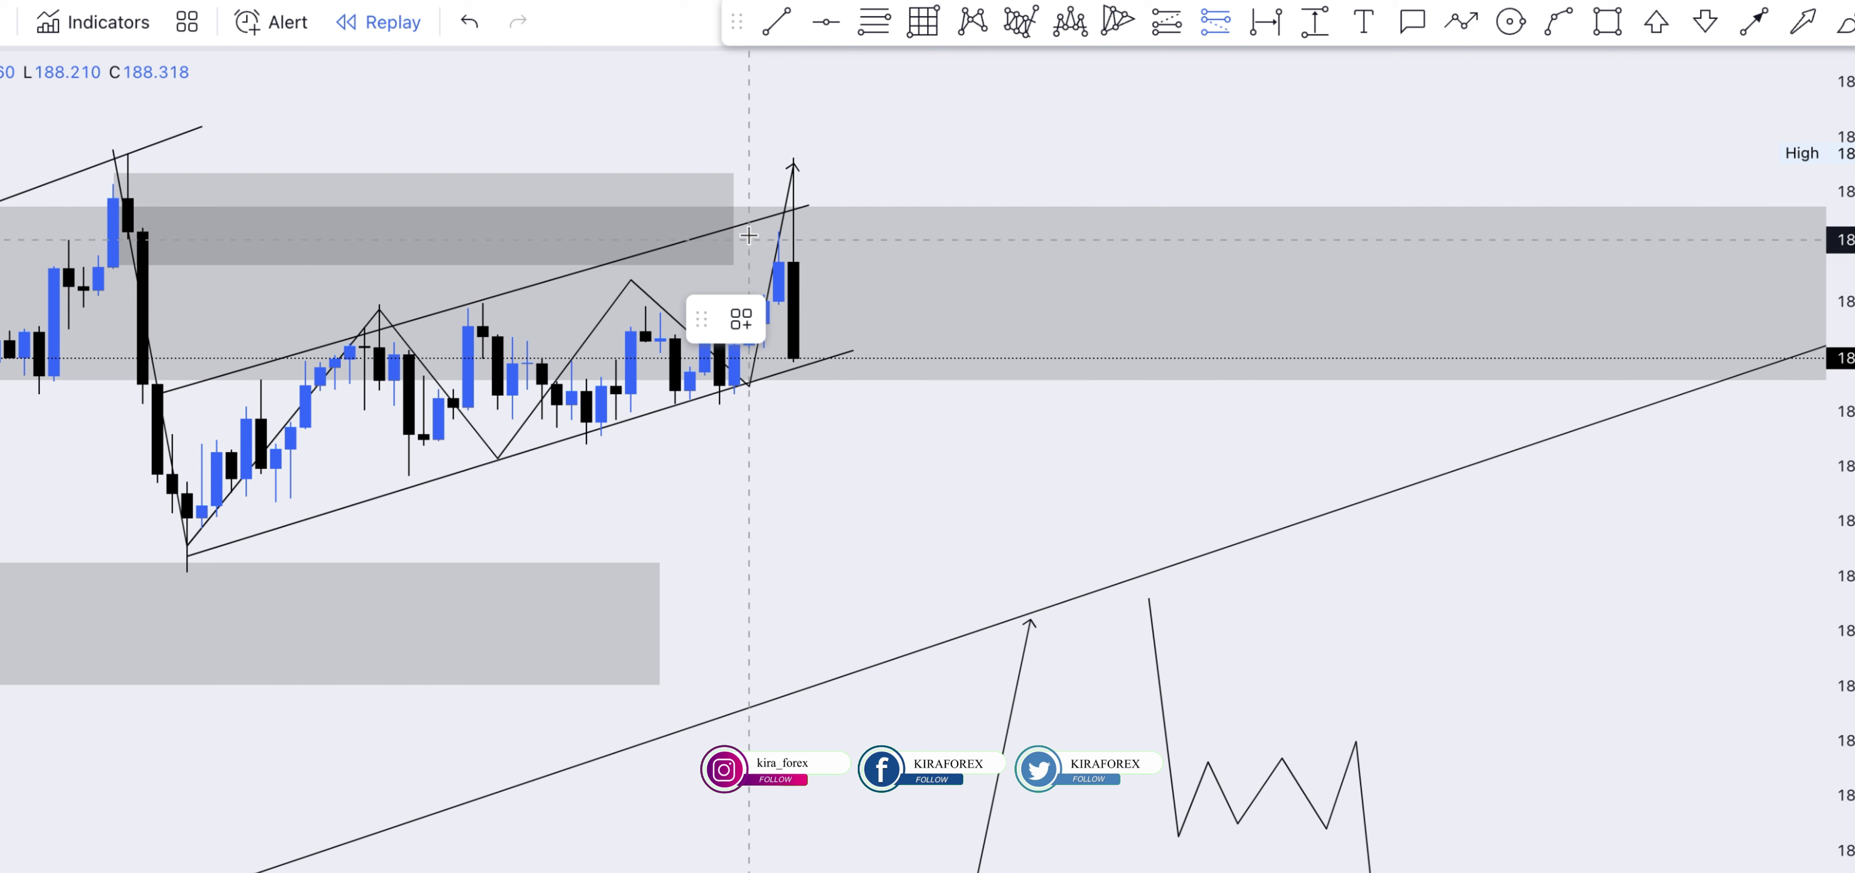
click(749, 235)
drag(738, 402, 749, 642)
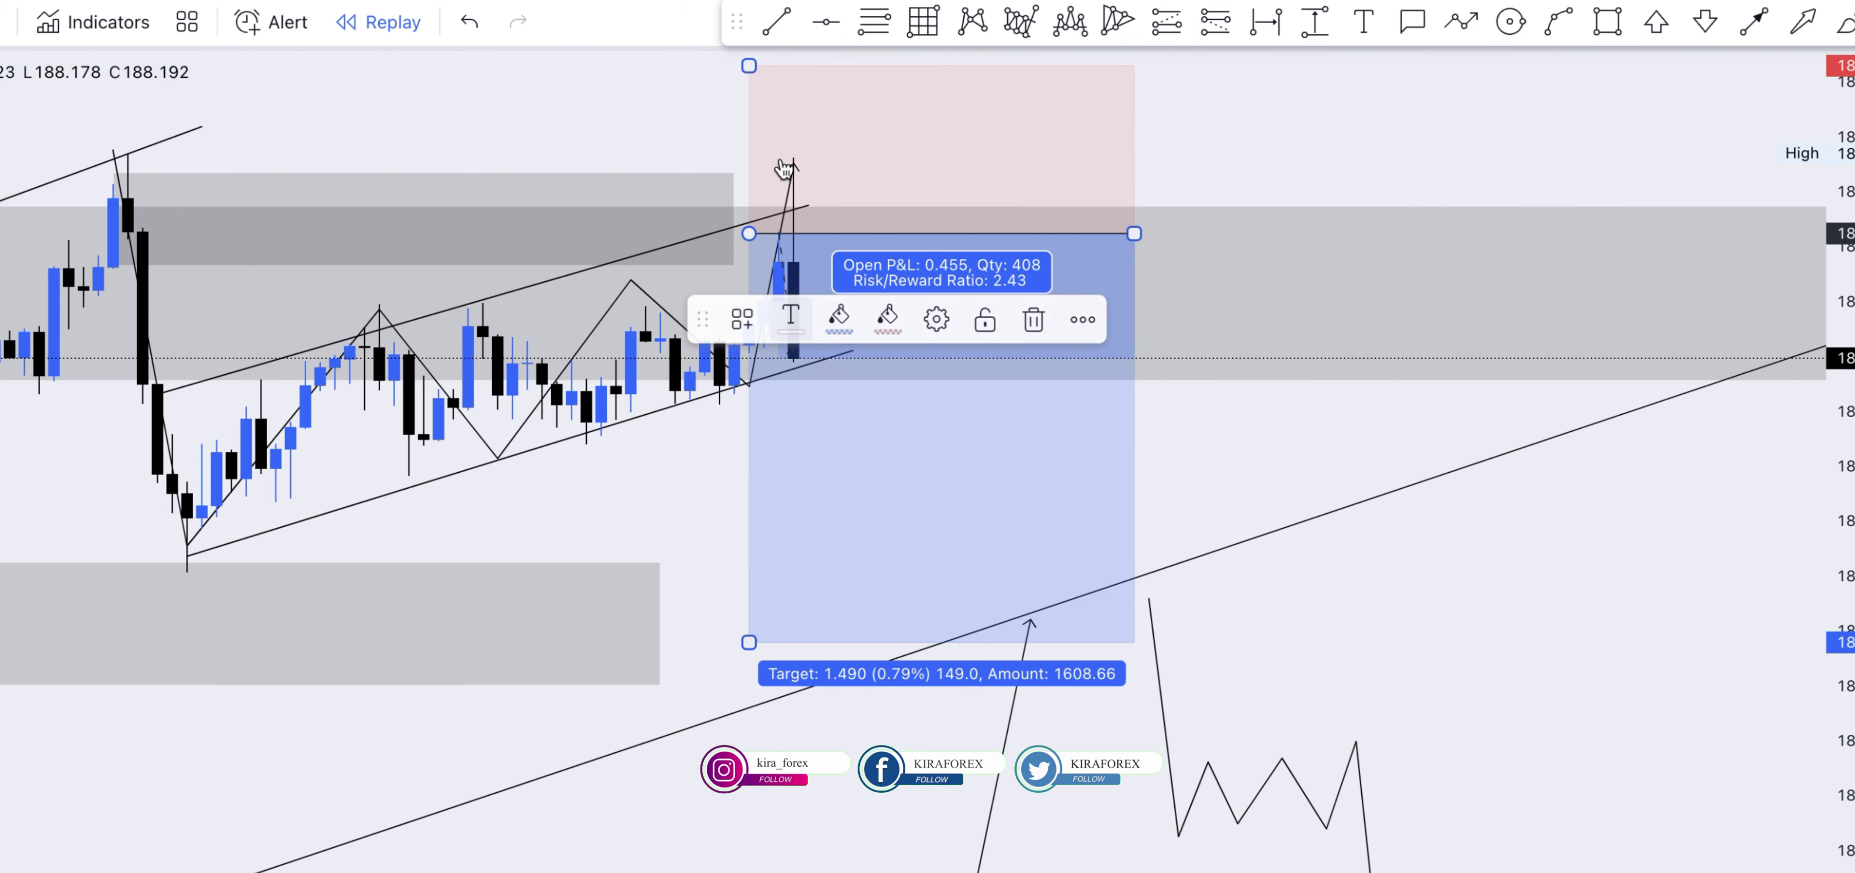
drag(748, 64, 749, 78)
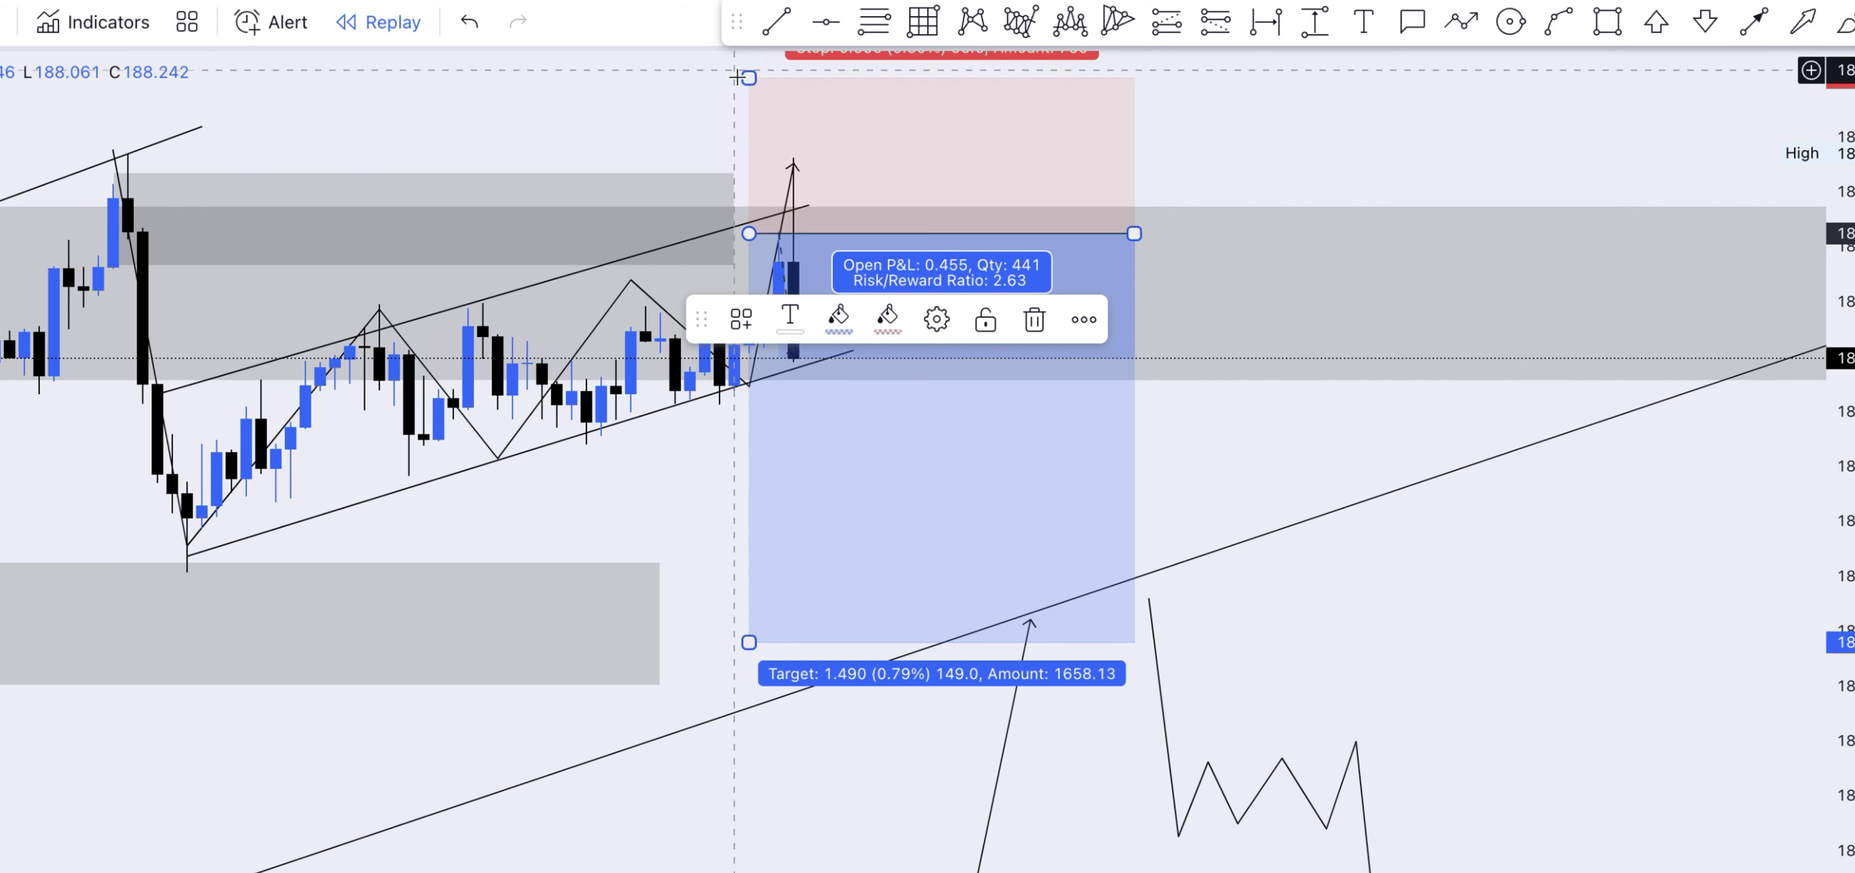
drag(749, 78, 748, 94)
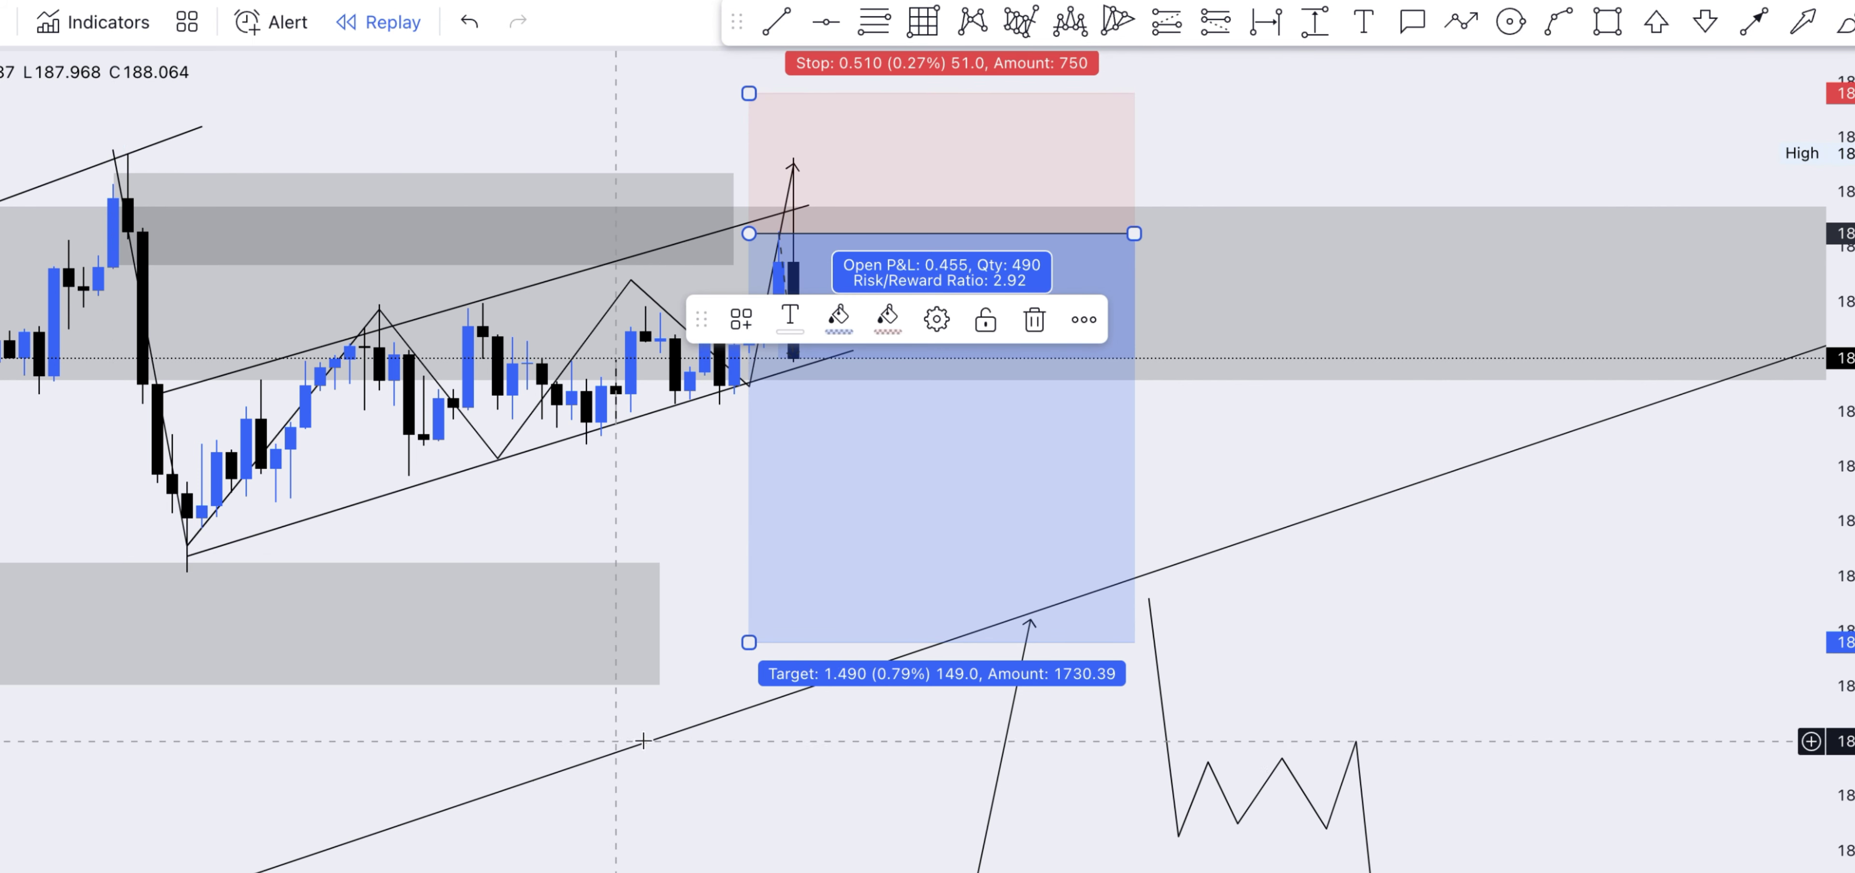
drag(749, 647, 750, 683)
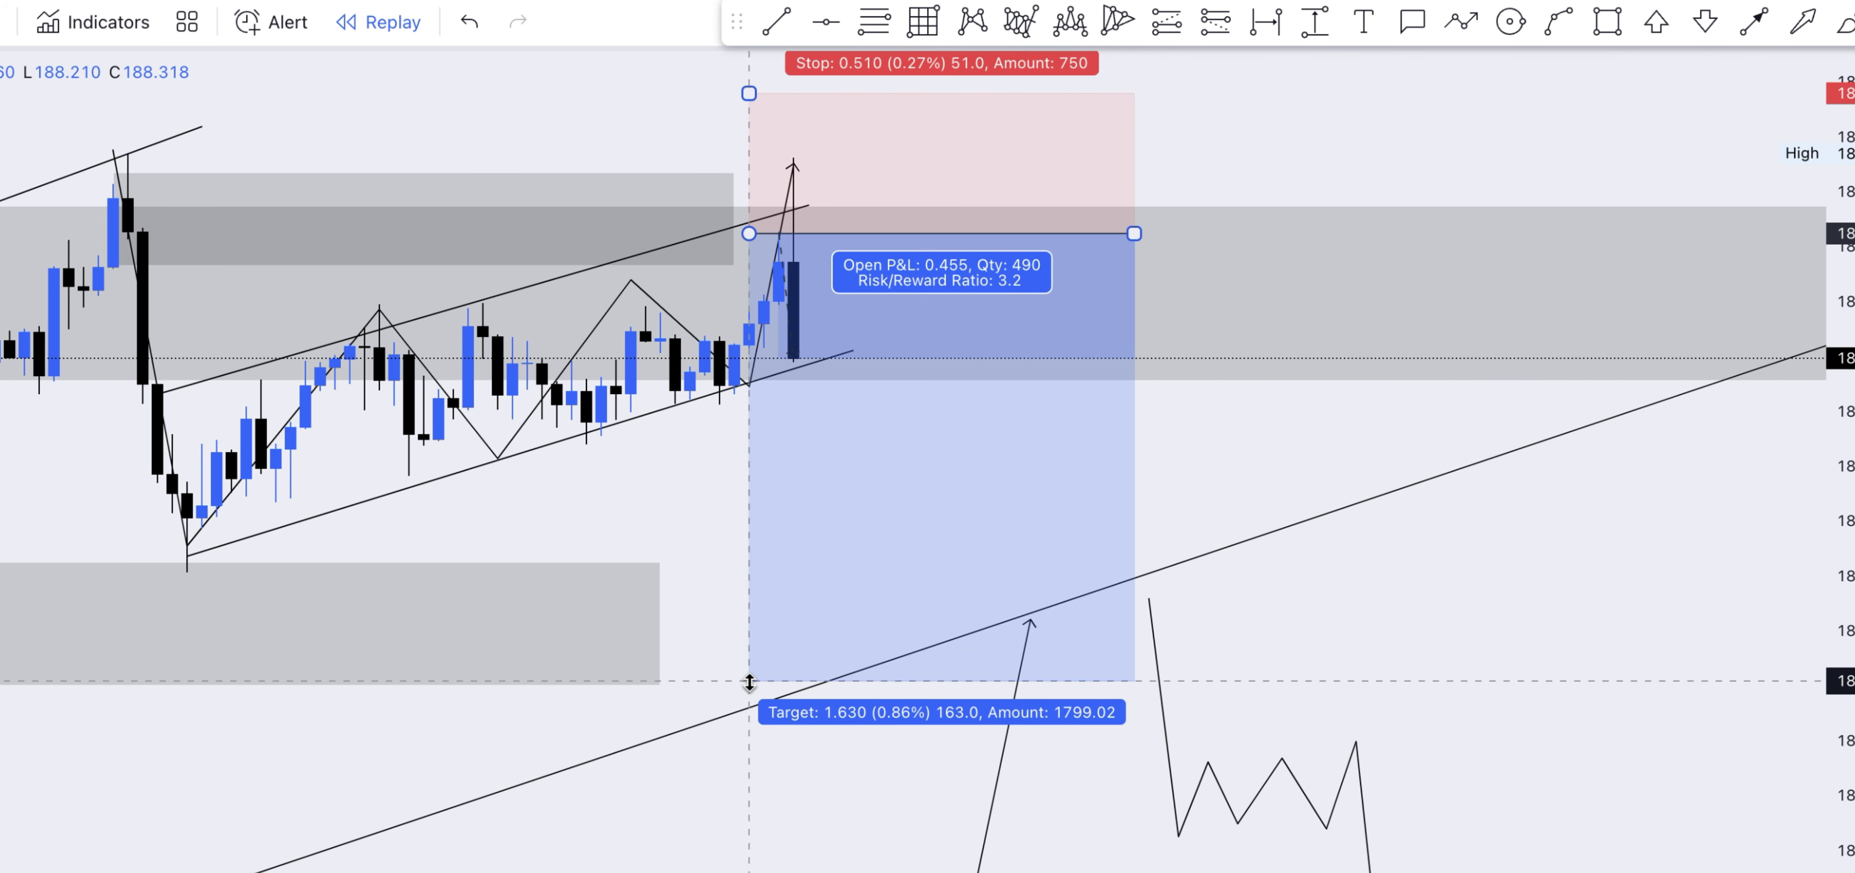
scroll(582, 813, down, 5)
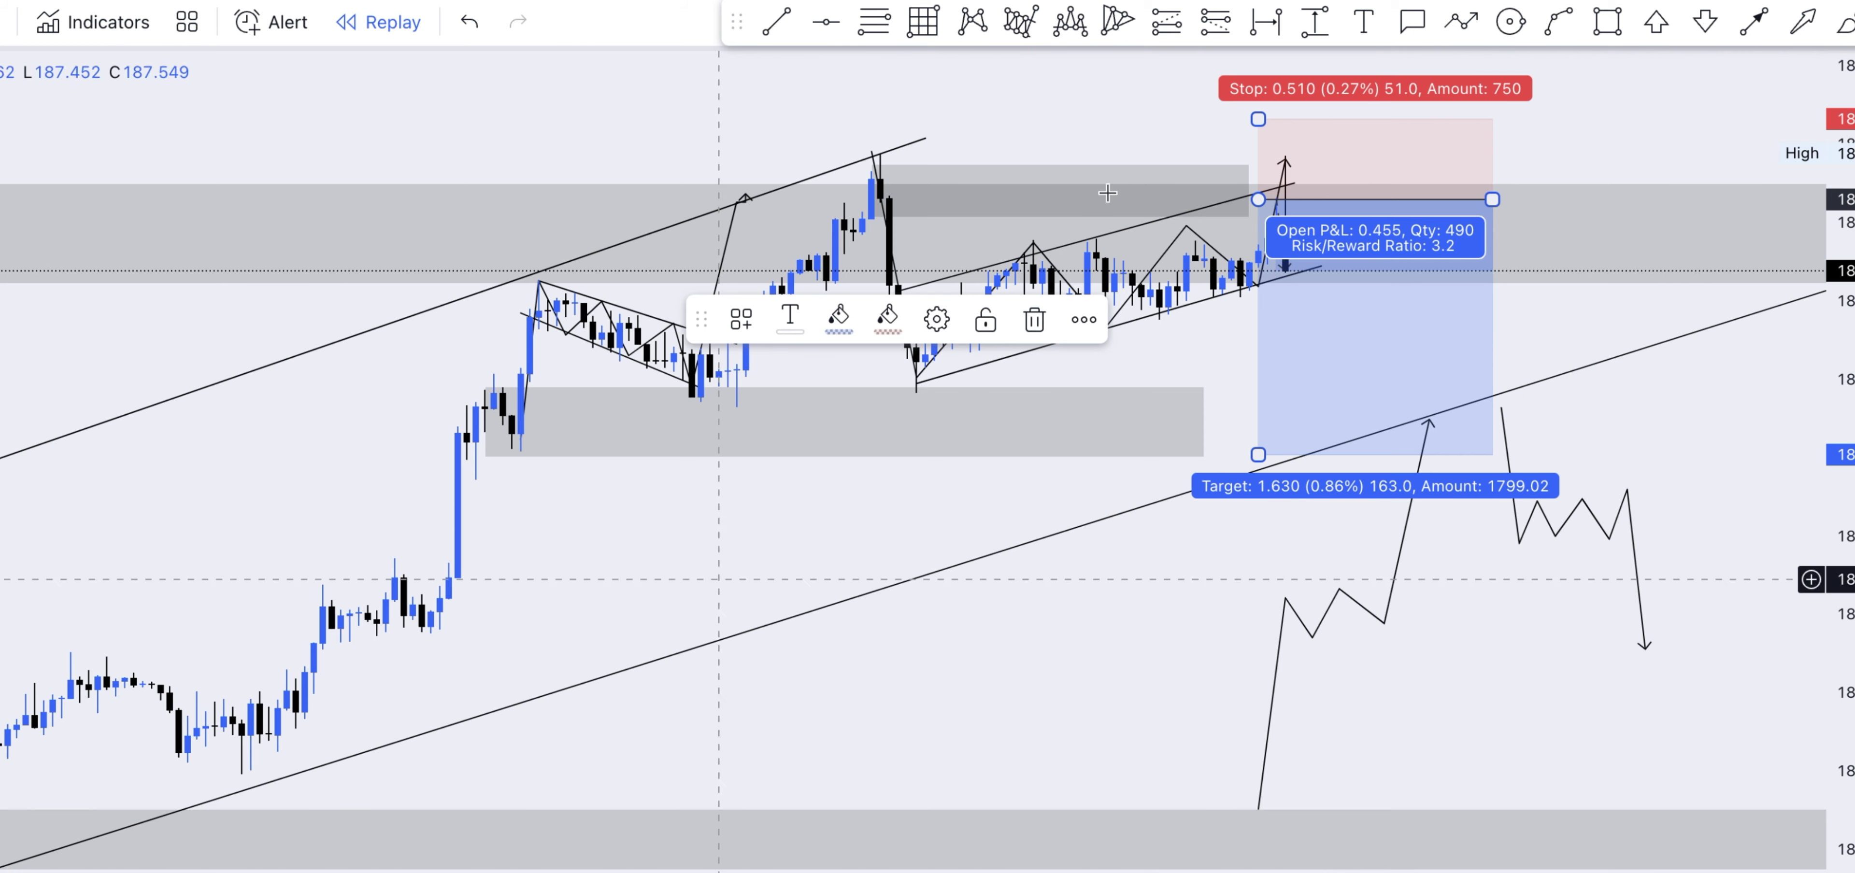
- Pan the chart to leave space after the wedge for the replayed candles dropping toward 187.35
scroll(992, 660, right, 10)
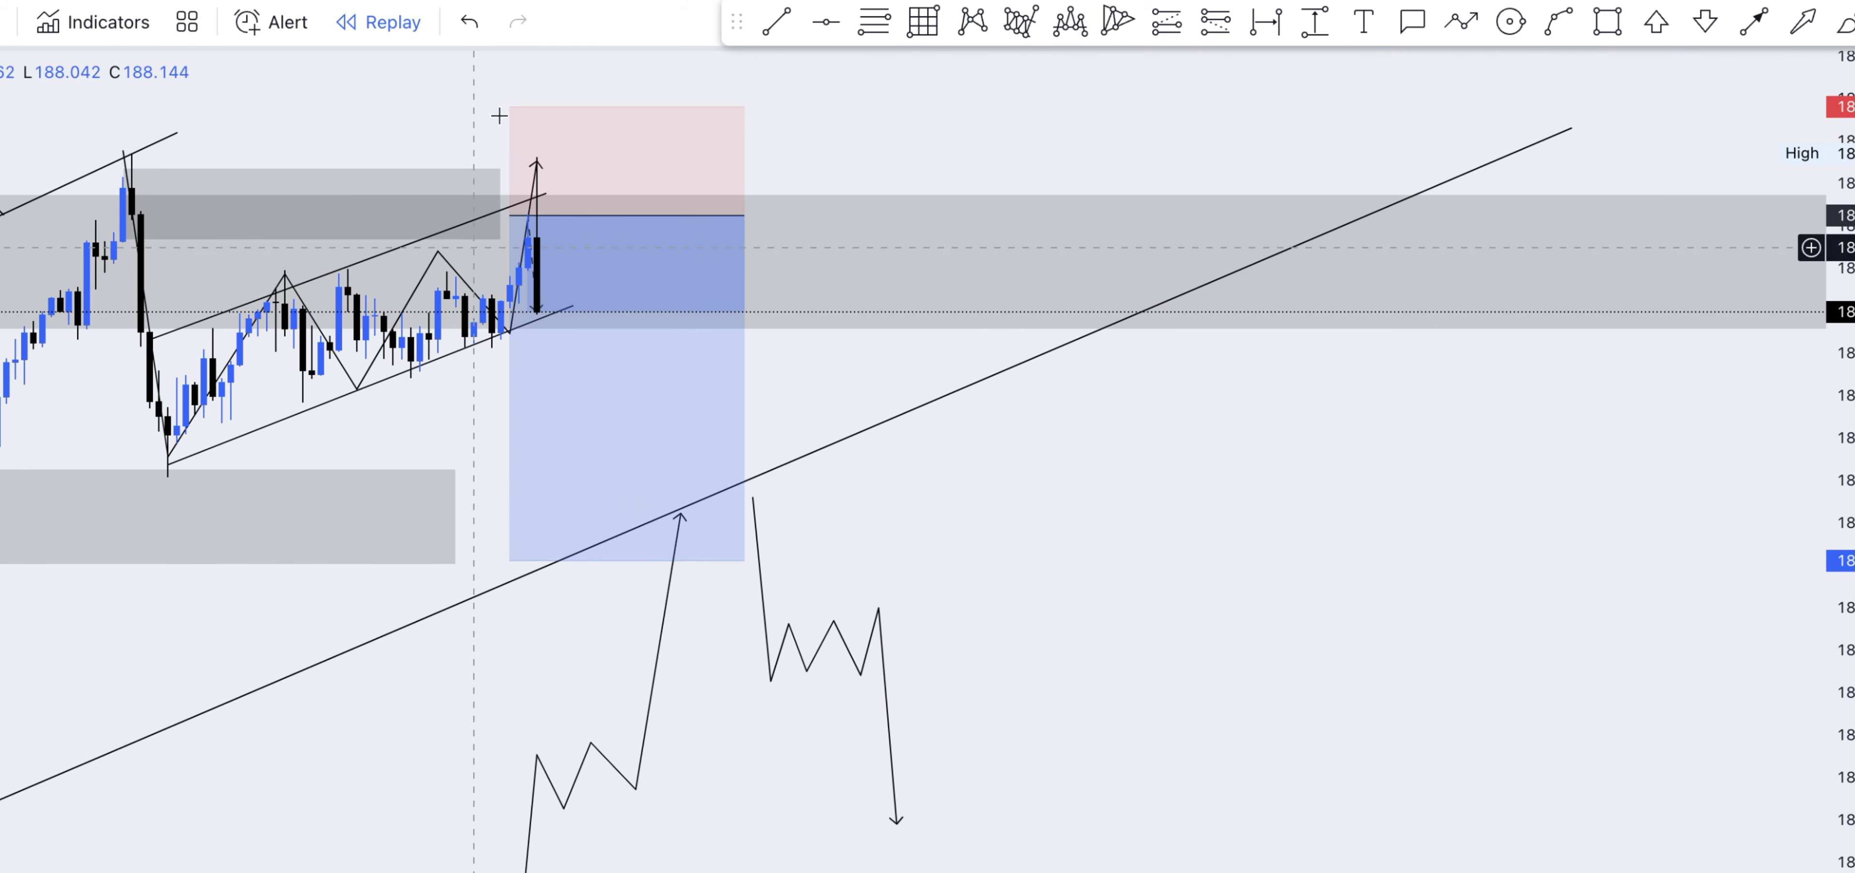
scroll(902, 522, right, 3)
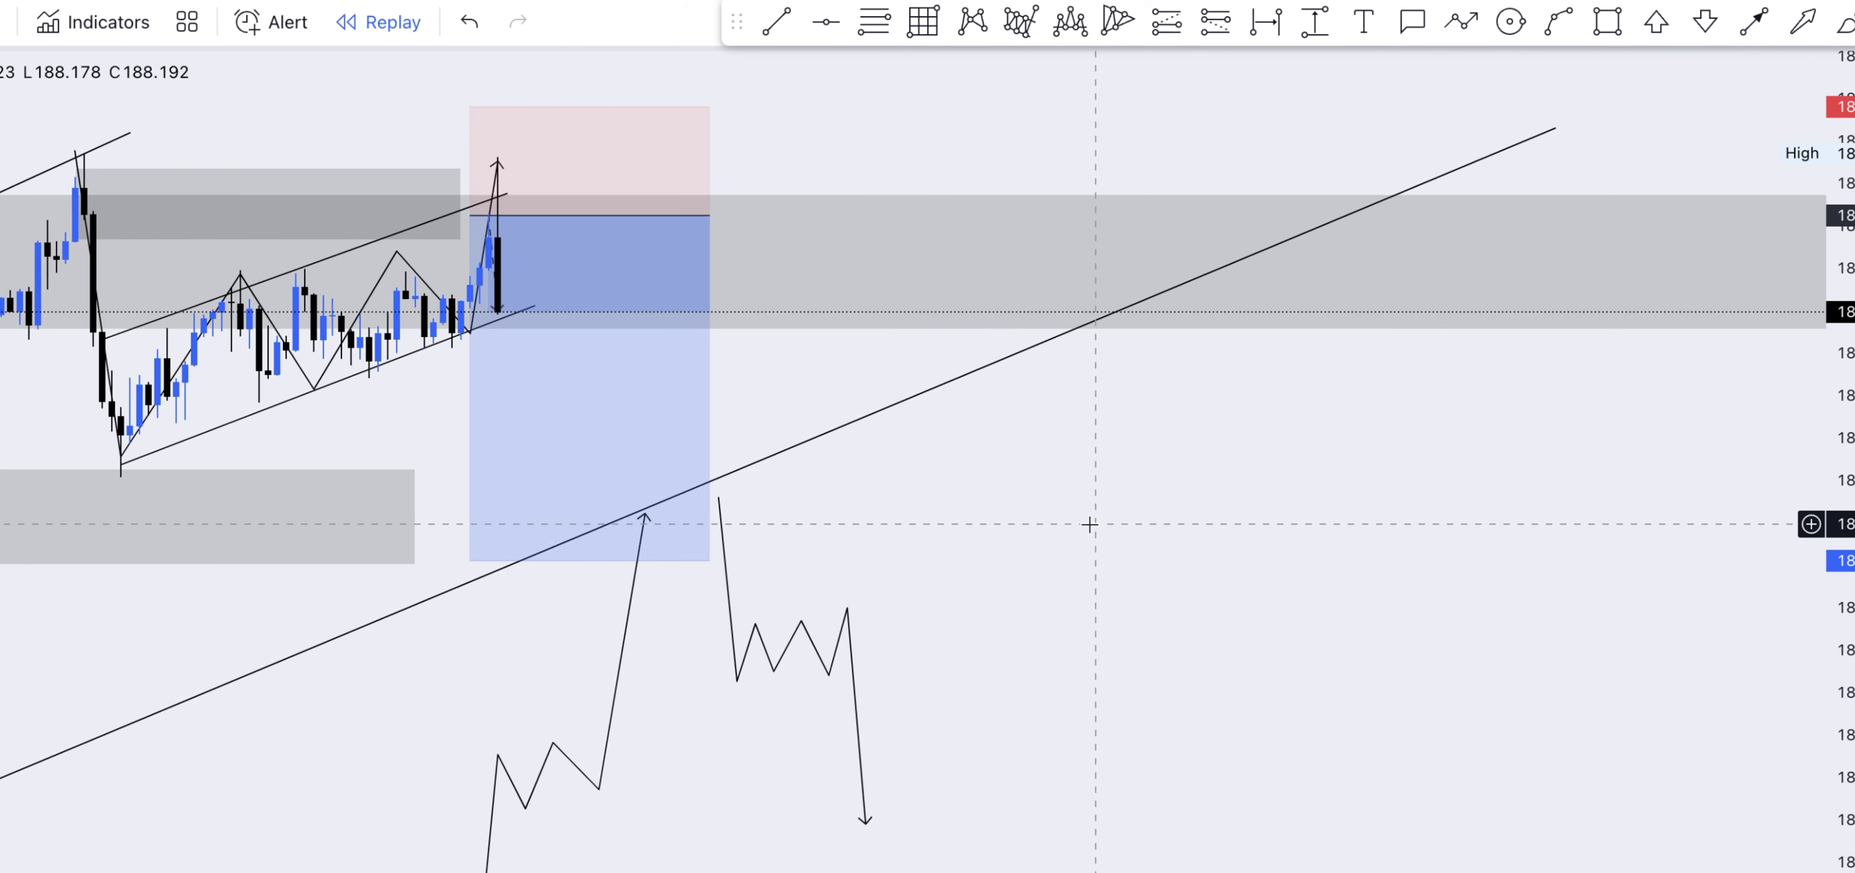
scroll(1008, 541, left, 5)
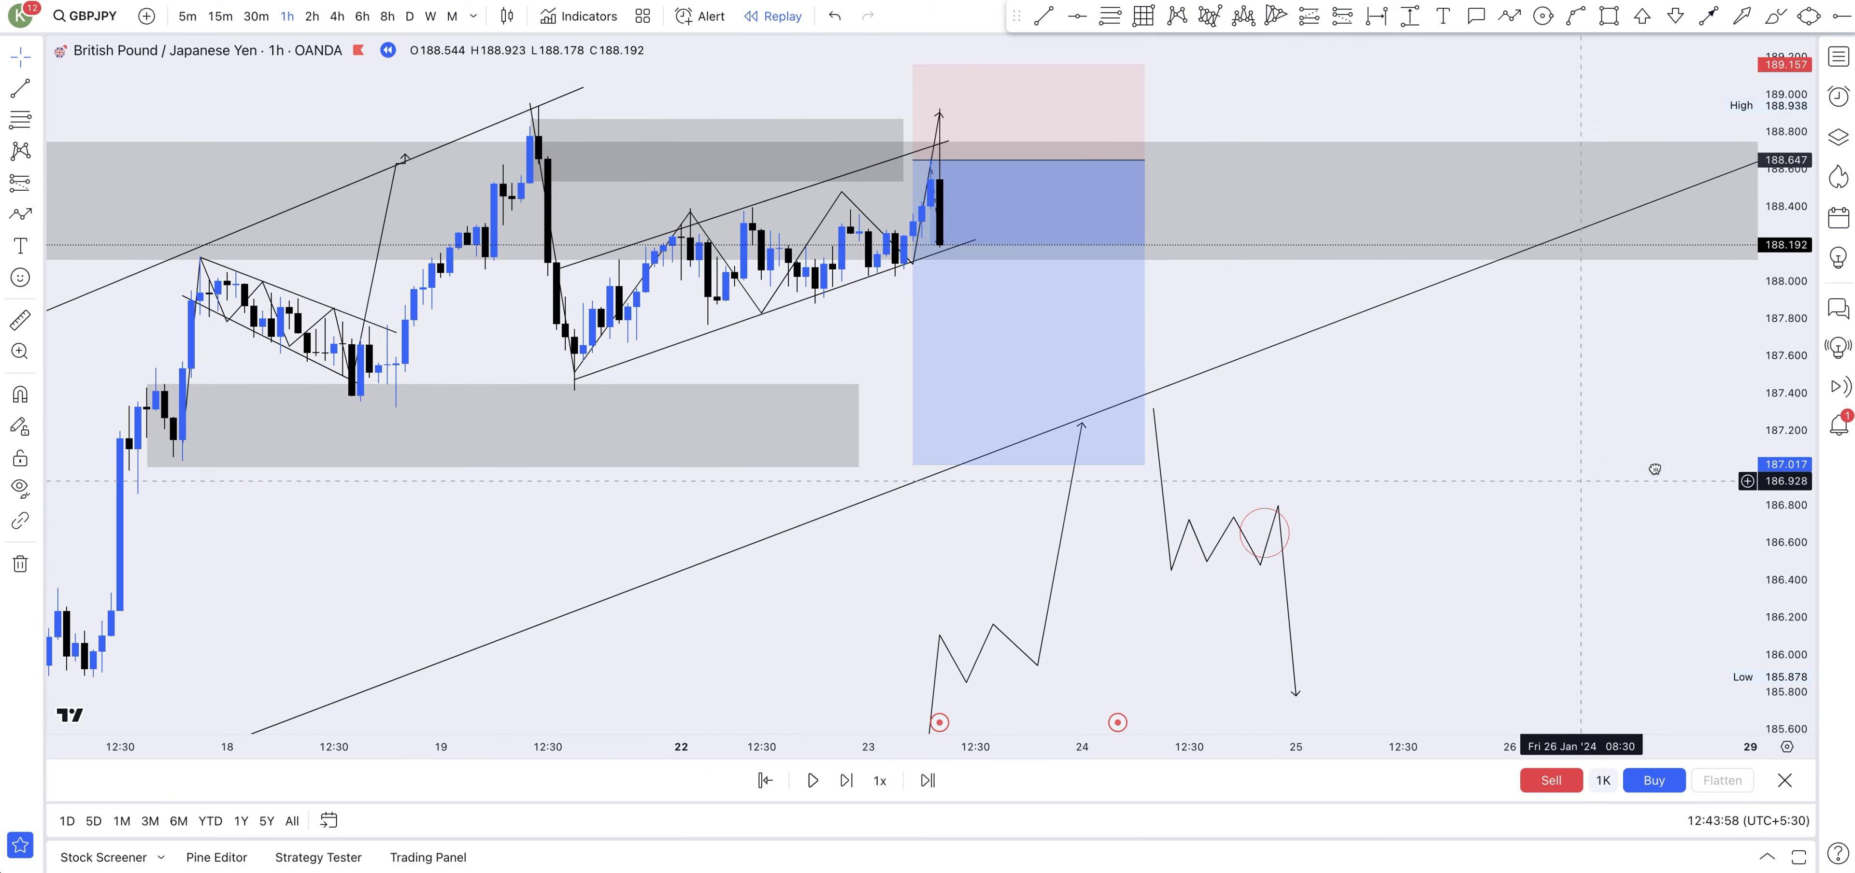
drag(1655, 469, 1730, 469)
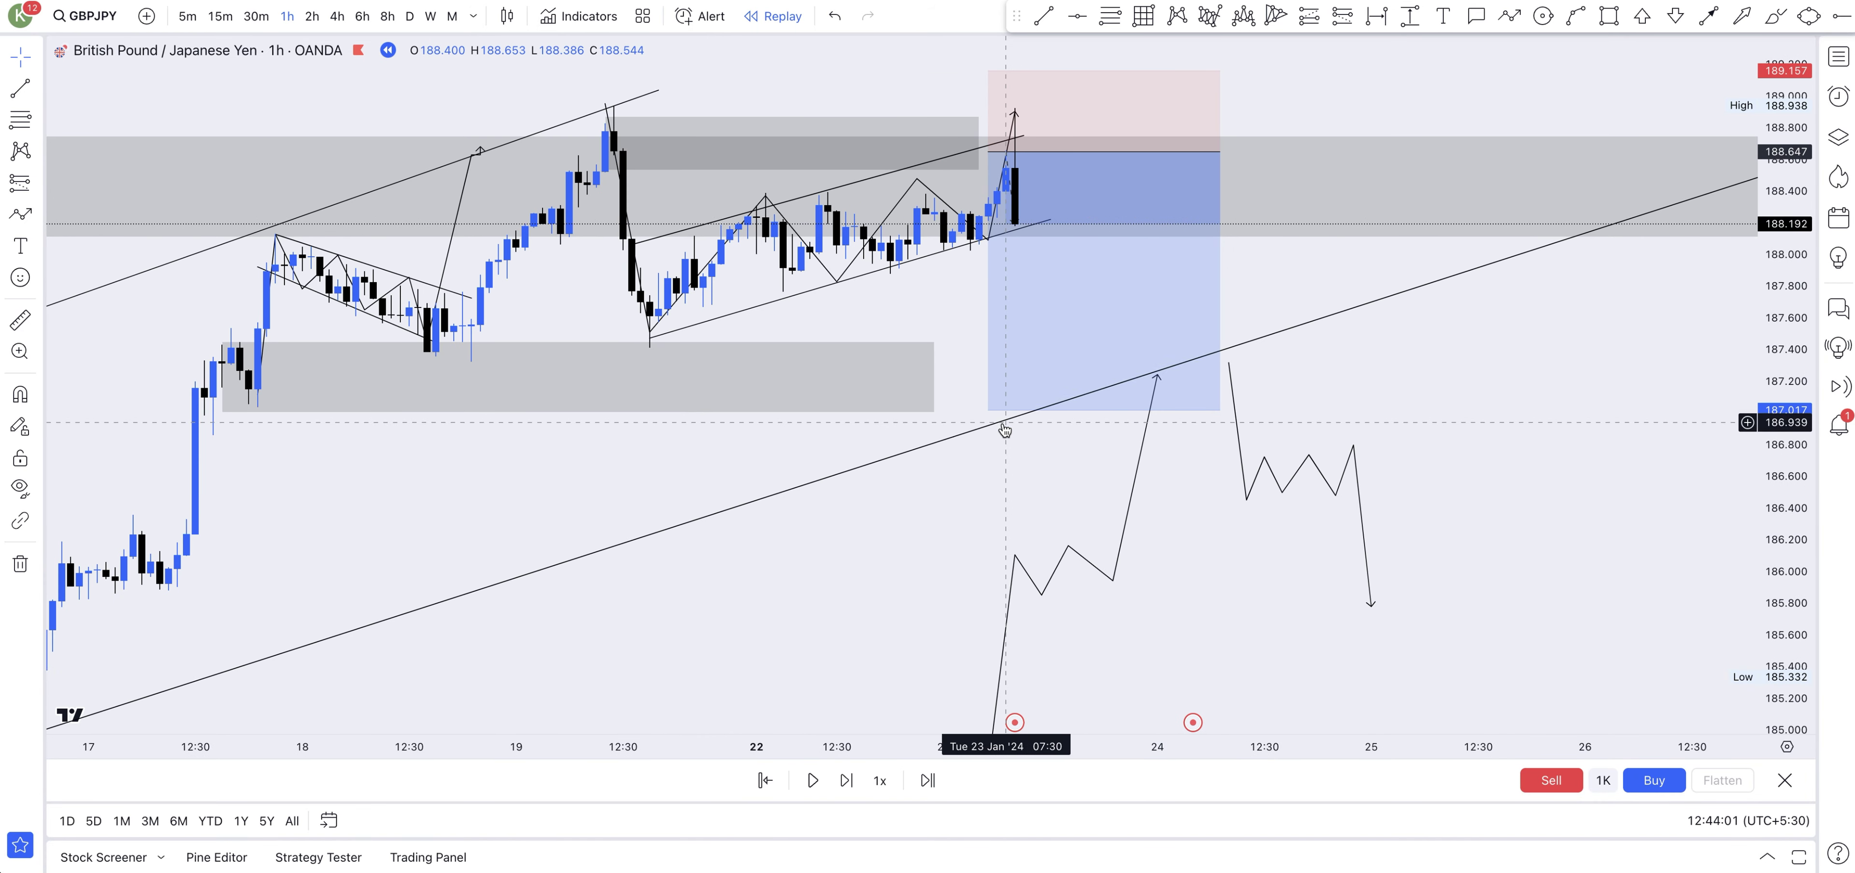
scroll(1008, 501, up, 1)
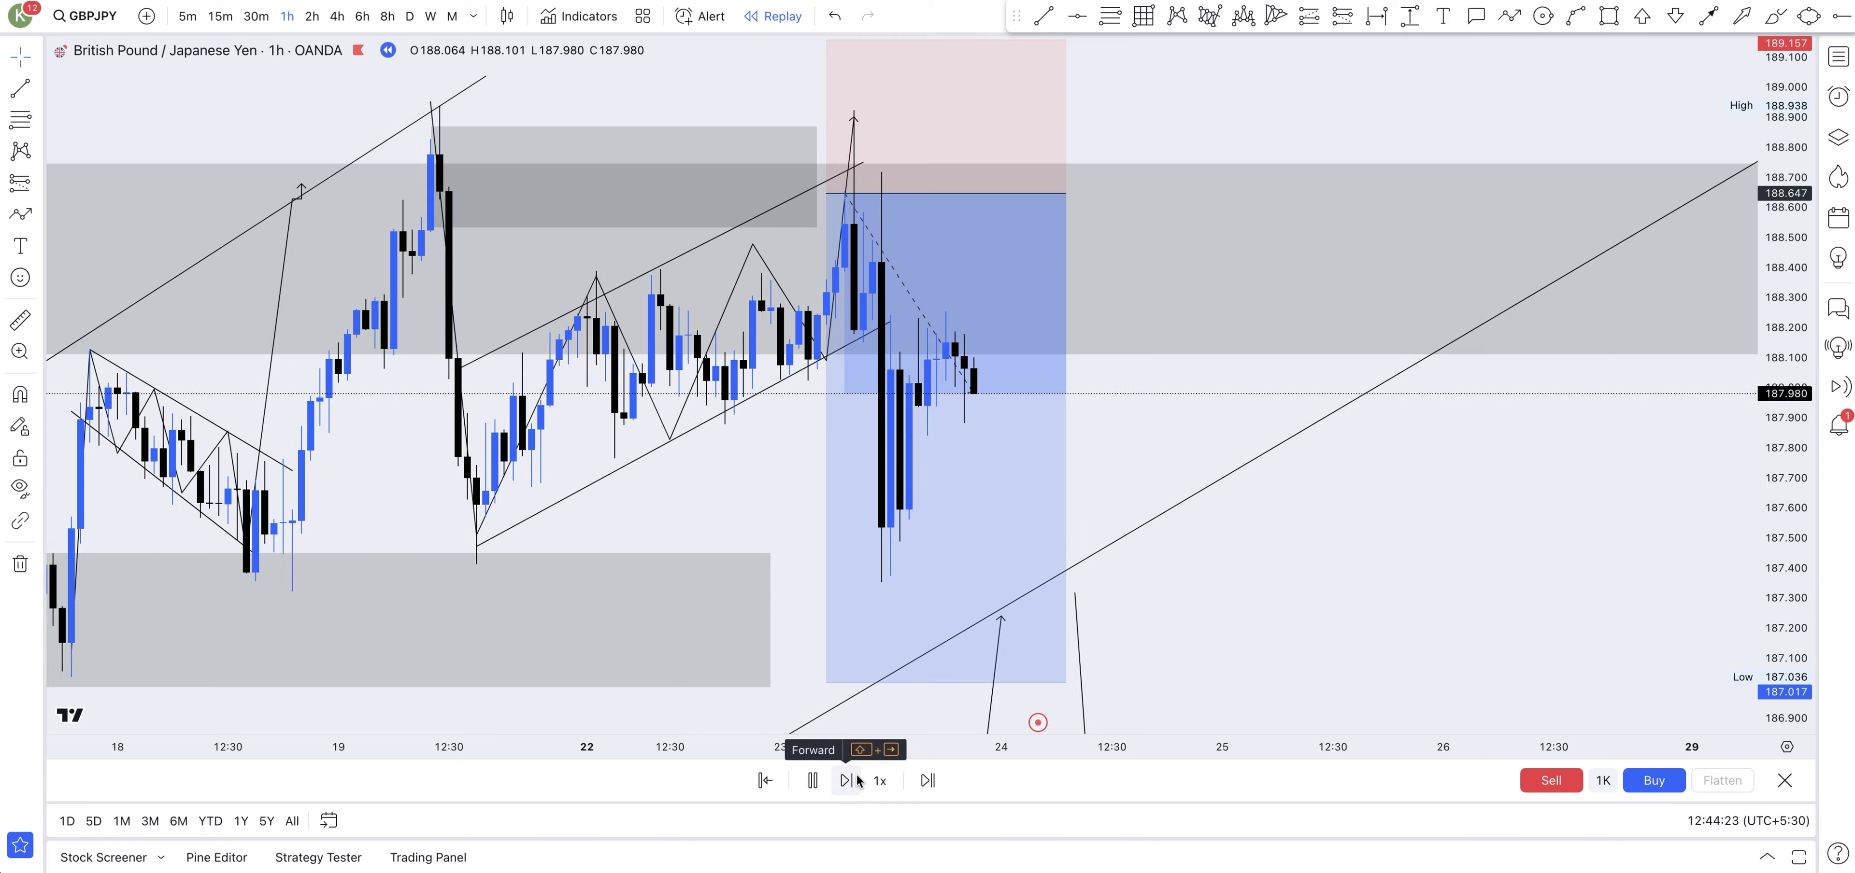
- Zoom out as replay carries price to about 187.670, then check the short position's figures
scroll(1209, 551, down, 3)
scroll(1226, 562, down, 3)
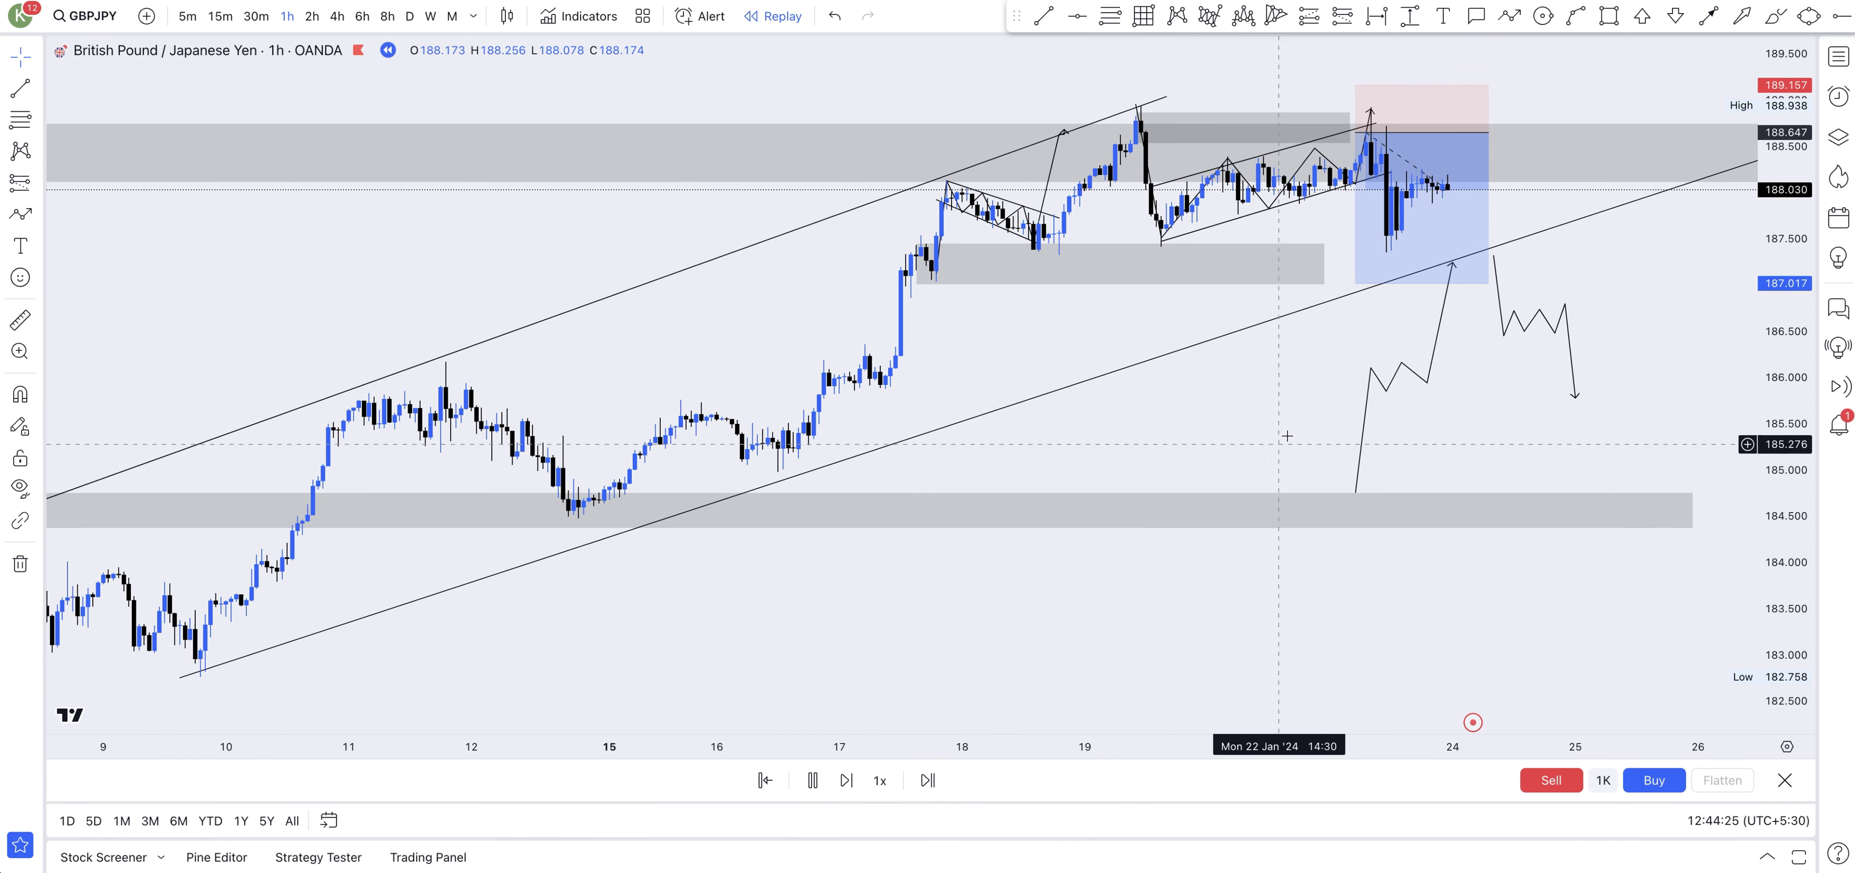
click(1259, 431)
scroll(1234, 437, right, 5)
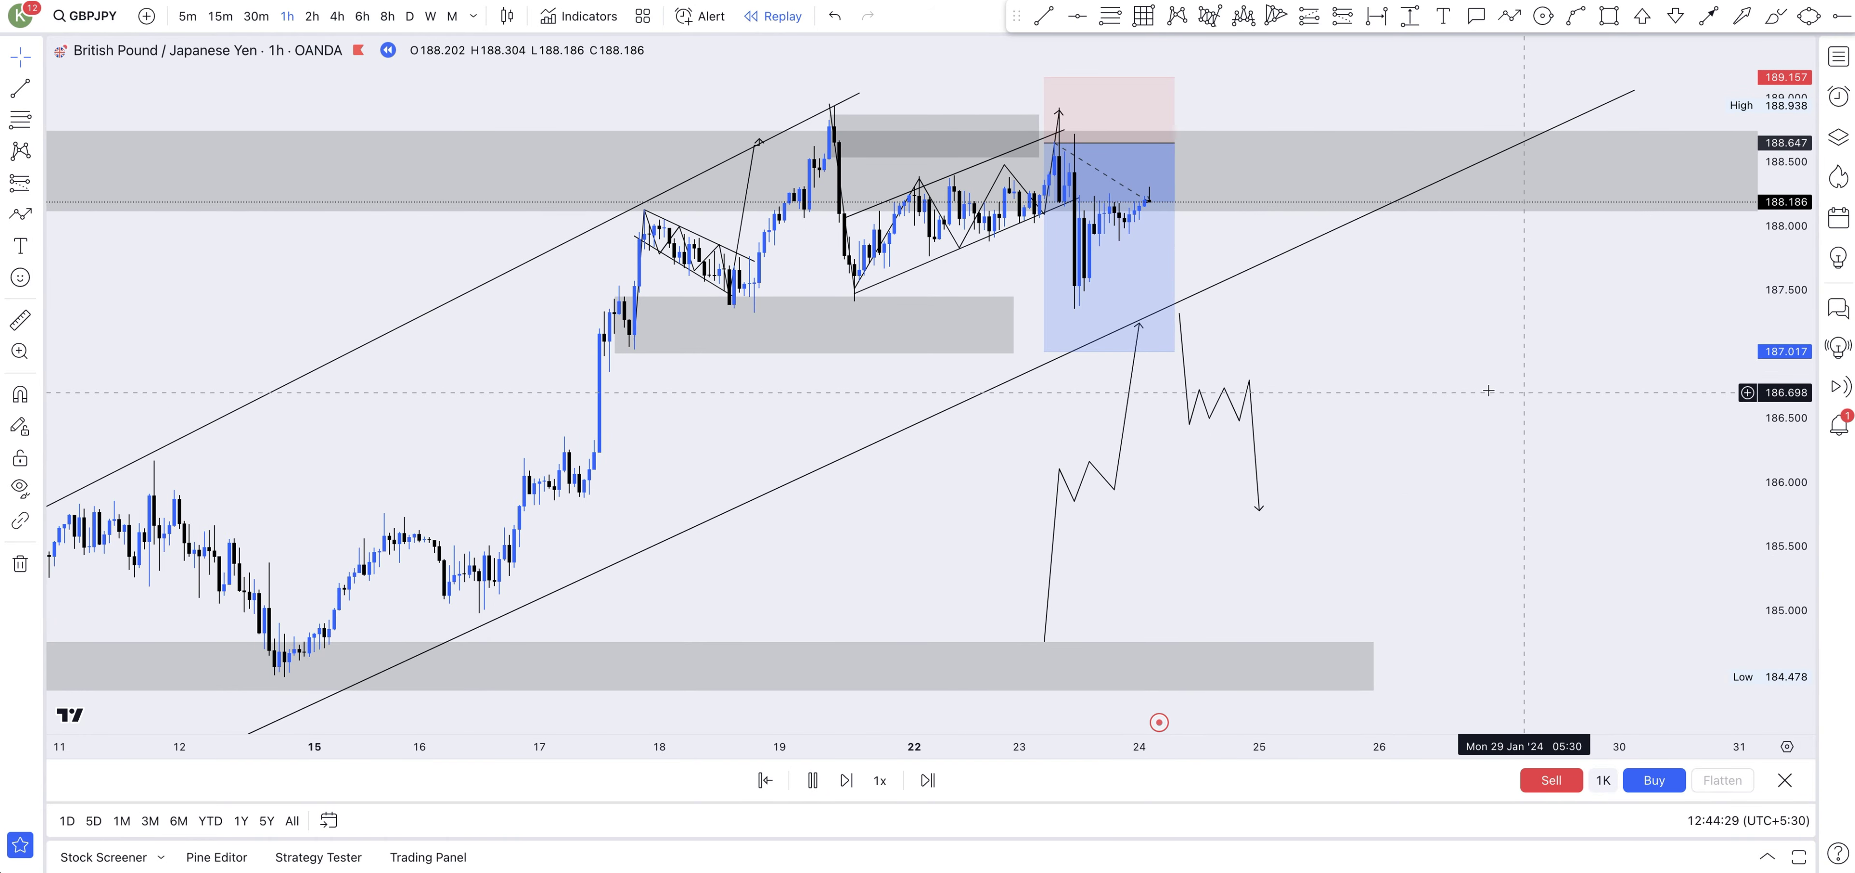
click(1105, 308)
key(Escape)
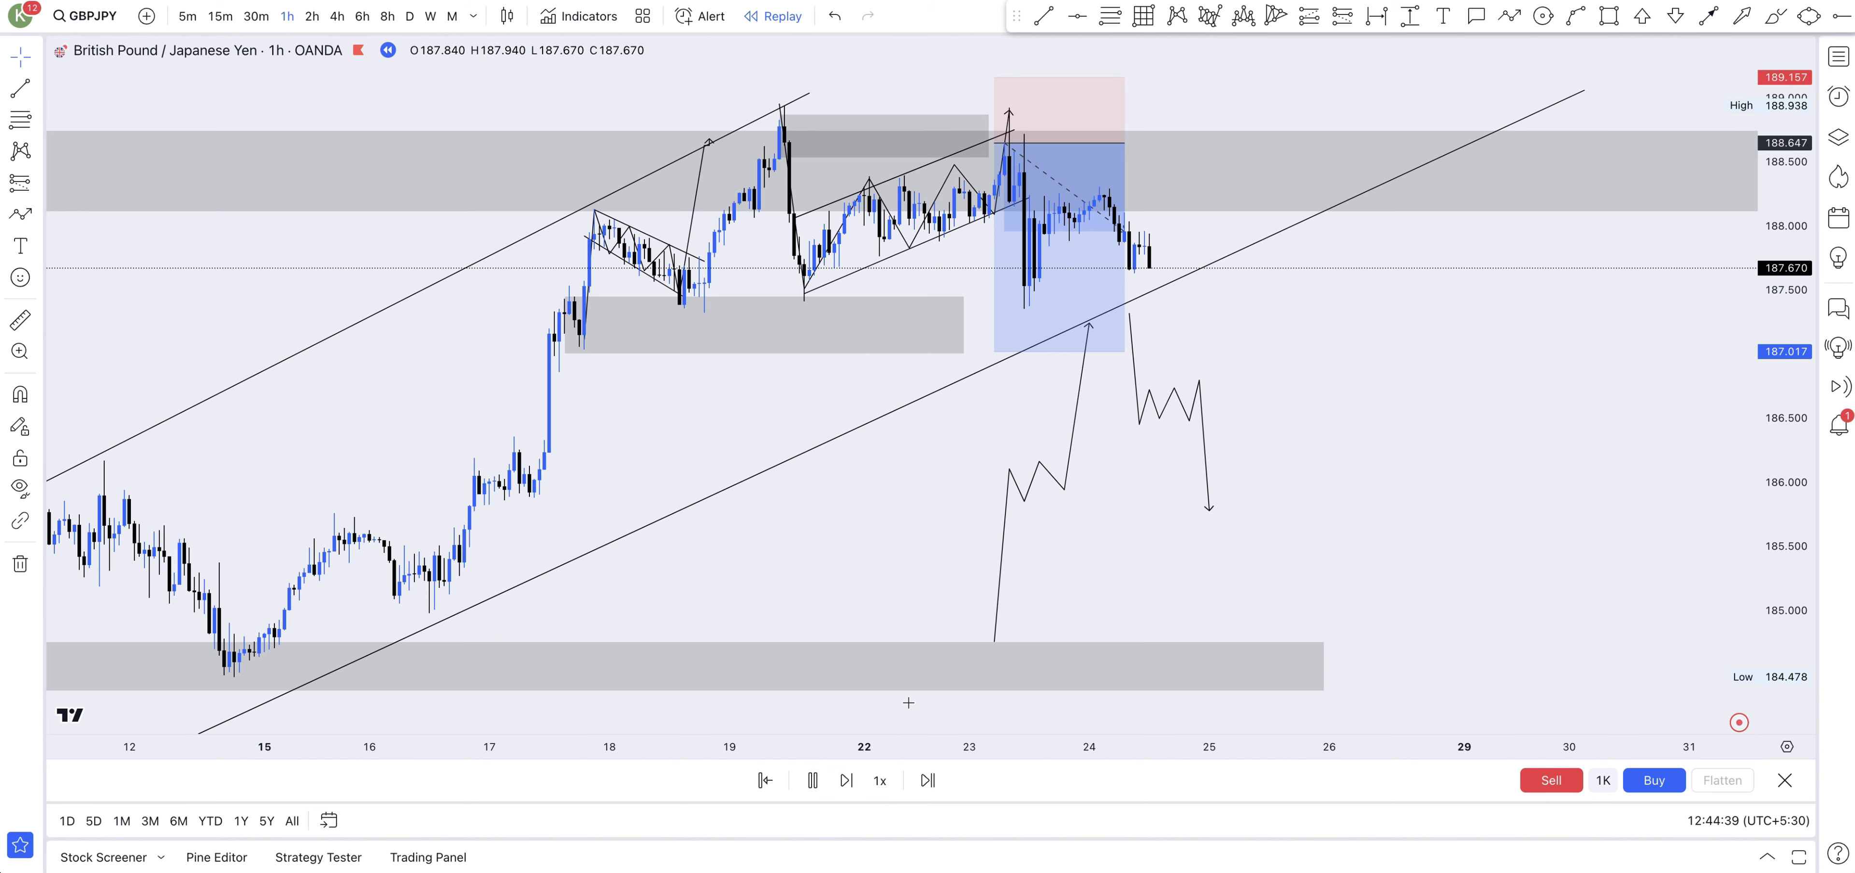
click(812, 781)
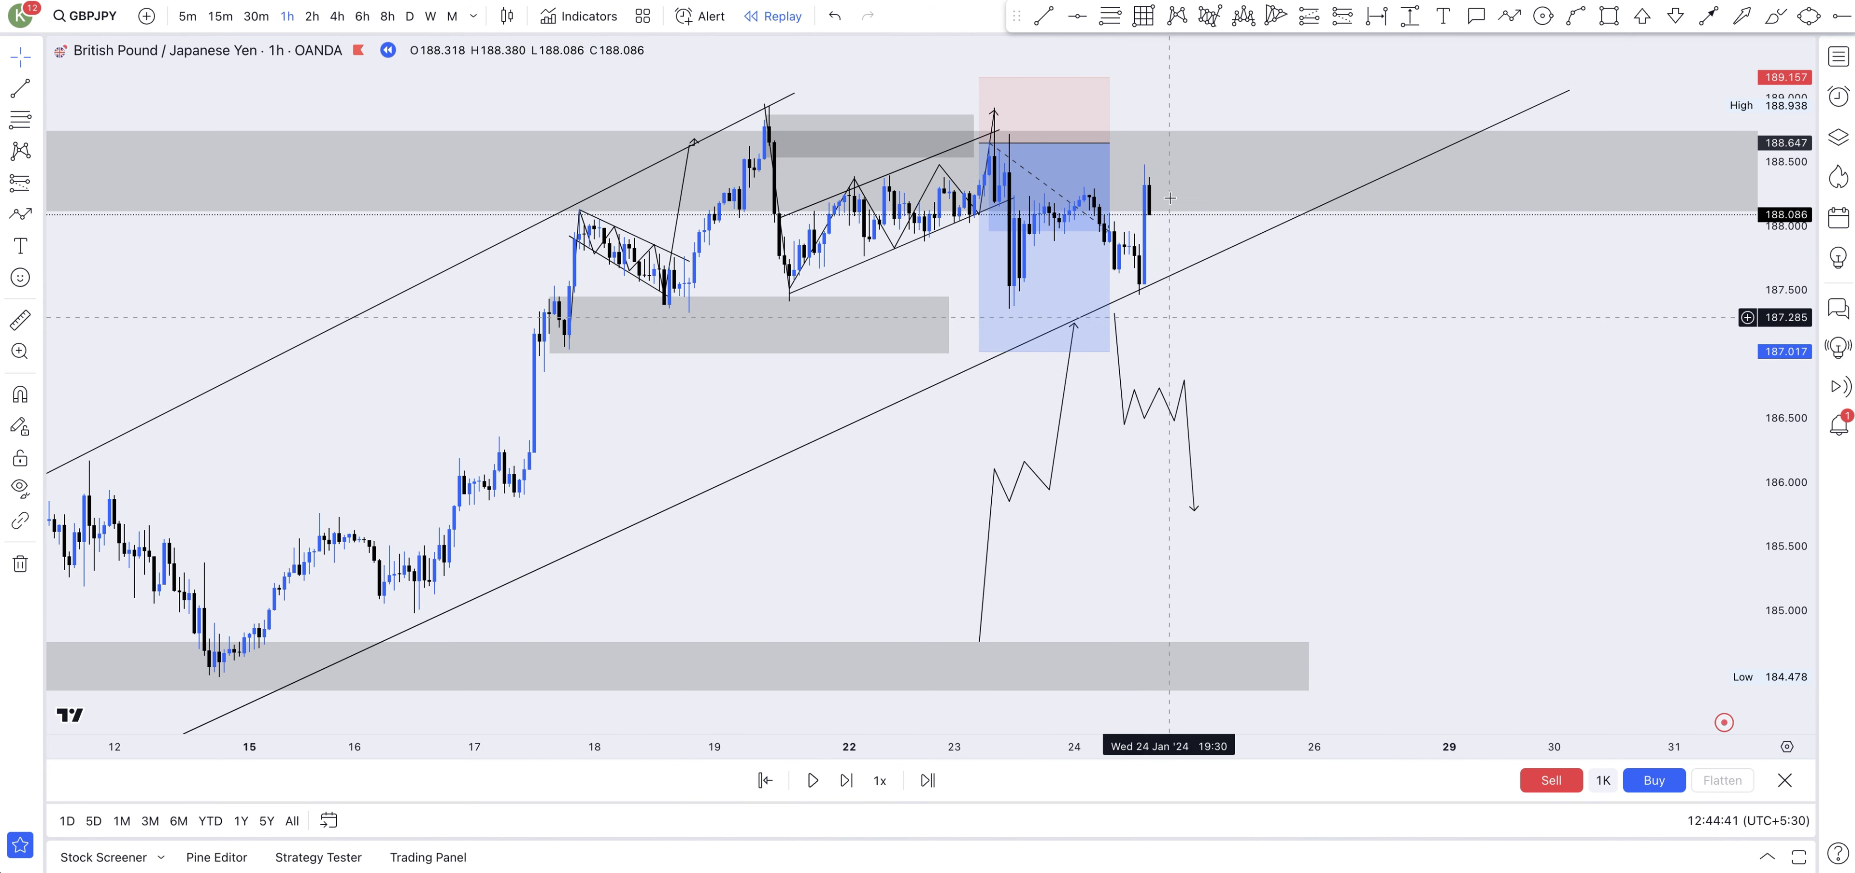
scroll(1205, 328, up, 3)
scroll(1205, 328, left, 5)
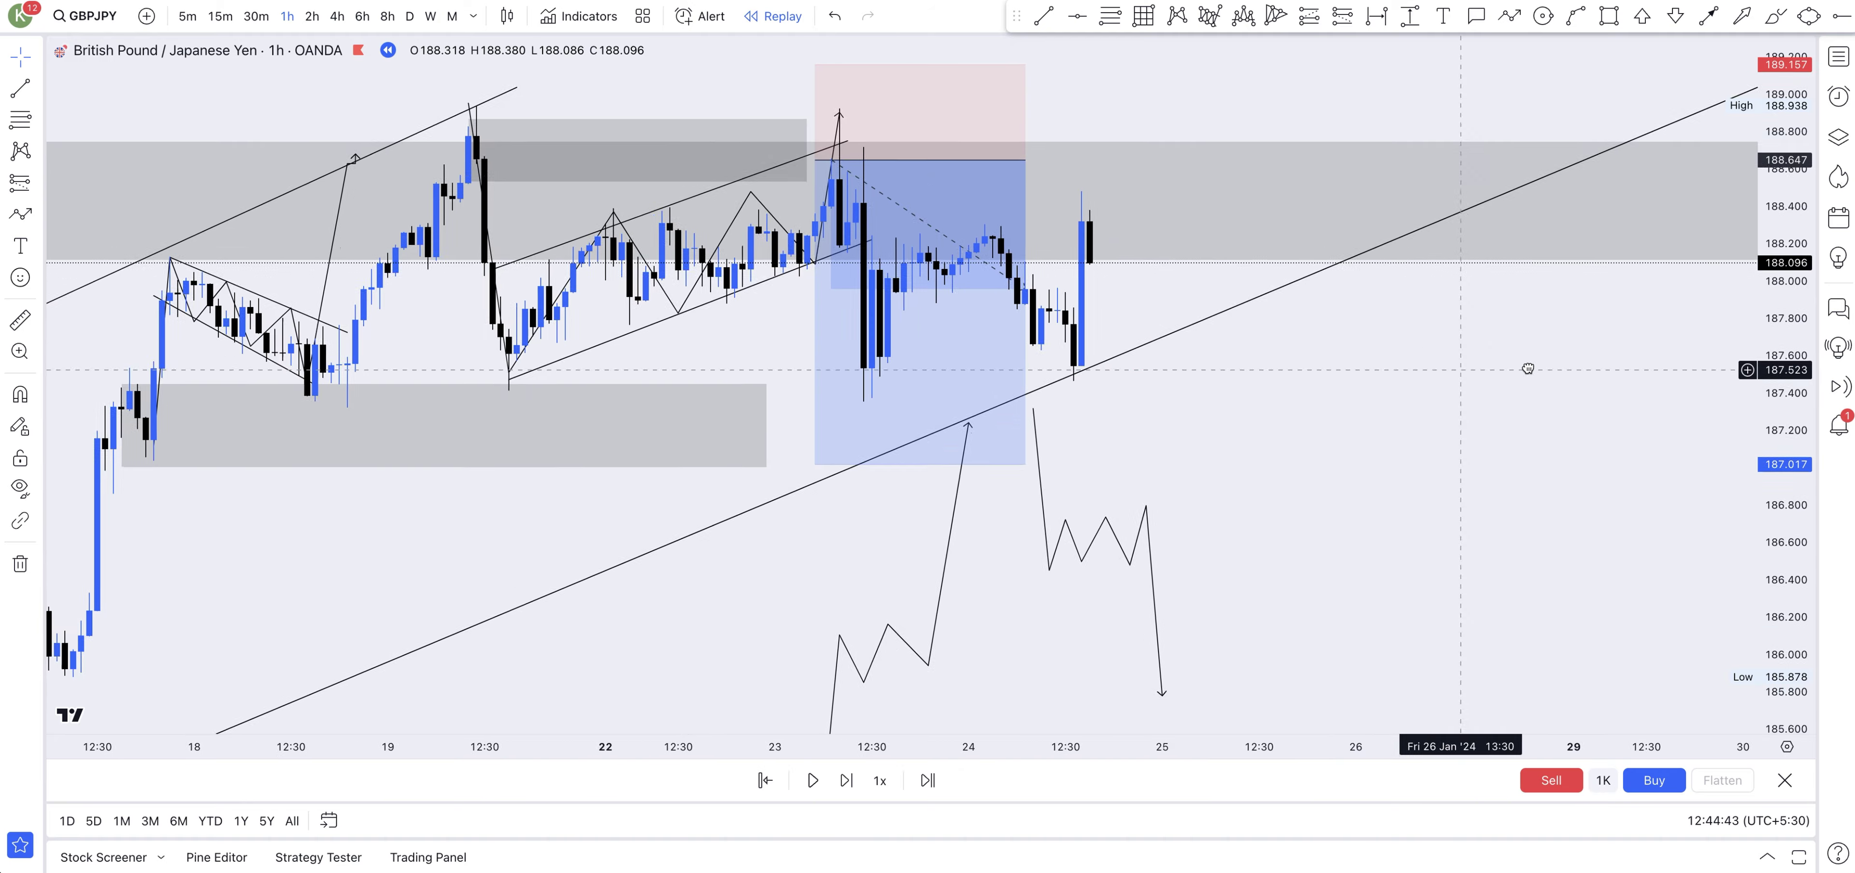
click(1054, 313)
click(1118, 328)
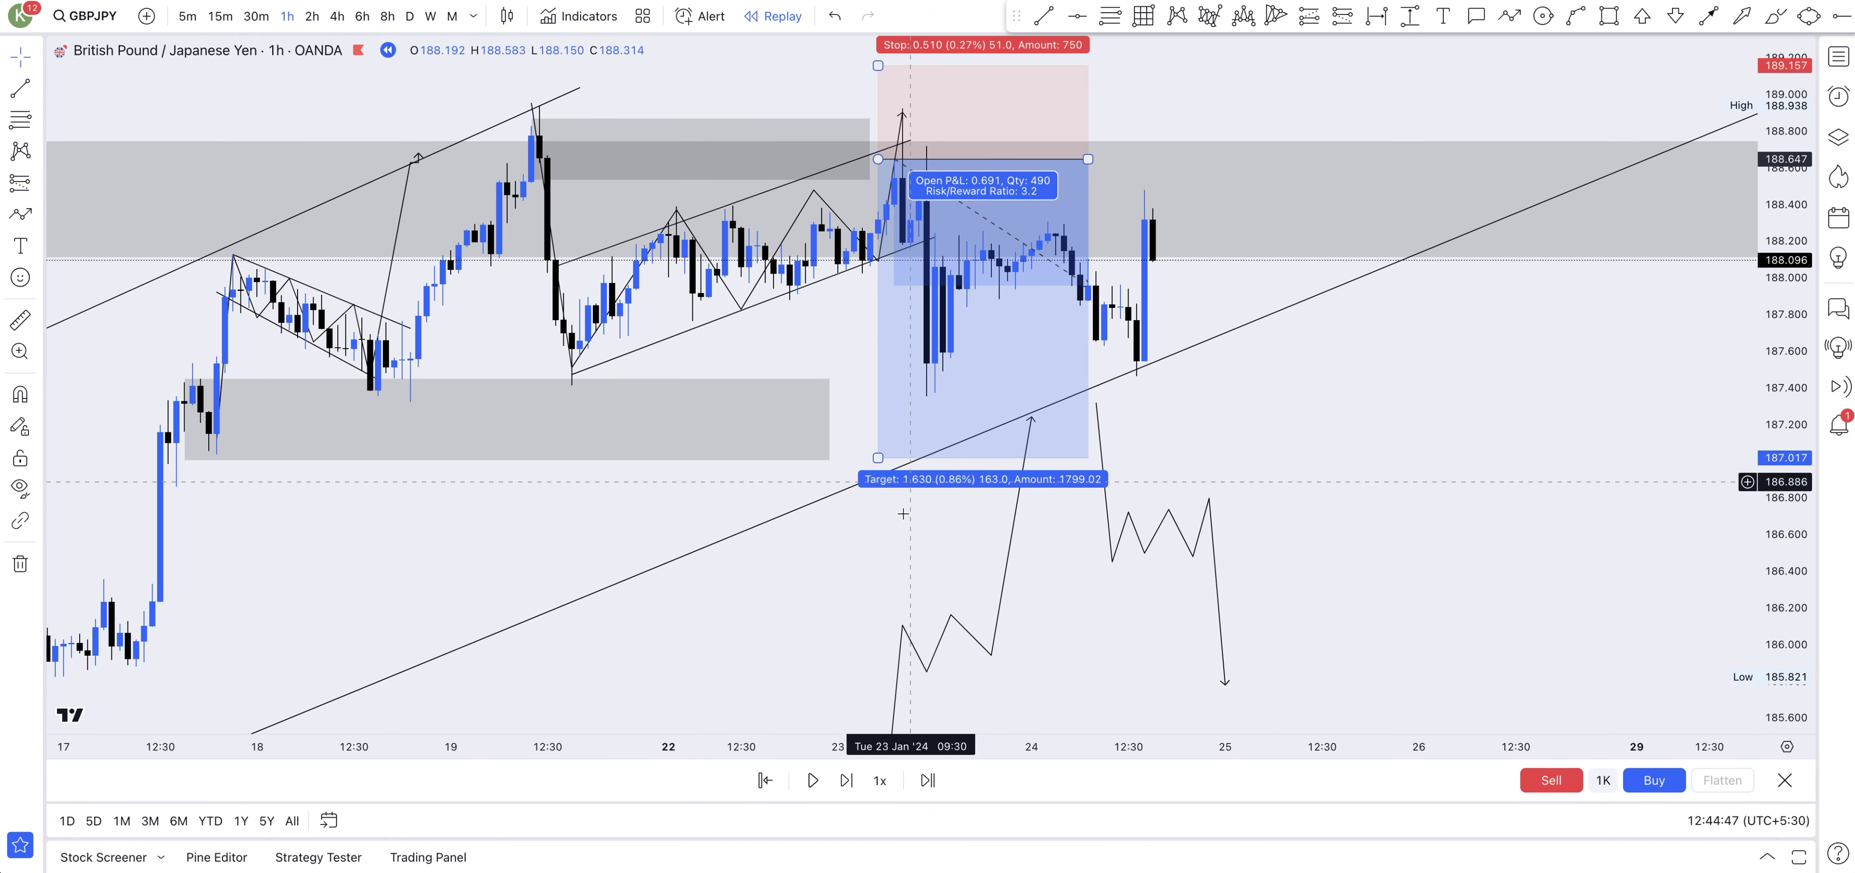
scroll(929, 602, down, 5)
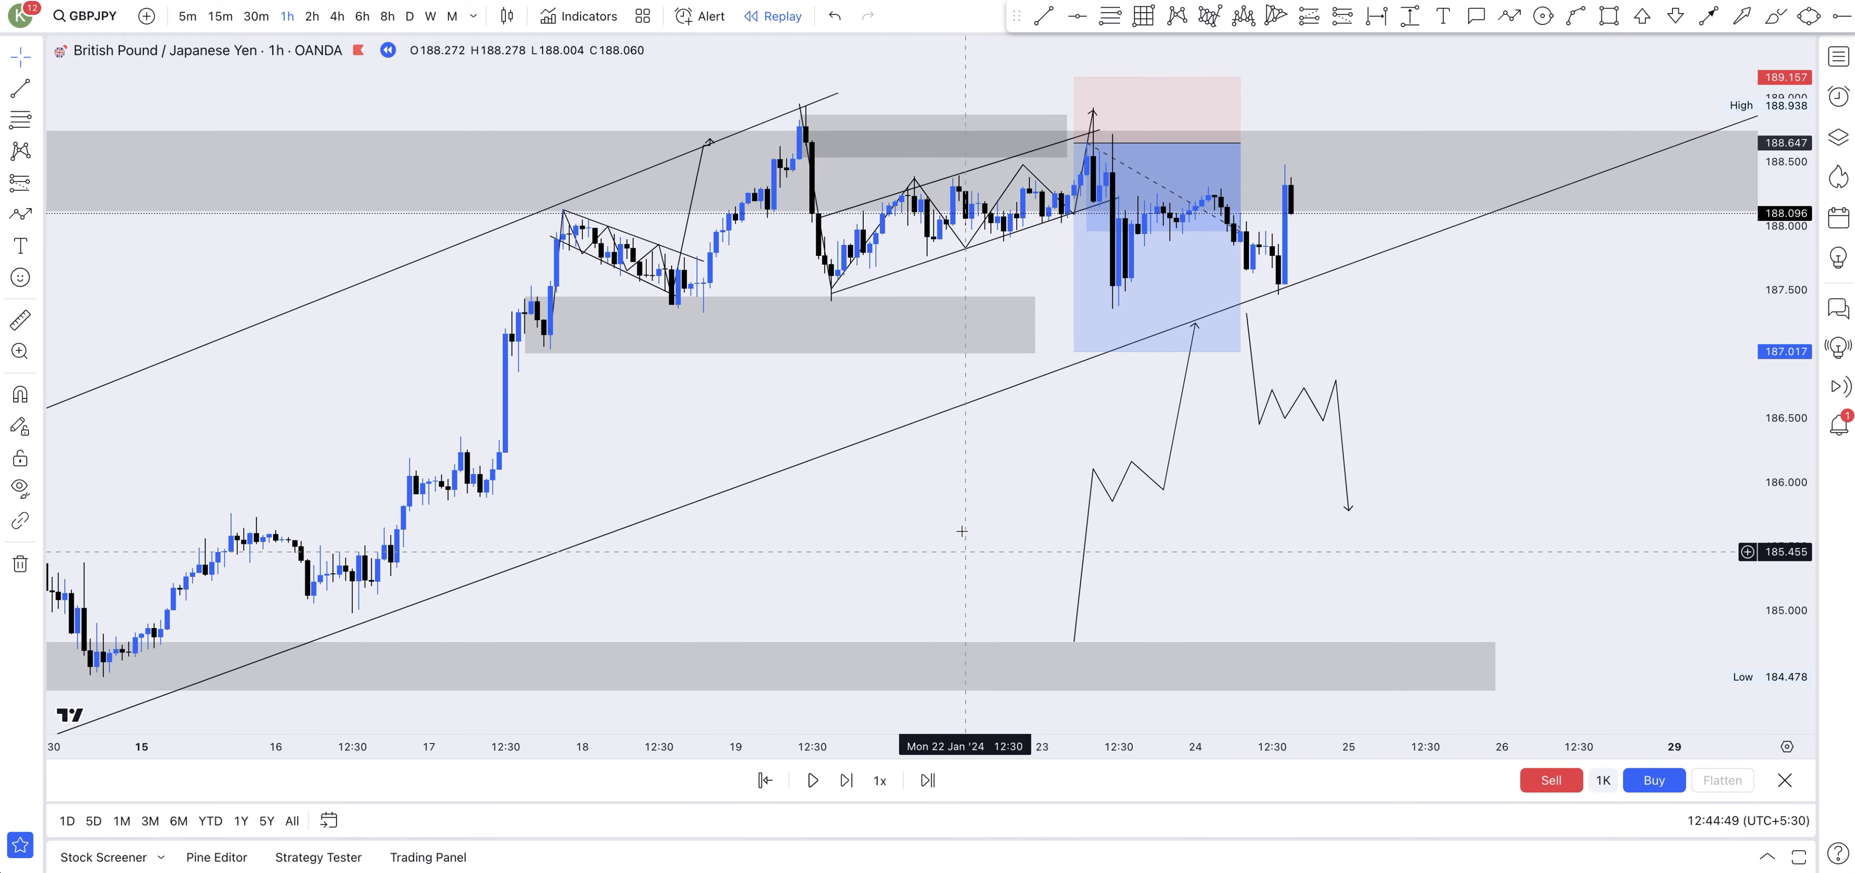
scroll(943, 511, right, 3)
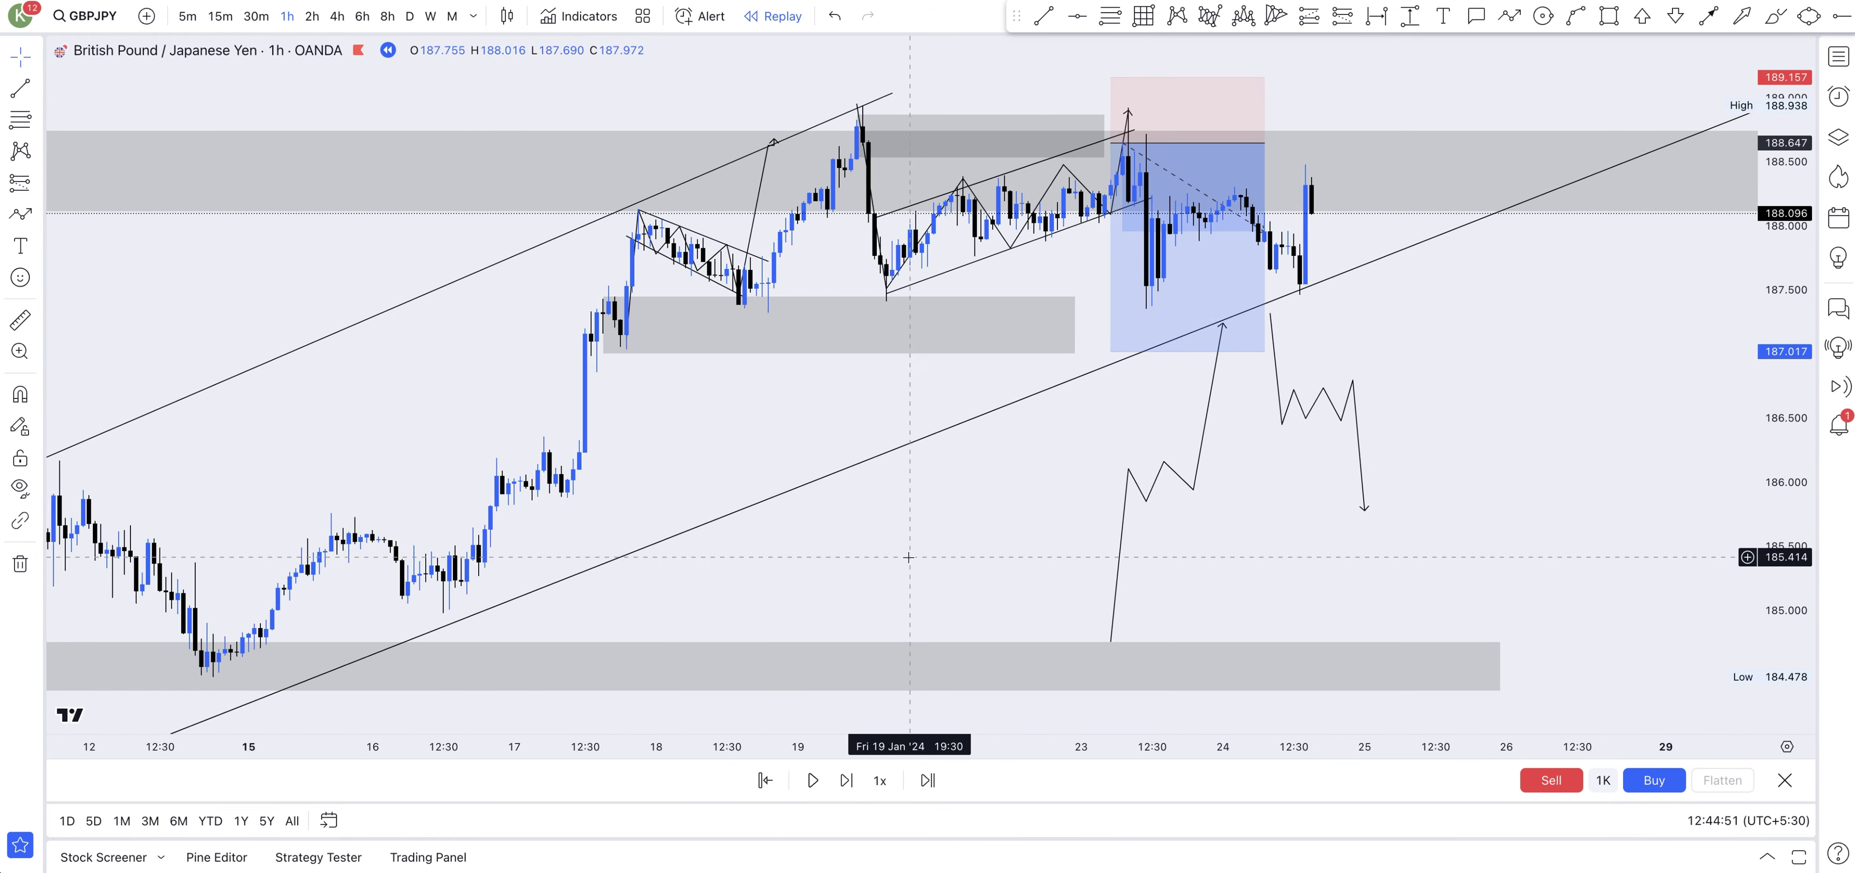
scroll(878, 559, right, 2)
scroll(800, 551, up, 3)
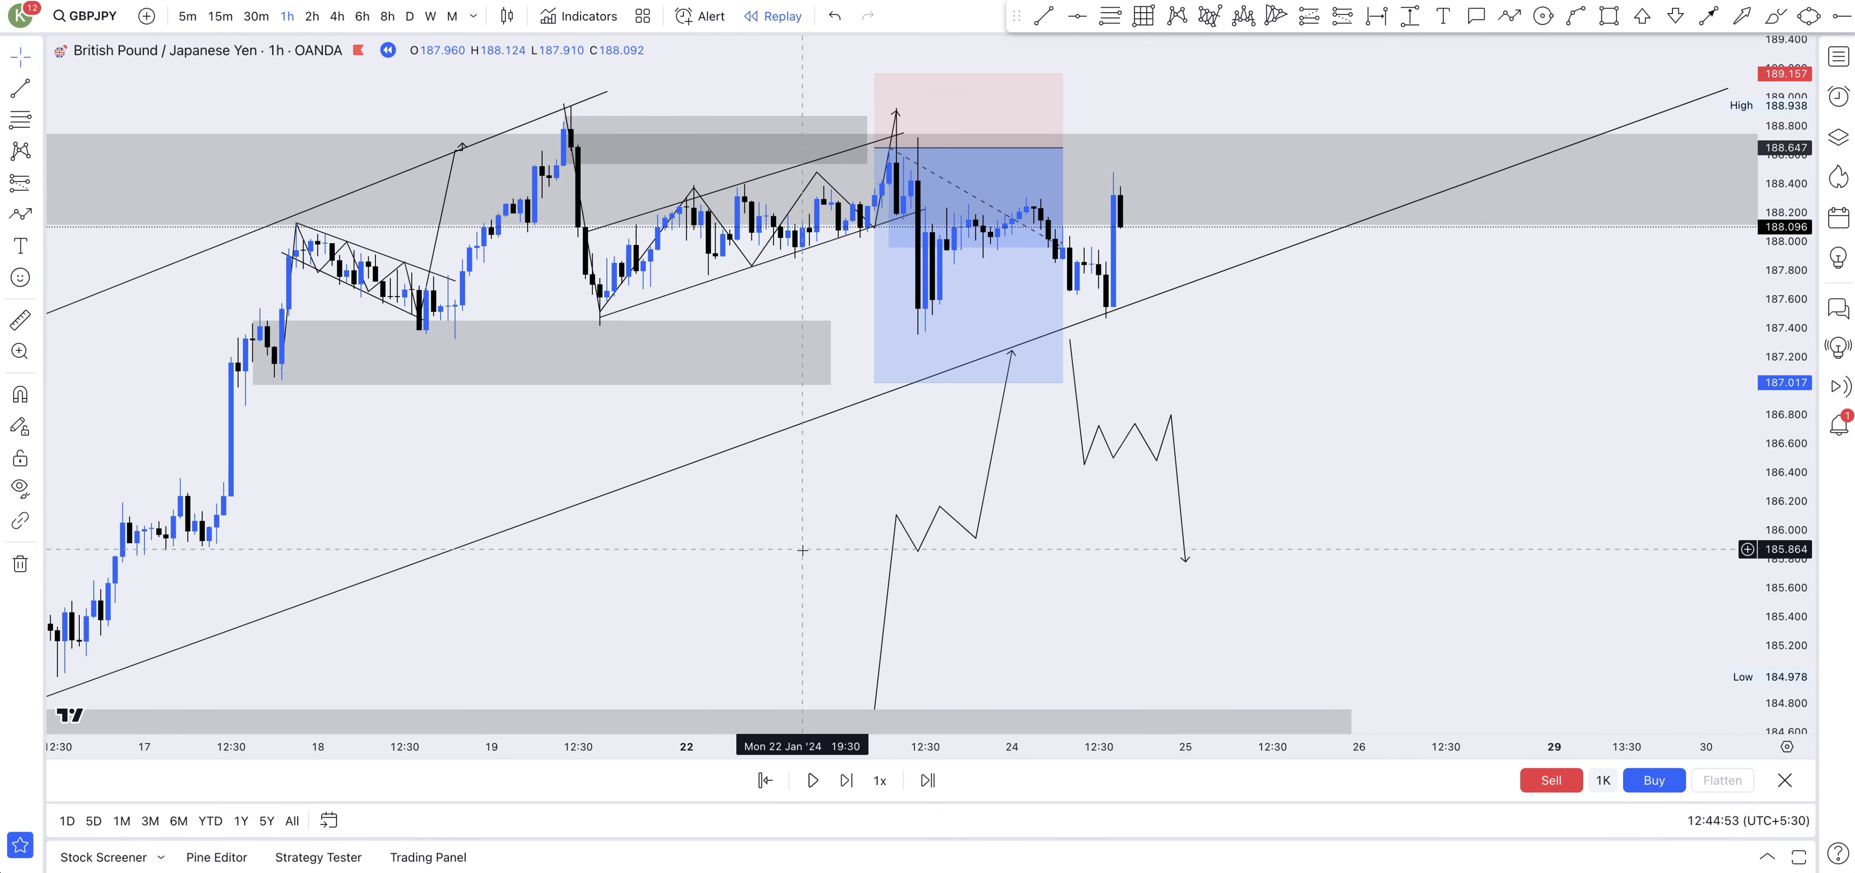
drag(1384, 452, 1528, 501)
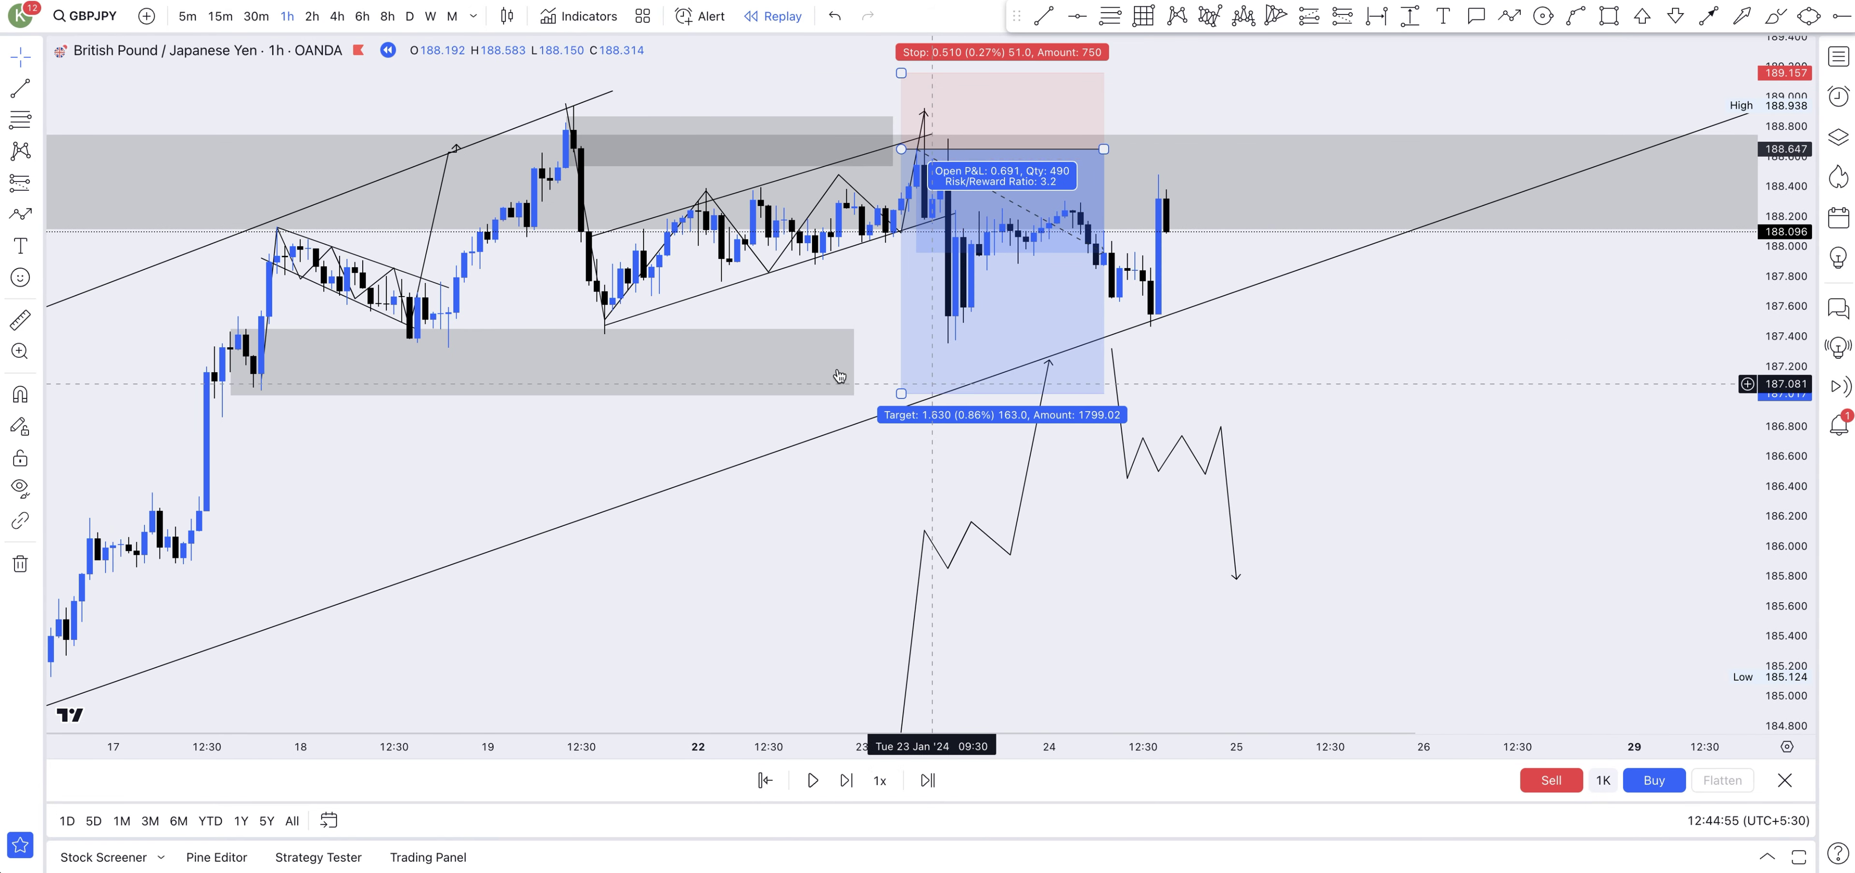